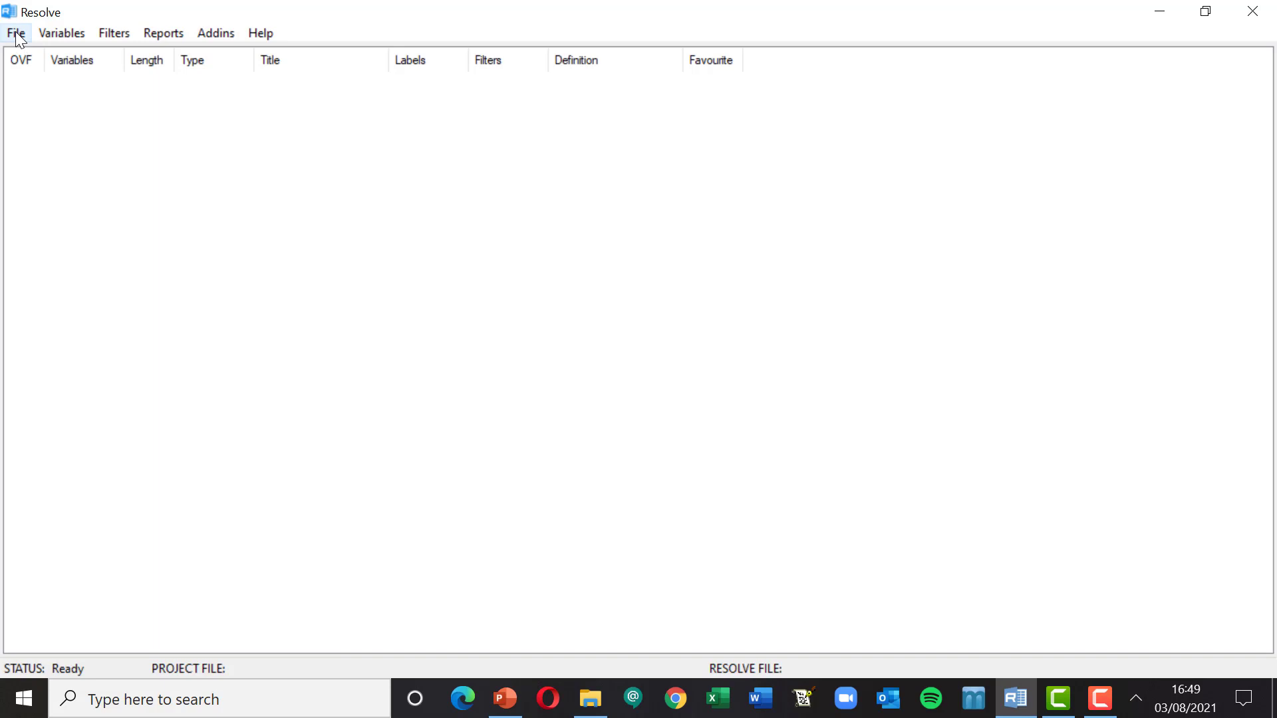
Step: Create a new project database named myanalysis and load the survey data file data Resolve.qrfx into it
left_click(16, 35)
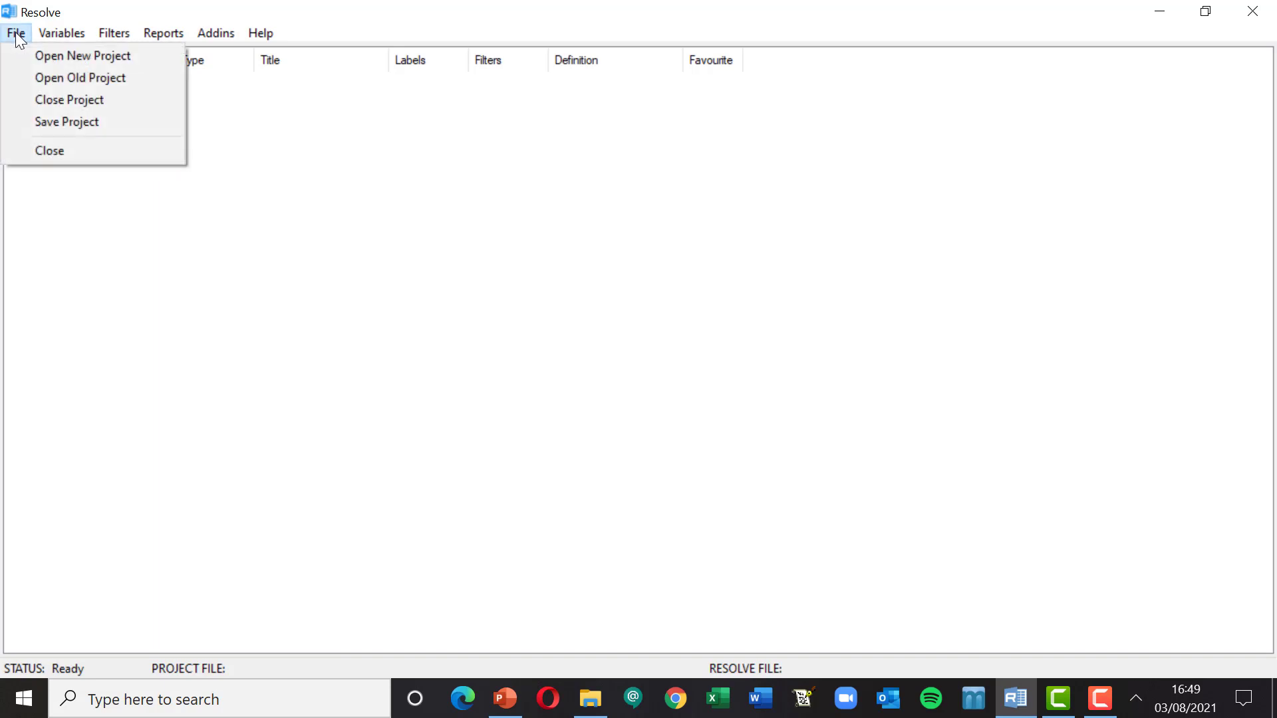
left_click(91, 56)
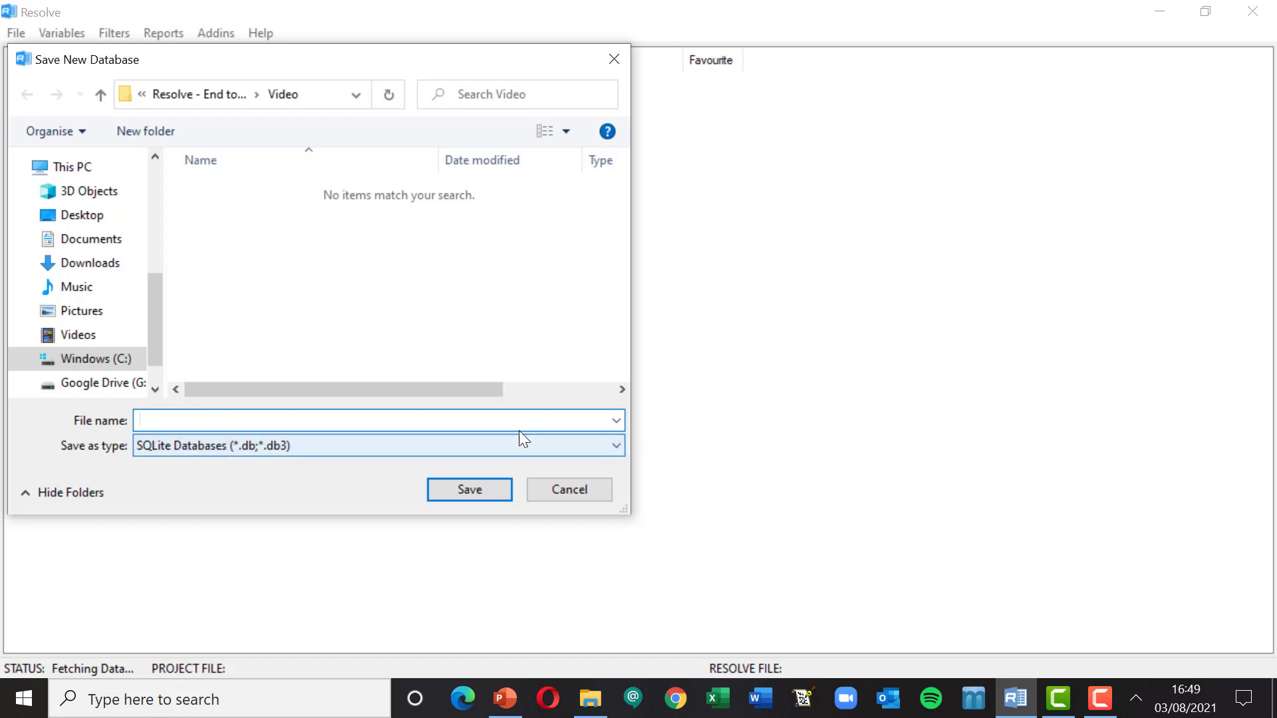
type("myanalysis")
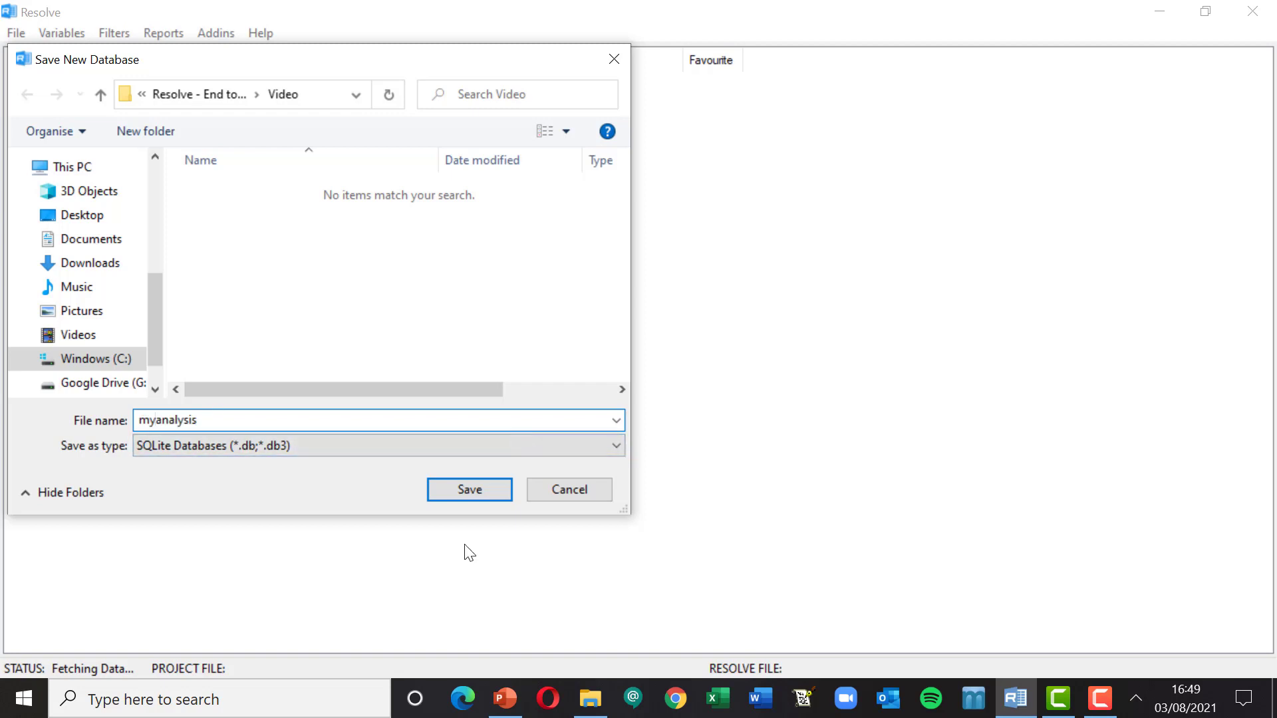
left_click(468, 492)
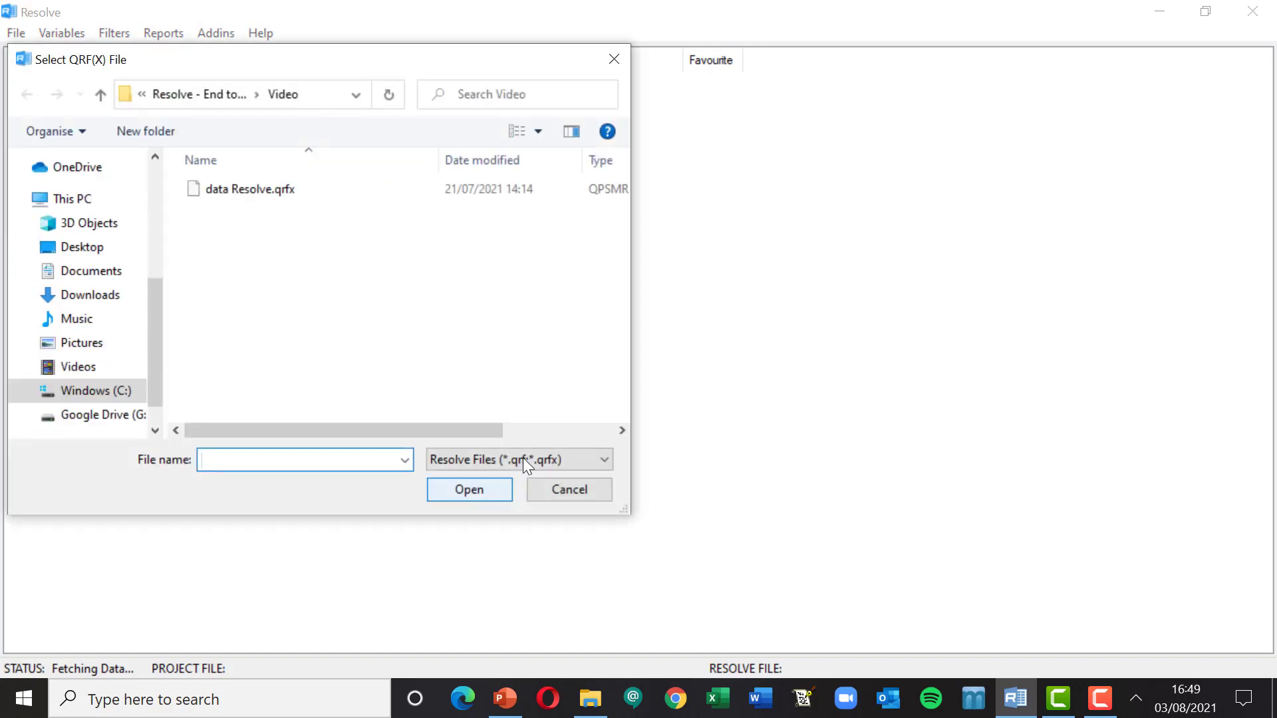
double_click(250, 189)
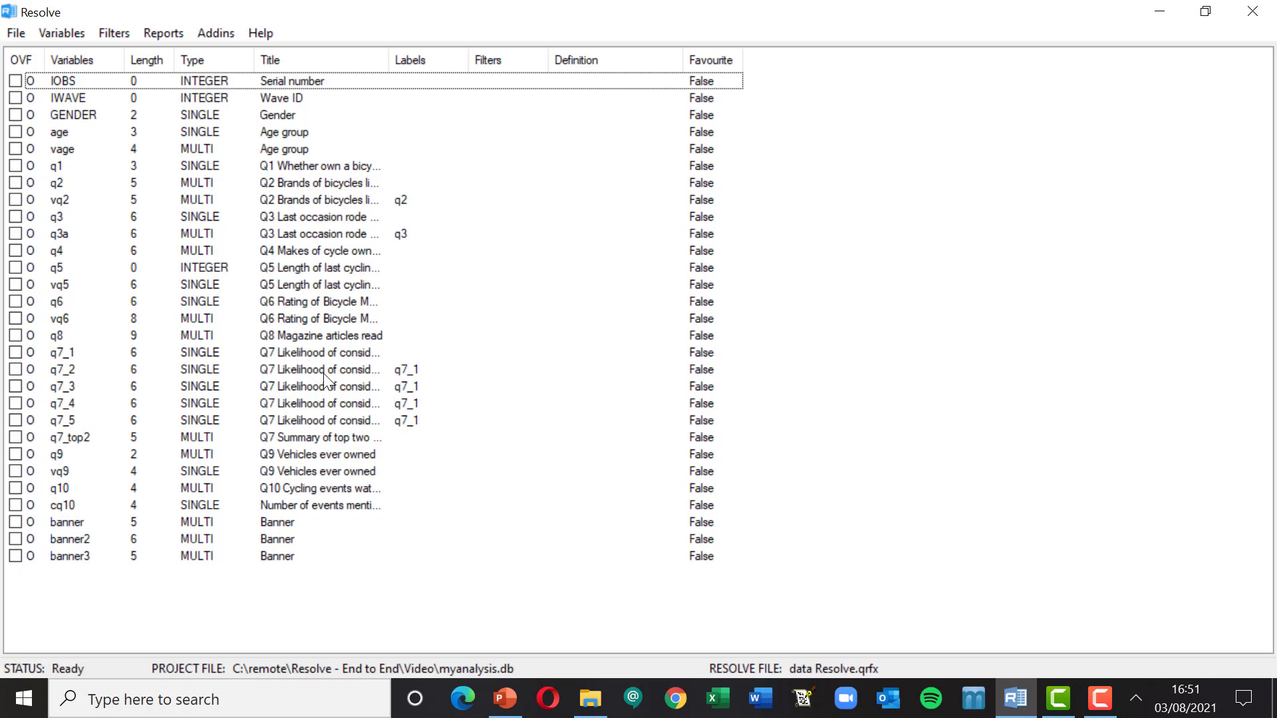
Step: Start a new quick report with age as the top variable and q1 as the side variable
left_click(166, 32)
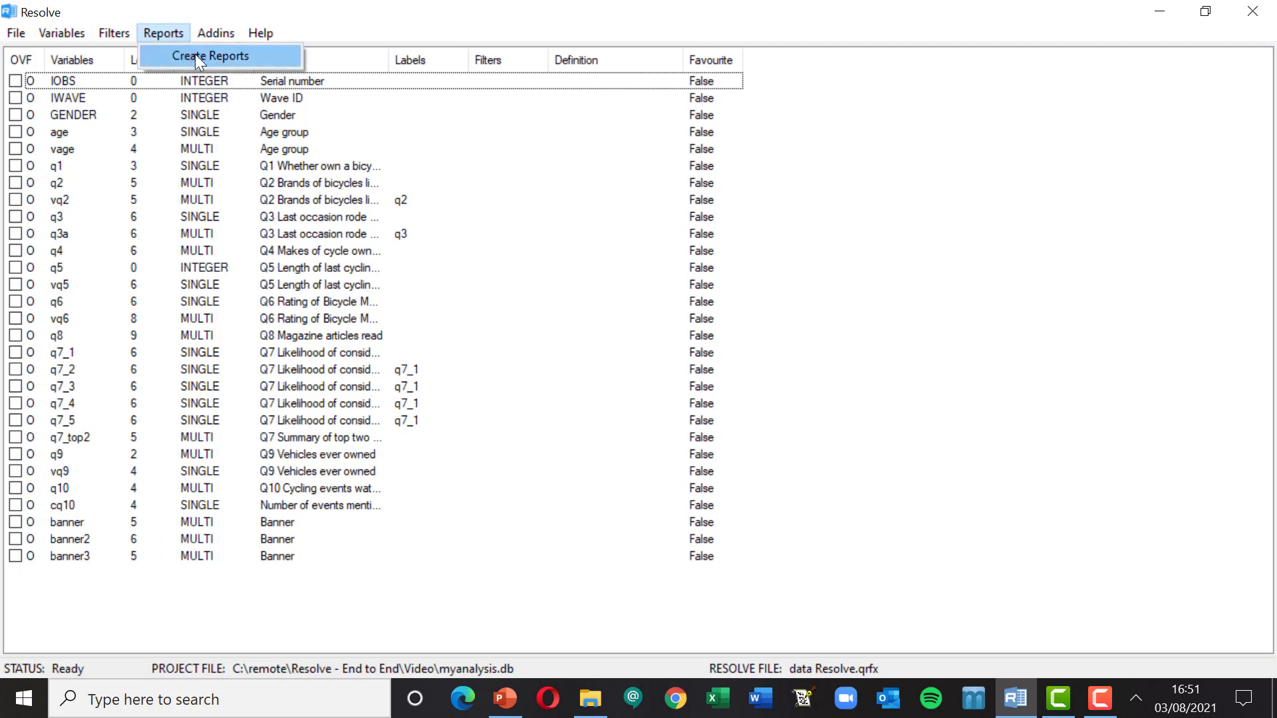
left_click(199, 58)
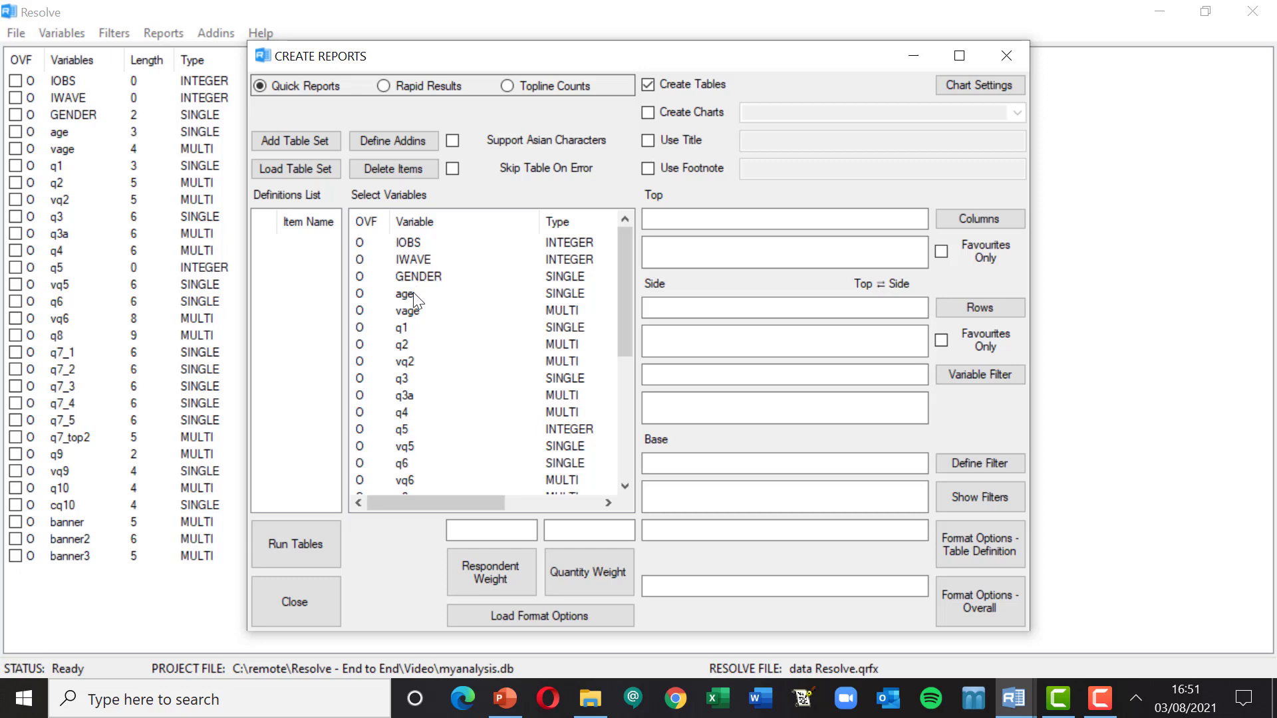
left_click_drag(408, 293, 686, 223)
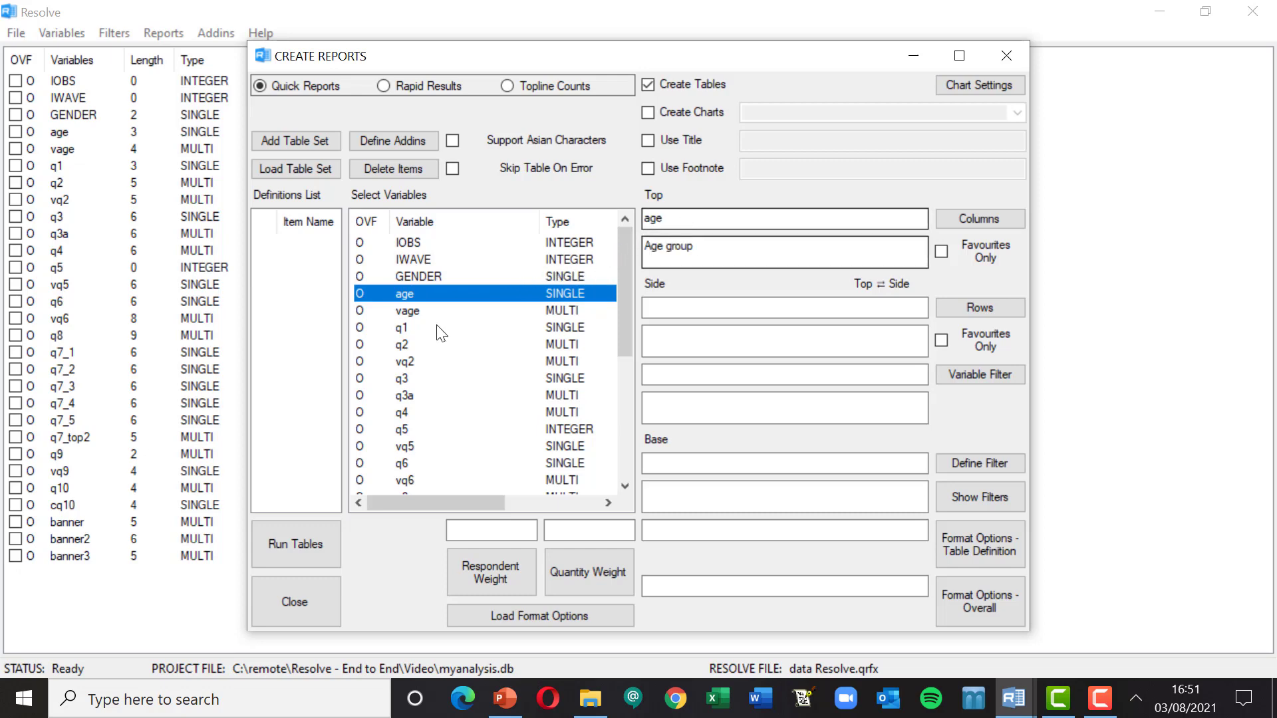
left_click_drag(407, 327, 700, 317)
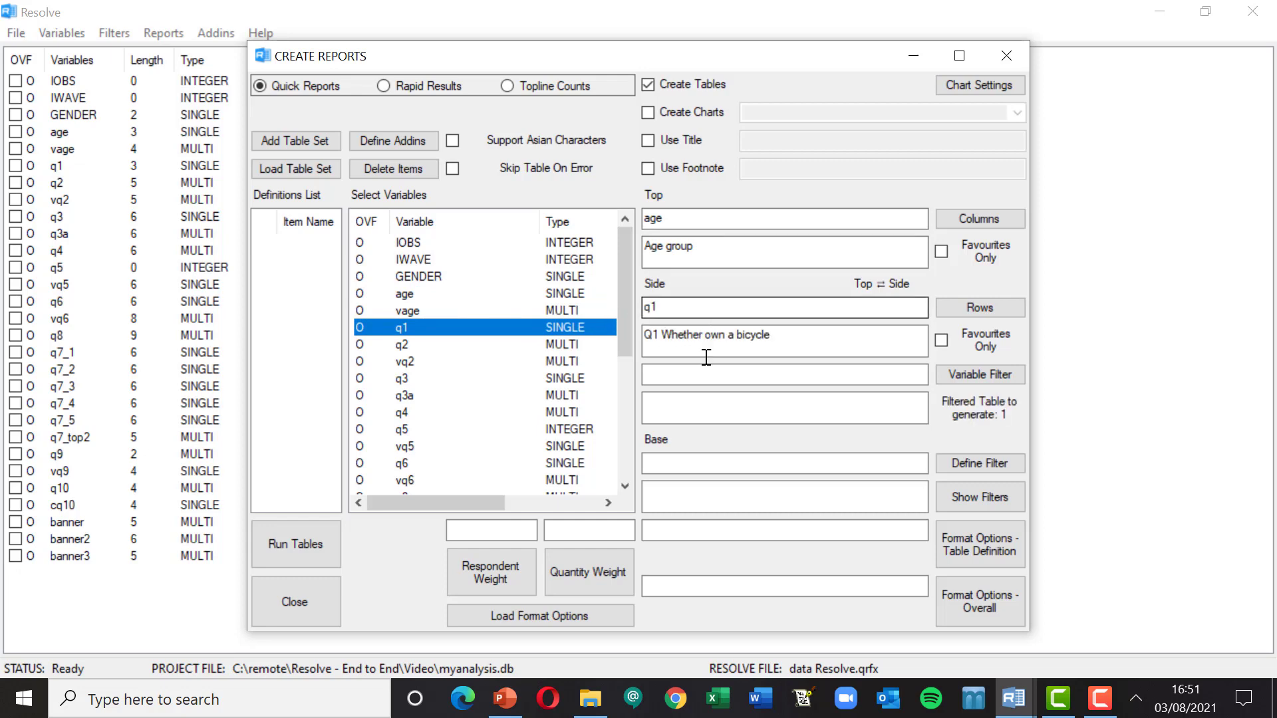
Step: Run the q1 by age table, creating the missing table set and declining to save the table definition
left_click(297, 548)
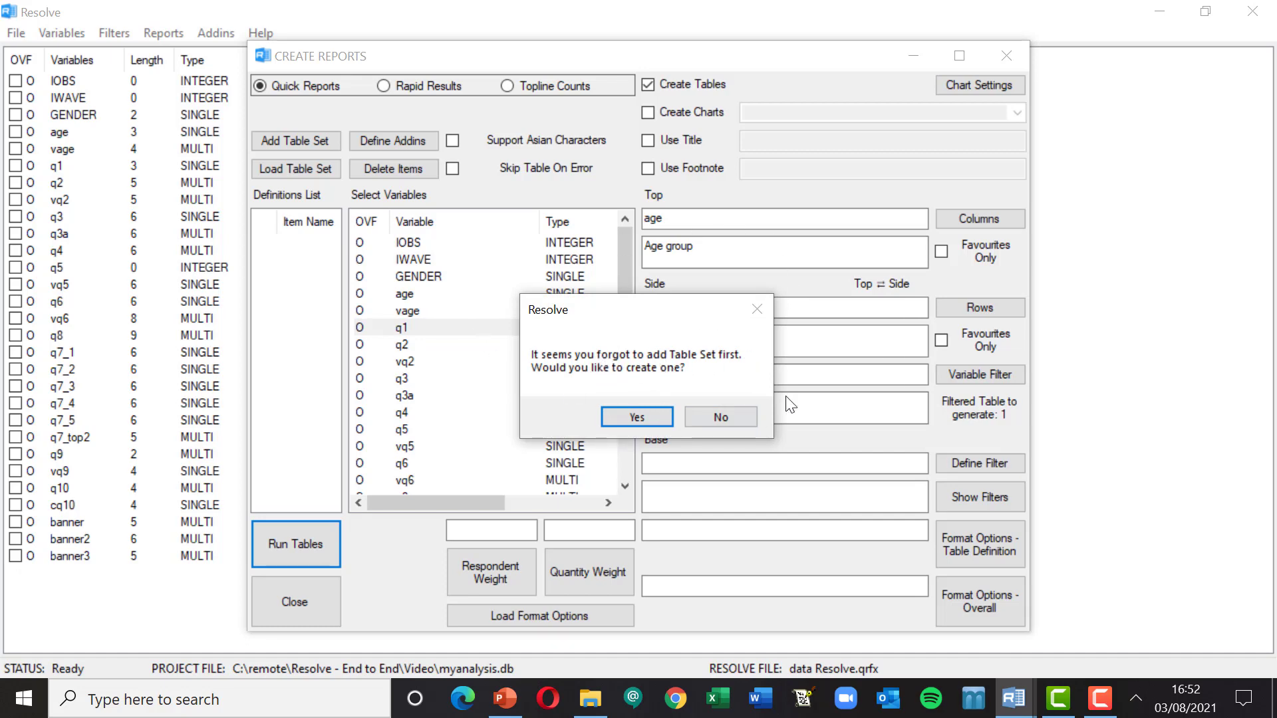
left_click(640, 418)
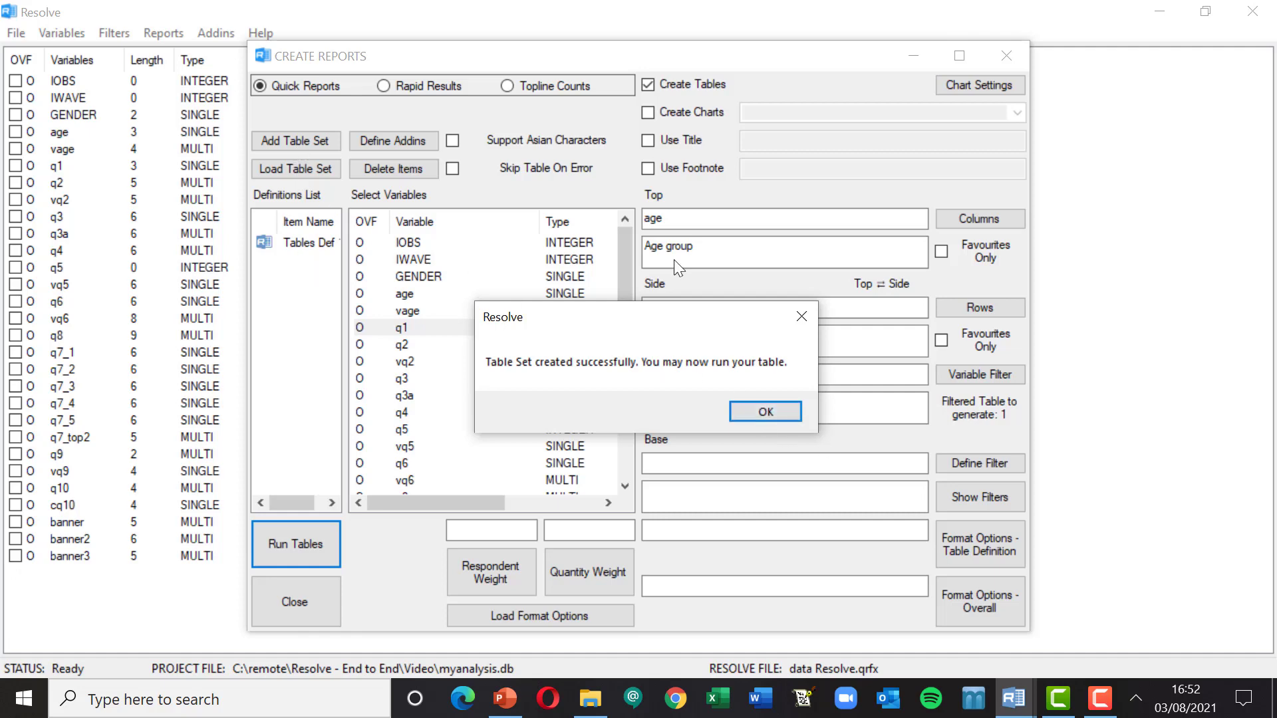
left_click(766, 412)
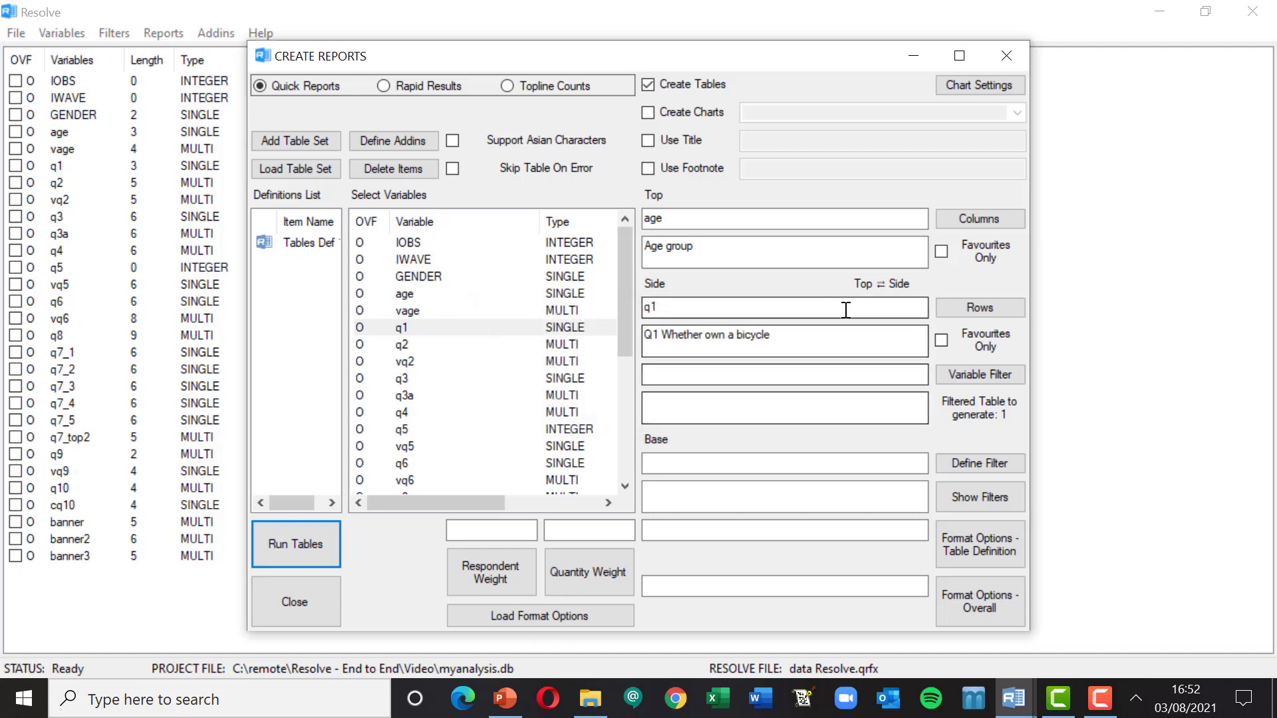
left_click(308, 538)
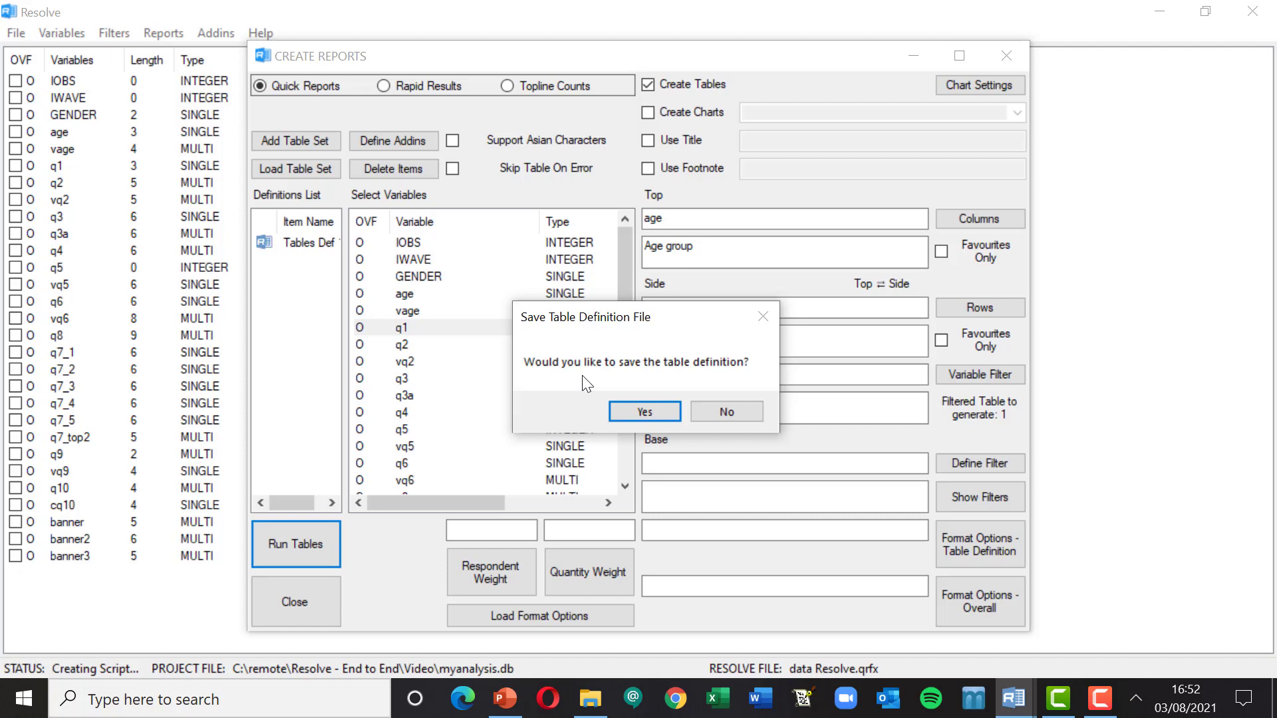
left_click(728, 411)
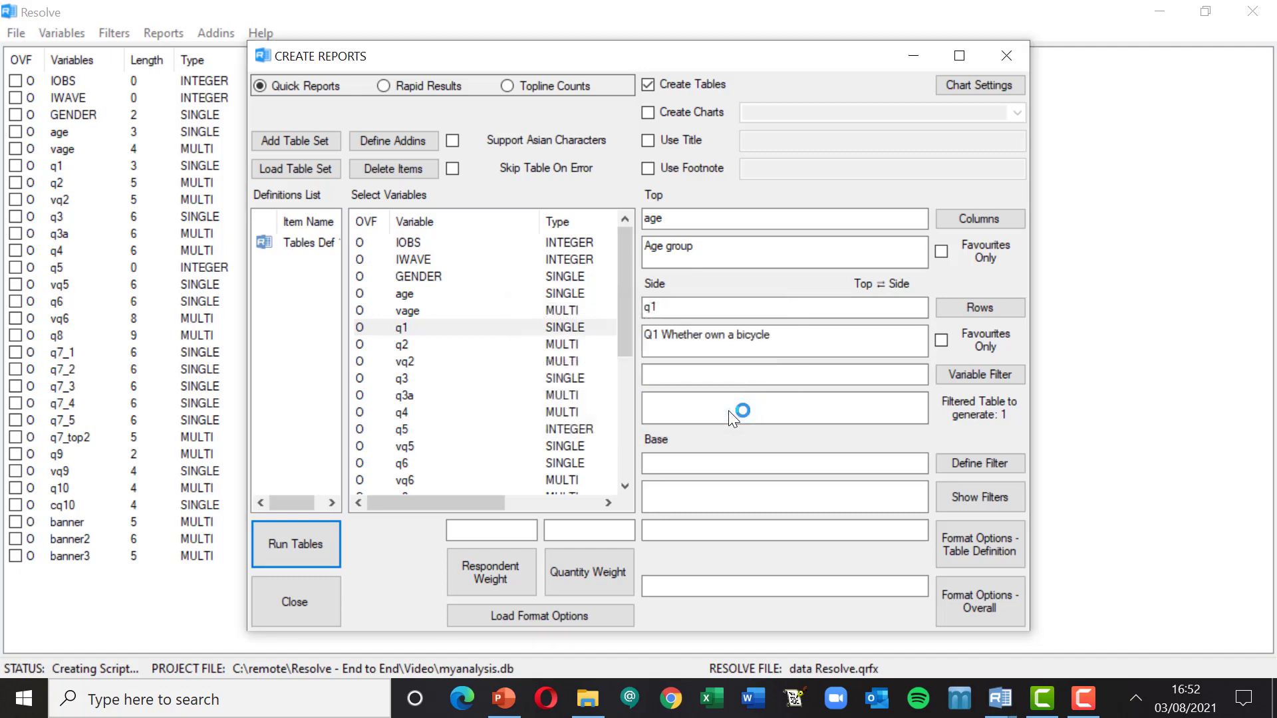
left_click(673, 415)
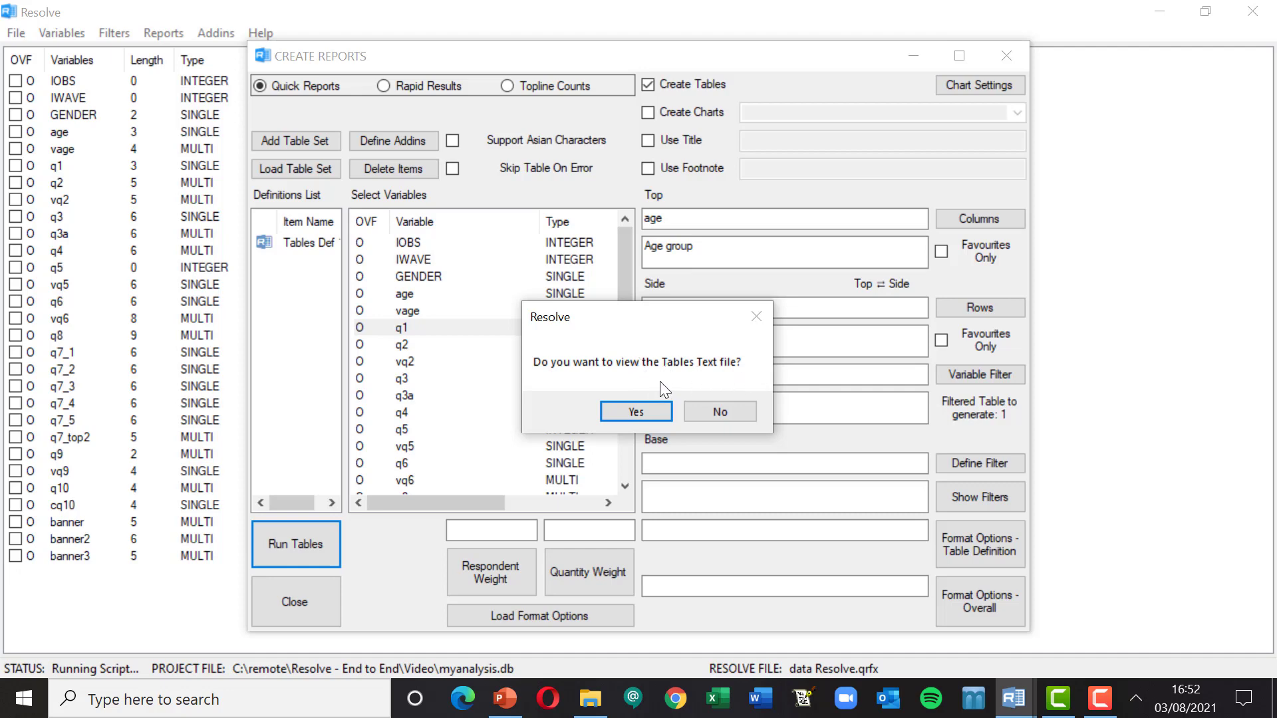
Step: Examine the counts and percentages for bicycle ownership by age in the tables text file, close it and view the CSV version
left_click(636, 411)
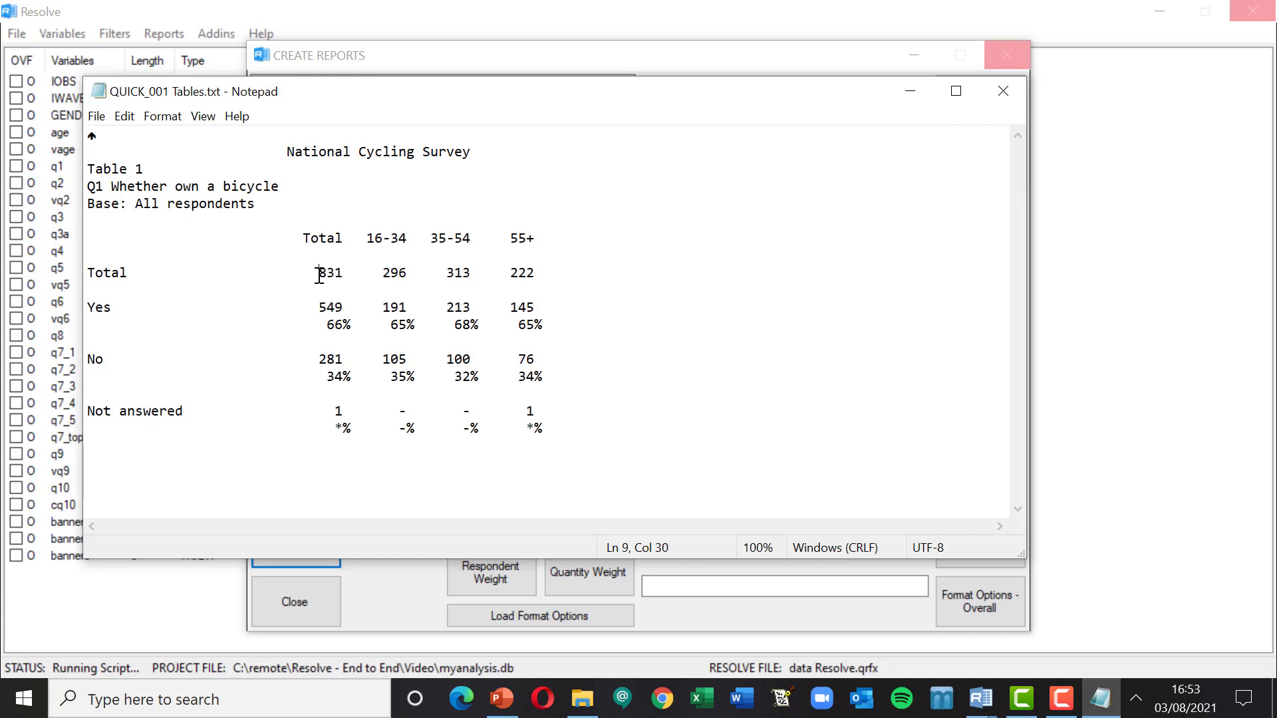
left_click_drag(319, 275, 535, 272)
left_click_drag(320, 310, 557, 305)
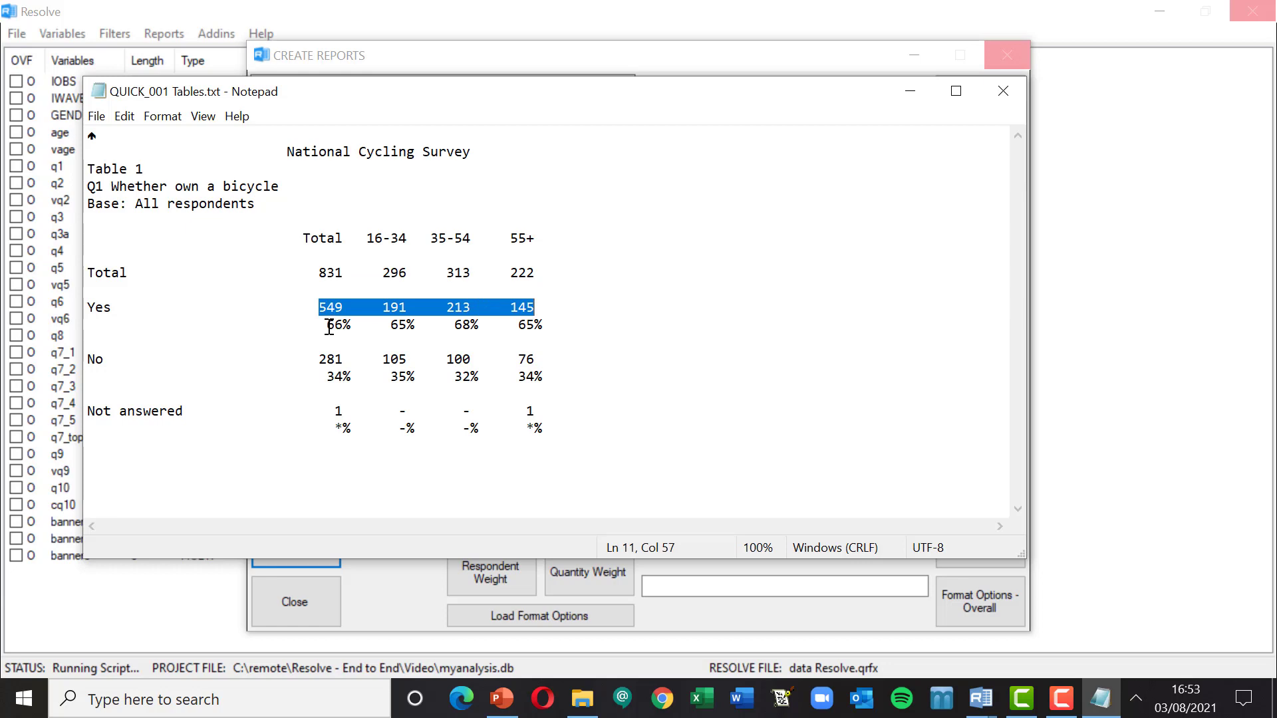
left_click_drag(326, 326, 352, 326)
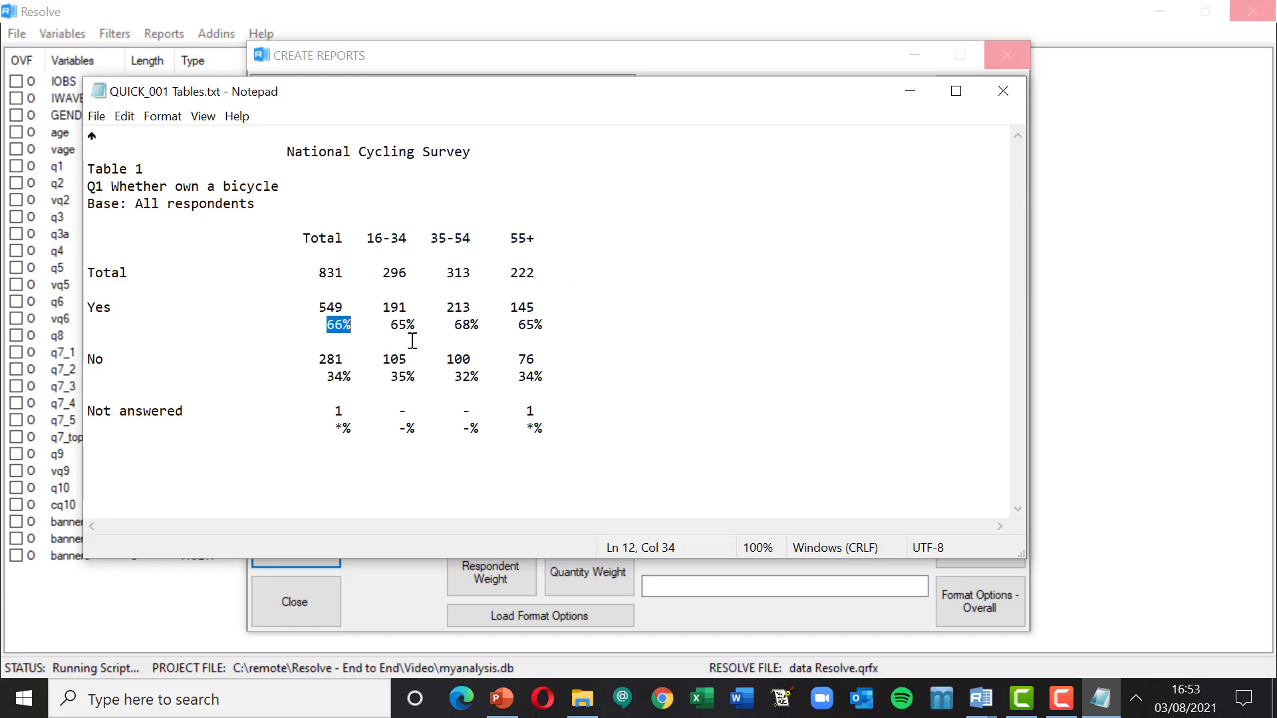
left_click_drag(391, 326, 415, 324)
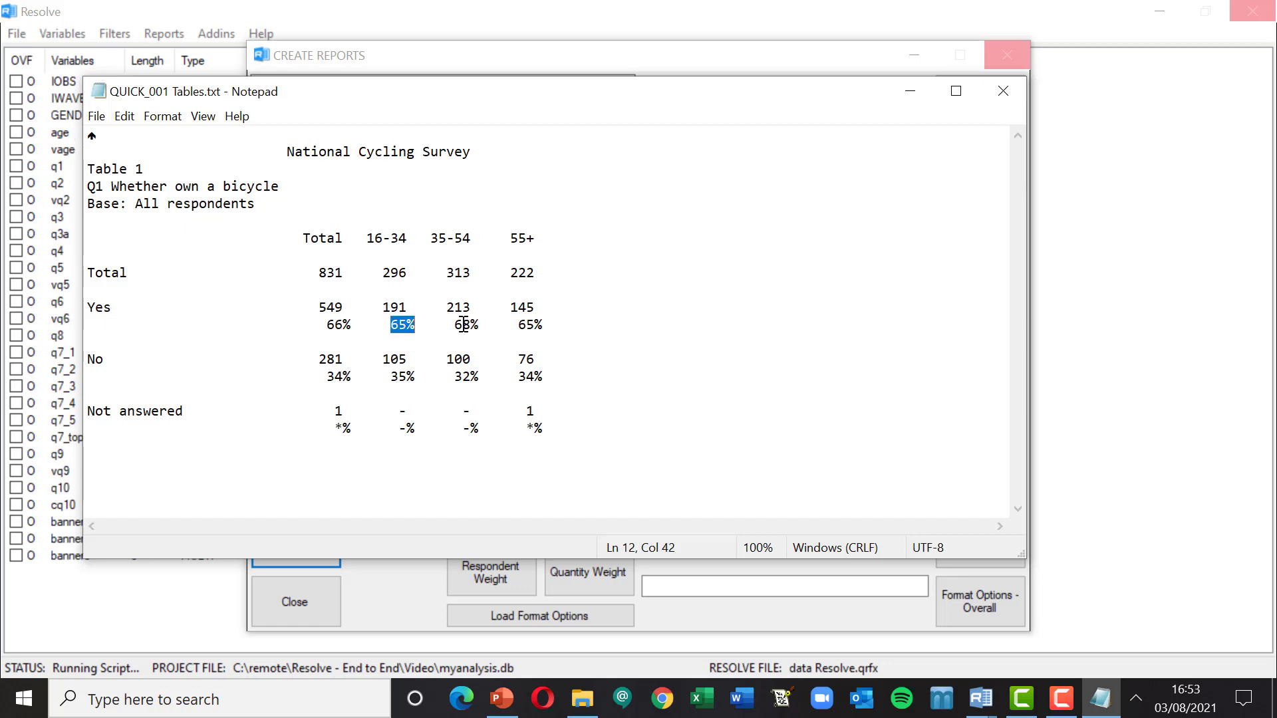
left_click_drag(455, 325, 479, 324)
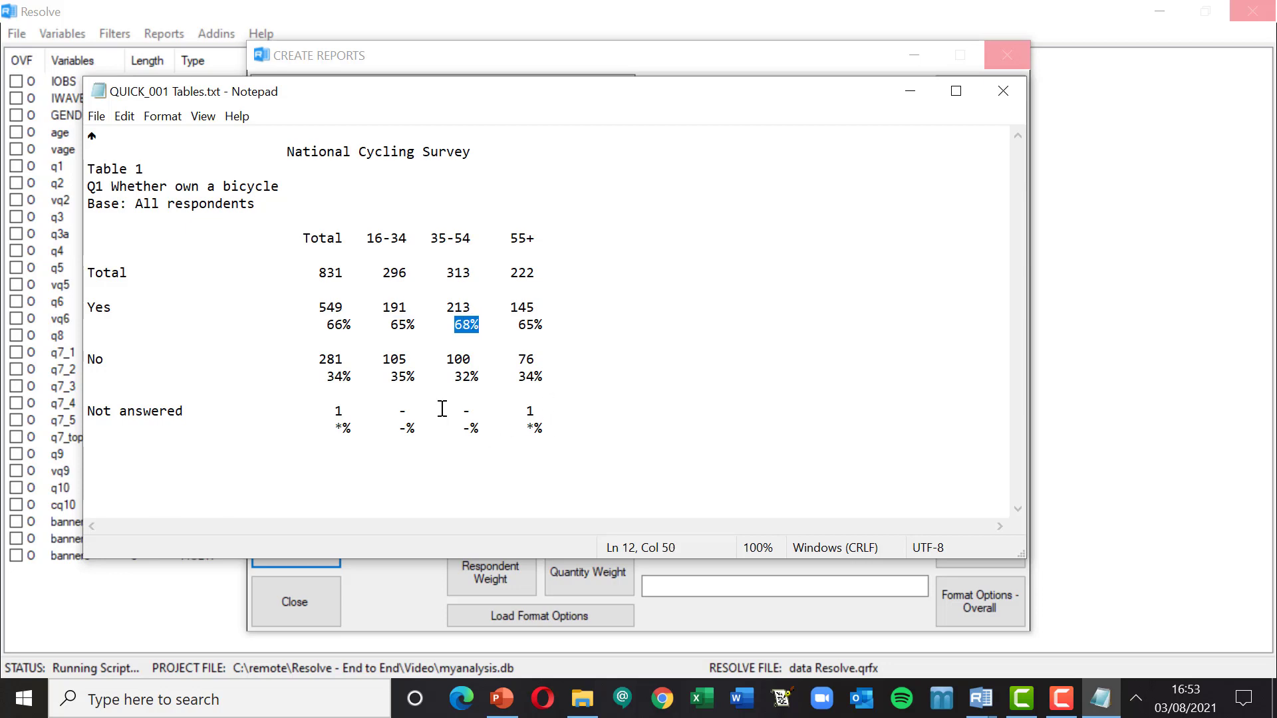
left_click(276, 276)
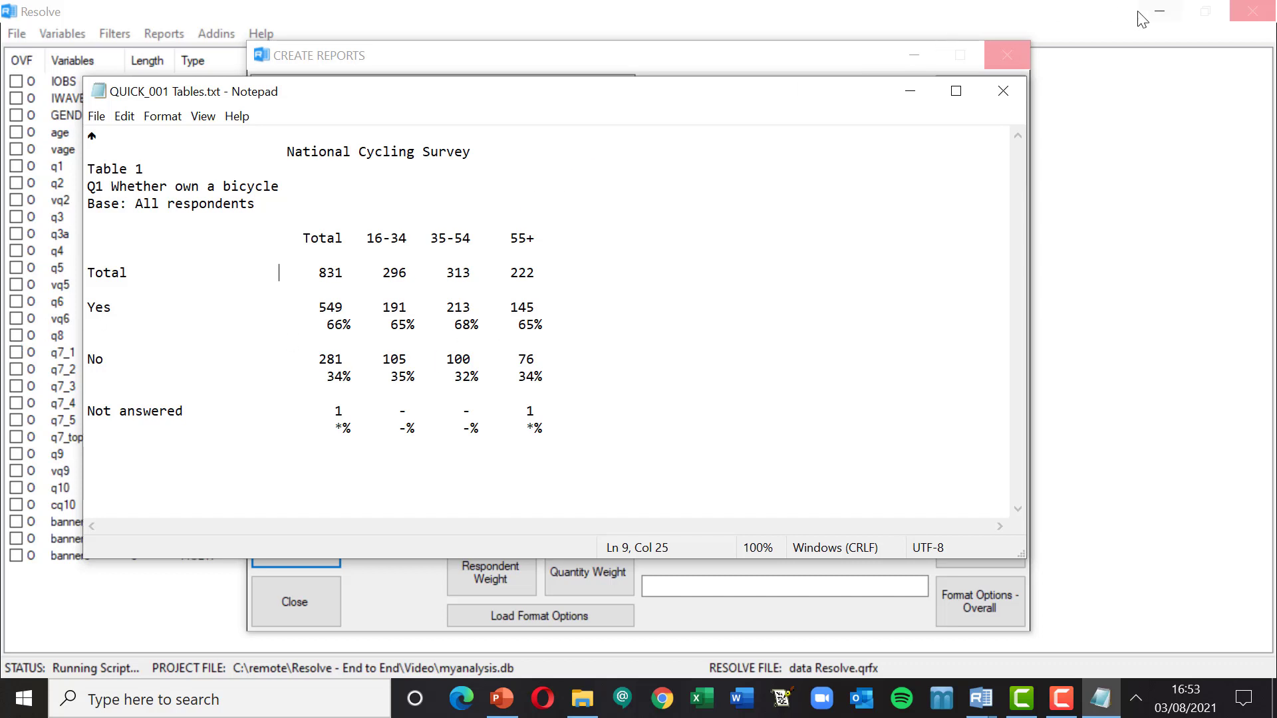
left_click(1001, 91)
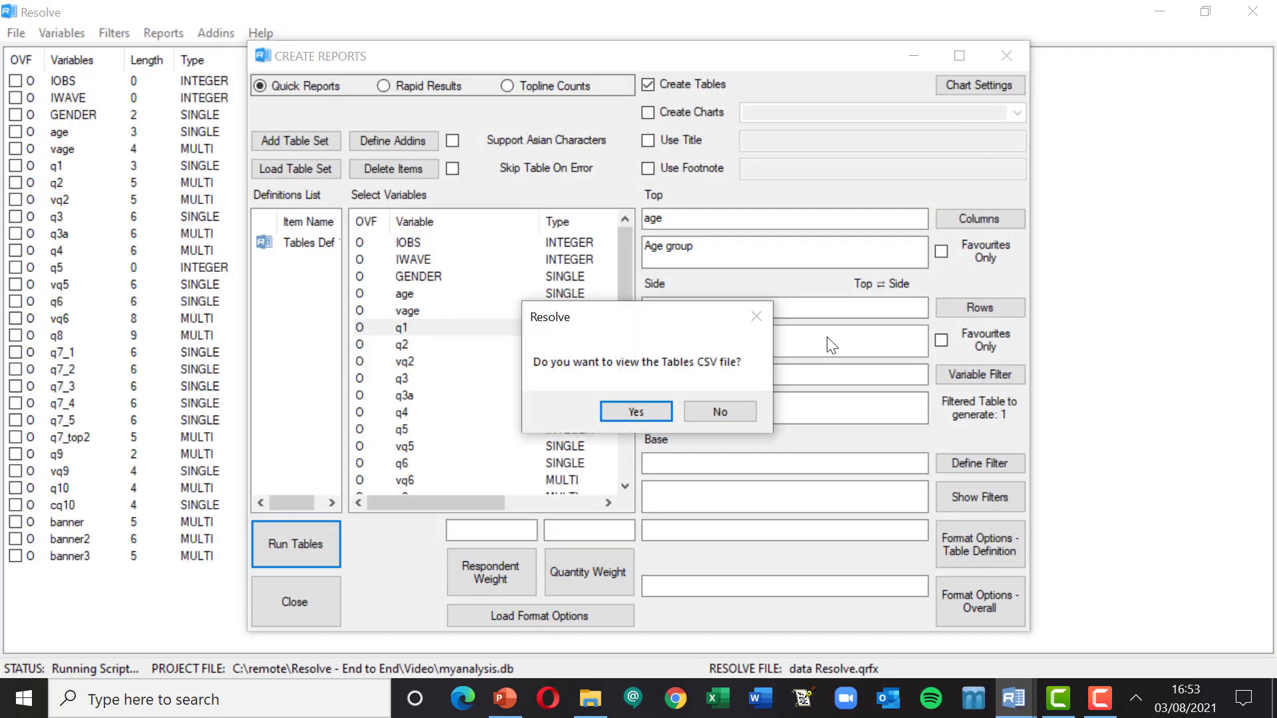
left_click(634, 412)
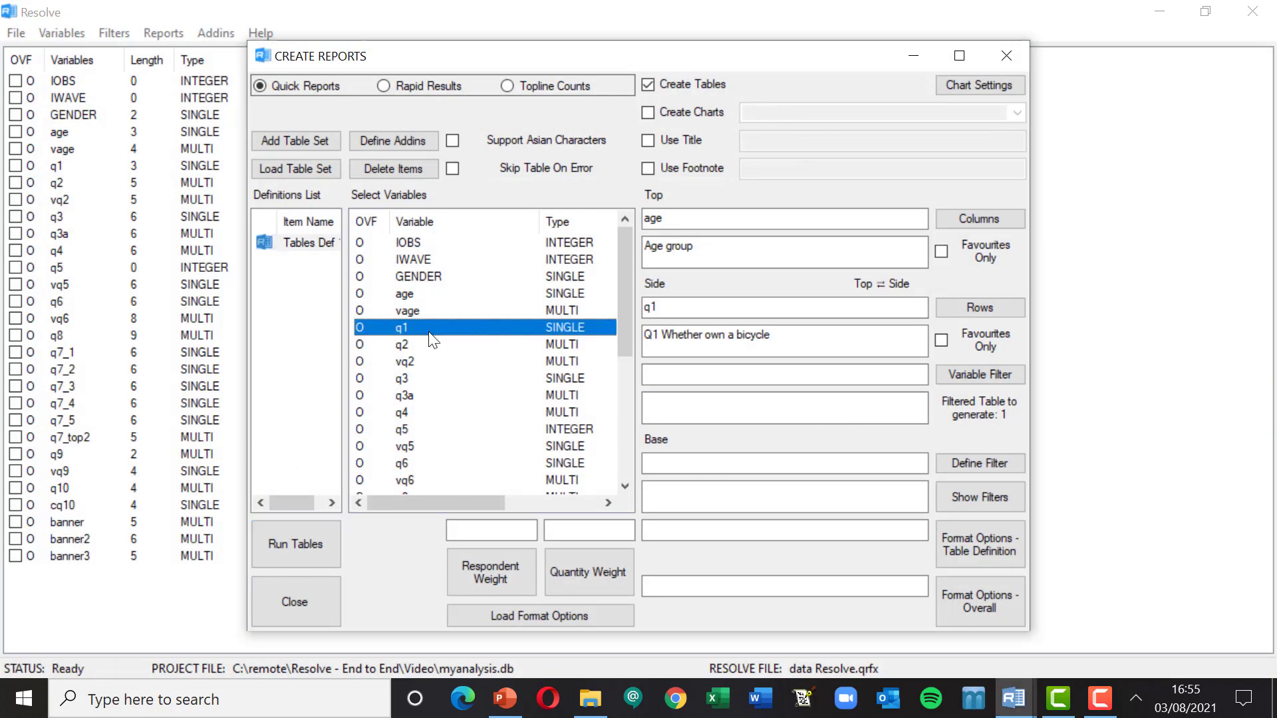
Step: Add q3 as a second side variable in the existing table set and rerun the tables without saving the definition
left_click(298, 243)
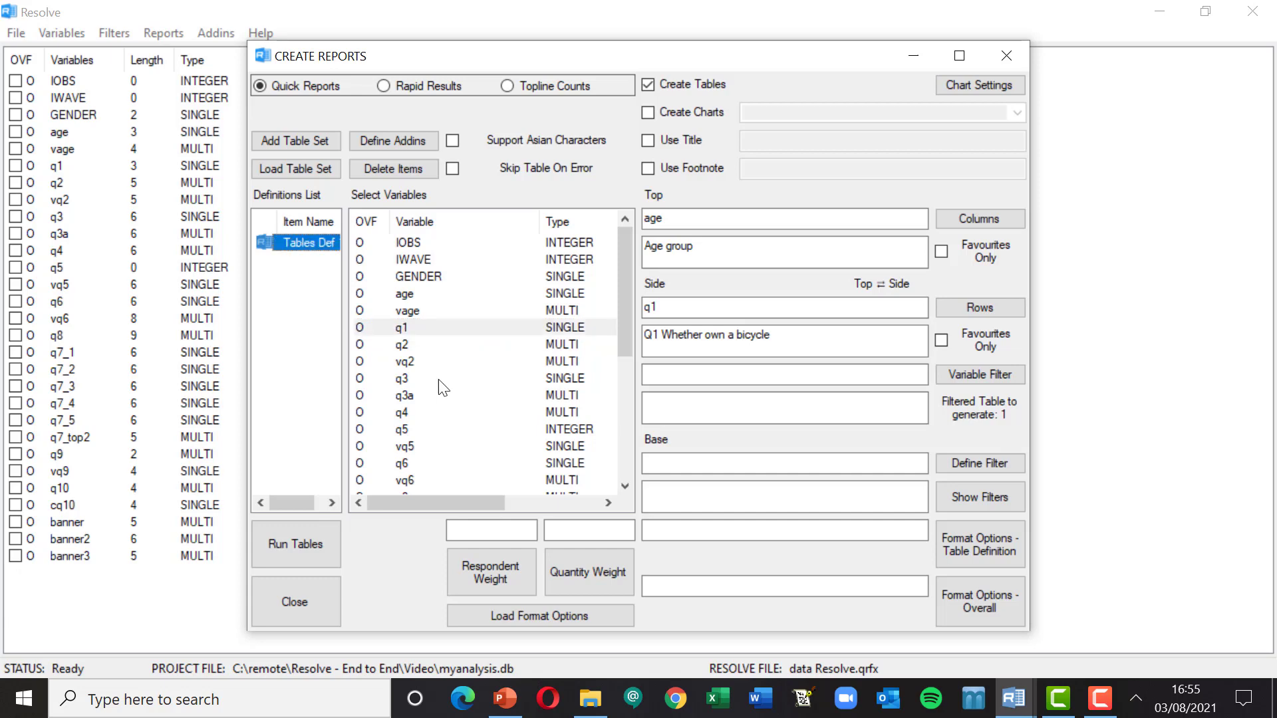
left_click_drag(401, 384, 684, 312)
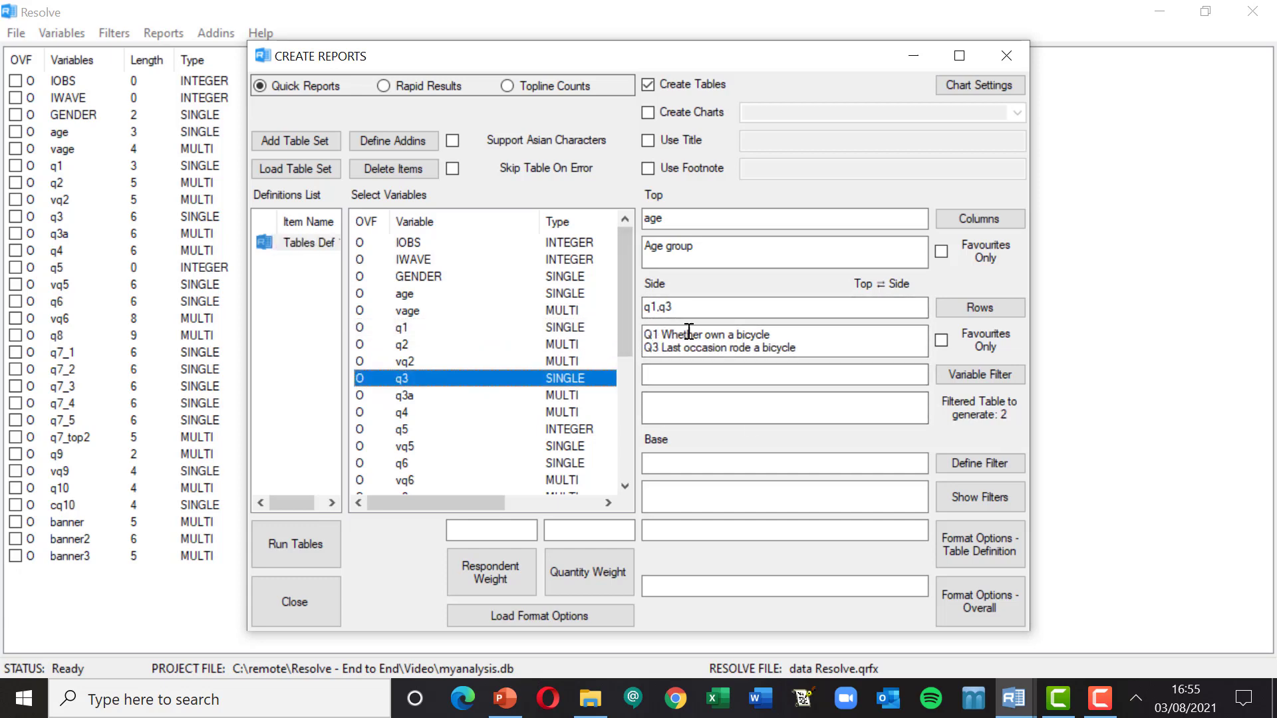
left_click(302, 549)
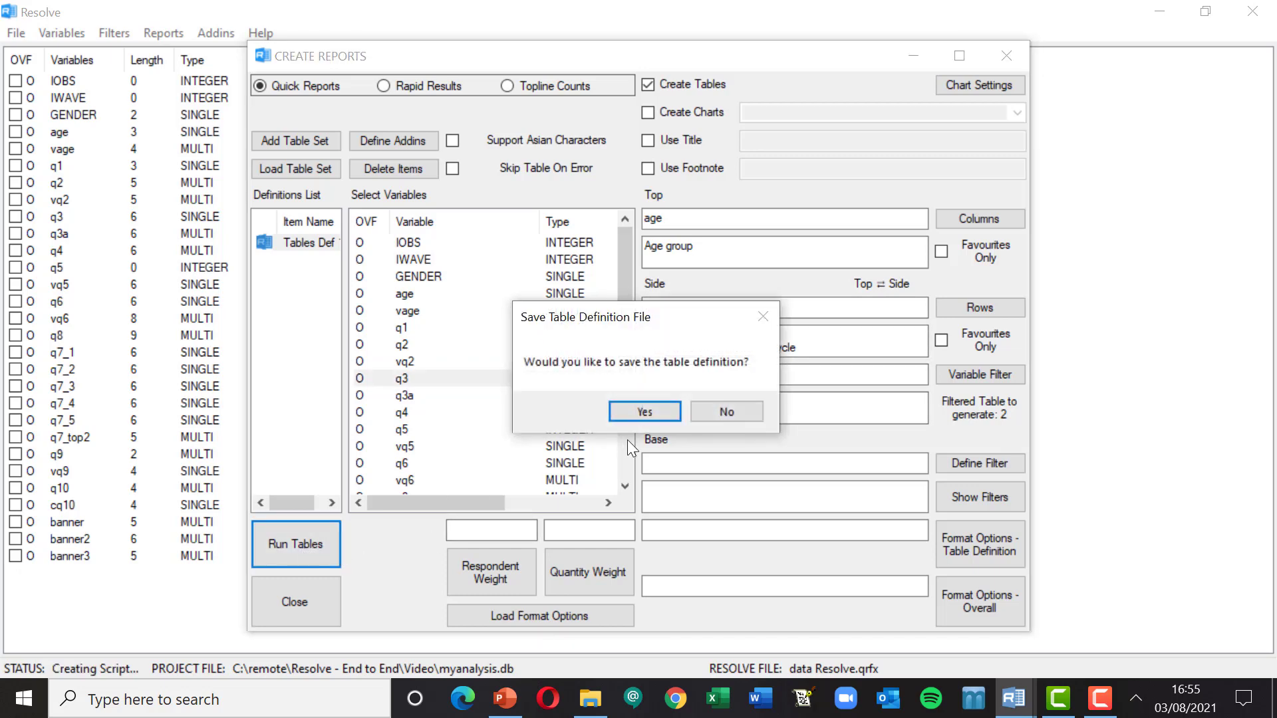
left_click(732, 413)
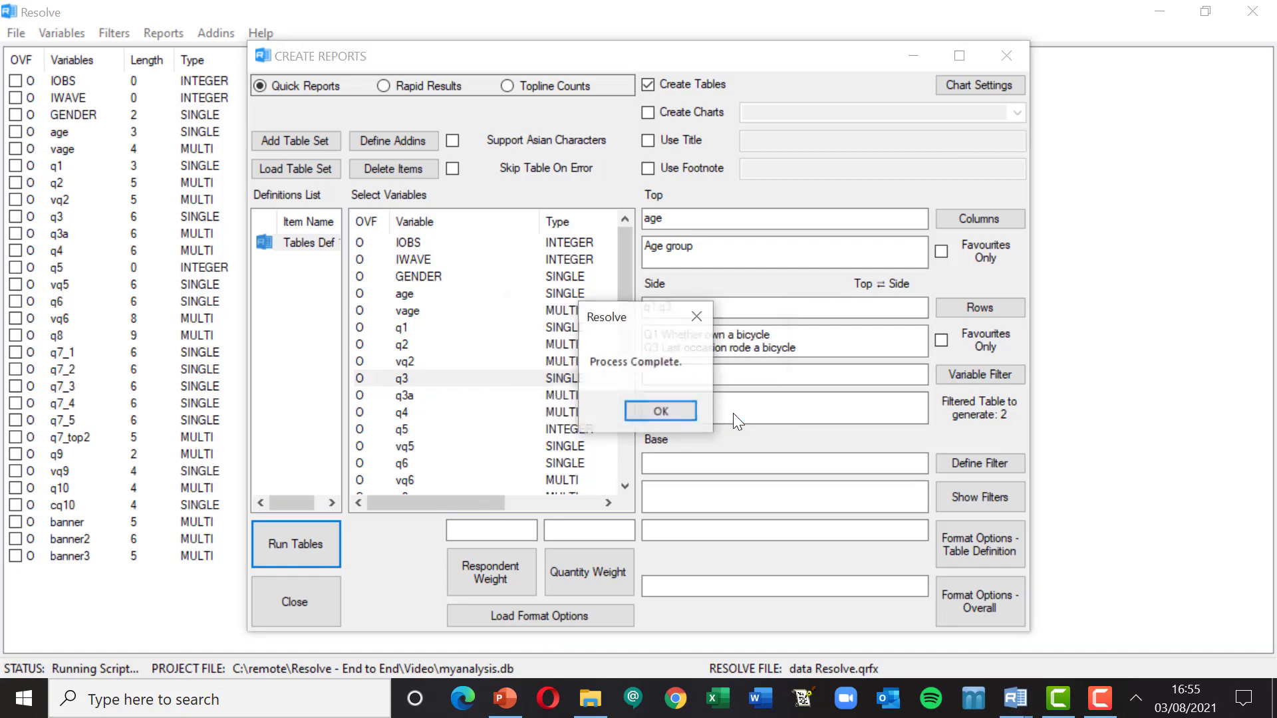
left_click(662, 411)
Step: Review the Q1 and Q3 tables by age in the tables text file, close it and skip the CSV file
key("Return")
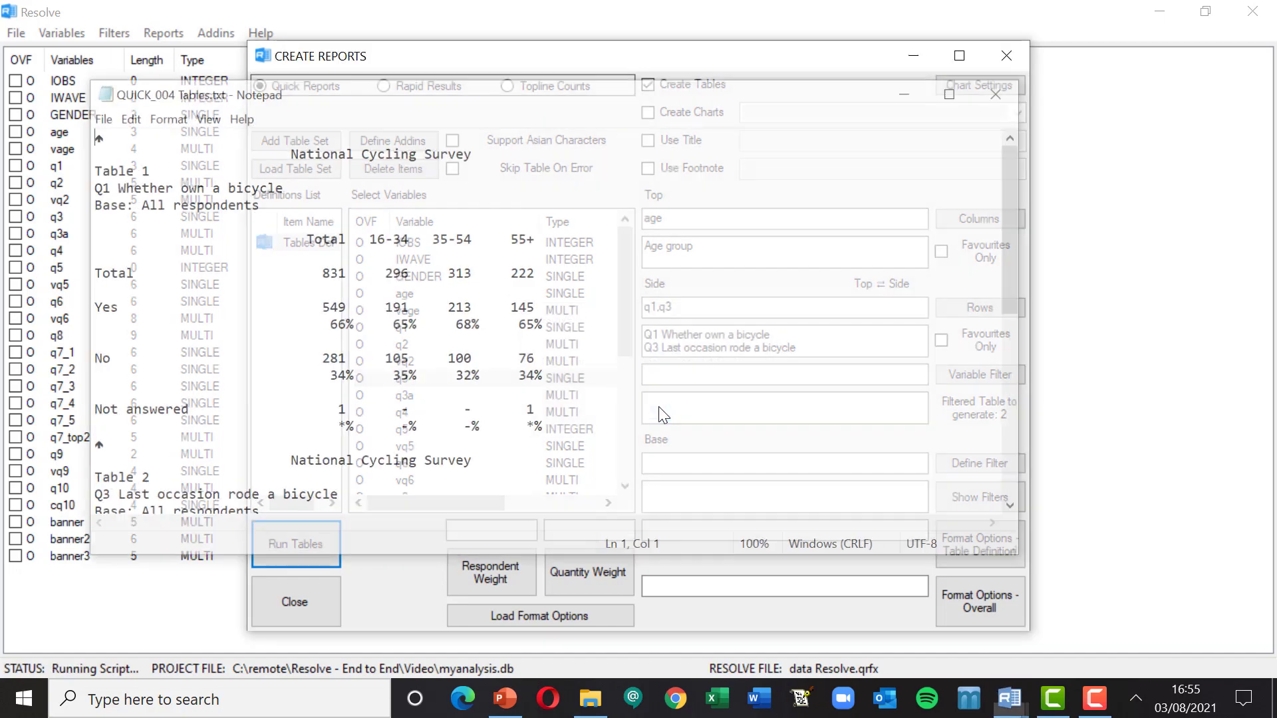
scroll(560, 387, "down", 3)
scroll(195, 282, "up", 2)
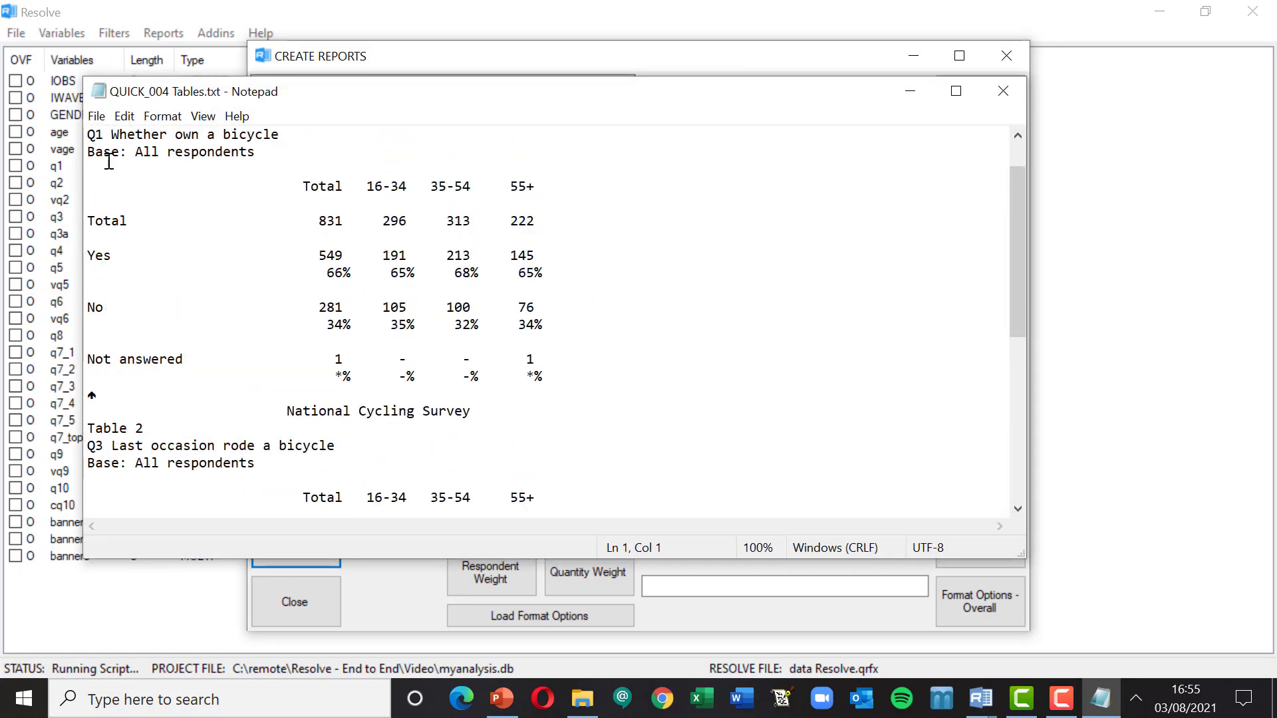
scroll(212, 341, "down", 5)
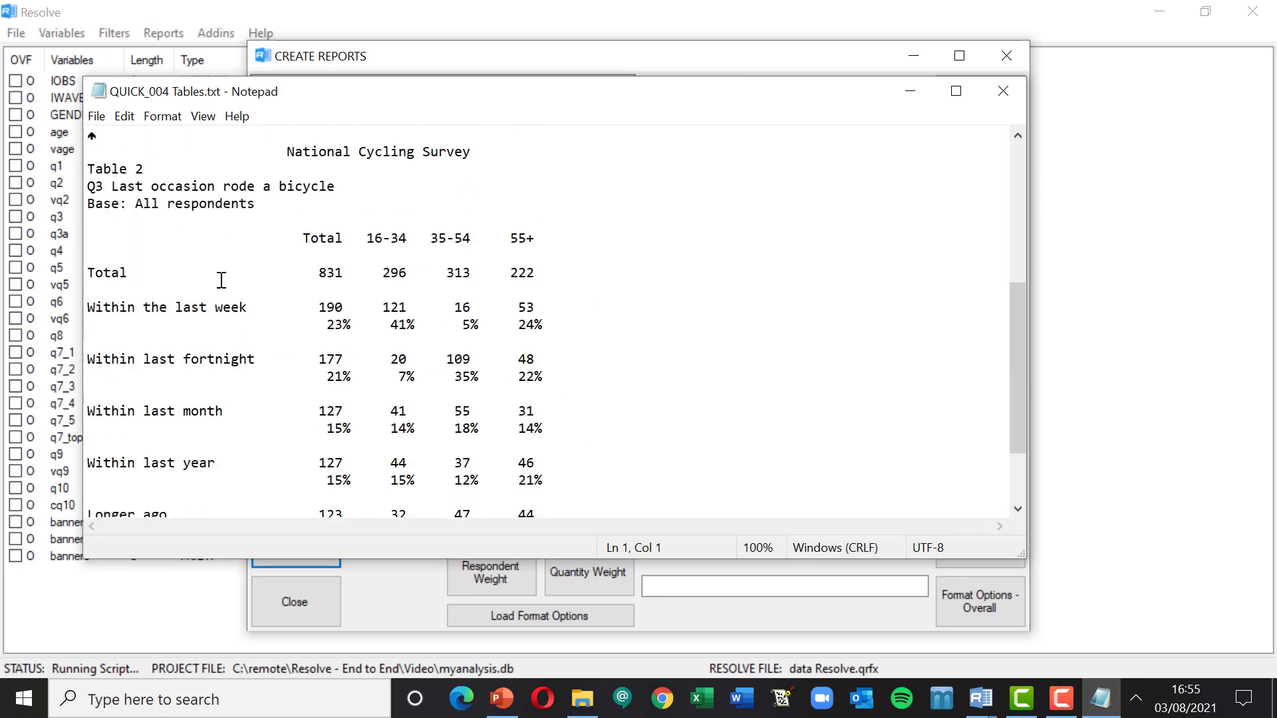
scroll(352, 403, "down", 2)
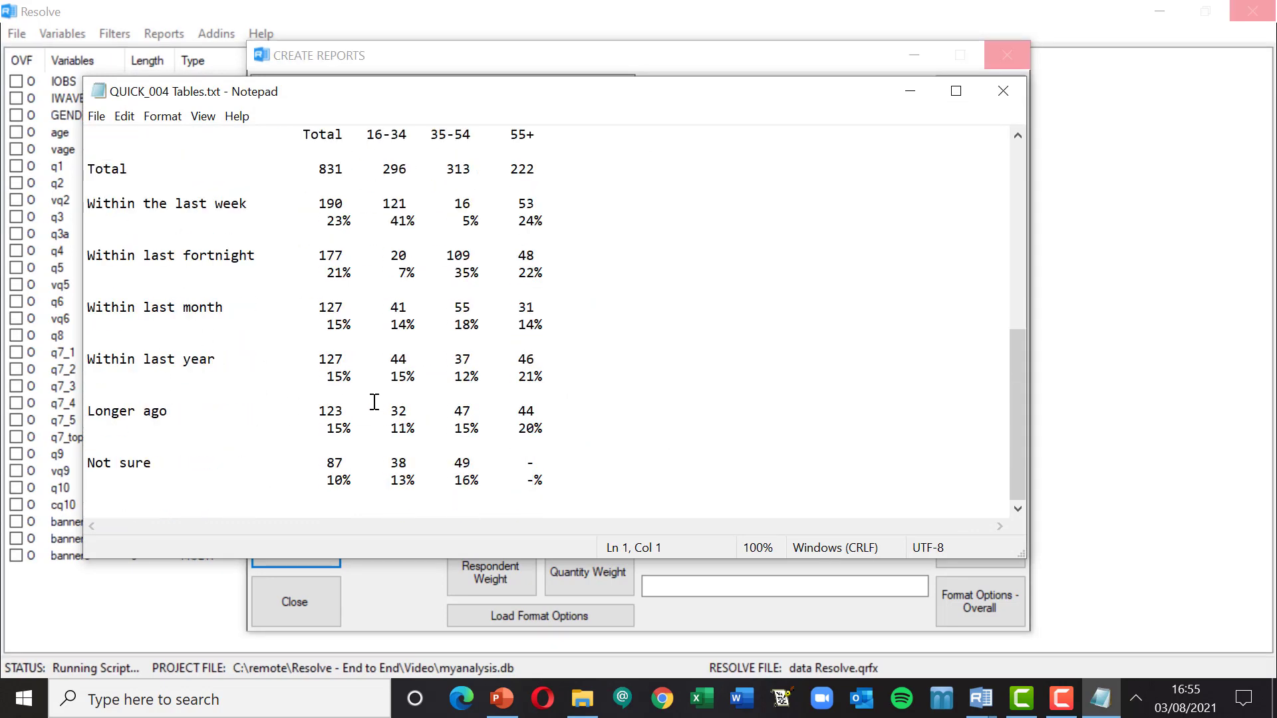
scroll(375, 402, "up", 2)
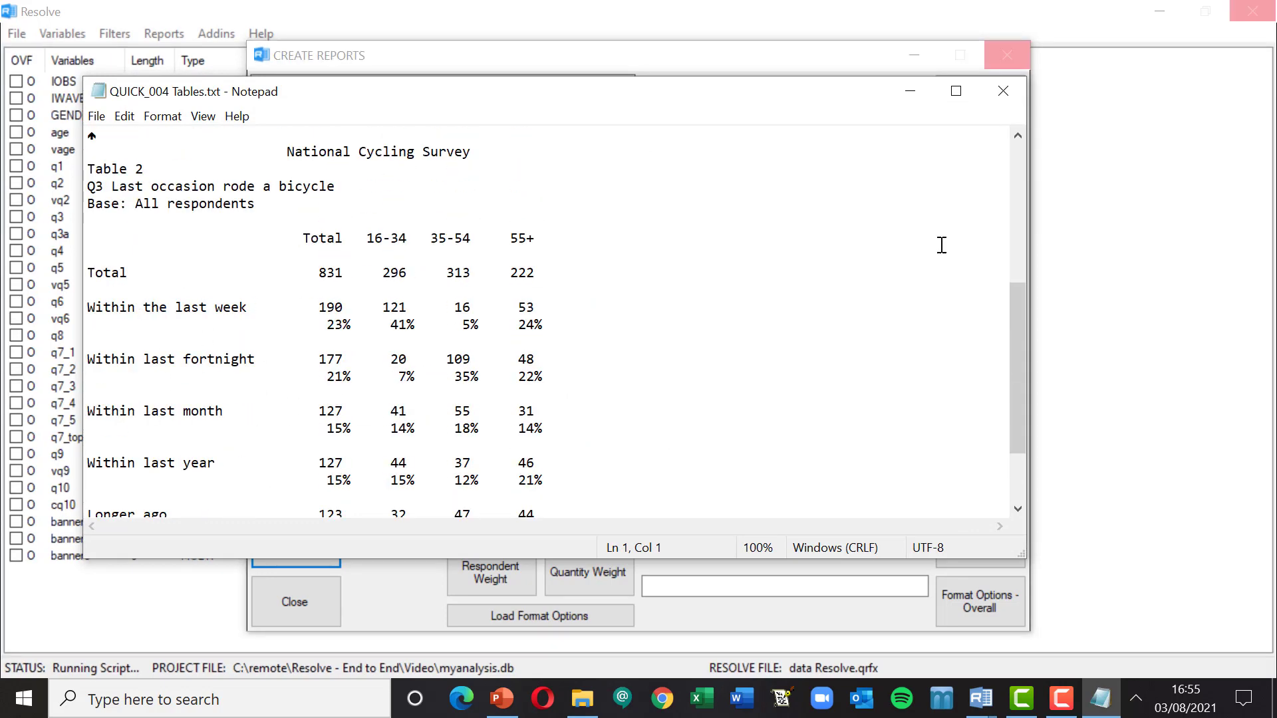
left_click(1002, 93)
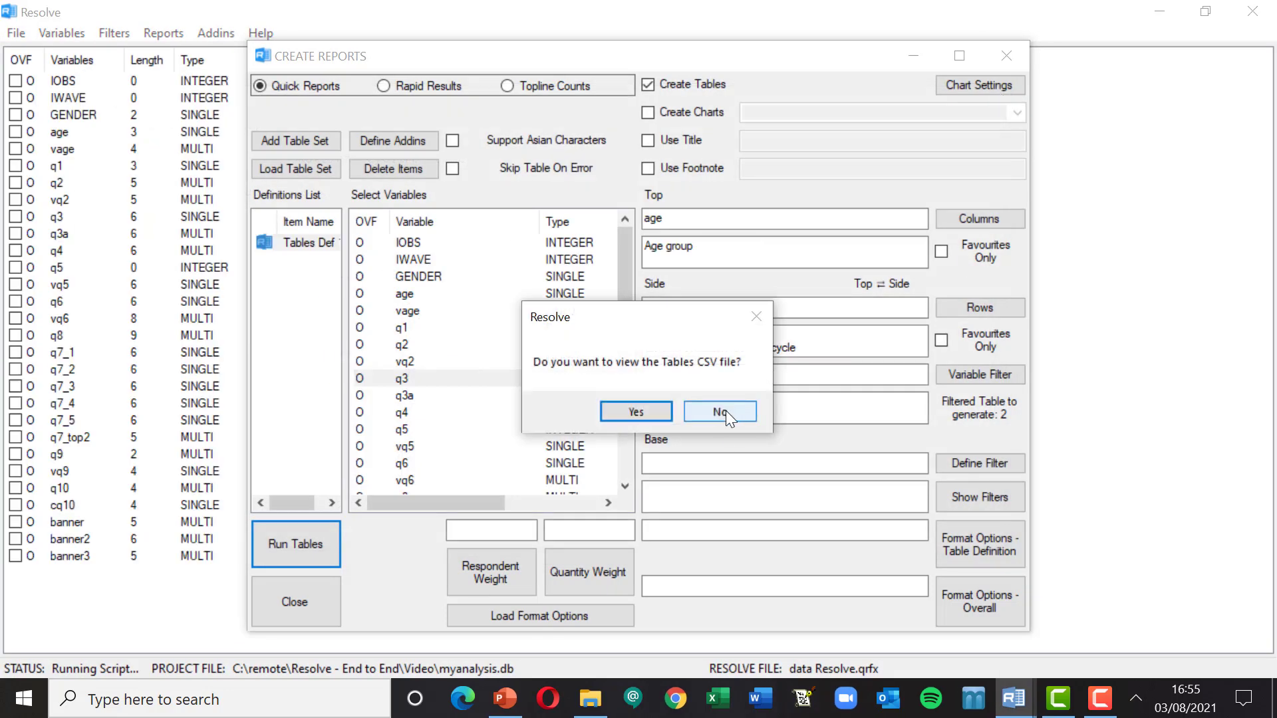
left_click(724, 410)
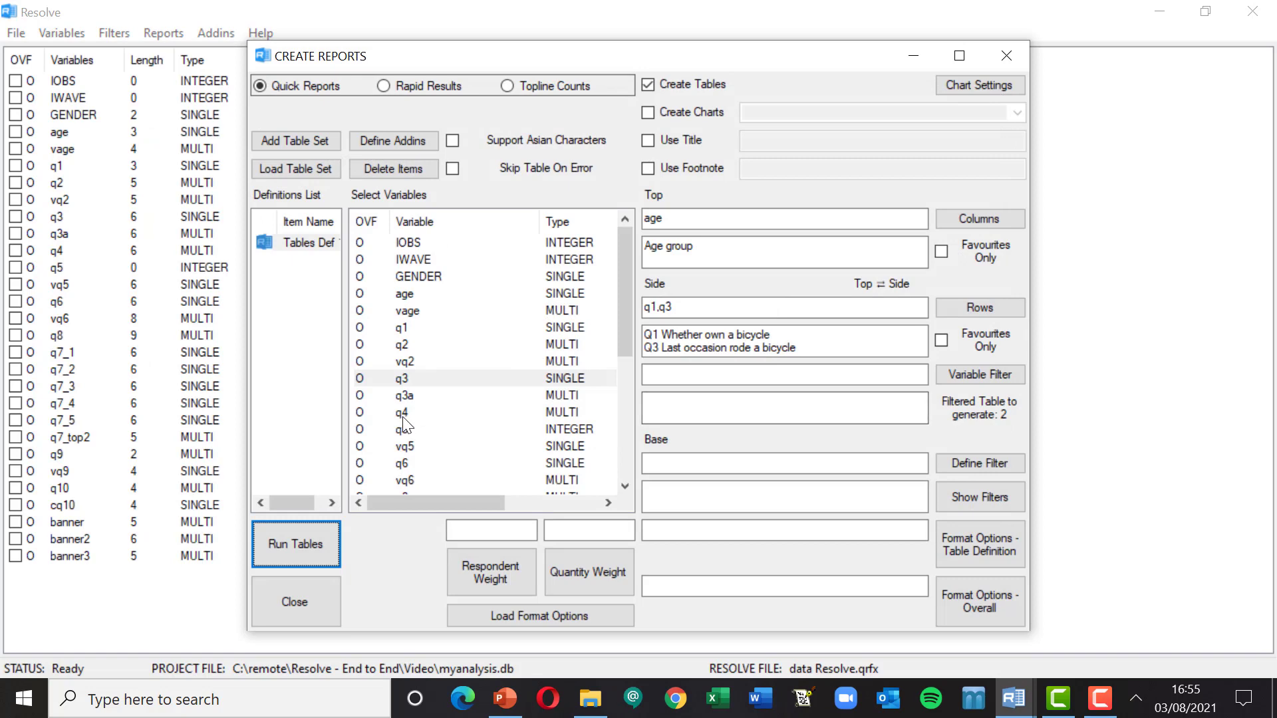
Step: Add a second table set with q3 as the side variable and GENDER and q1 as the top variables
left_click(298, 141)
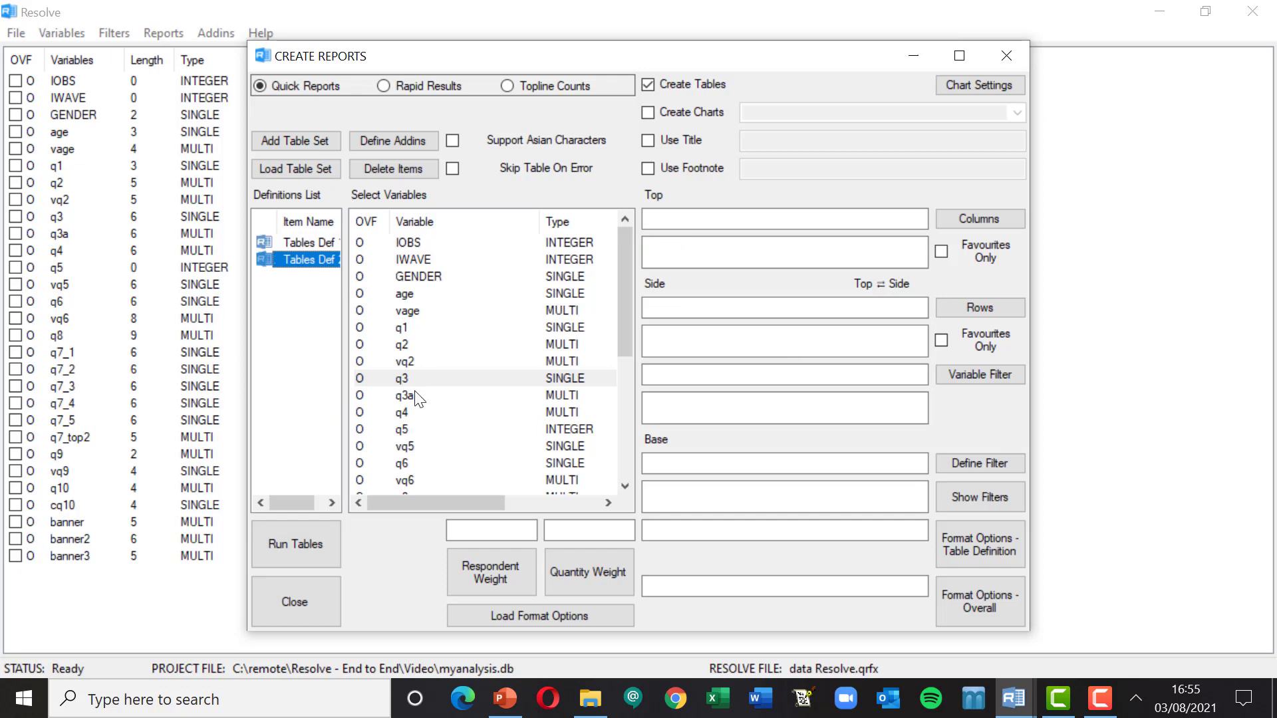
left_click_drag(411, 379, 752, 318)
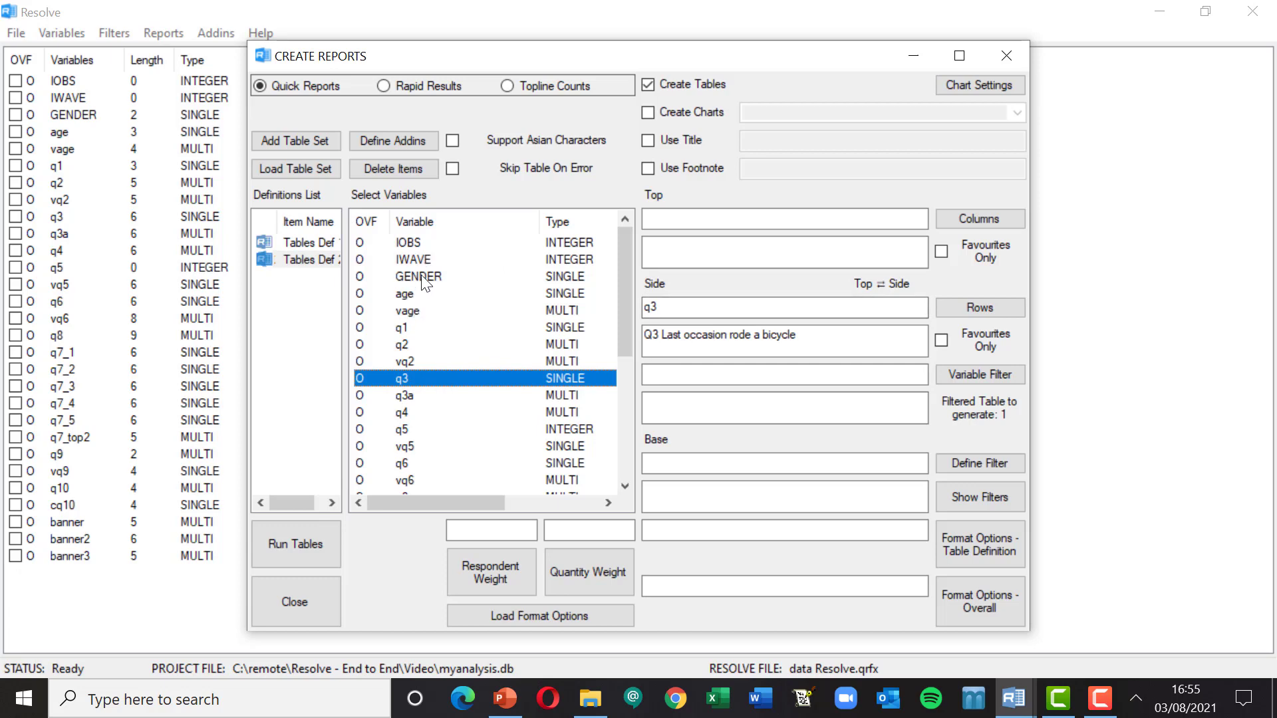
left_click_drag(423, 276, 697, 229)
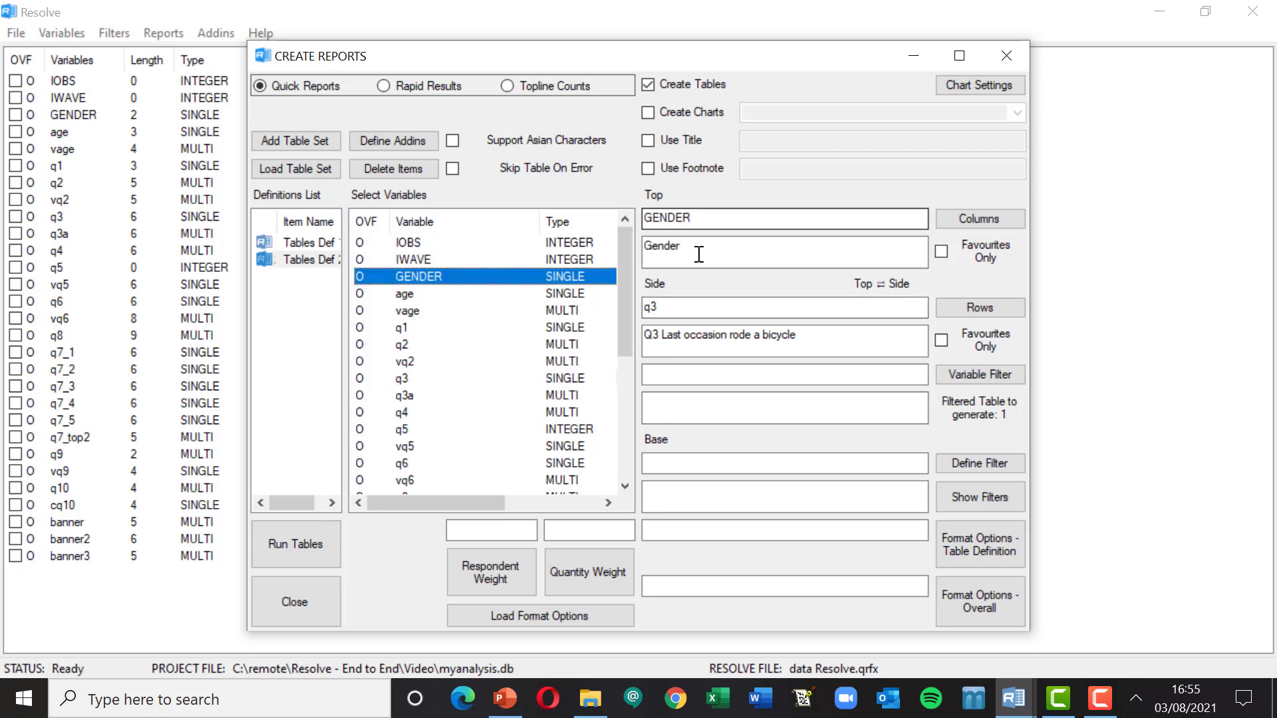
left_click_drag(407, 327, 732, 220)
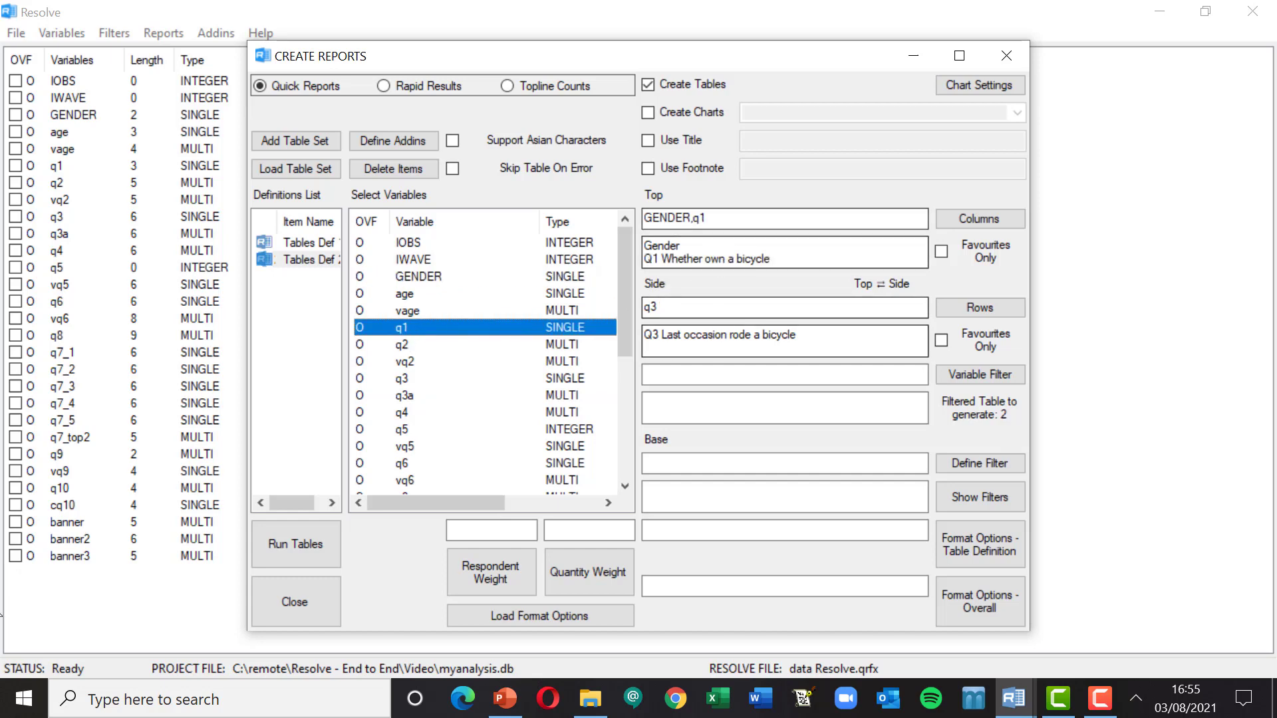
Step: Run both table sets without saving the table definition and open the resulting tables text file
left_click(298, 545)
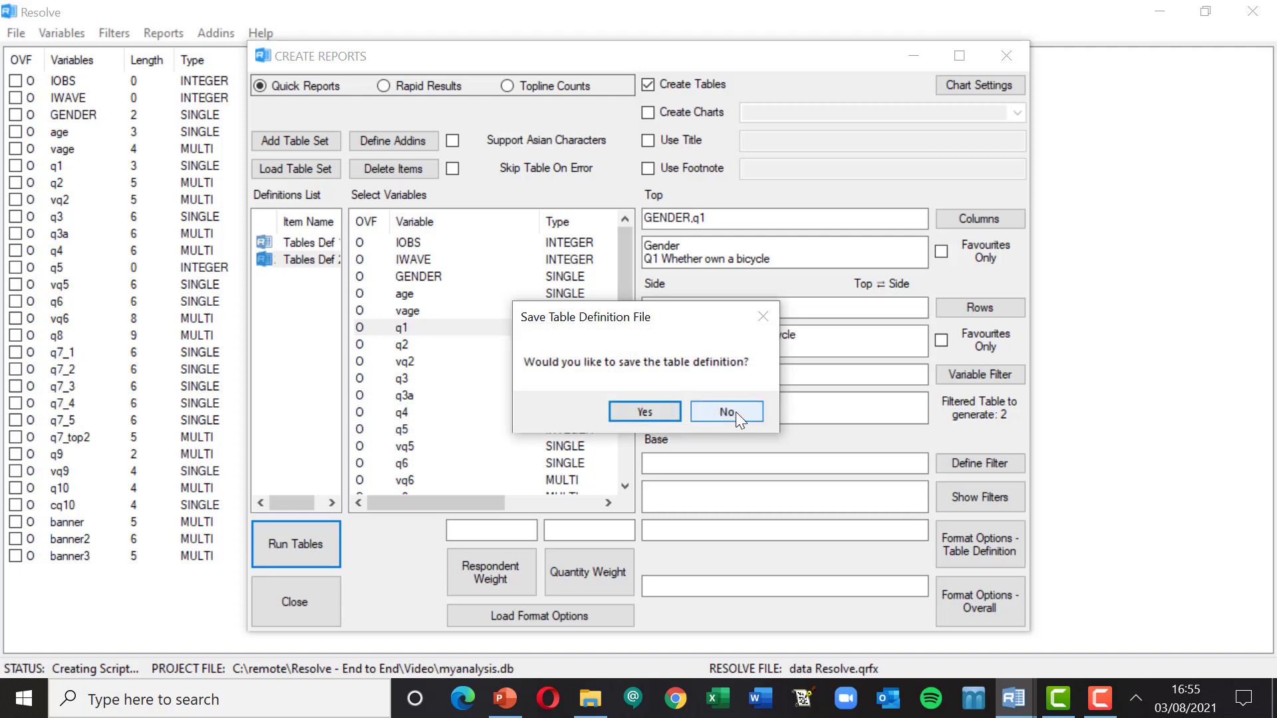
left_click(736, 412)
left_click(658, 415)
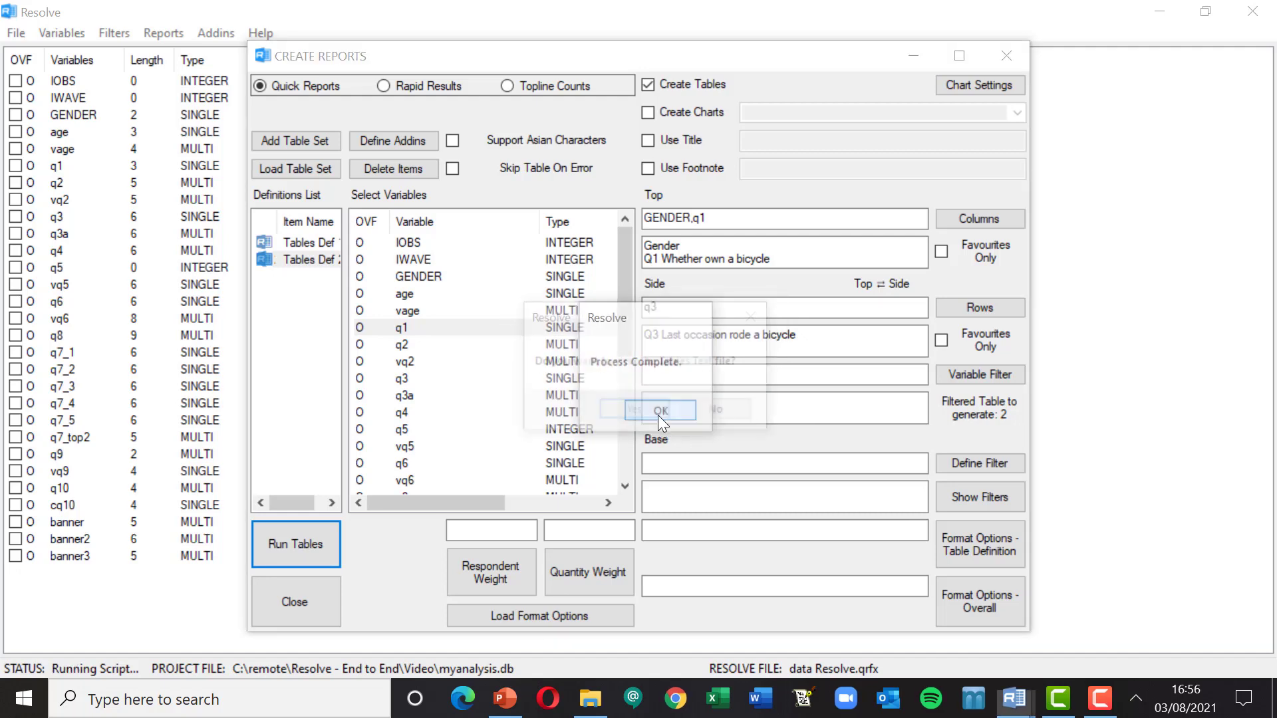
left_click(661, 411)
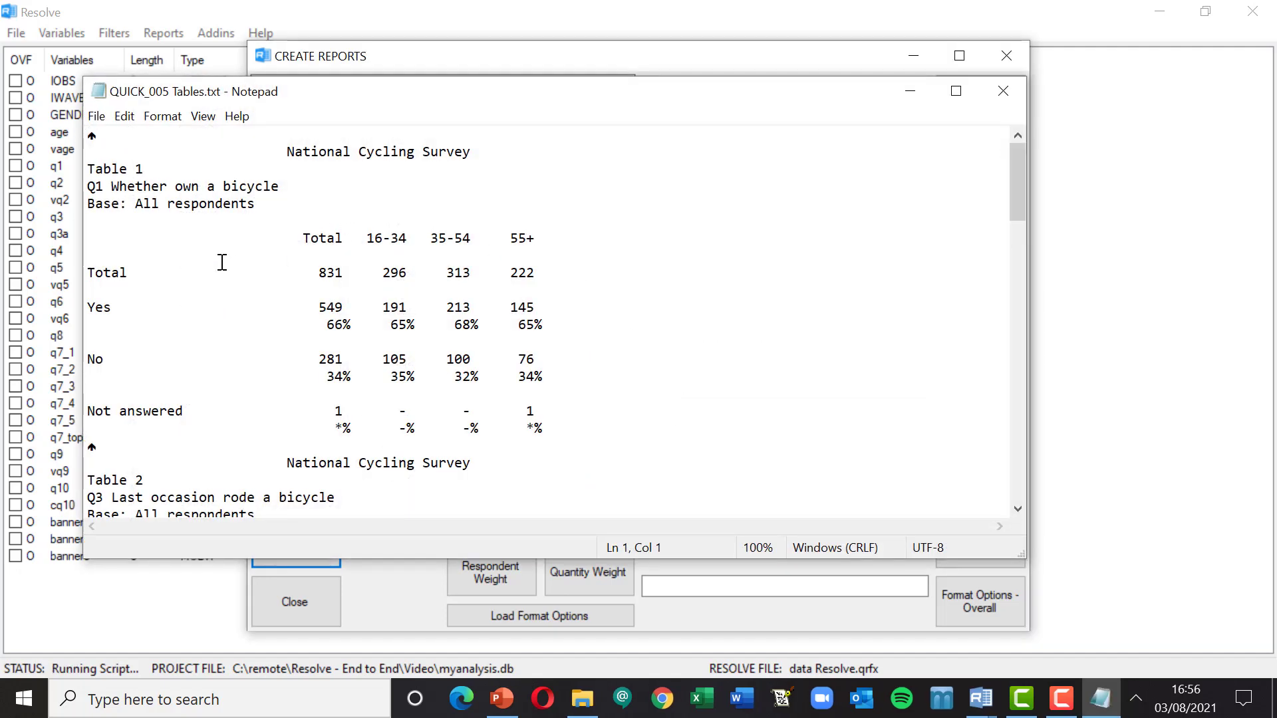
Step: Review the Q3 tables by gender and bicycle ownership in the text file, skip the CSV file and close the report setup
scroll(253, 249, "down", 4)
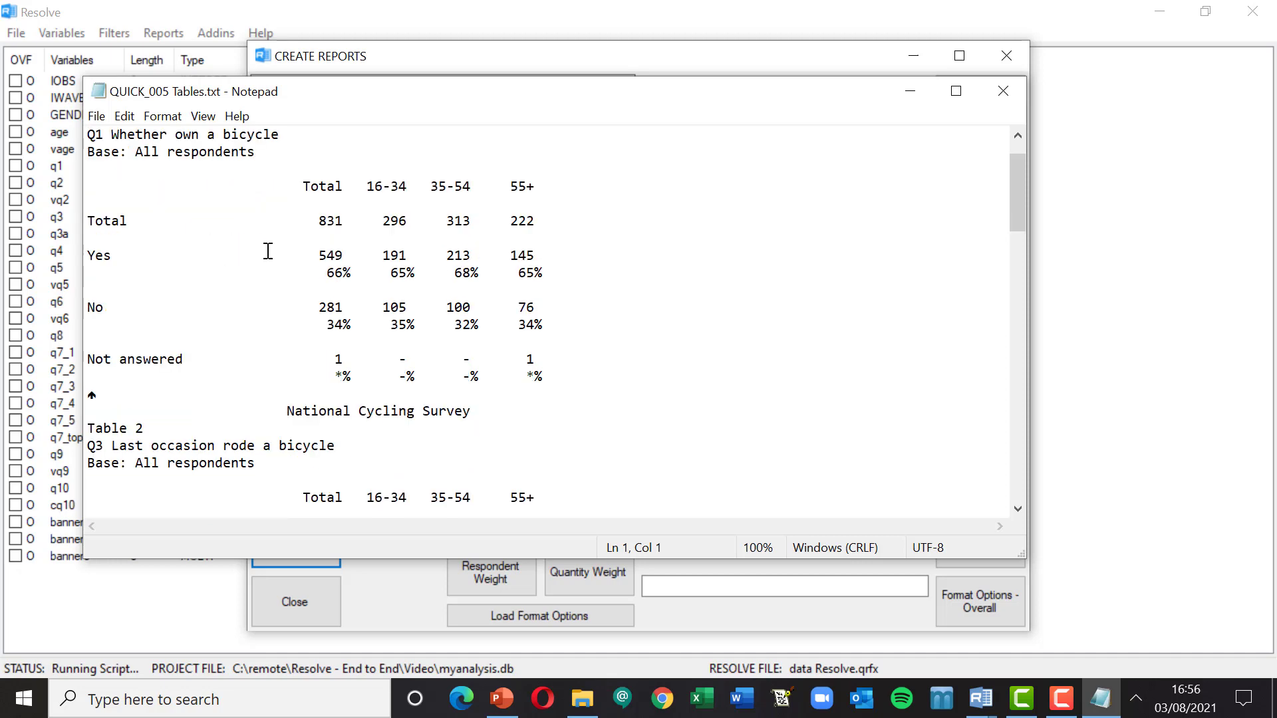
scroll(272, 256, "down", 8)
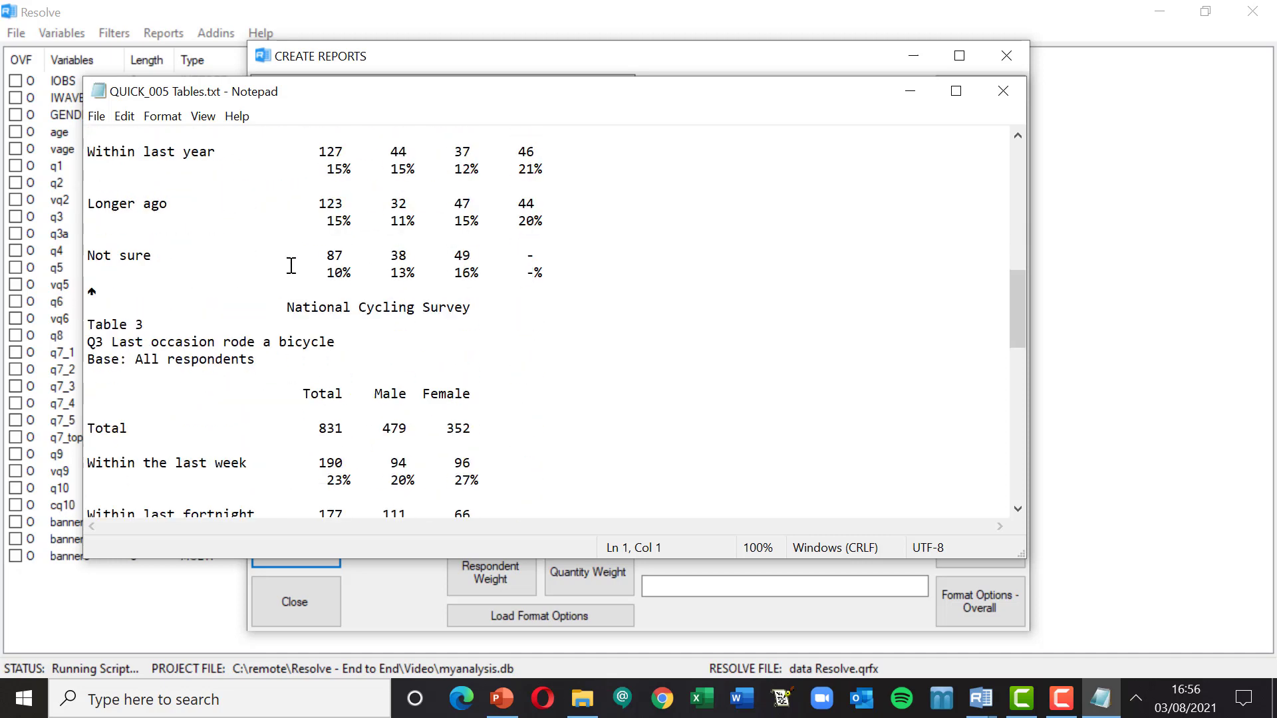
scroll(219, 338, "down", 2)
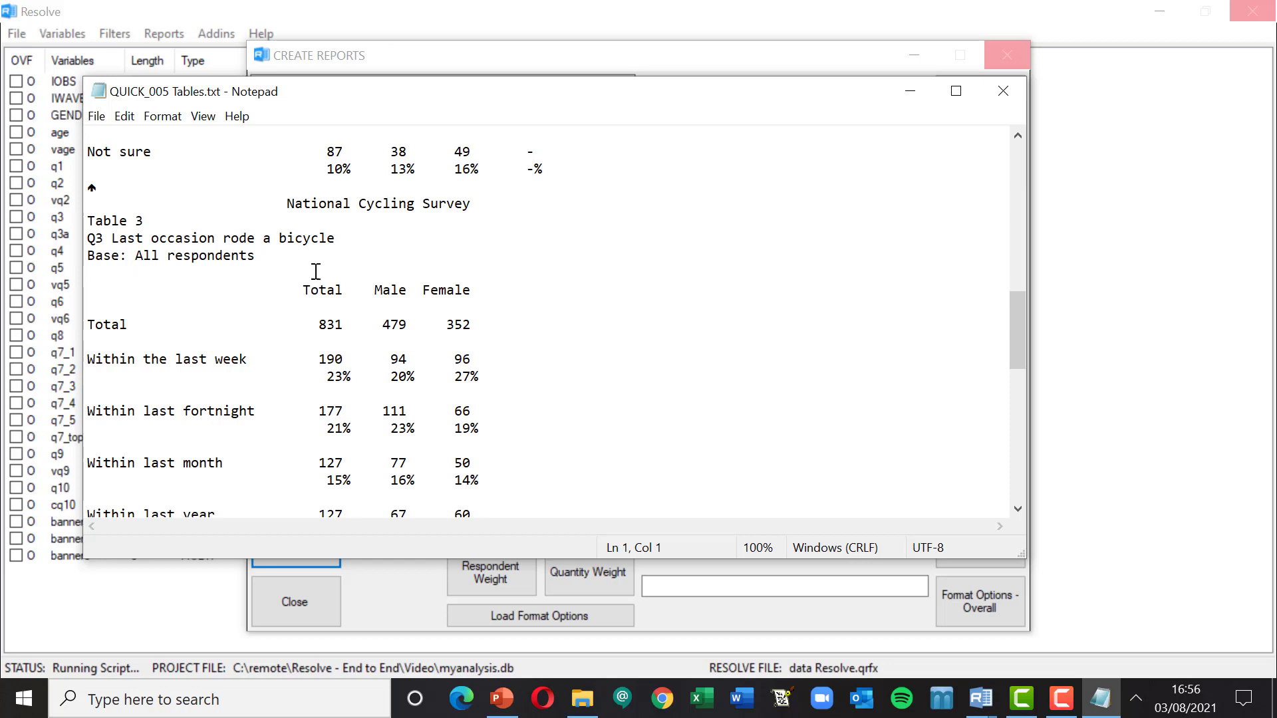
scroll(277, 270, "down", 3)
scroll(428, 350, "down", 7)
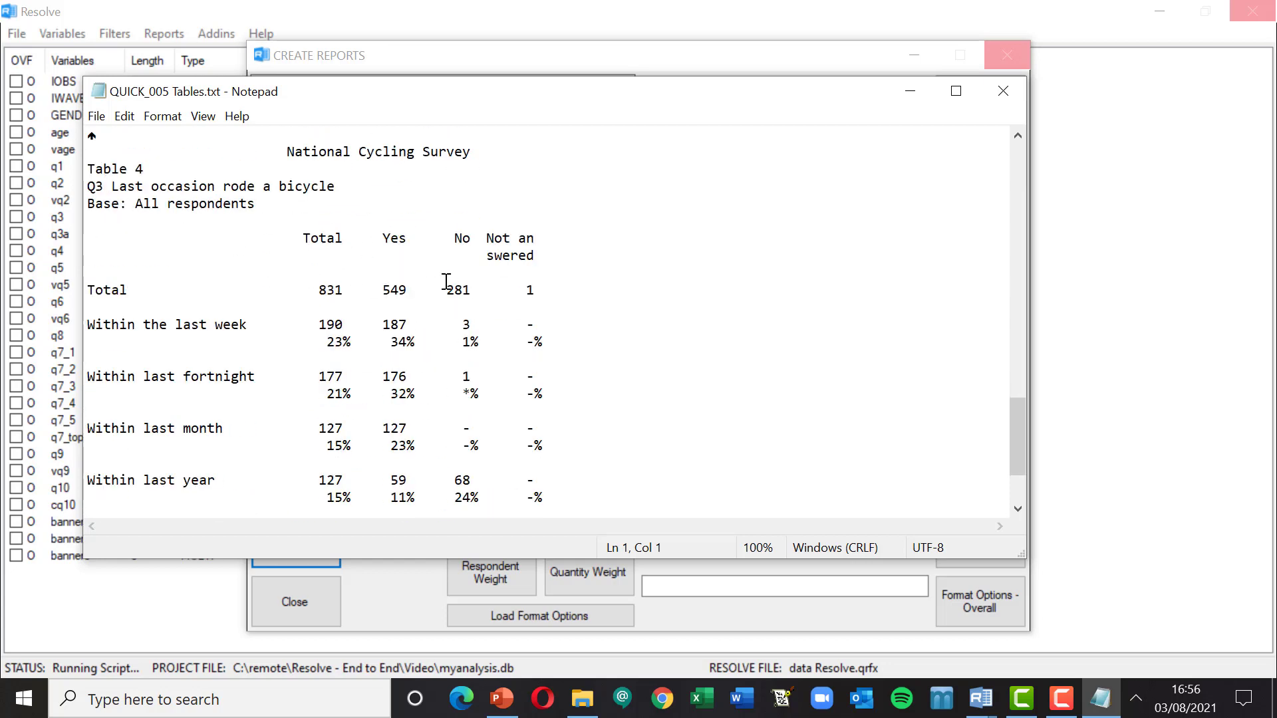
left_click(1004, 92)
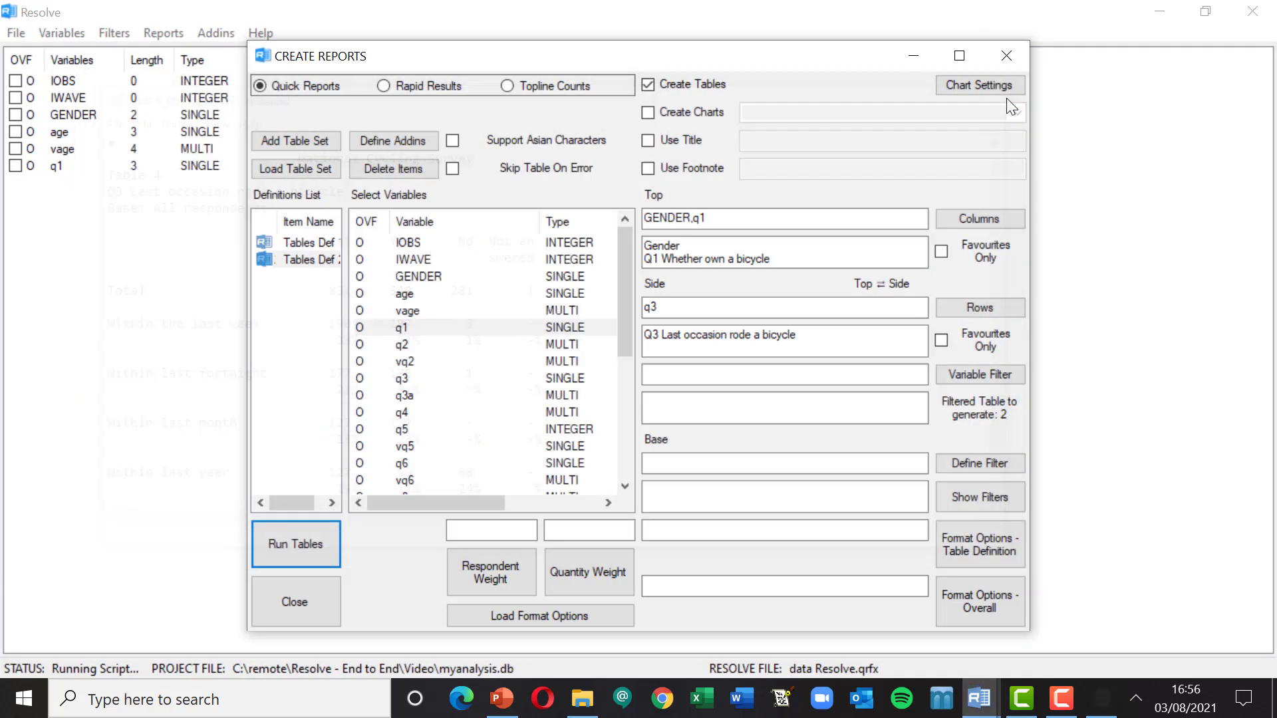
left_click(718, 412)
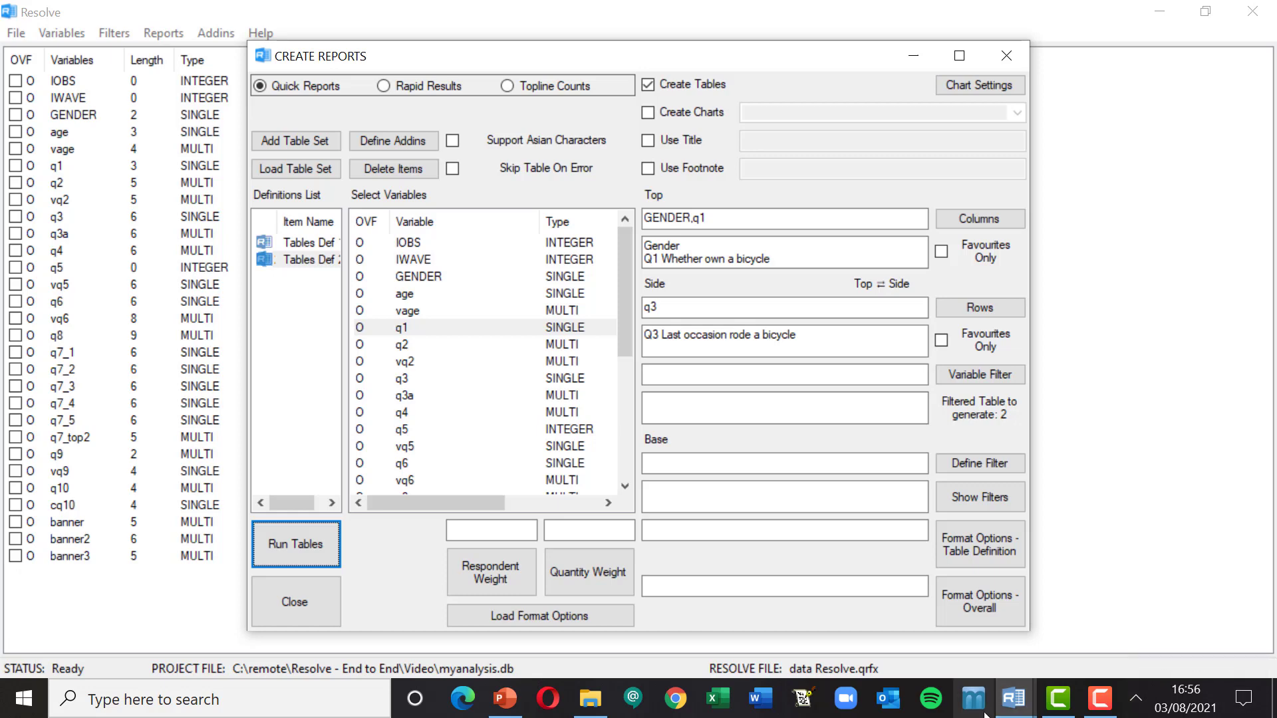
left_click(292, 604)
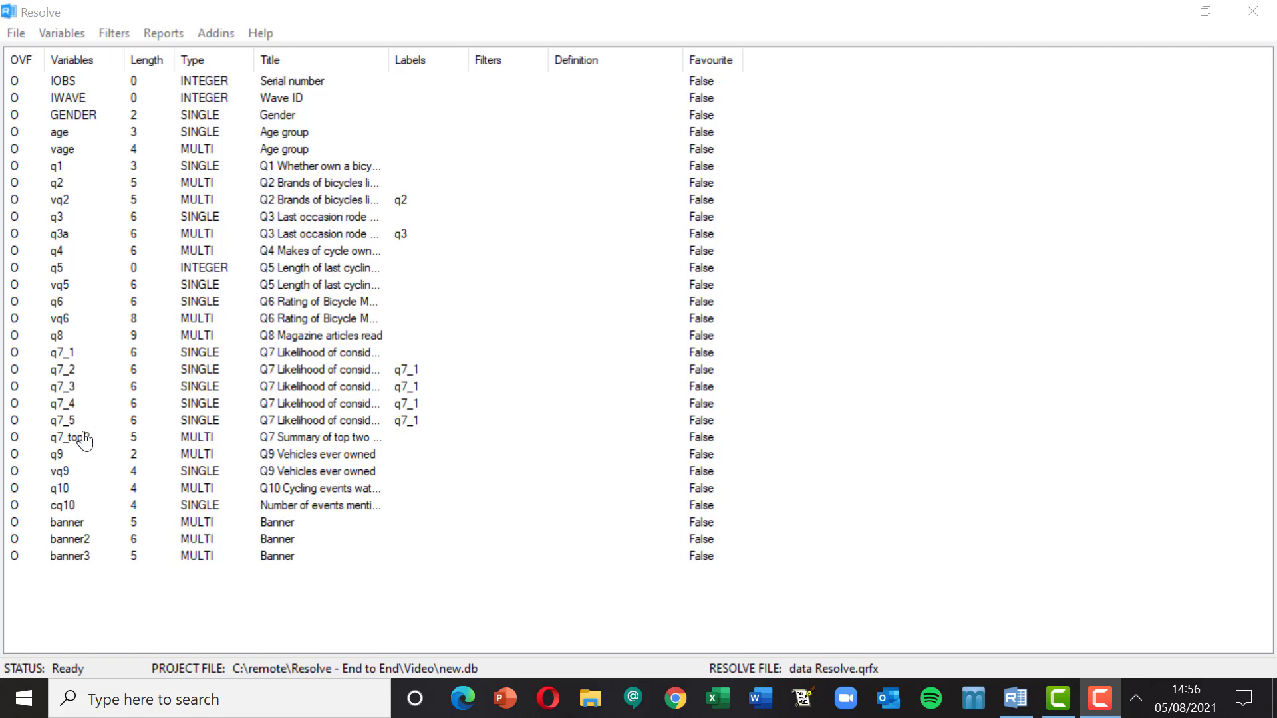
Step: Group the variables from q1 through q6 under the group name Q1-6
left_click(59, 167)
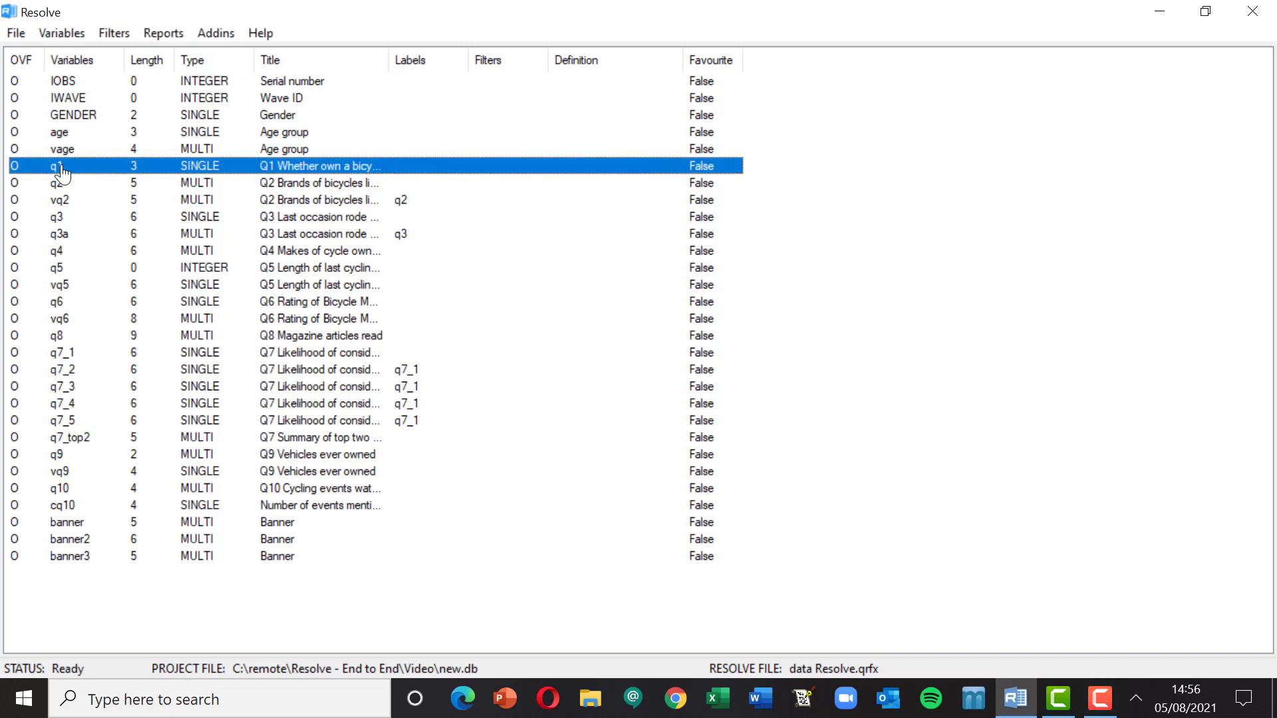
left_click(60, 302, "shift")
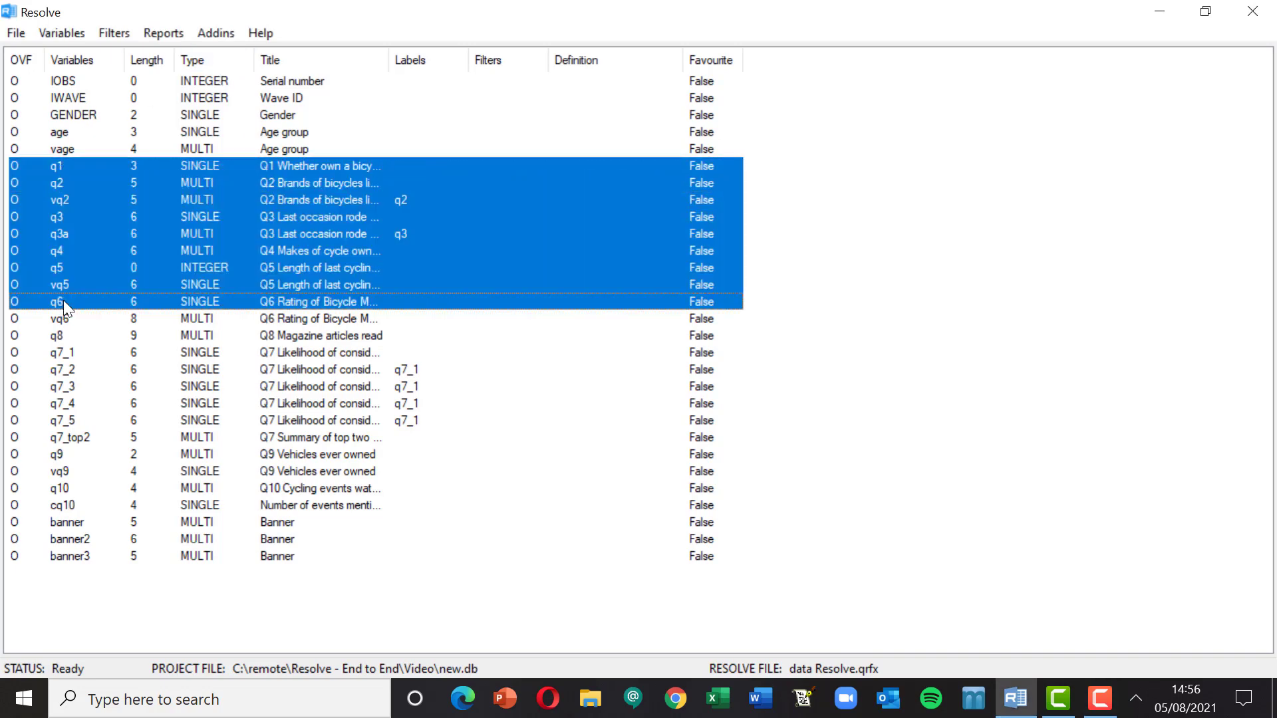
left_click(59, 34)
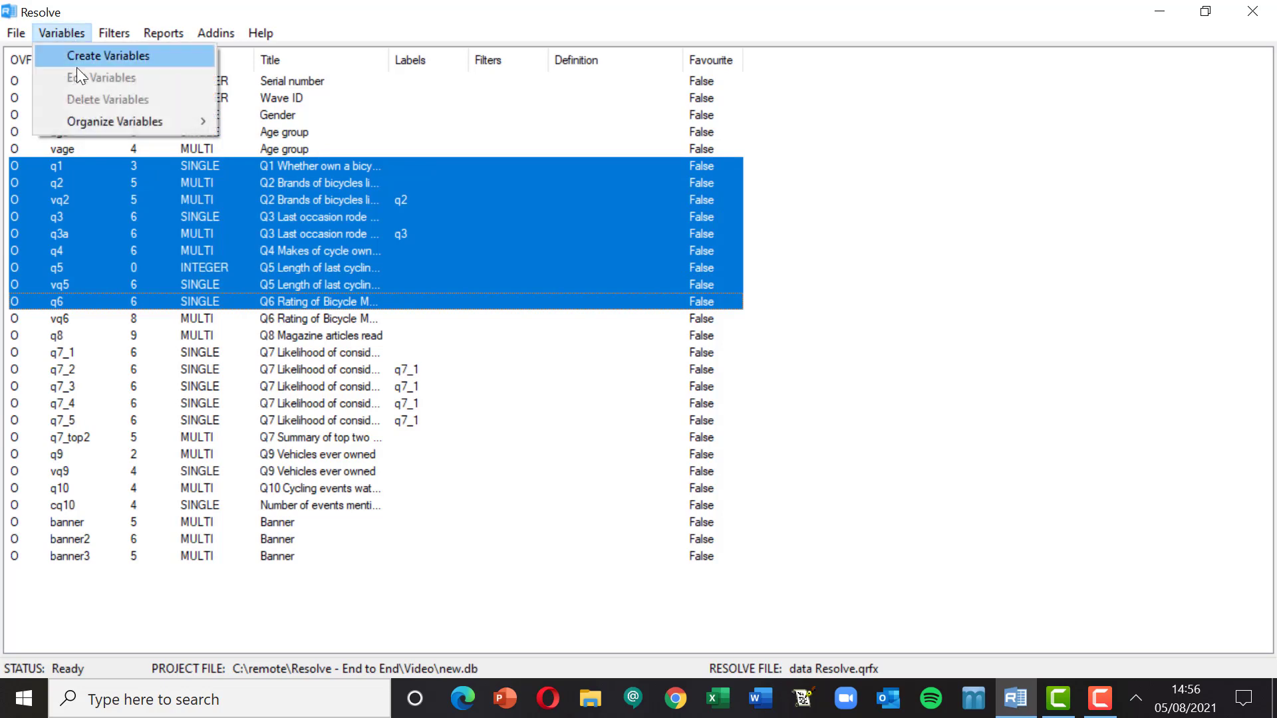
mouse_move(115, 126)
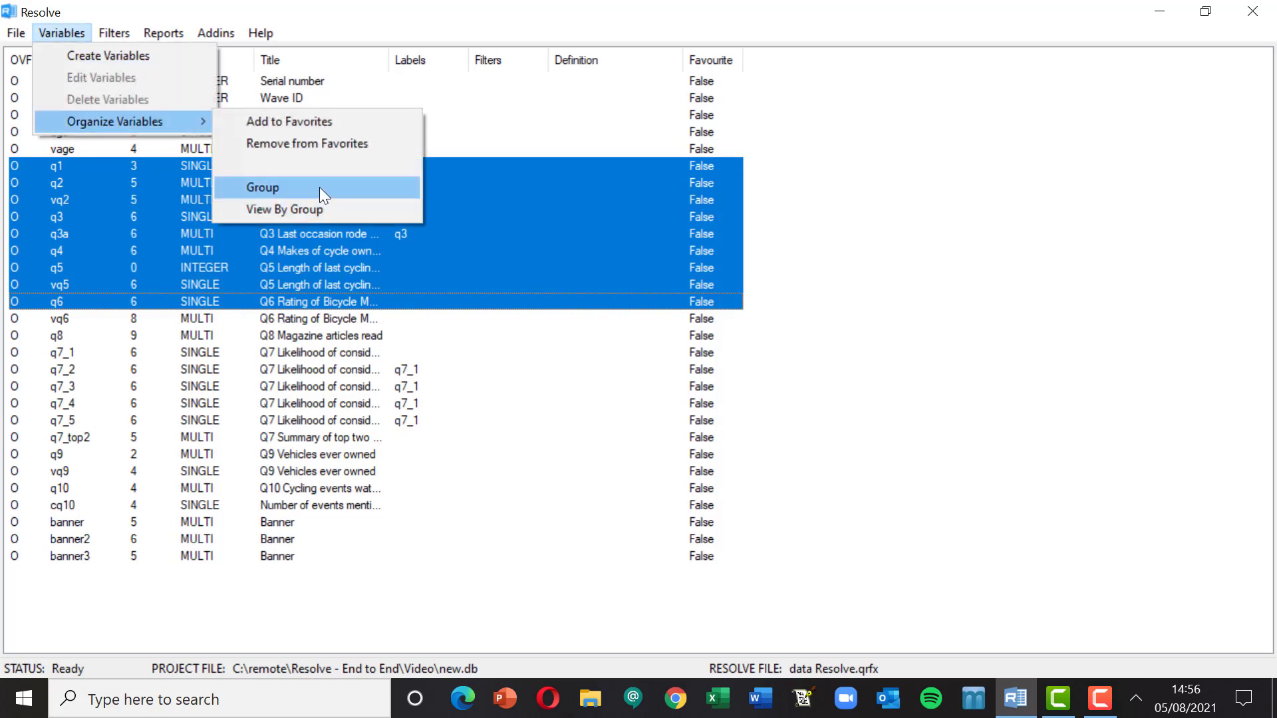
left_click(318, 187)
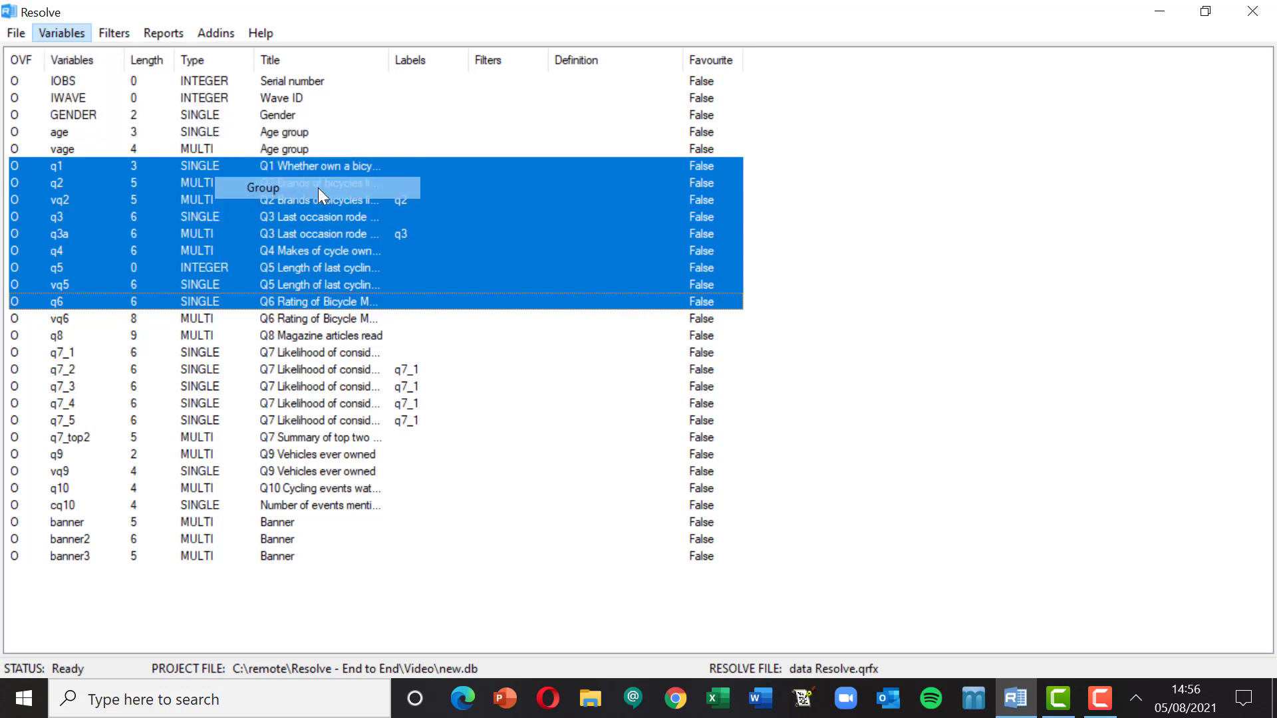
type("Q")
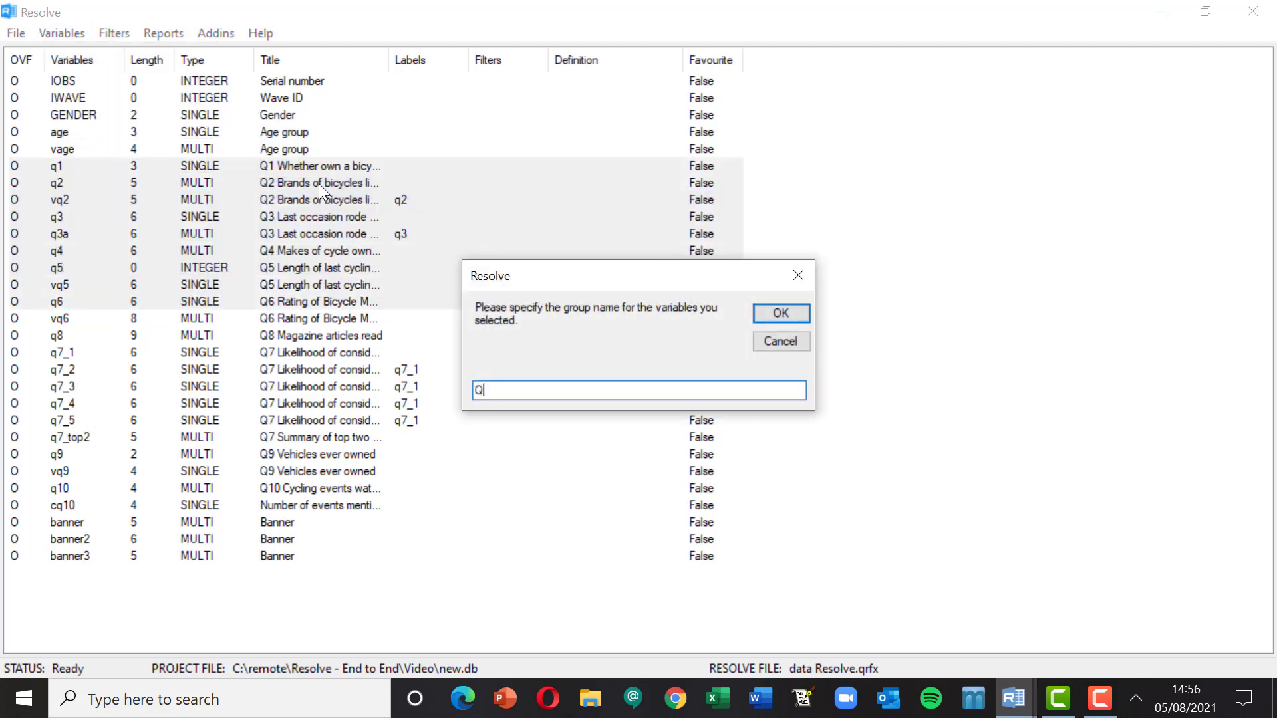
type("1-6")
left_click(780, 313)
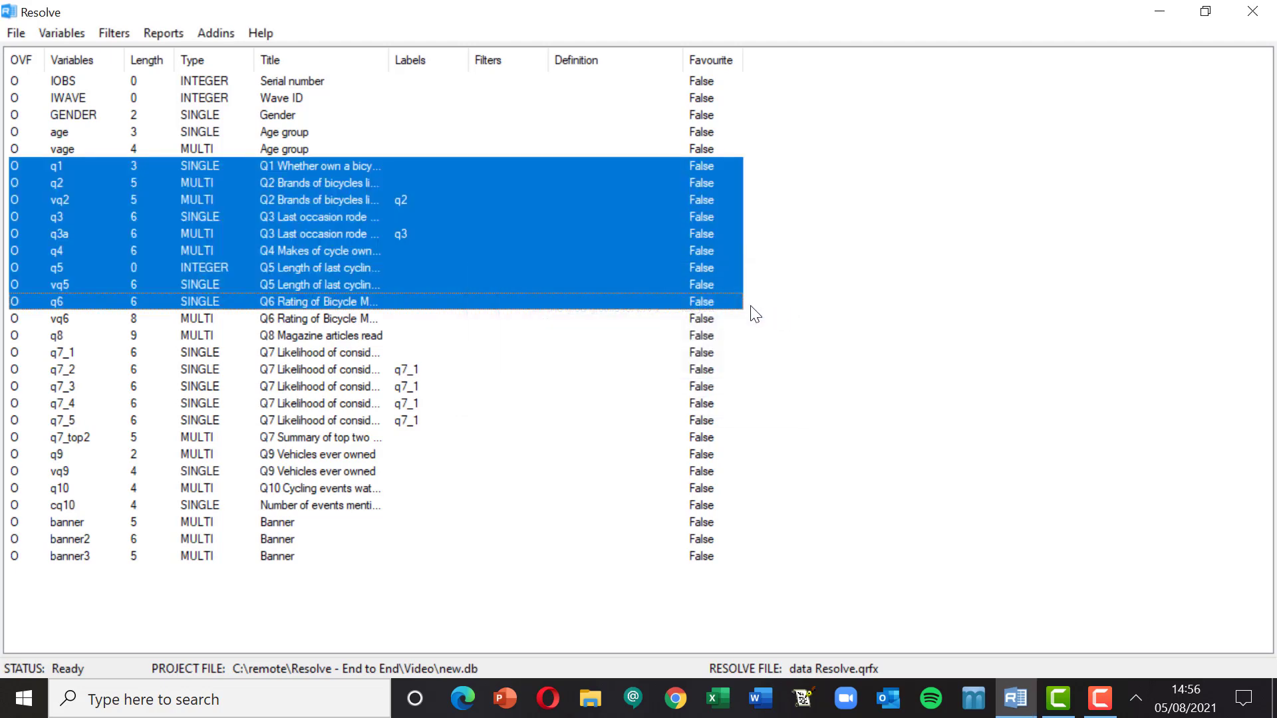
Step: Start assigning the GENDER variable to a variable group
left_click(150, 114)
left_click(55, 31)
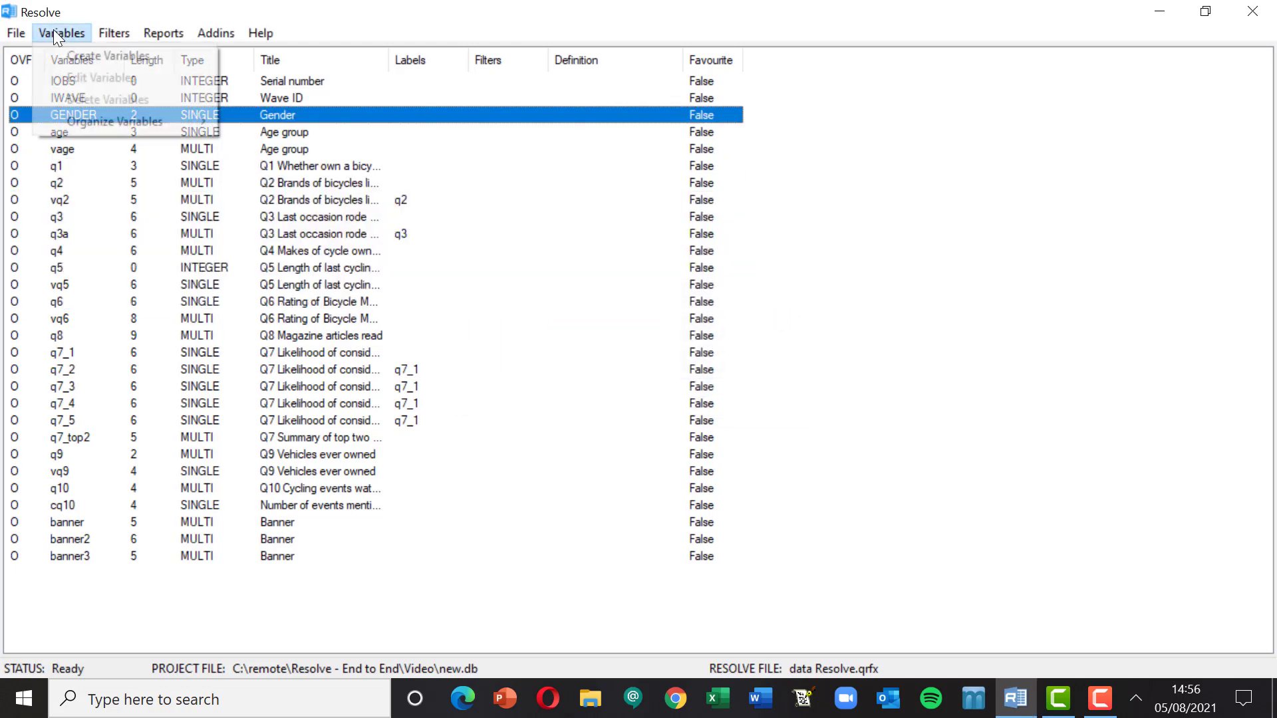
mouse_move(109, 121)
left_click(274, 188)
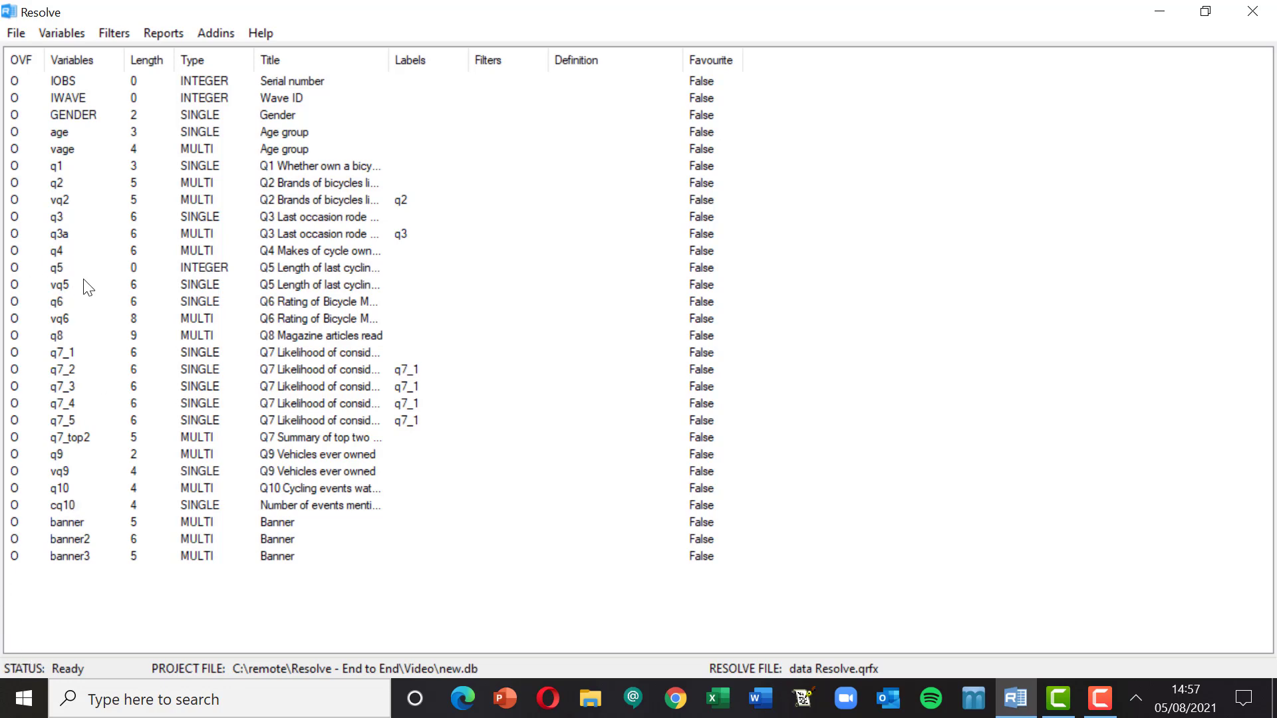
Step: Add the GENDER, q1 and q3 variables to the favourites
left_click(67, 115)
left_click(73, 168, "ctrl")
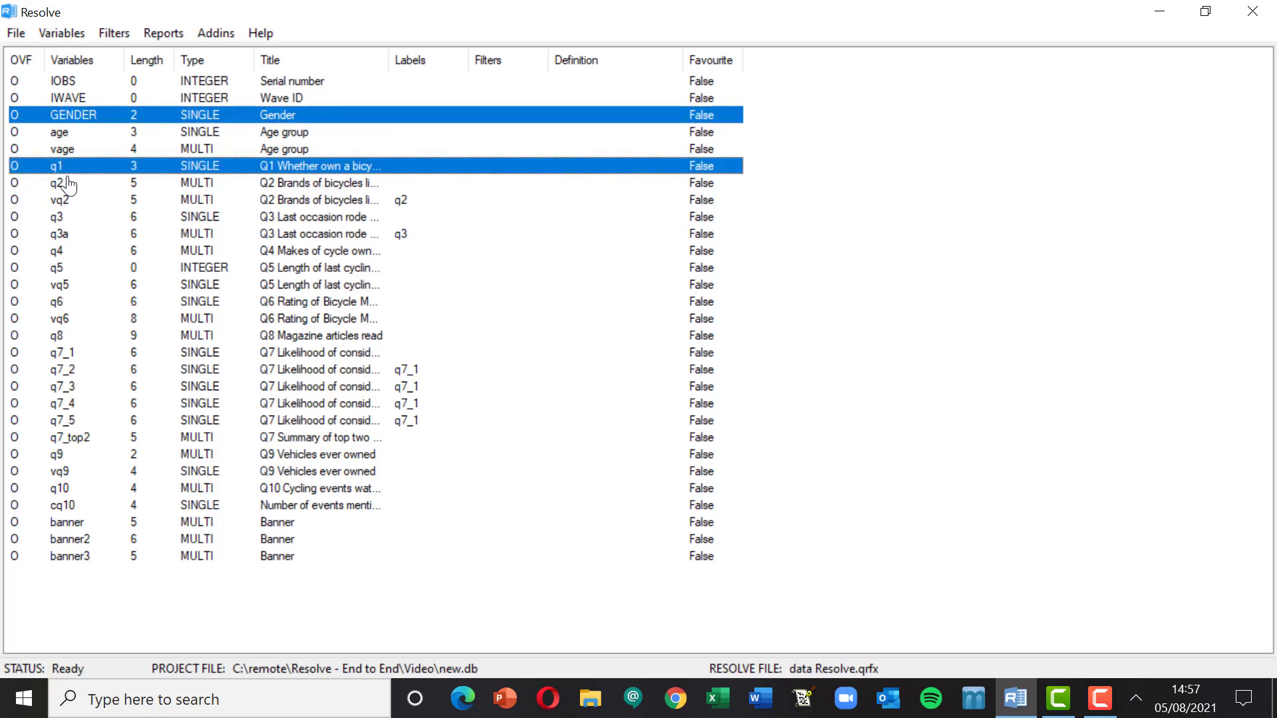
left_click(71, 219, "ctrl")
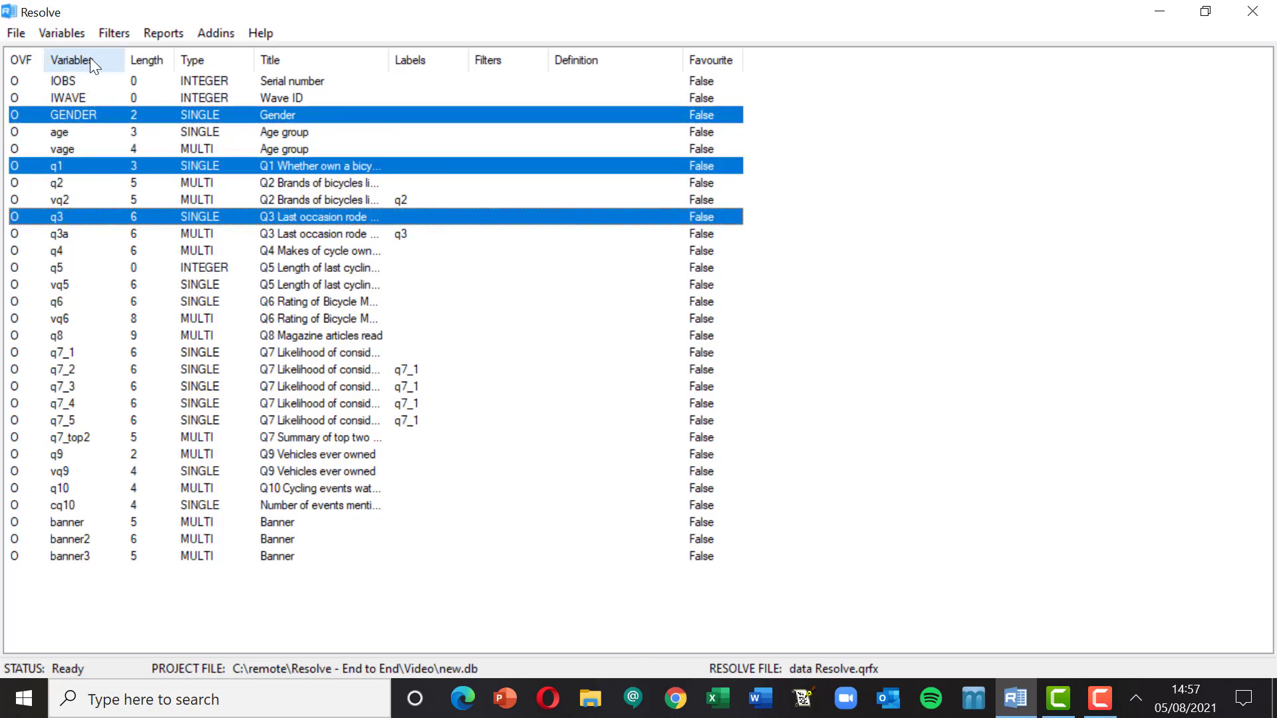
left_click(74, 31)
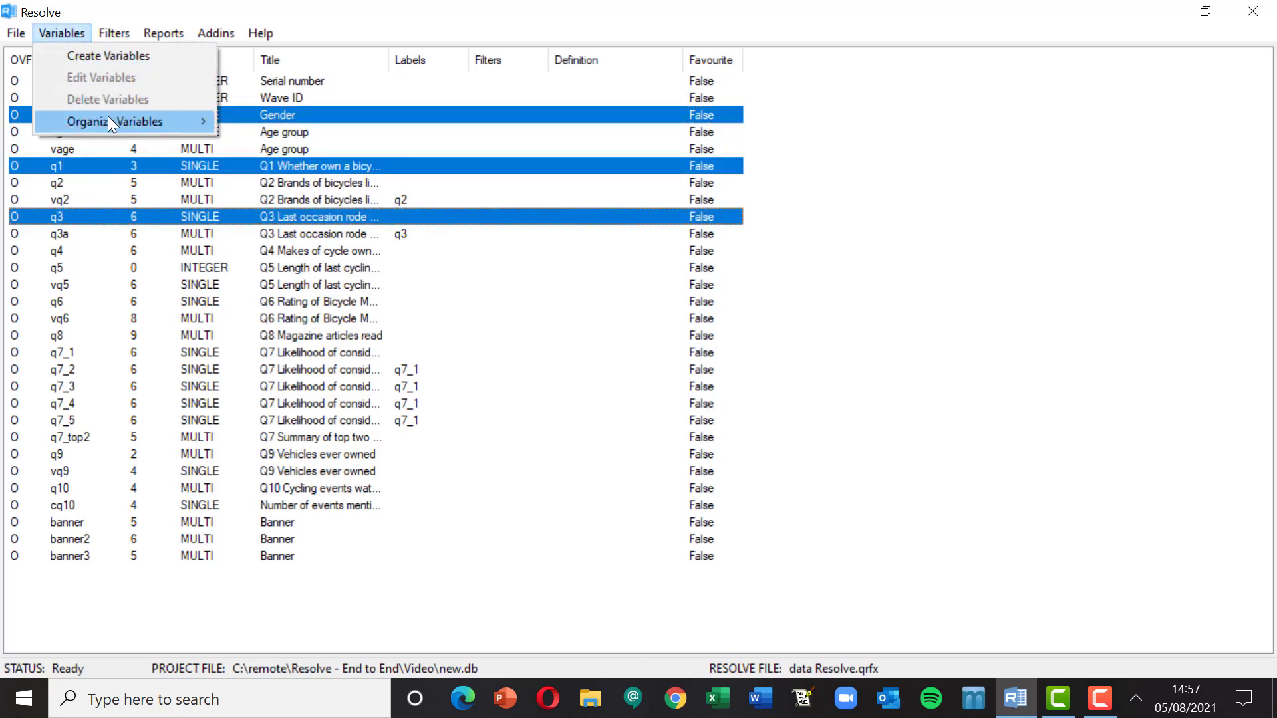
mouse_move(108, 116)
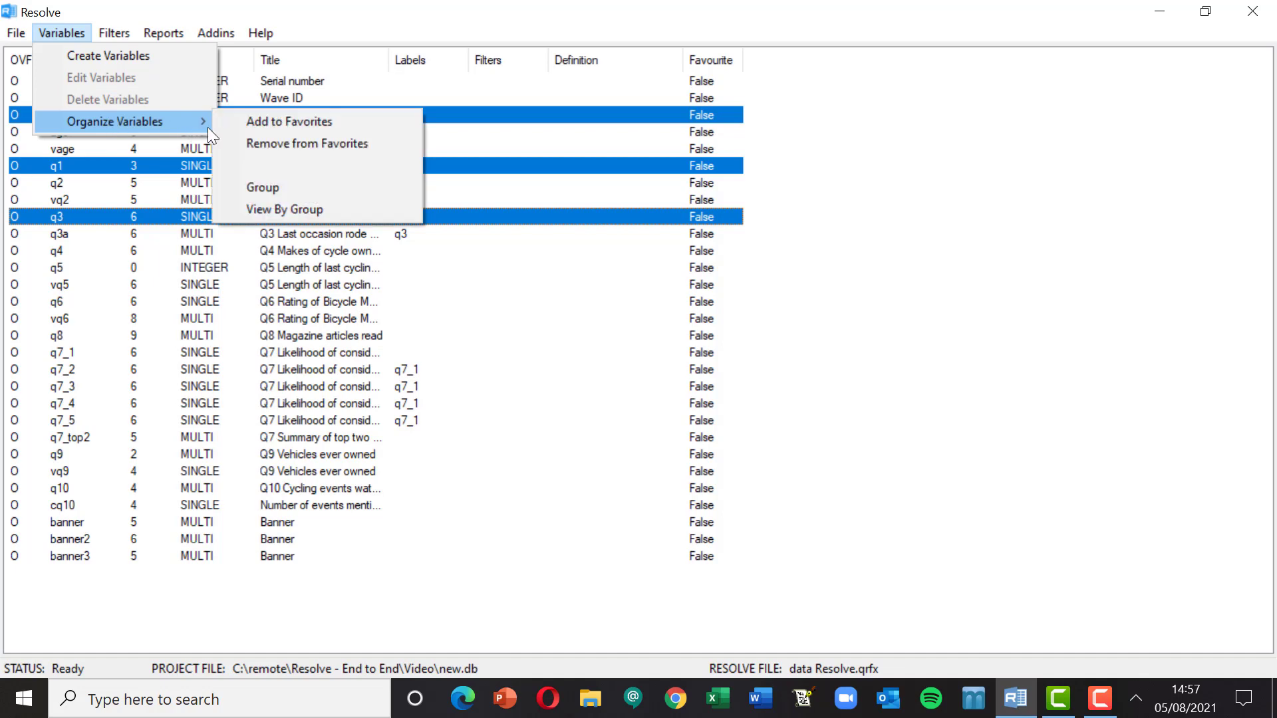
left_click(286, 121)
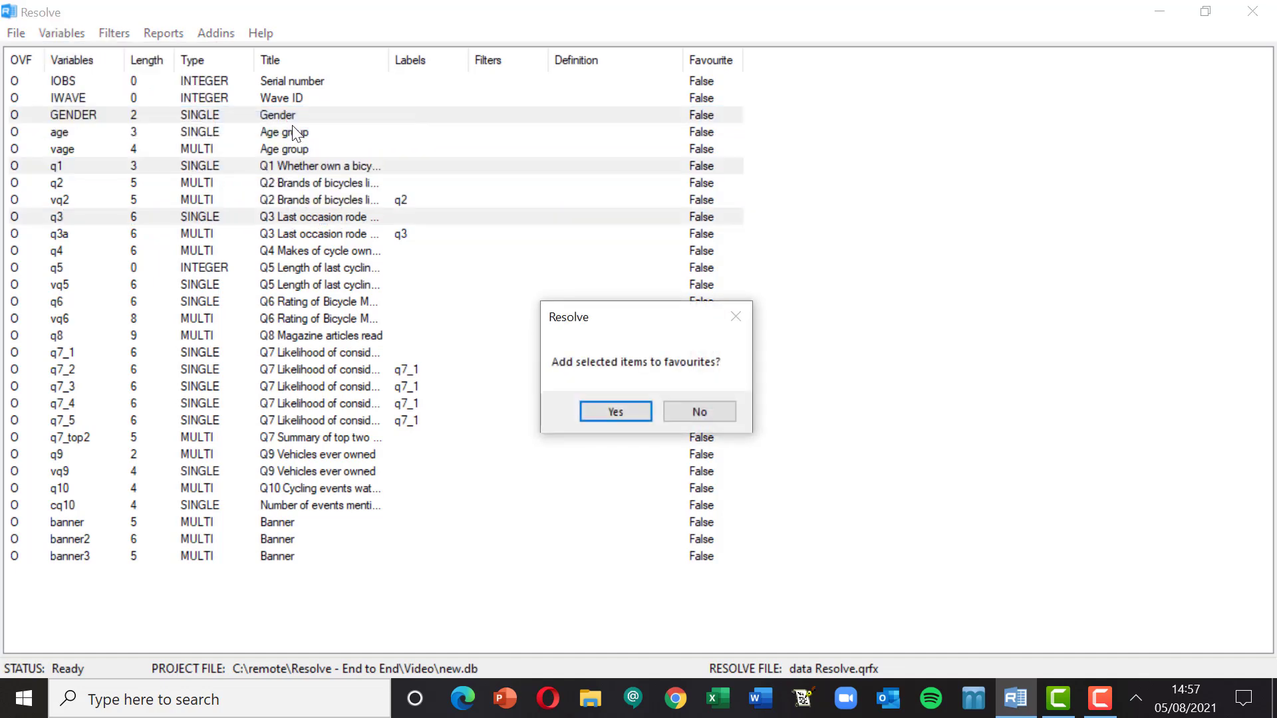
left_click(608, 408)
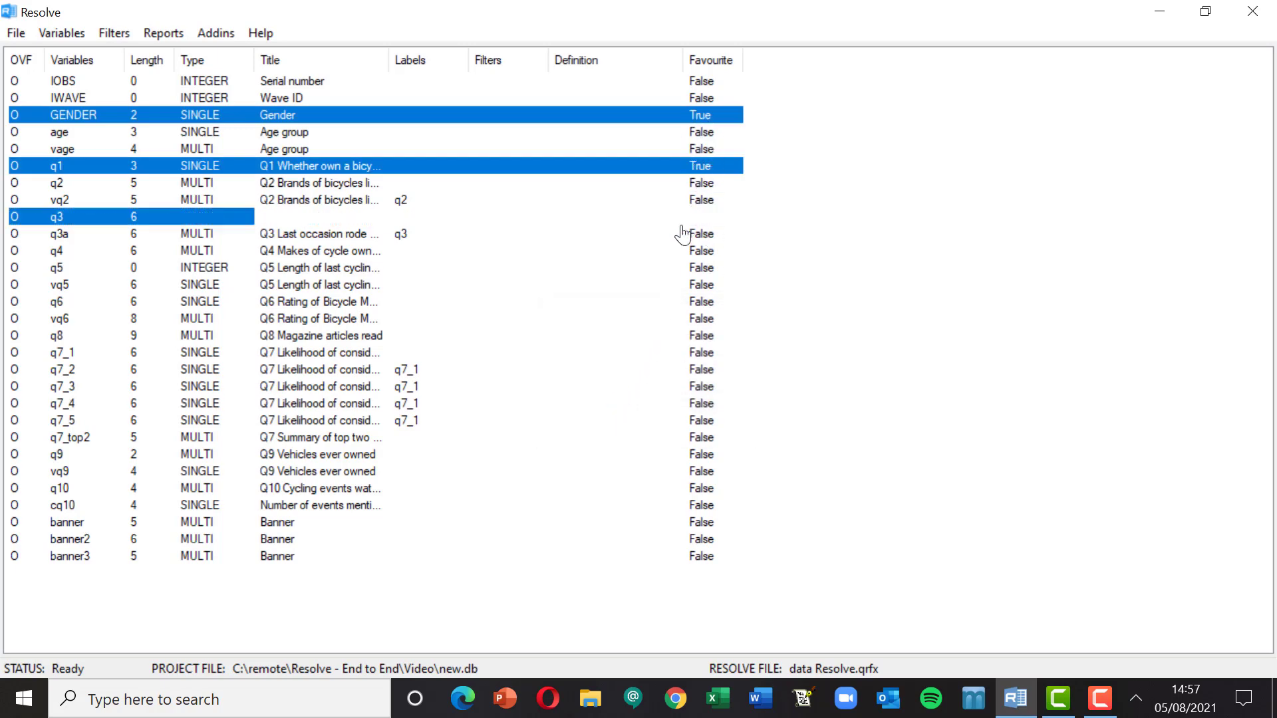
Step: Start a new report with q4 as the side variable
left_click(160, 33)
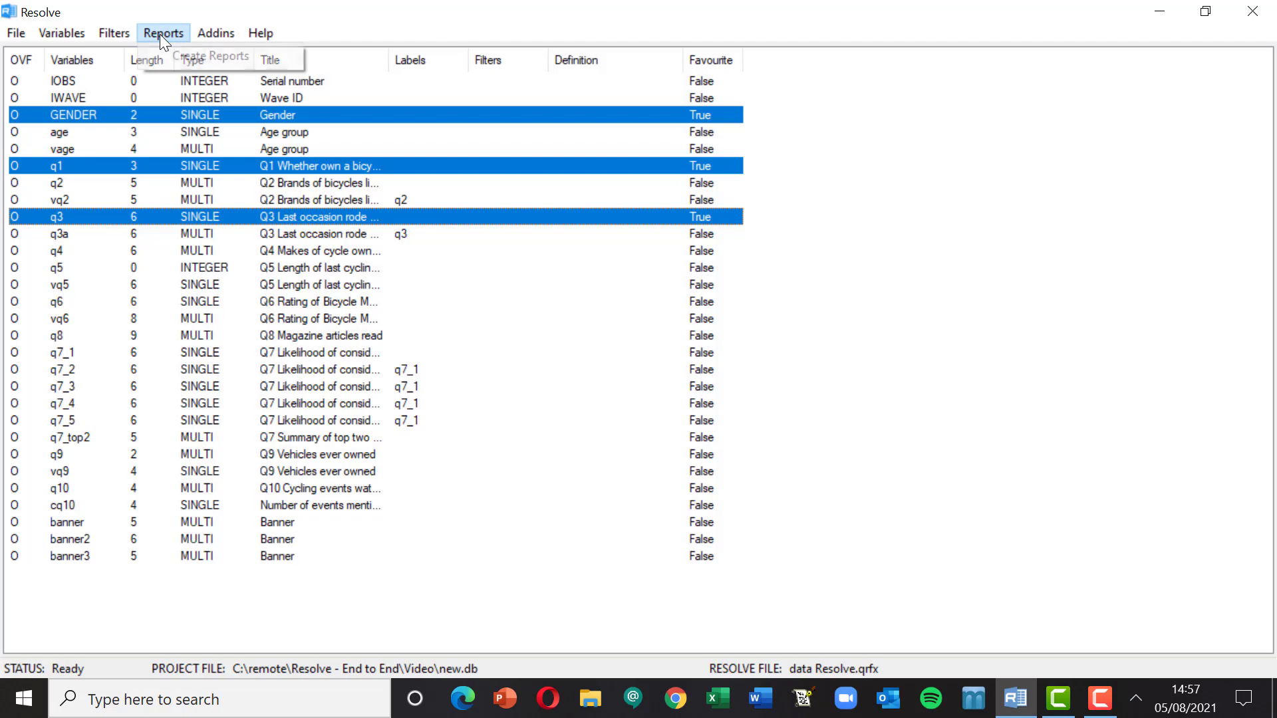
left_click(186, 58)
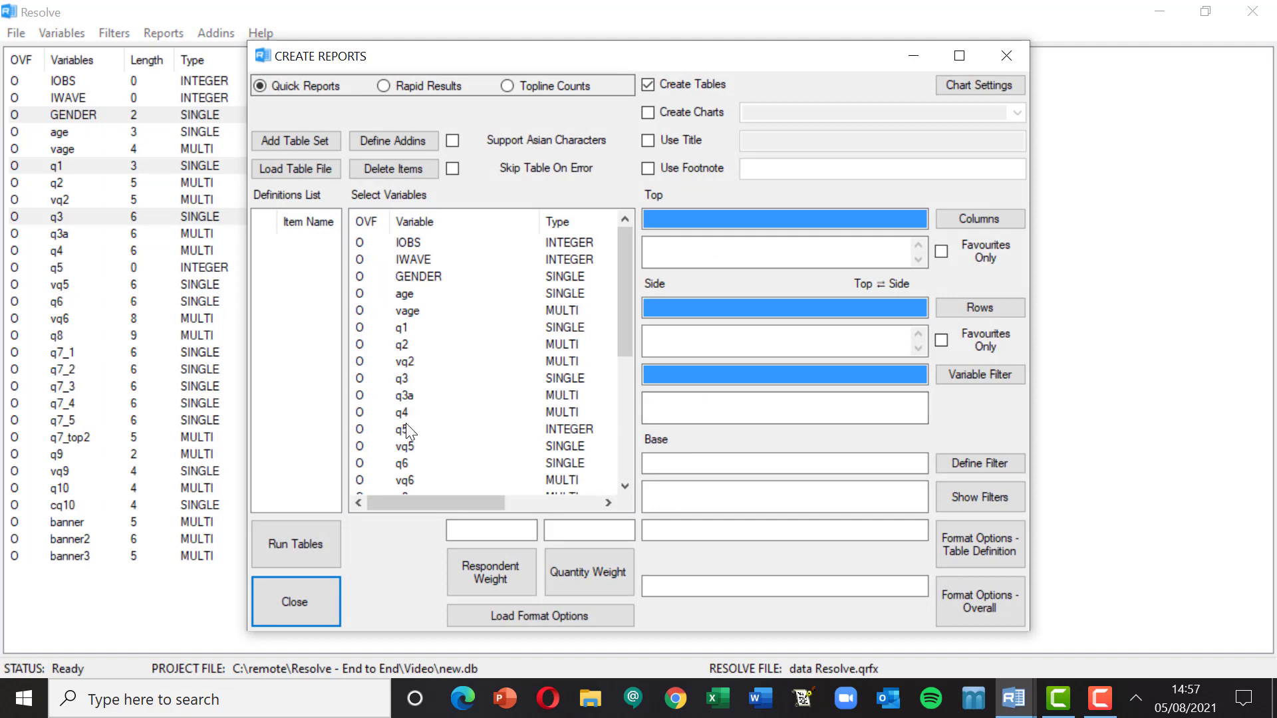
left_click_drag(404, 415, 683, 303)
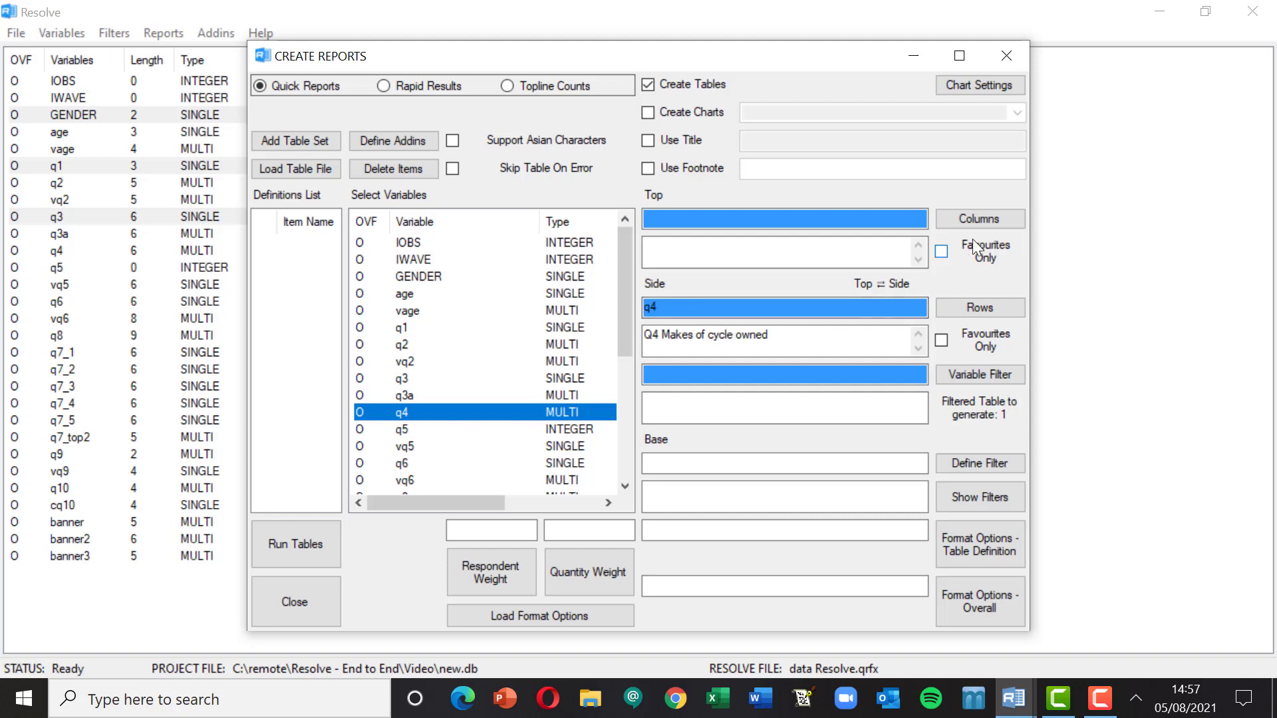
Step: Restrict the column variable choices to favourites only and select q1 as the top variable
left_click(942, 254)
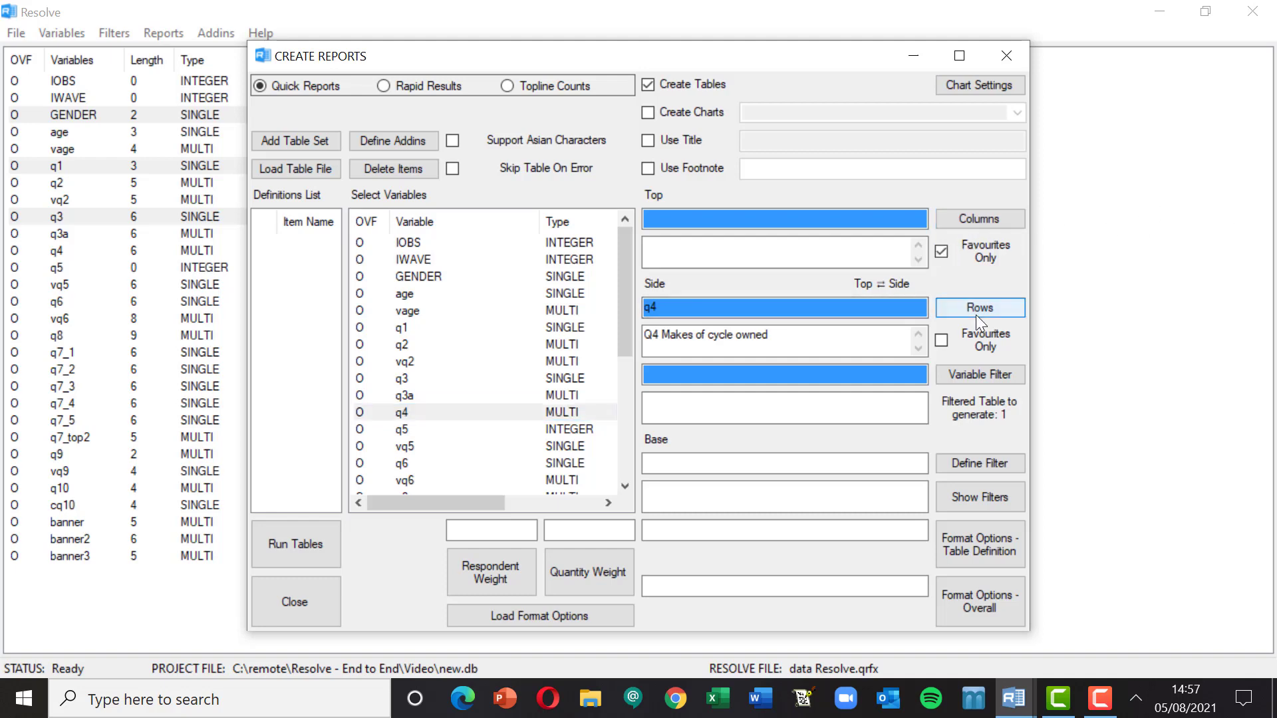
left_click(967, 224)
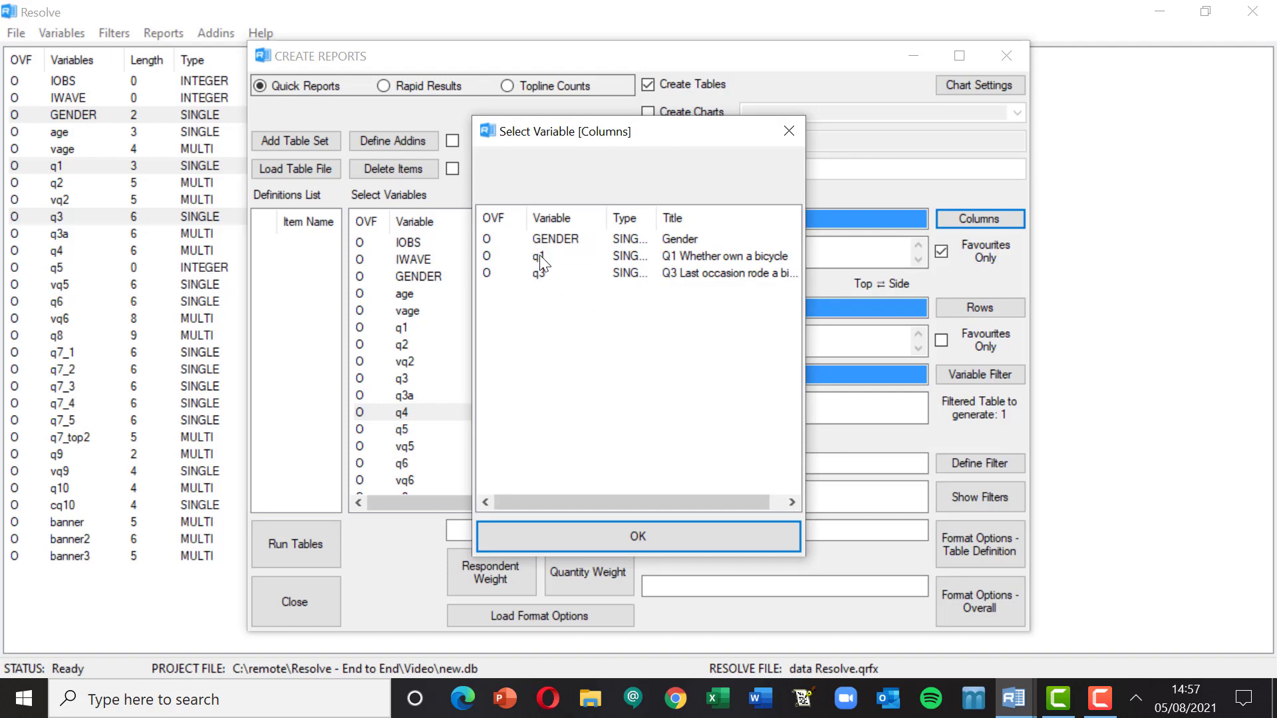
left_click(540, 256)
left_click(624, 536)
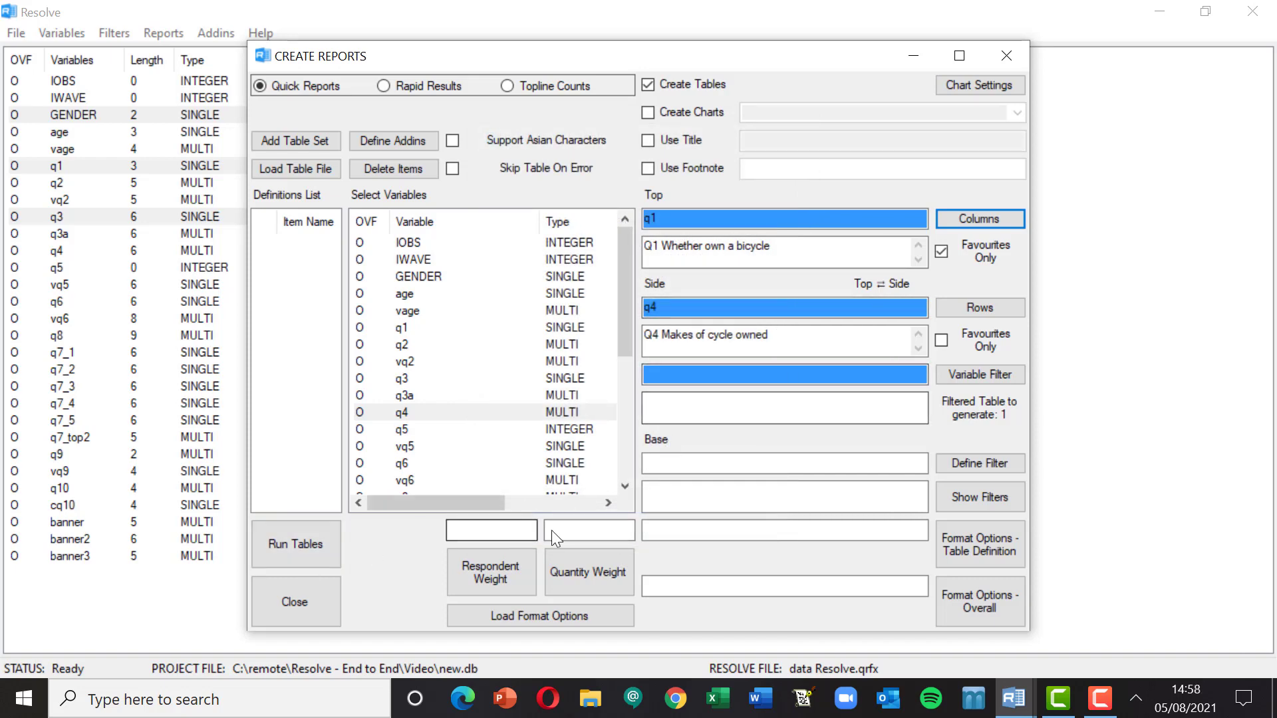
Step: Close the report definition without running it and bring up the options for the q3 variable in the variable list
left_click(286, 605)
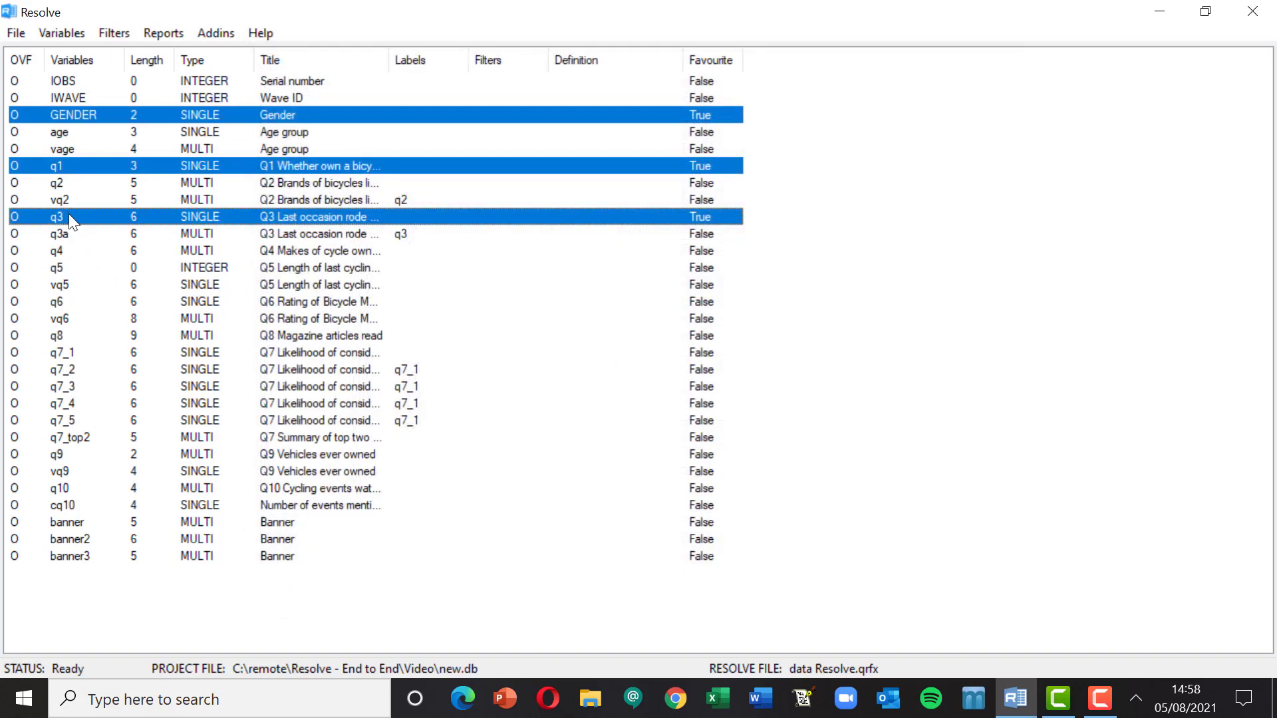
left_click(69, 216)
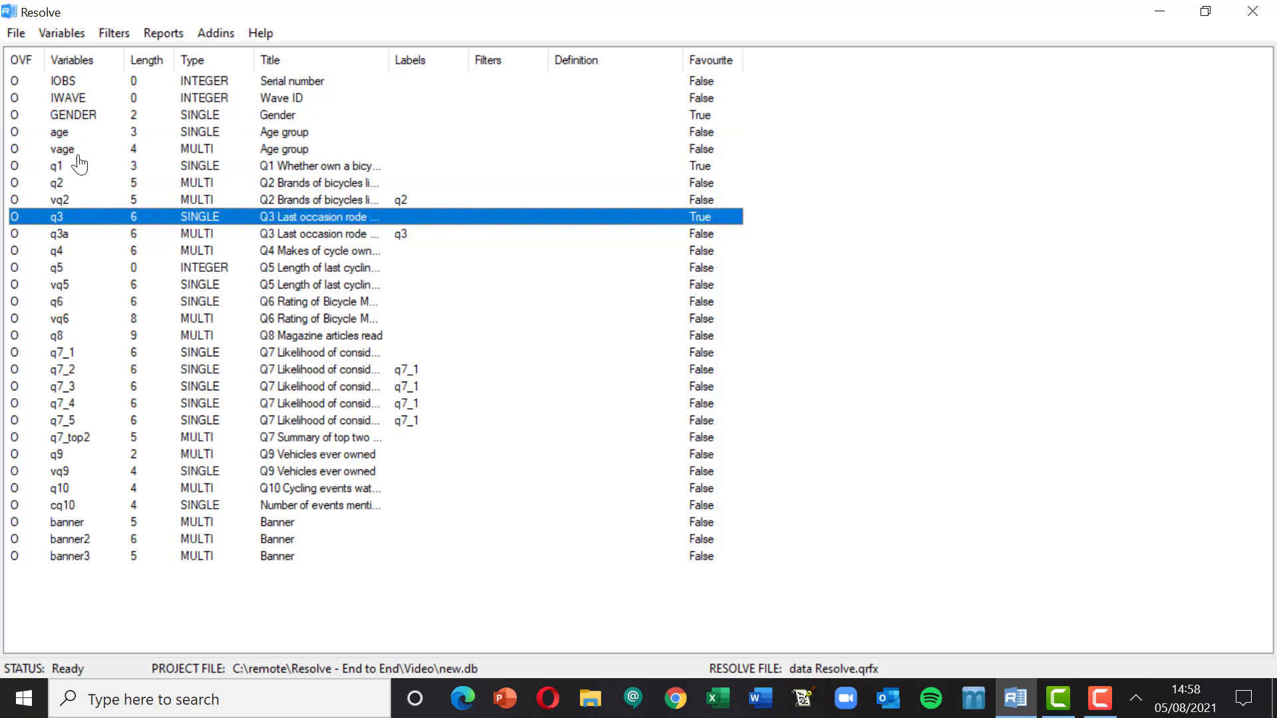
right_click(62, 216)
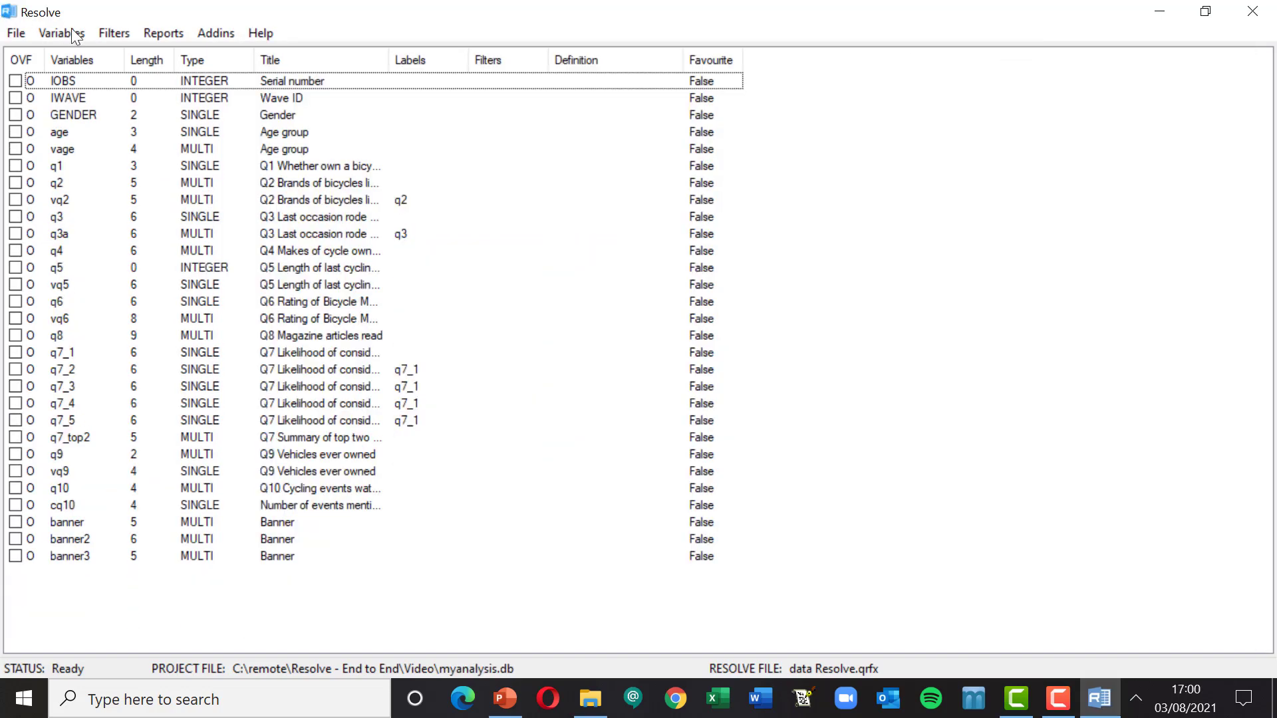
Step: Start a new report with q3 as the side variable and age as the top variable
left_click(161, 33)
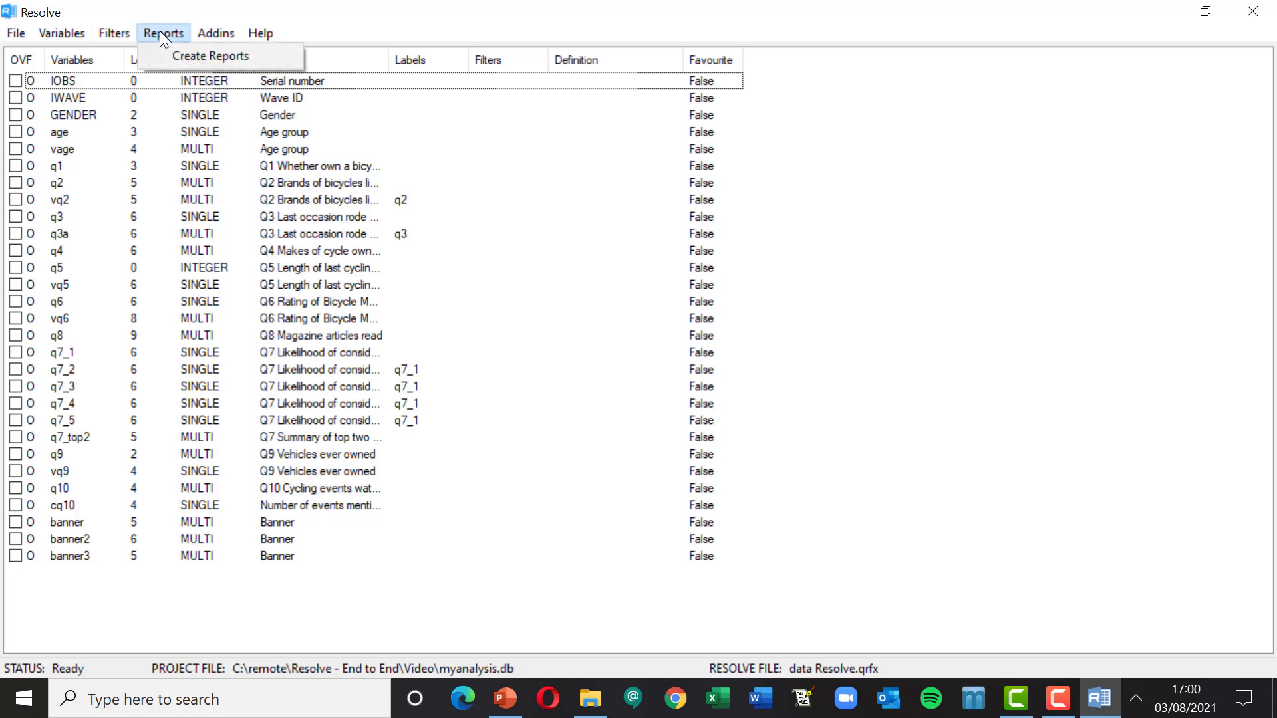
left_click(207, 57)
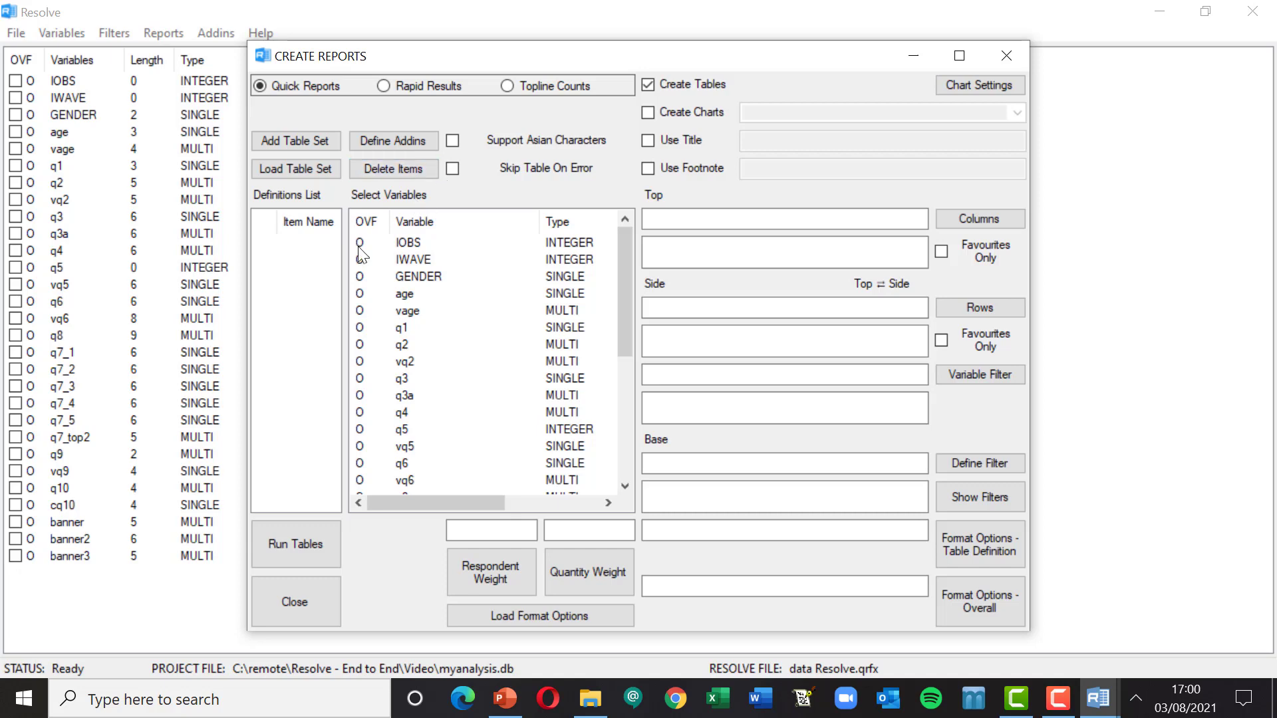
left_click_drag(404, 376, 703, 311)
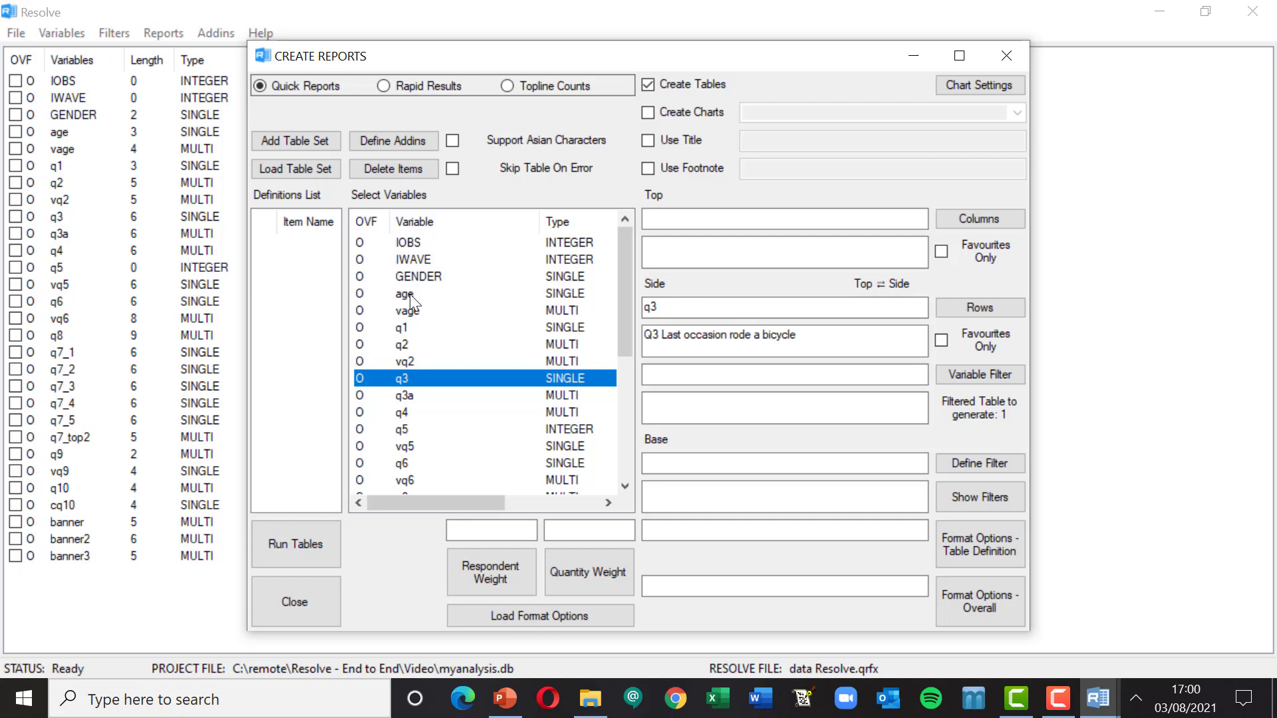
left_click_drag(410, 294, 671, 224)
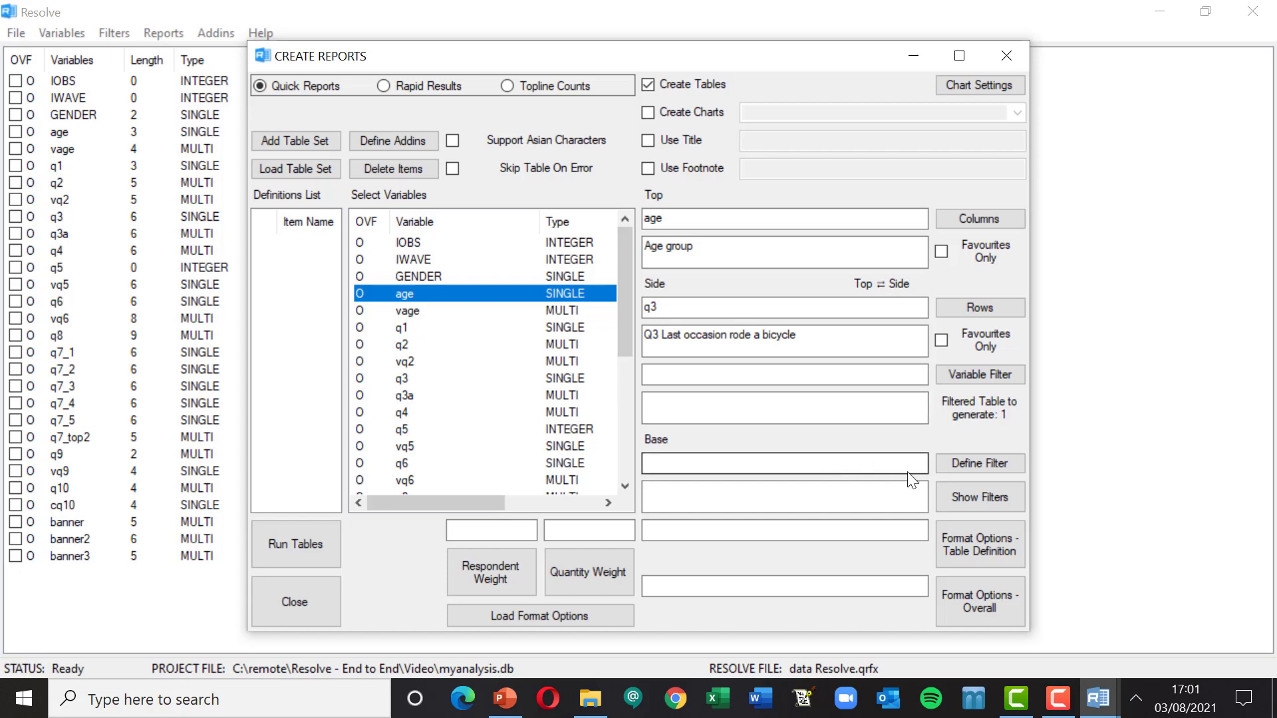
Step: Define a base filter named FEMALES that keeps only respondents whose single GENDER response is Female
left_click(978, 462)
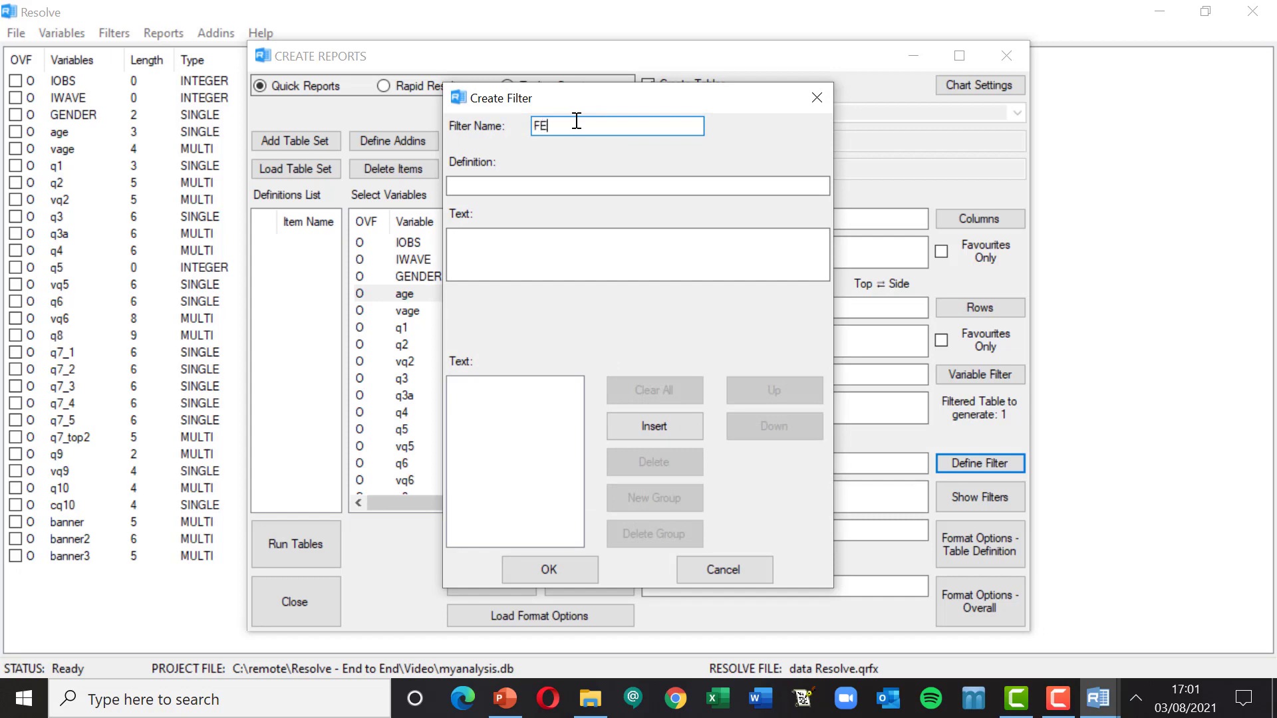
type("FEMALES")
left_click(552, 178)
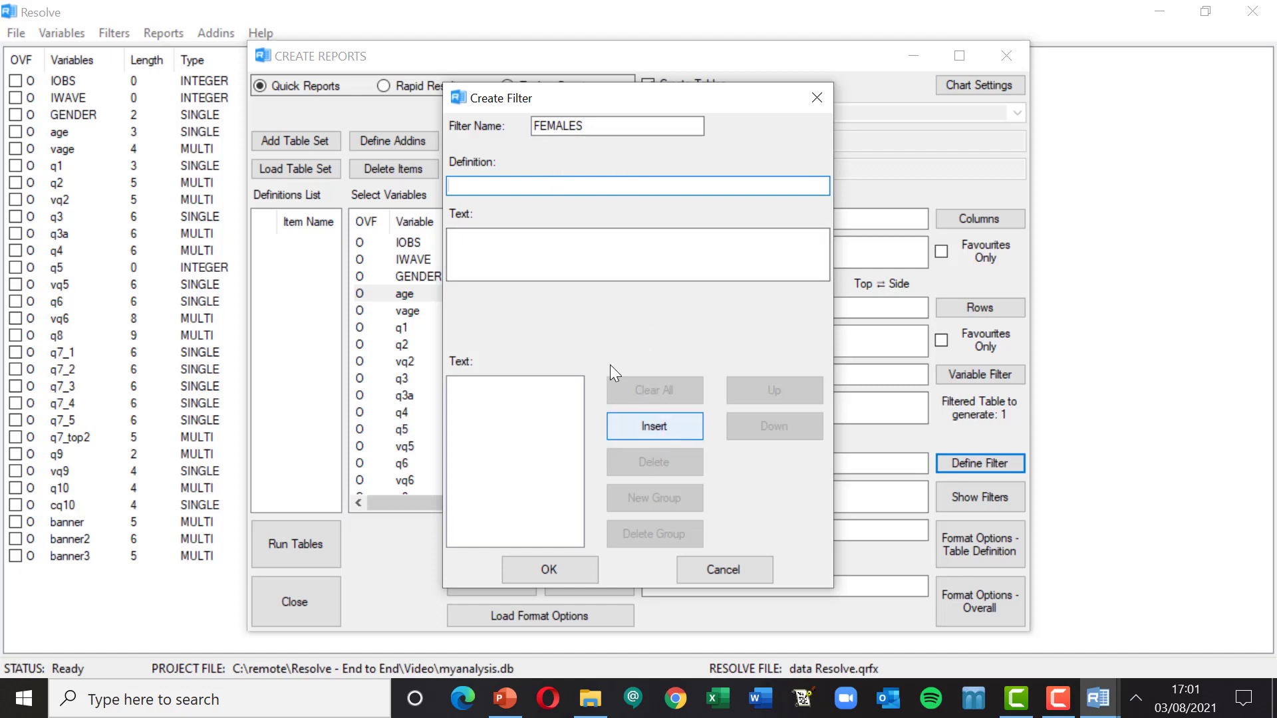
left_click(652, 424)
left_click(367, 228)
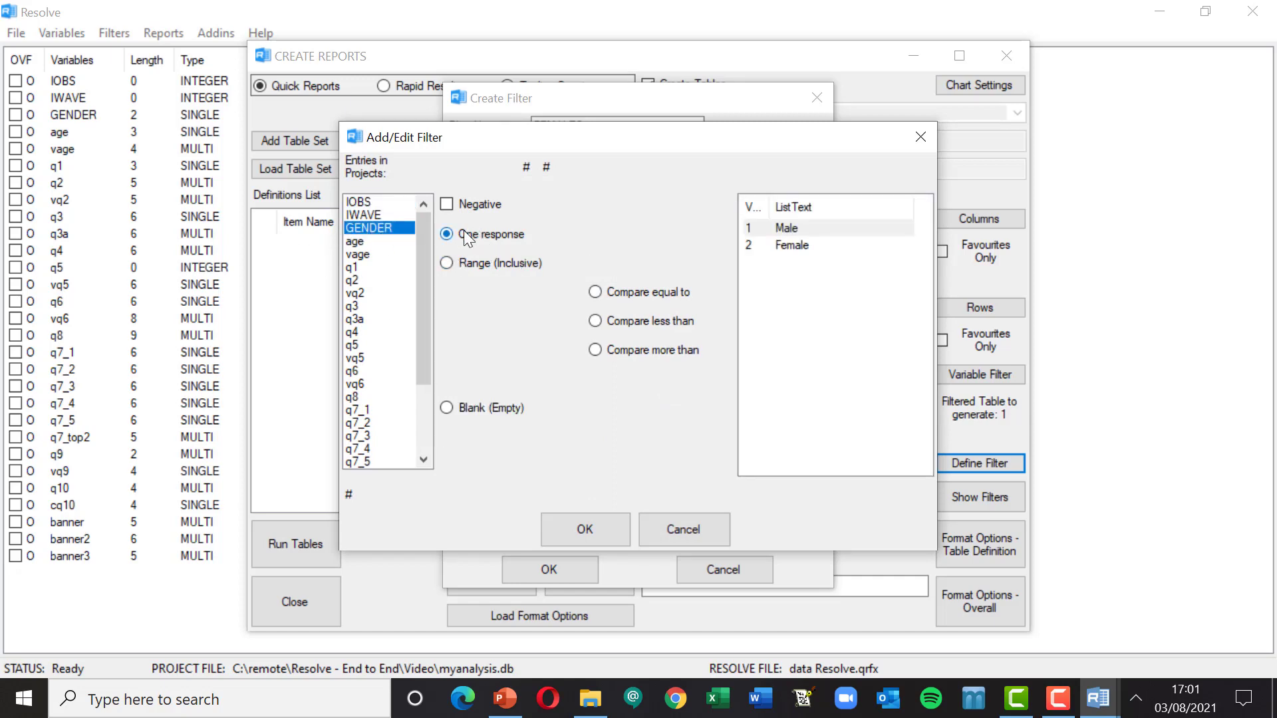
left_click(804, 245)
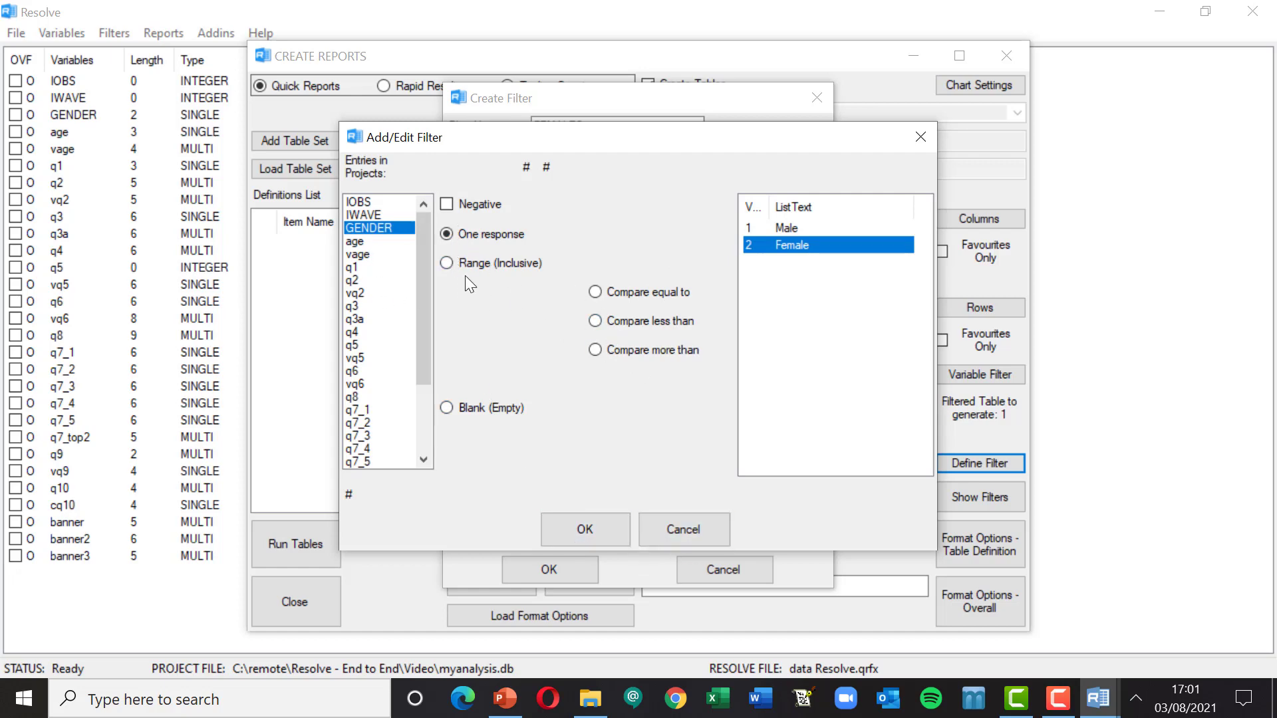
left_click(586, 531)
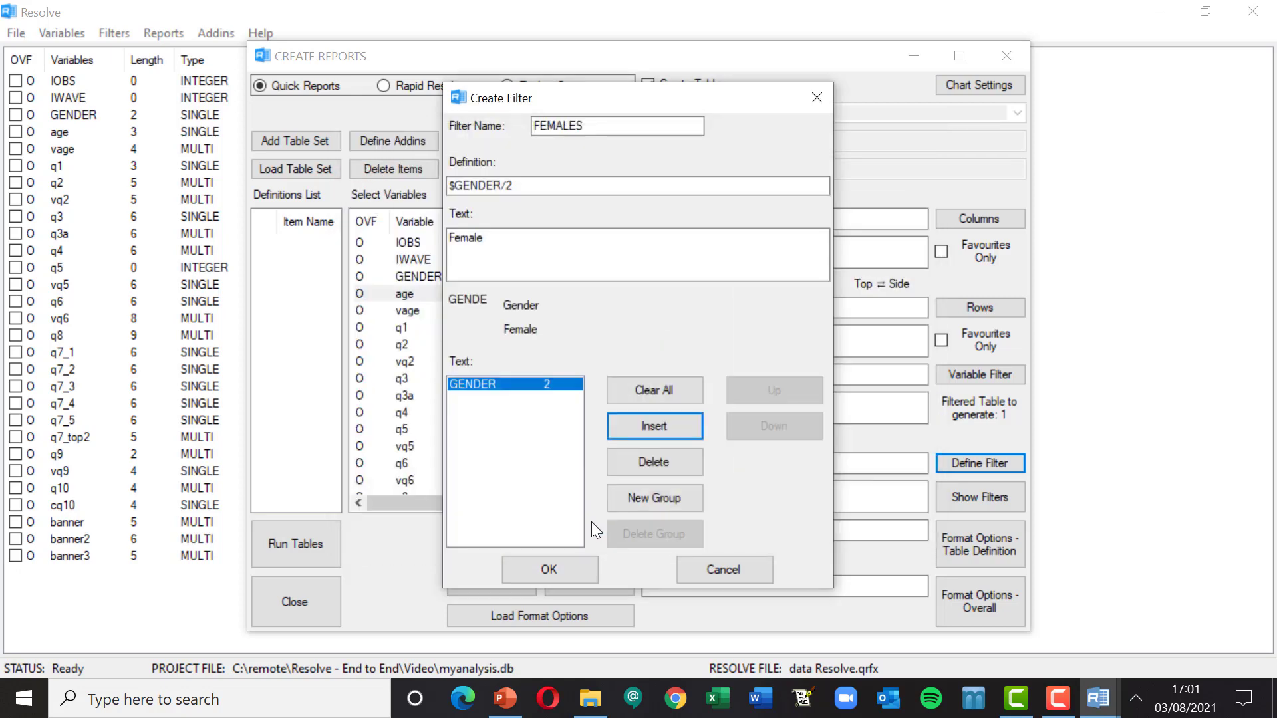
left_click(547, 570)
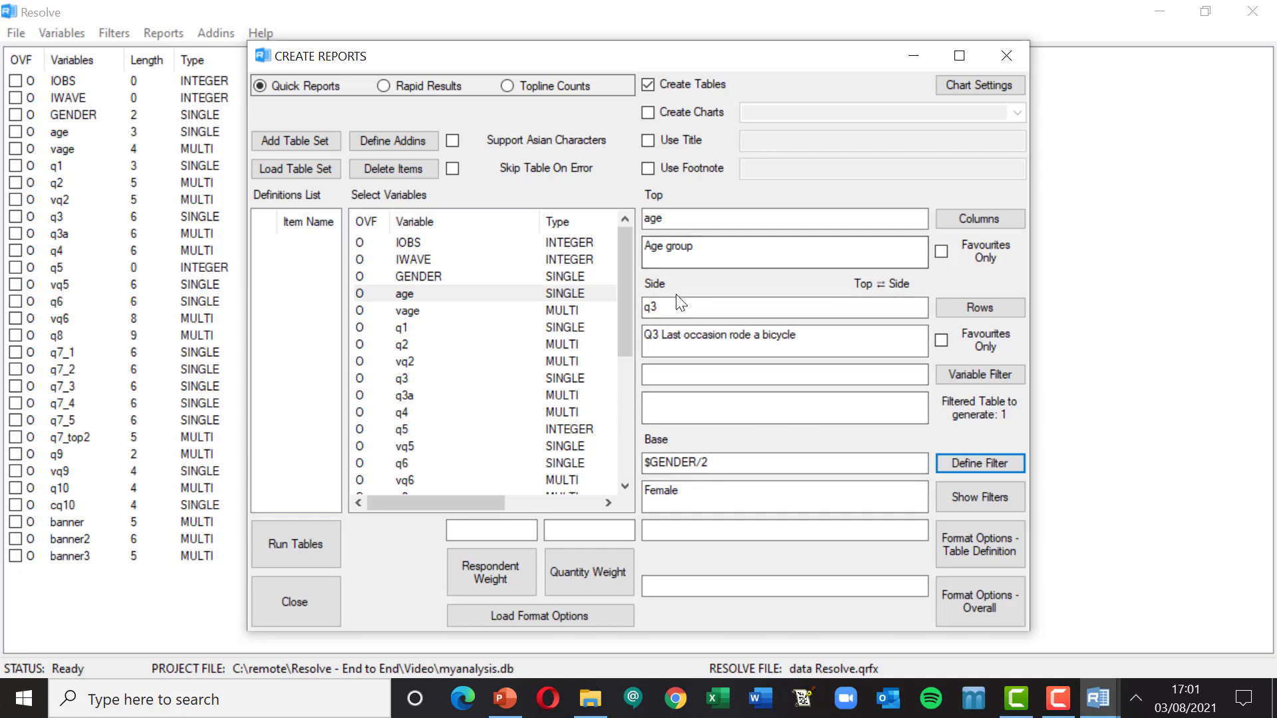
Step: Create a table set for the q3 by age table based on females
left_click(286, 544)
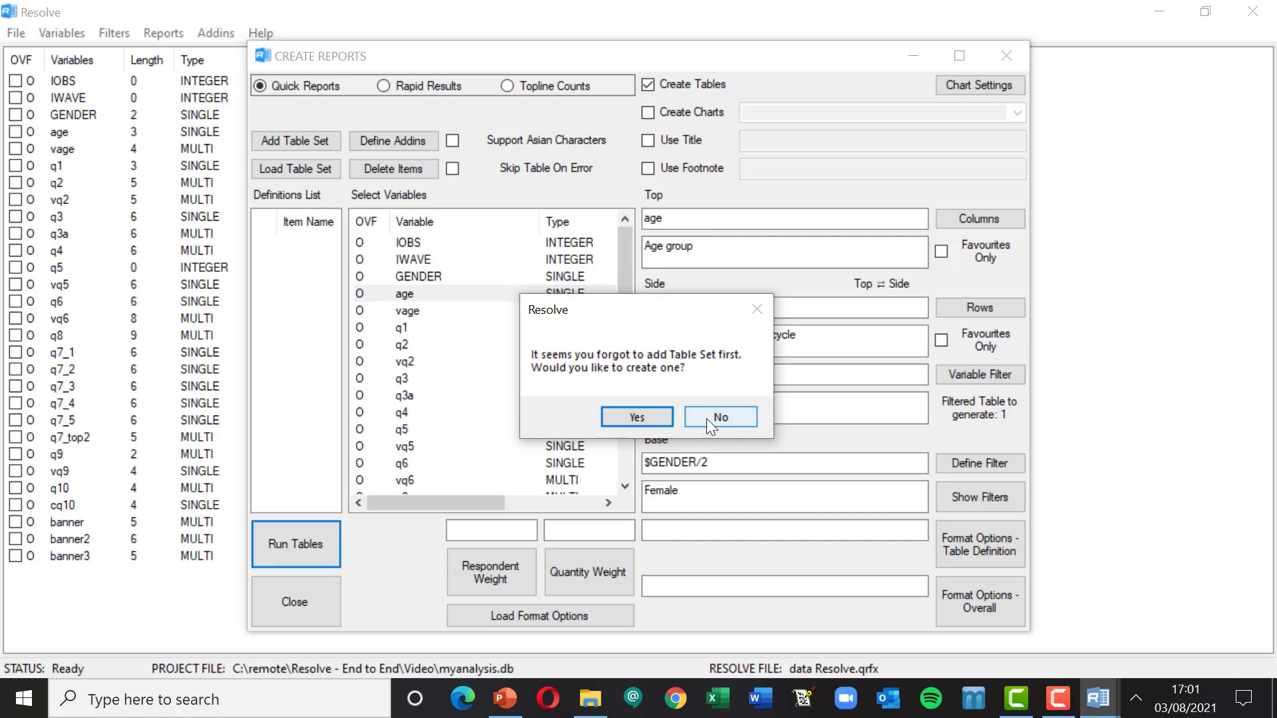
left_click(631, 419)
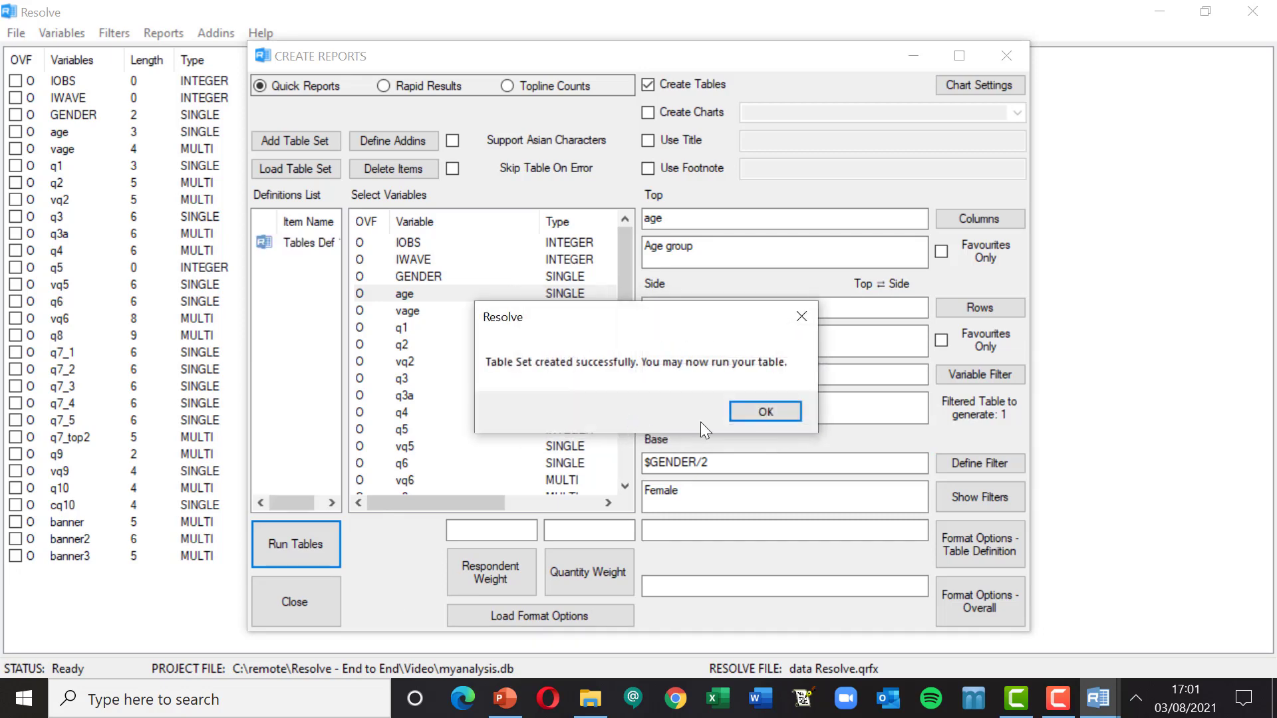
left_click(767, 419)
Step: Run the female-based table, saving its table definition, and open the tables text file
left_click(301, 559)
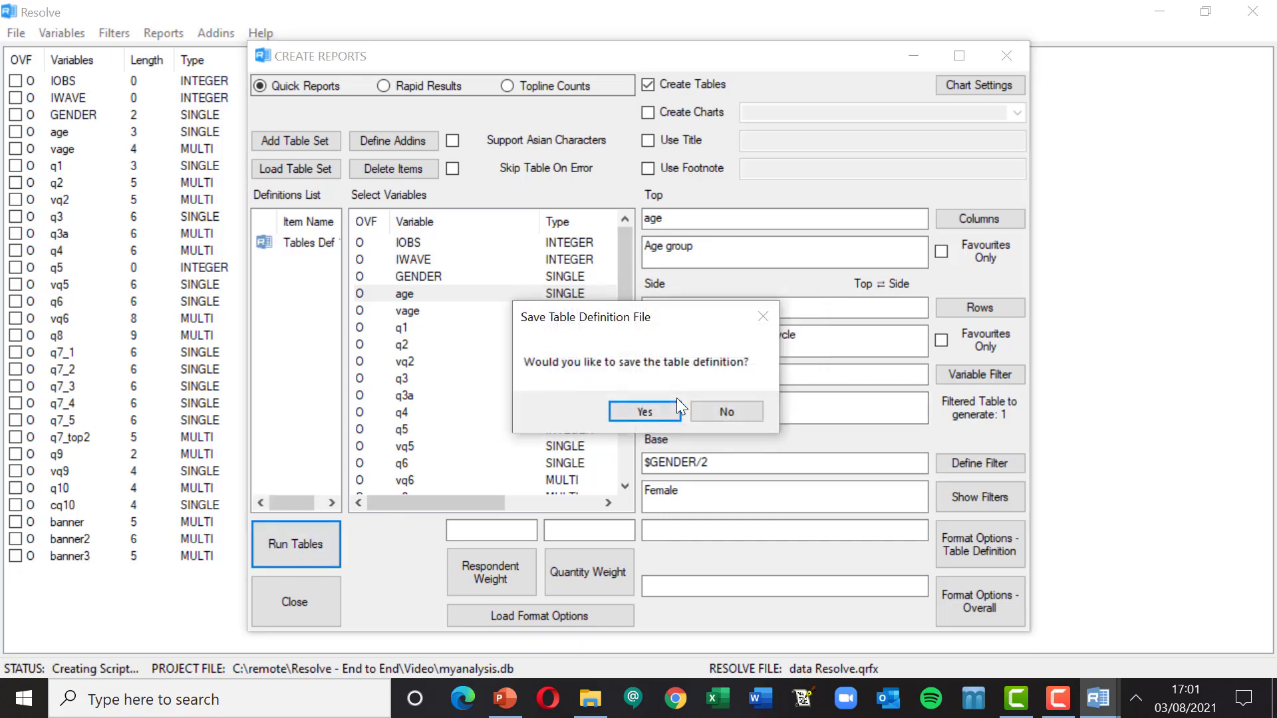
left_click(645, 407)
left_click(665, 413)
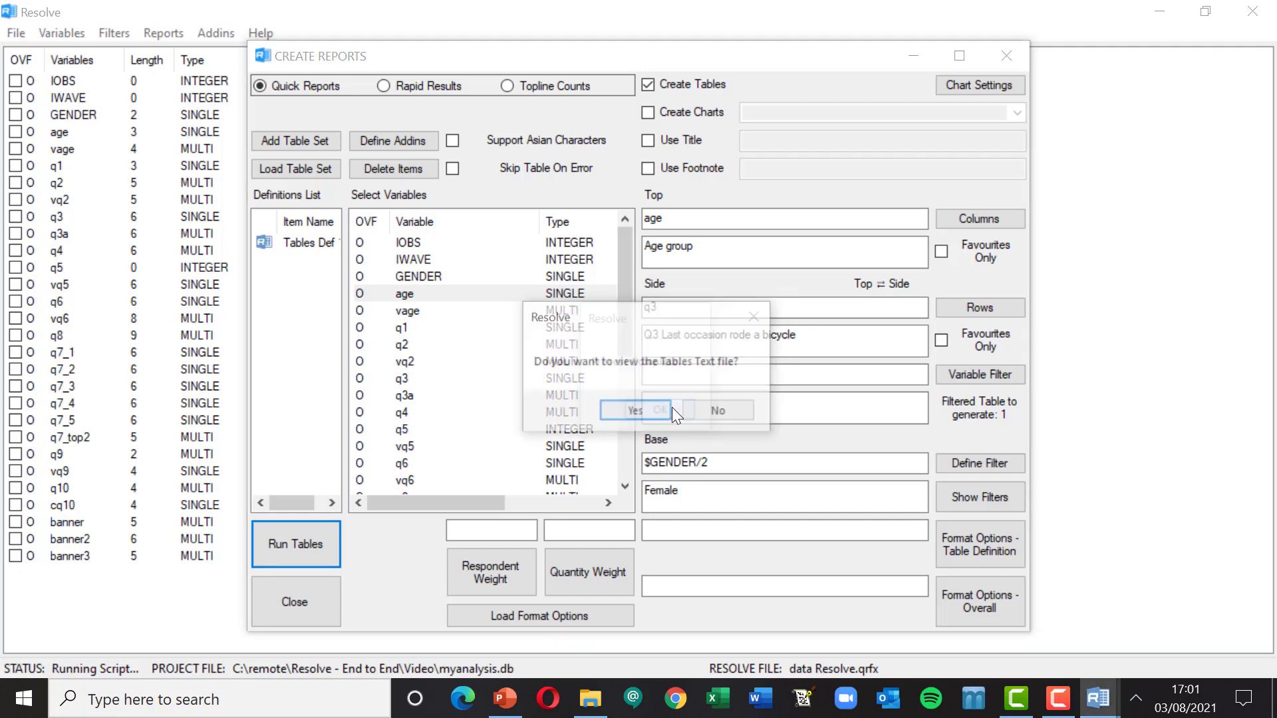
left_click(632, 412)
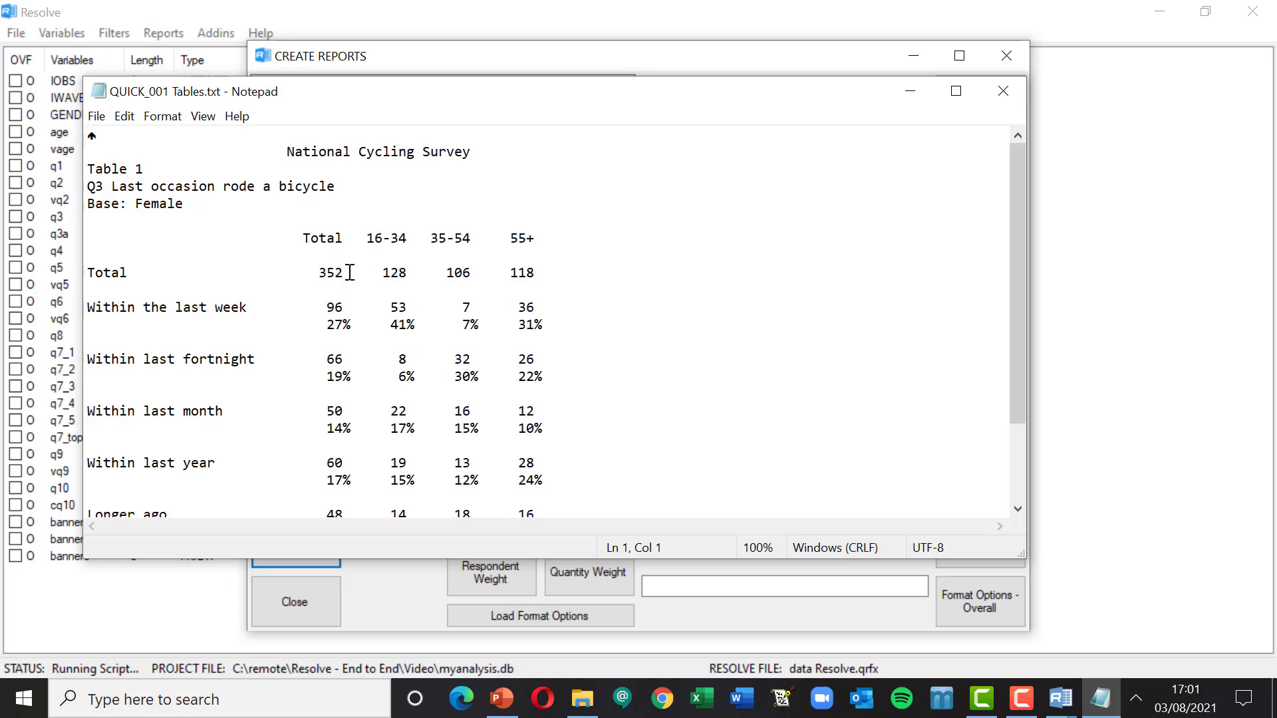
Step: Review the total and breakdown of the female-based table, close the text file and decline the CSV file
left_click_drag(349, 273, 317, 274)
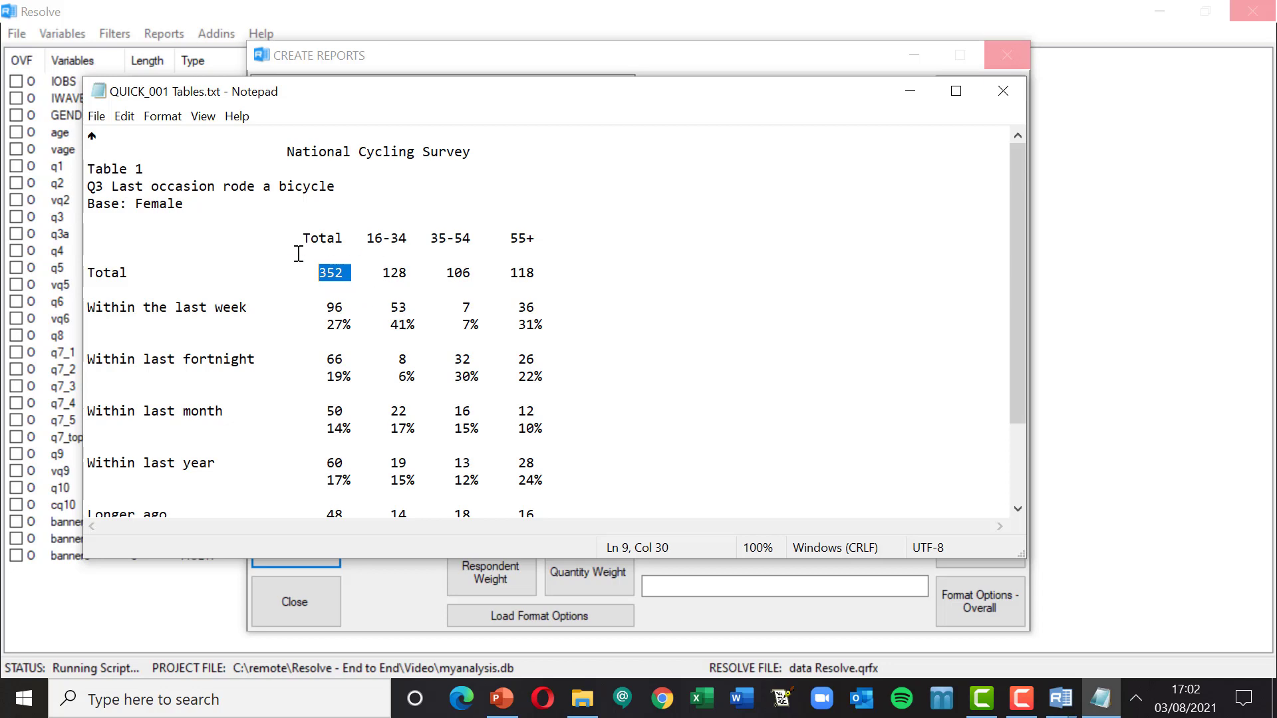
scroll(477, 286, "down", 2)
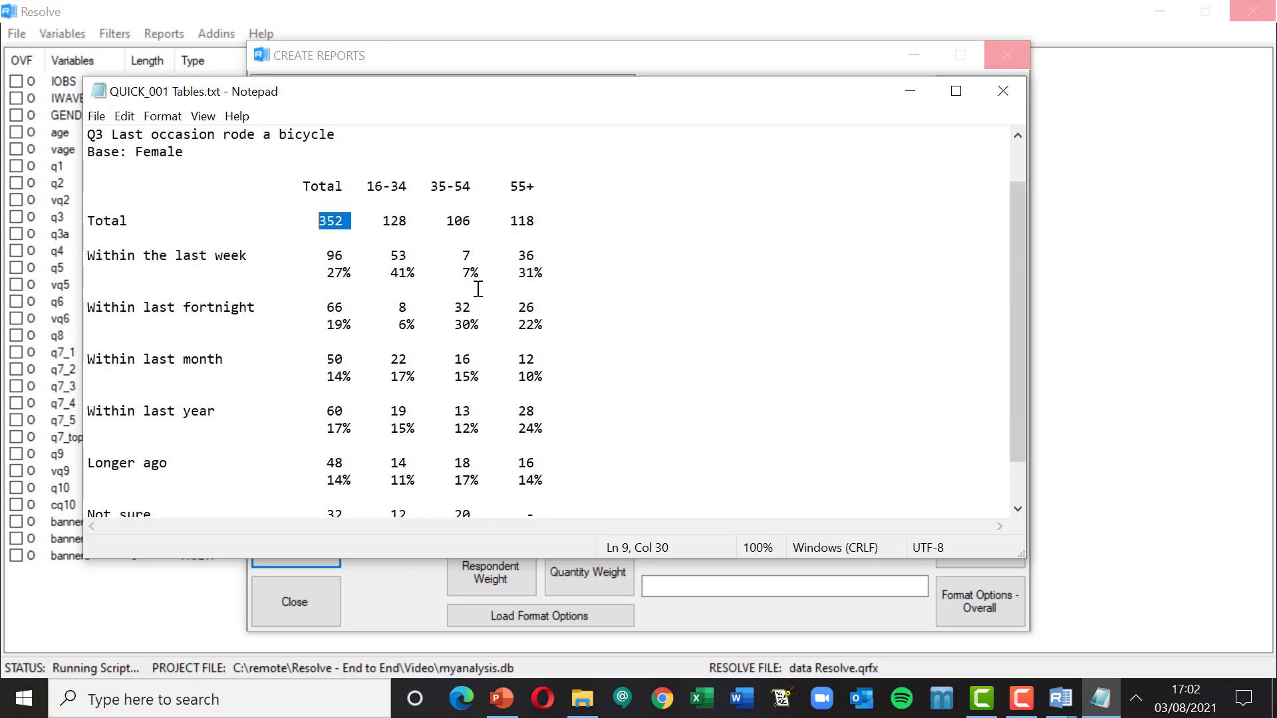
scroll(476, 285, "up", 2)
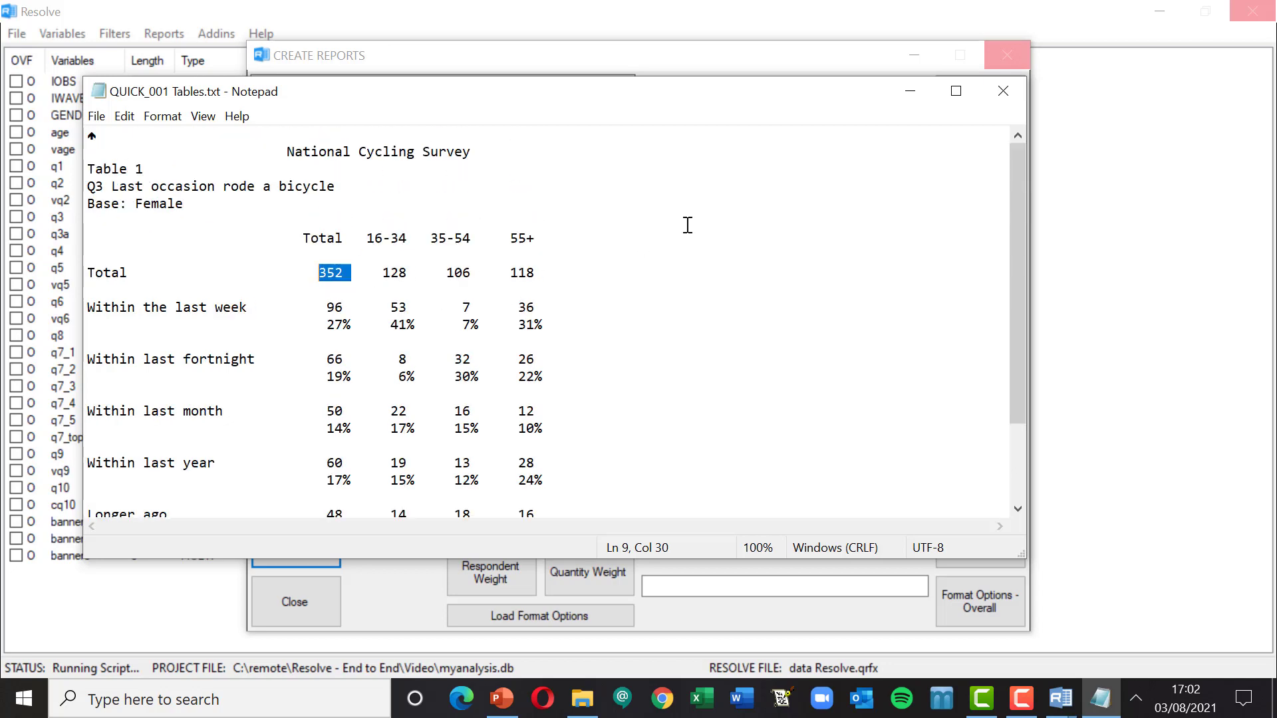
left_click(1003, 90)
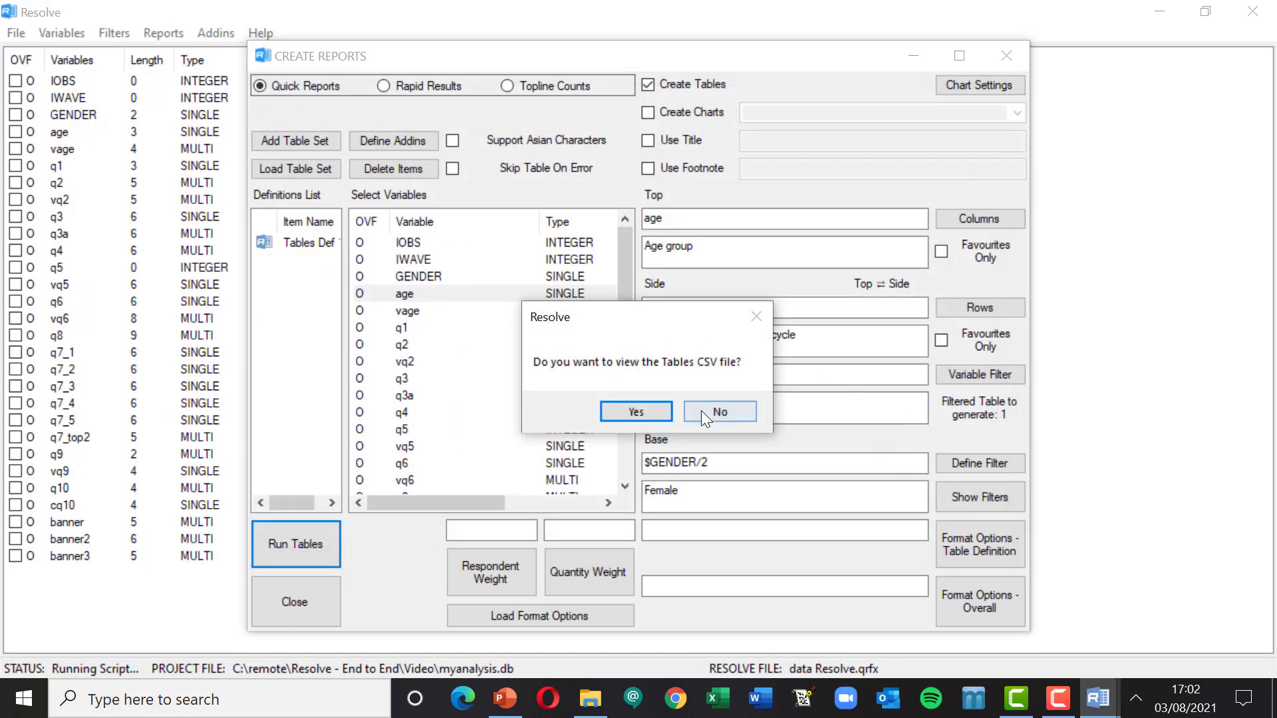
left_click(720, 411)
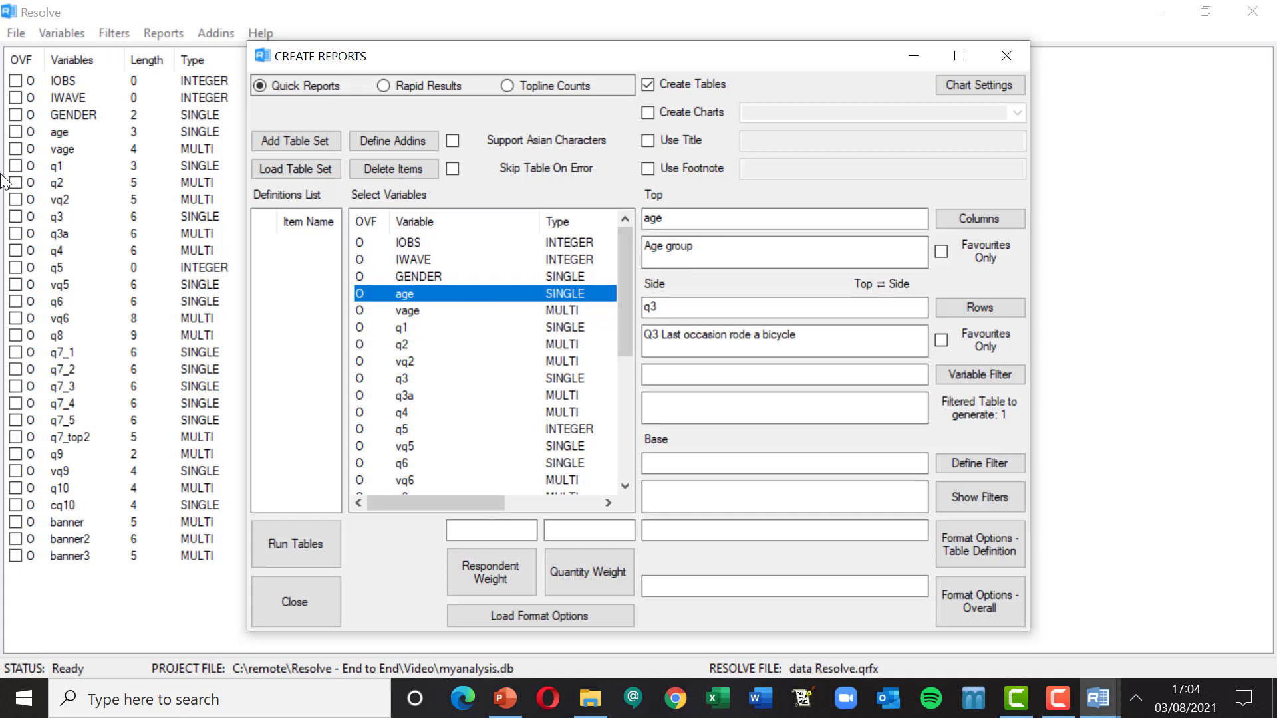
Step: Set GENDER as the variable filter for the q3 by age report
left_click(425, 276)
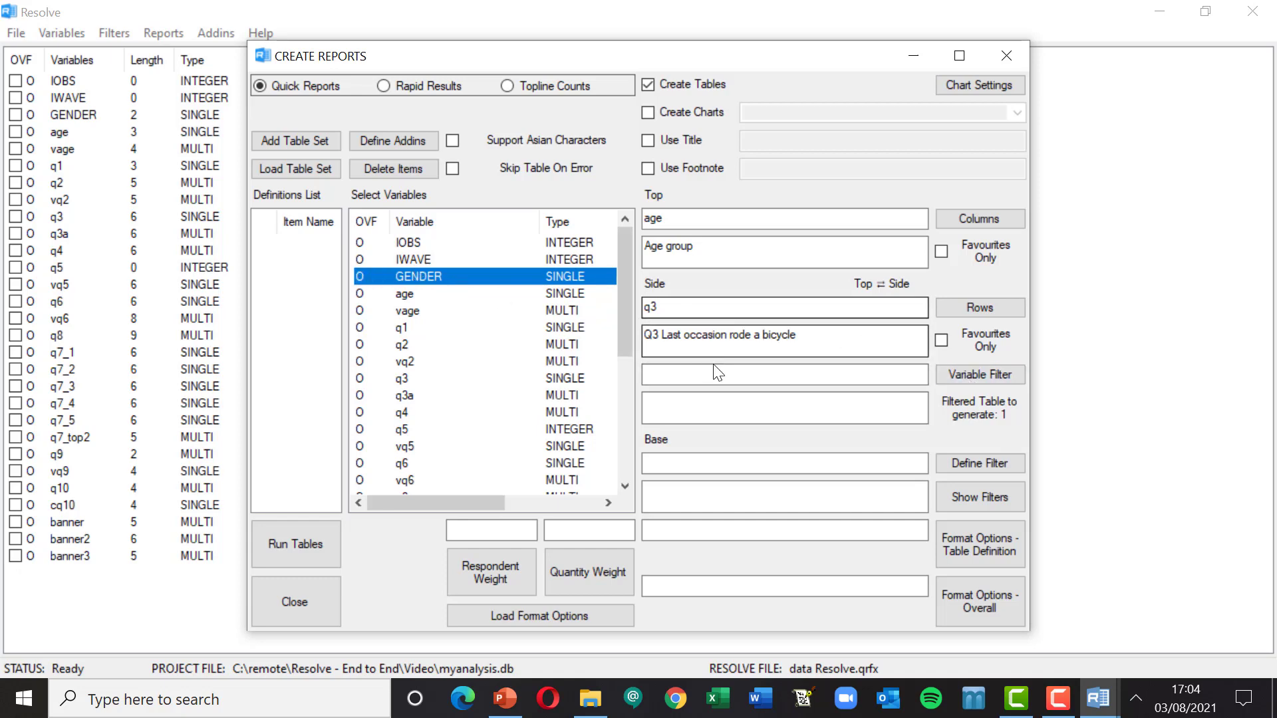
left_click(984, 374)
left_click(551, 245)
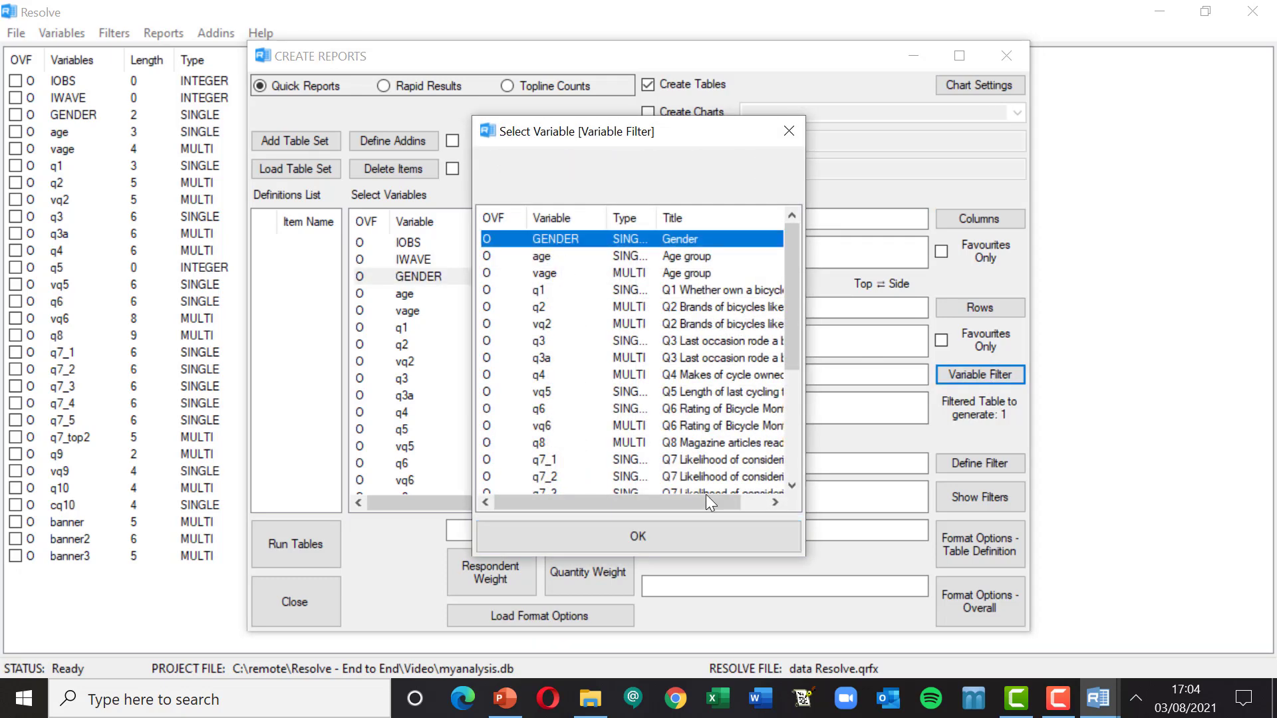
left_click(640, 539)
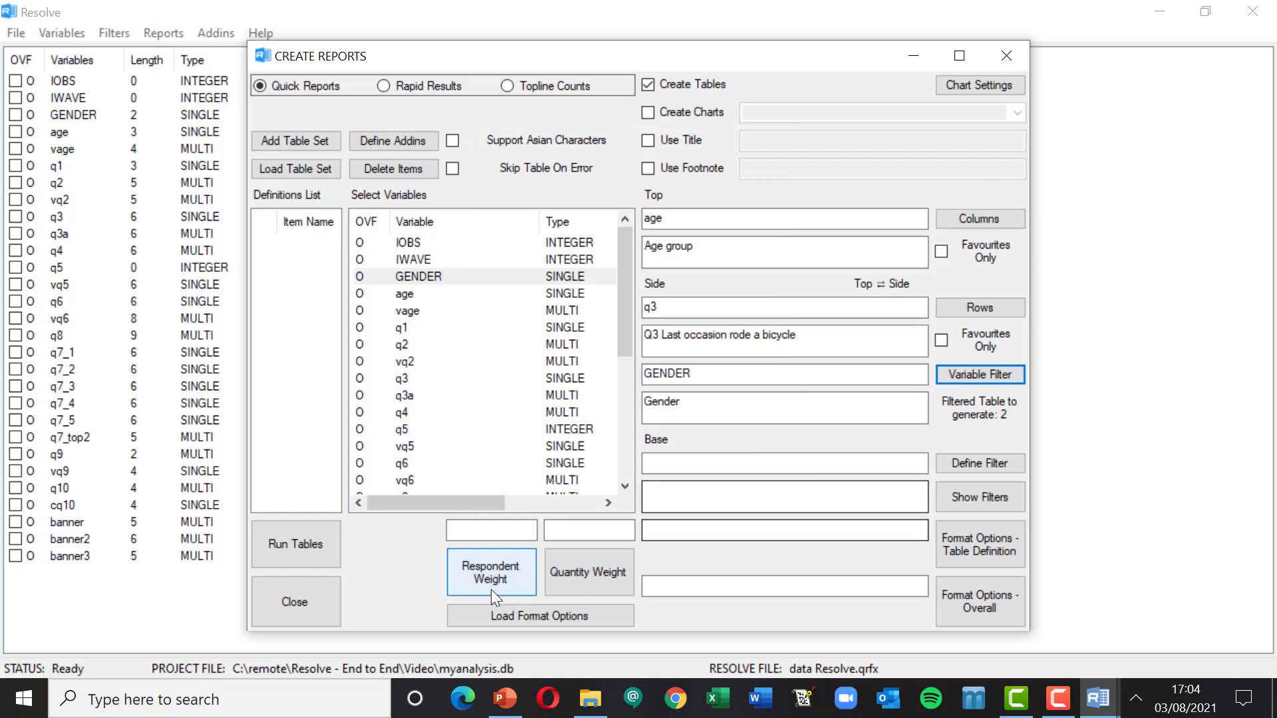
Step: Create a table set for the q3 by age report filtered by GENDER
left_click(296, 552)
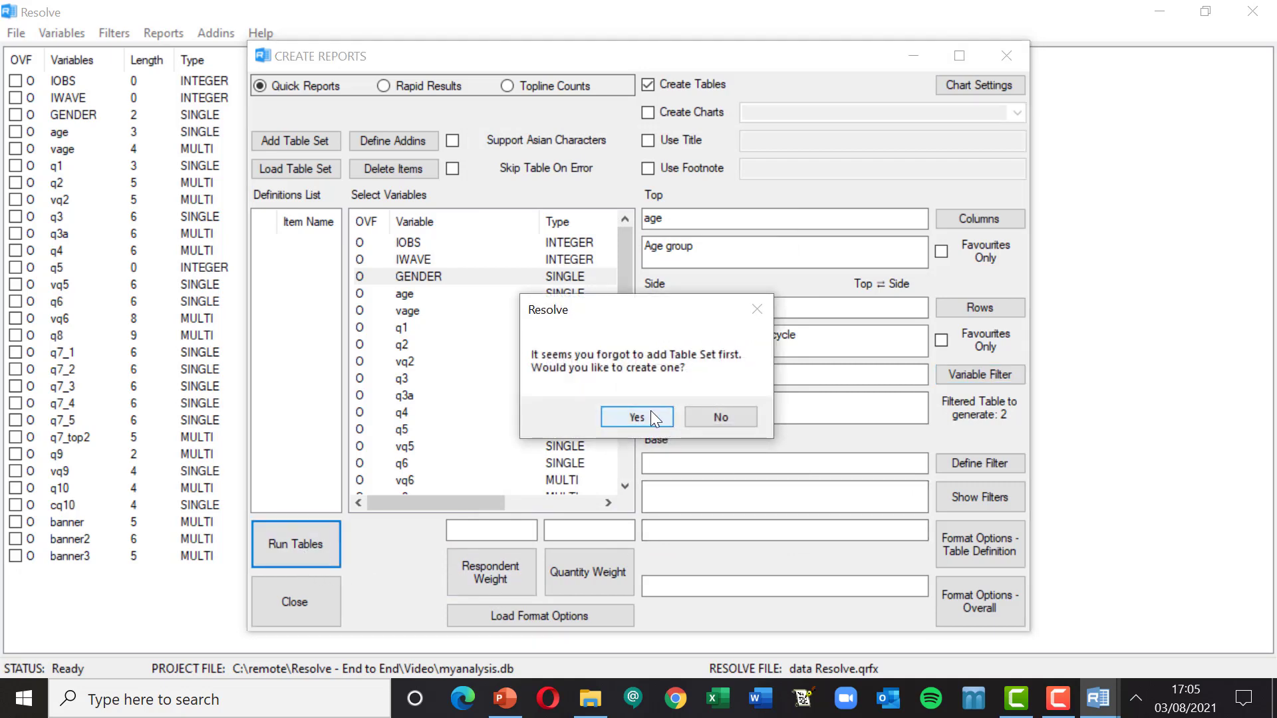
left_click(648, 417)
left_click(765, 412)
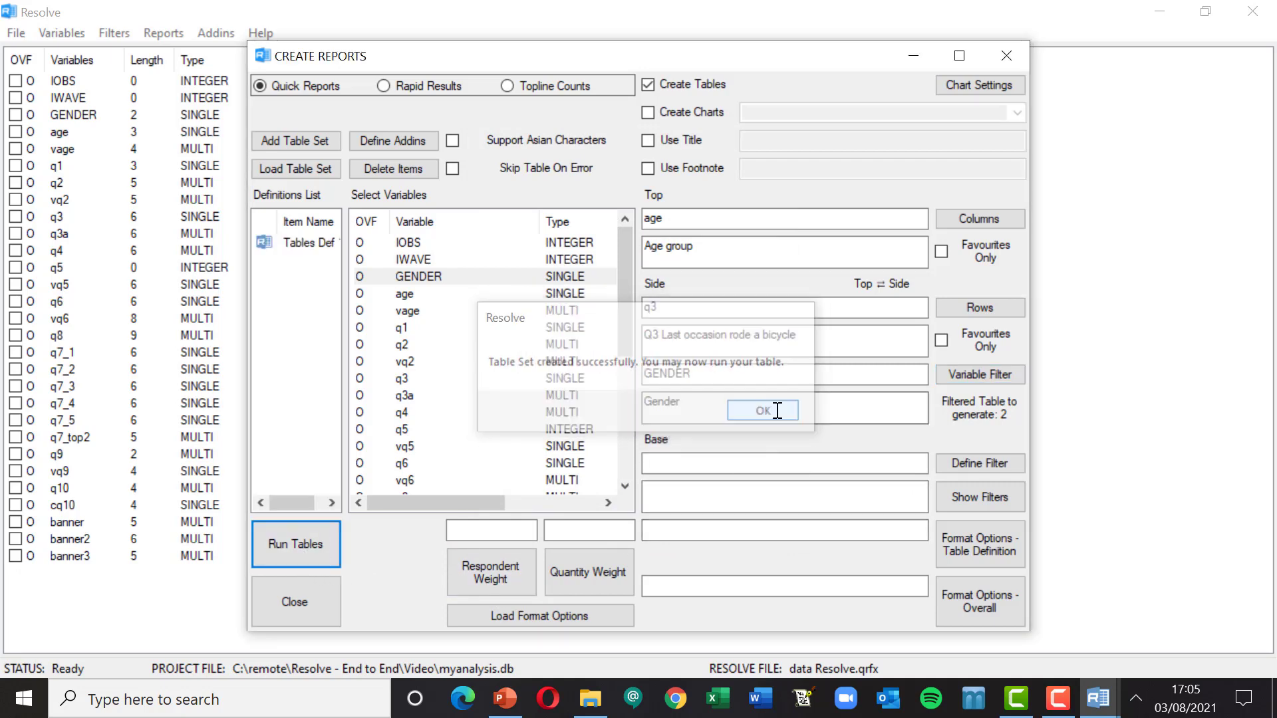
Step: Run the GENDER-filtered tables without saving the table definition and open the tables text file
left_click(320, 553)
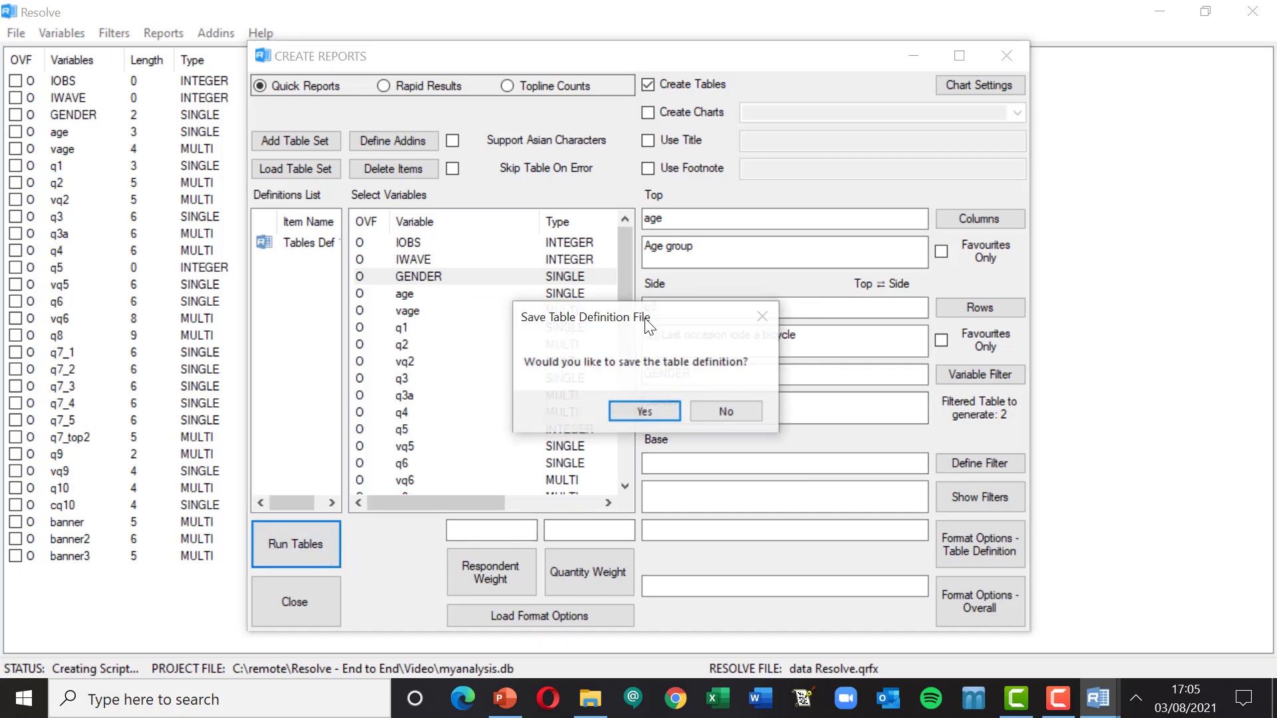
left_click(727, 409)
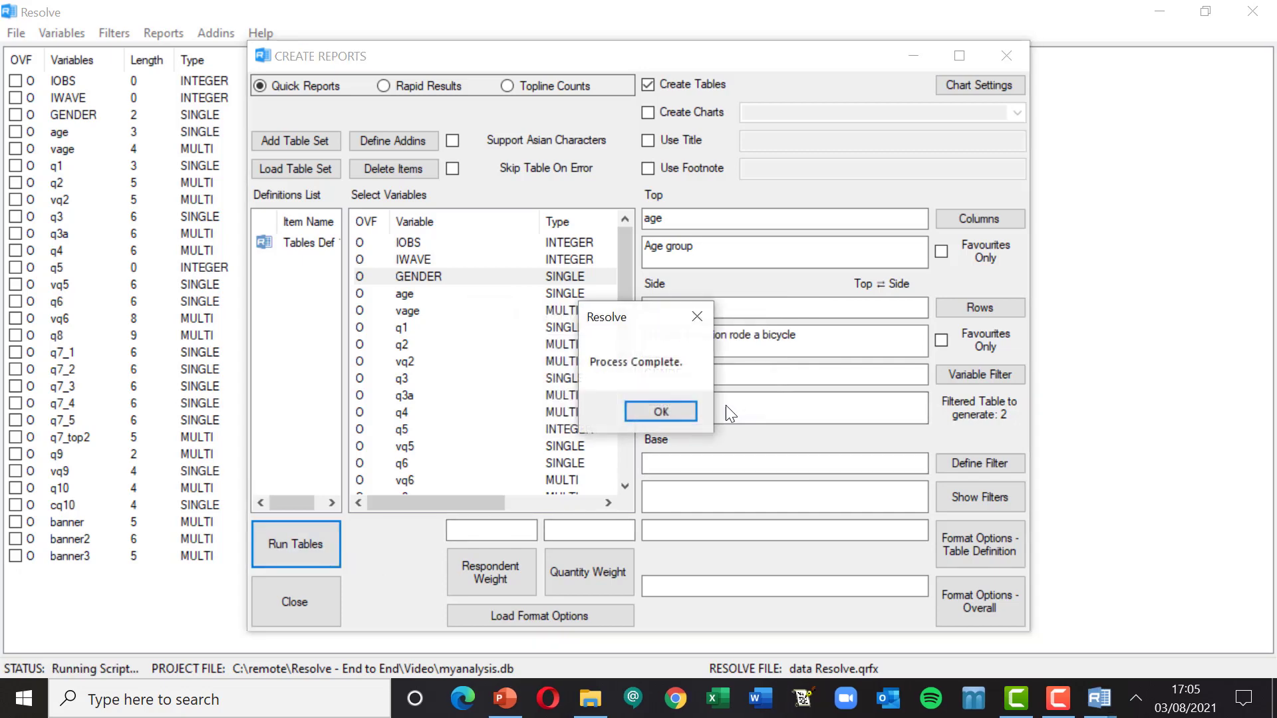
left_click(729, 413)
left_click(642, 409)
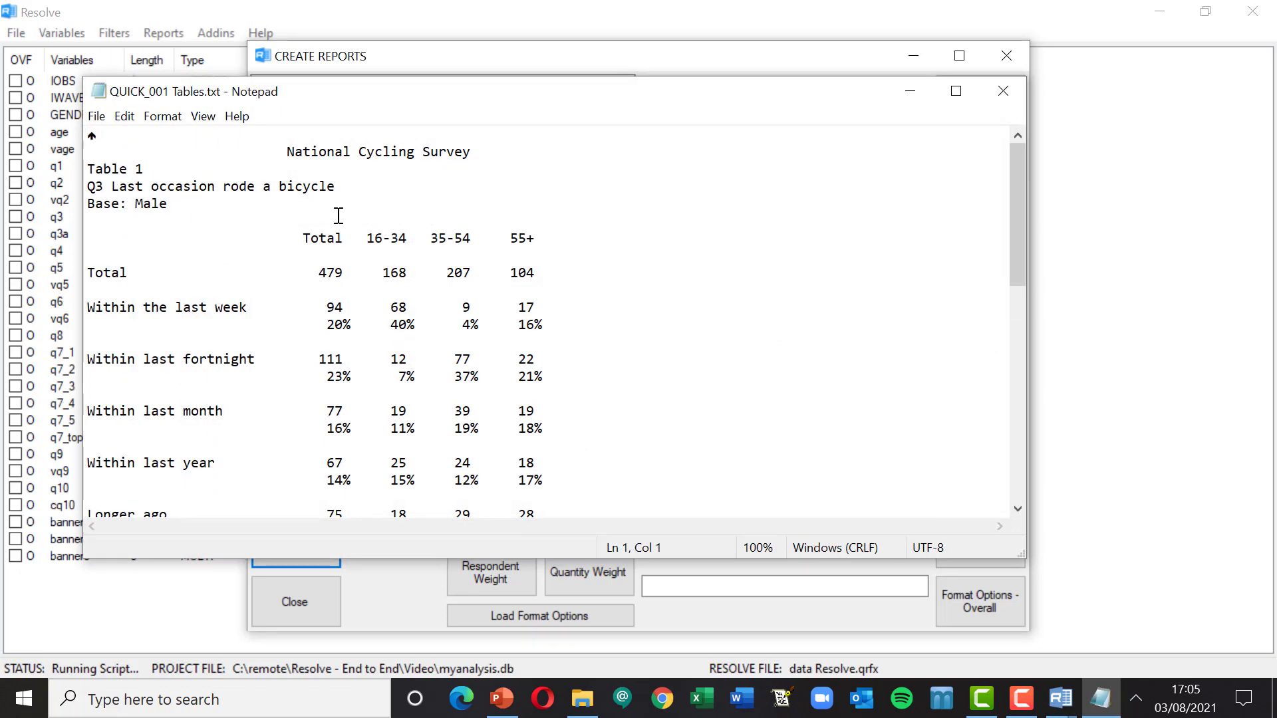
Step: Compare the total and base of the Male and Female tables in the text file, and close it
left_click_drag(322, 271, 353, 273)
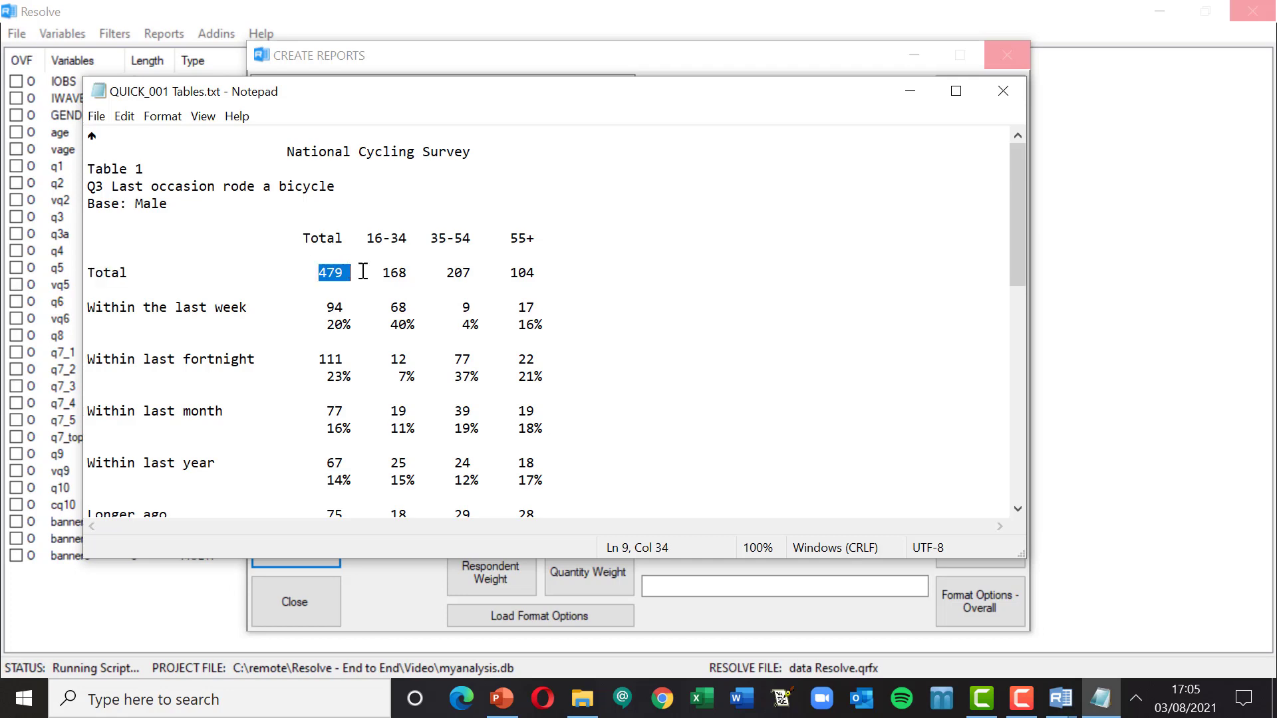
scroll(393, 269, "down", 6)
scroll(414, 269, "down", 2)
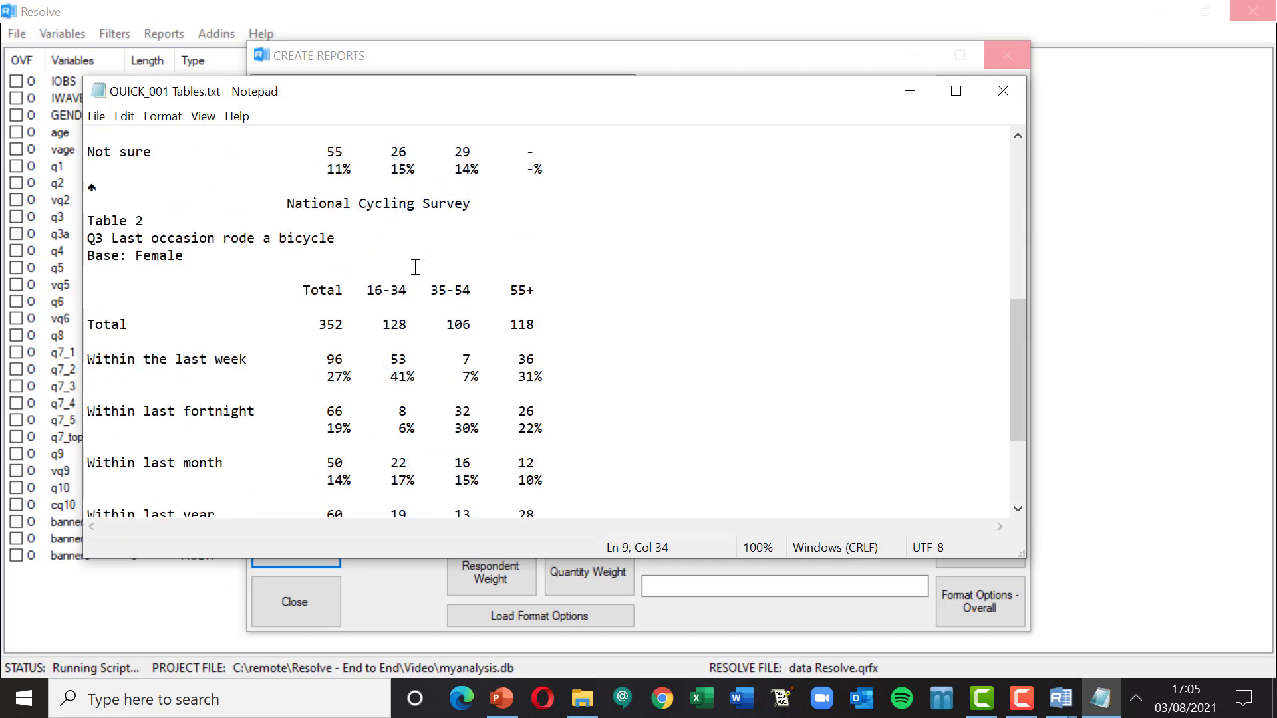
left_click(140, 255)
key("shift+Down")
scroll(572, 351, "down", 2)
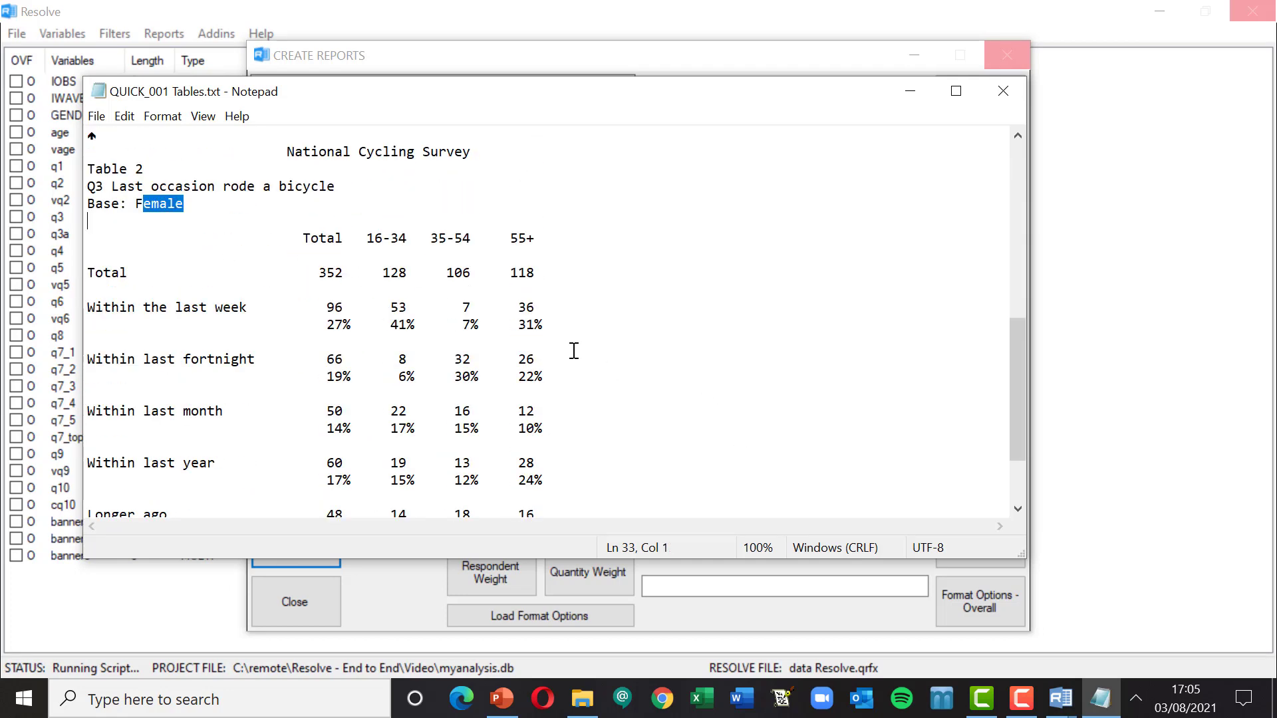
left_click(1002, 93)
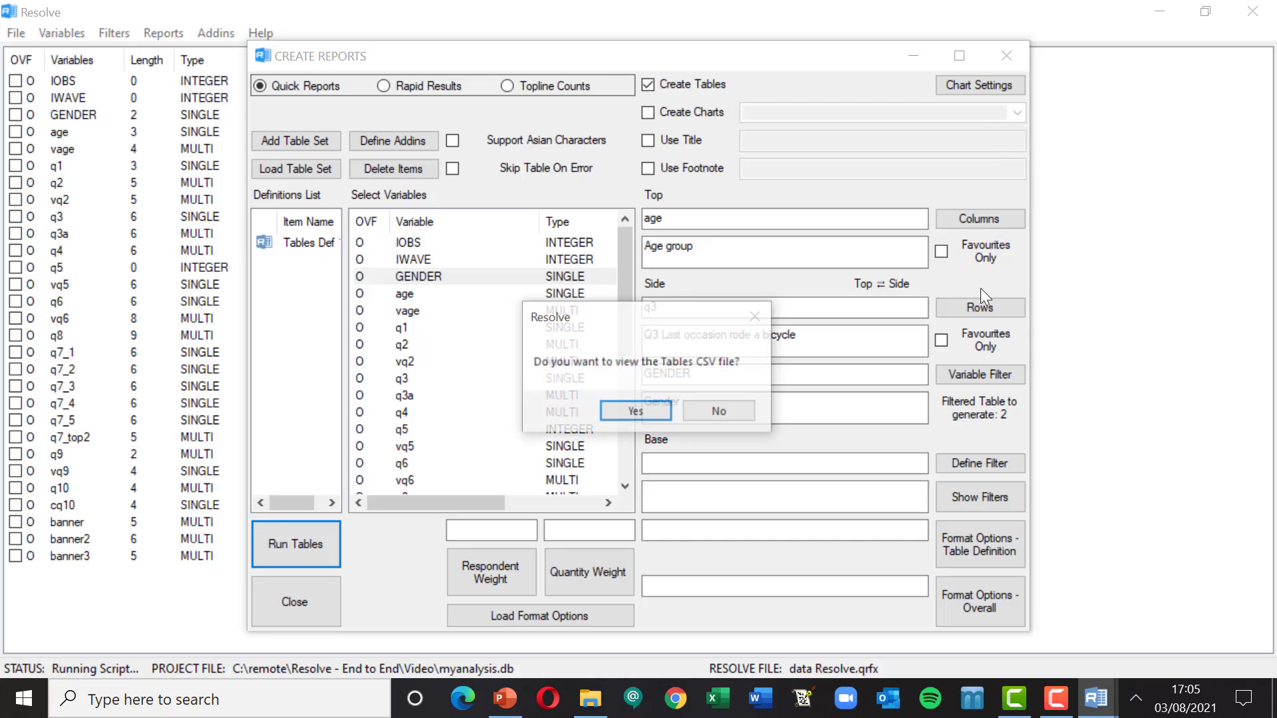
Step: Skip viewing the tables CSV file and start a base filter named MYFILTER with the condition GENDER Female
left_click(709, 415)
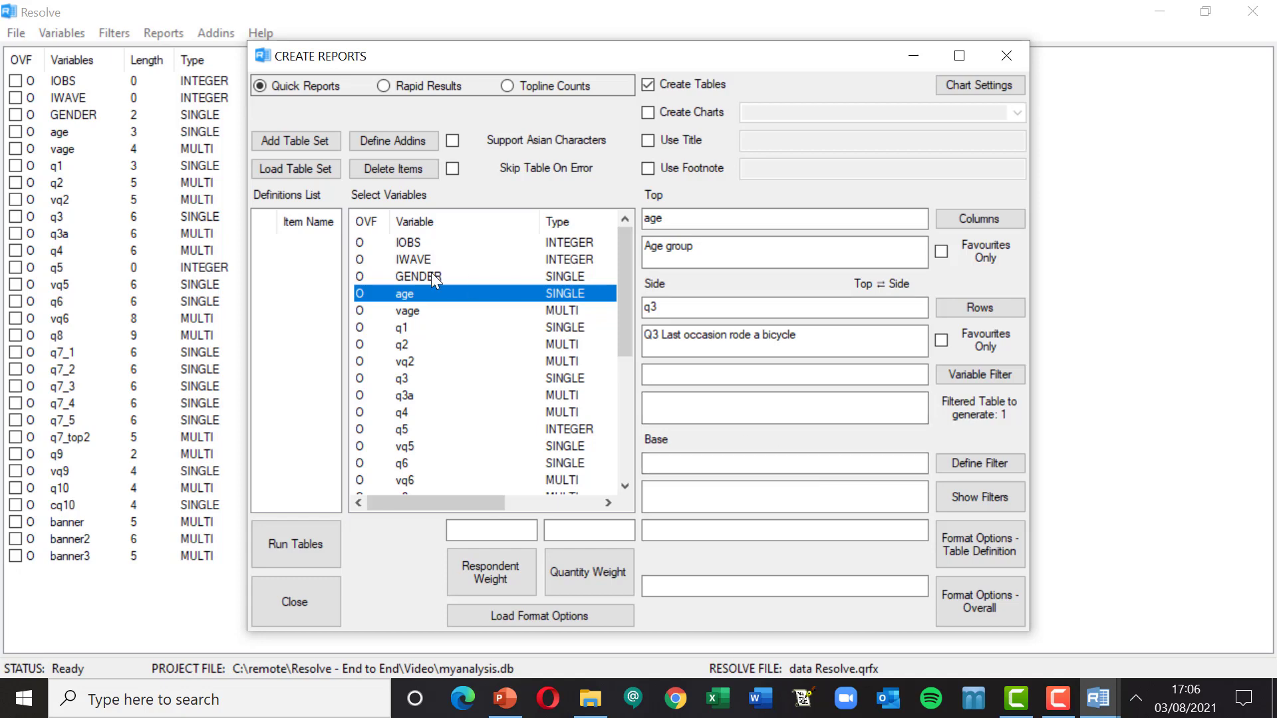
left_click(980, 460)
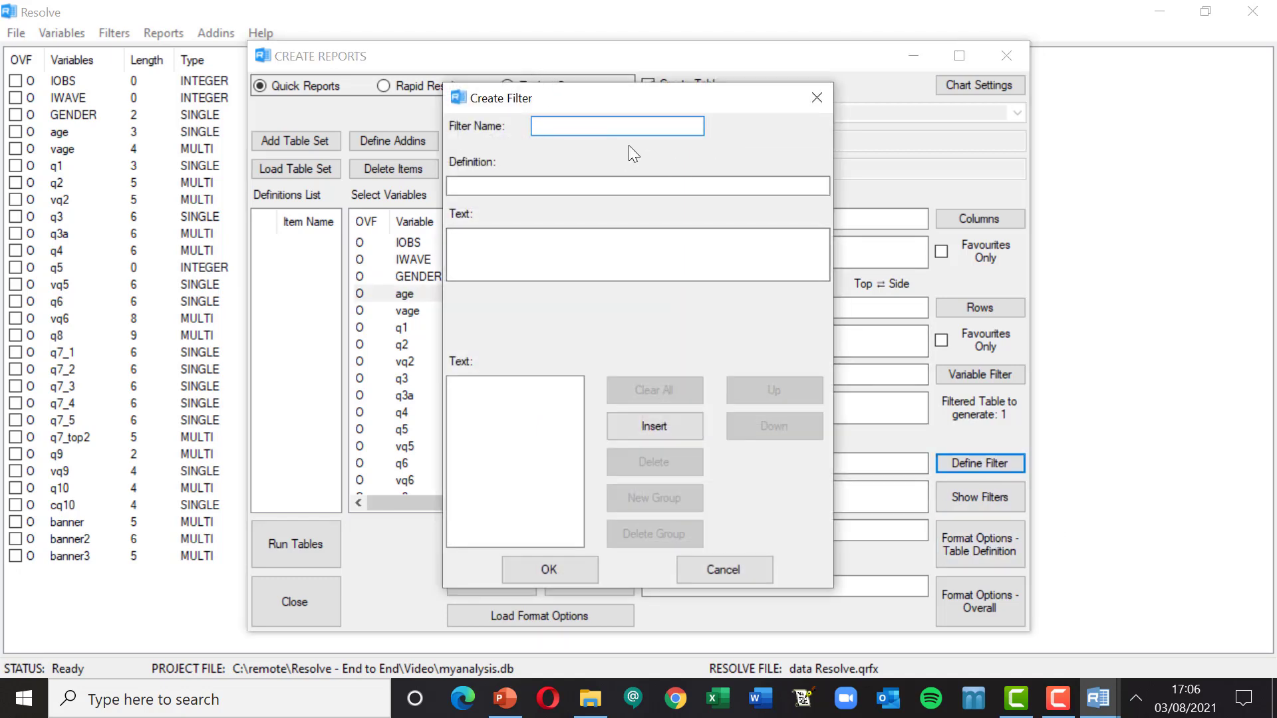
type("MYFILTER")
left_click(497, 185)
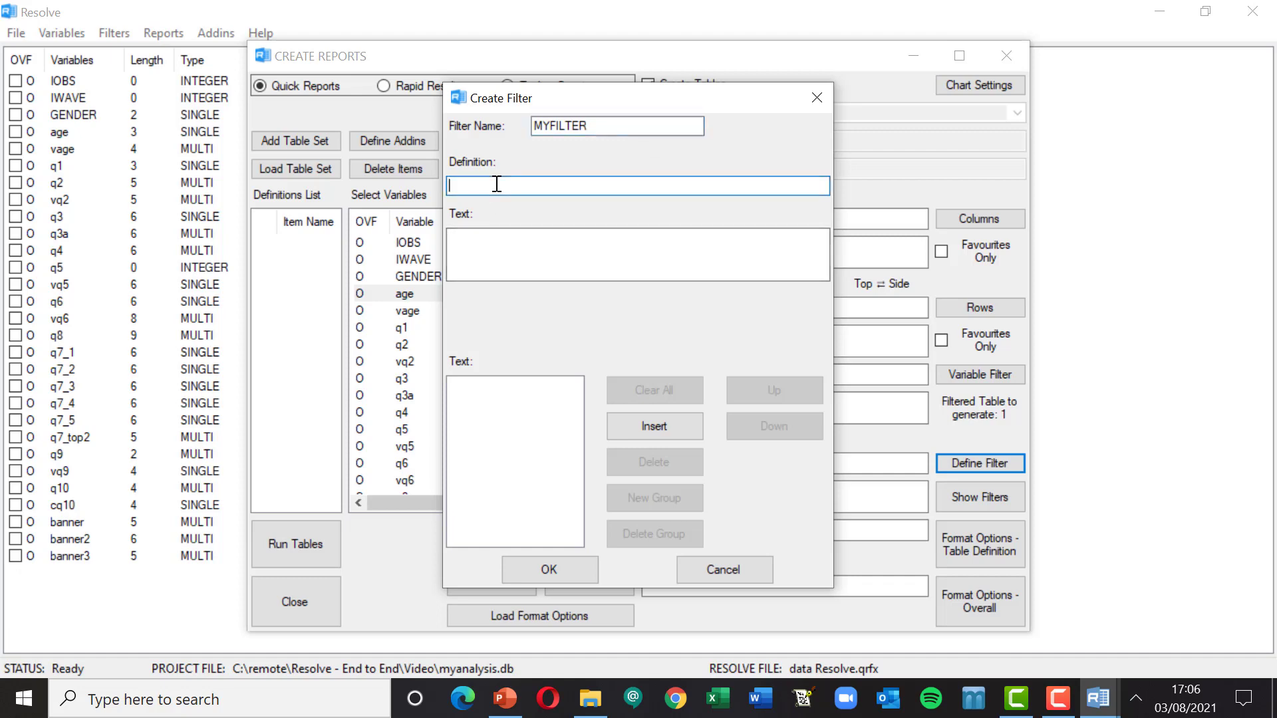
left_click(653, 425)
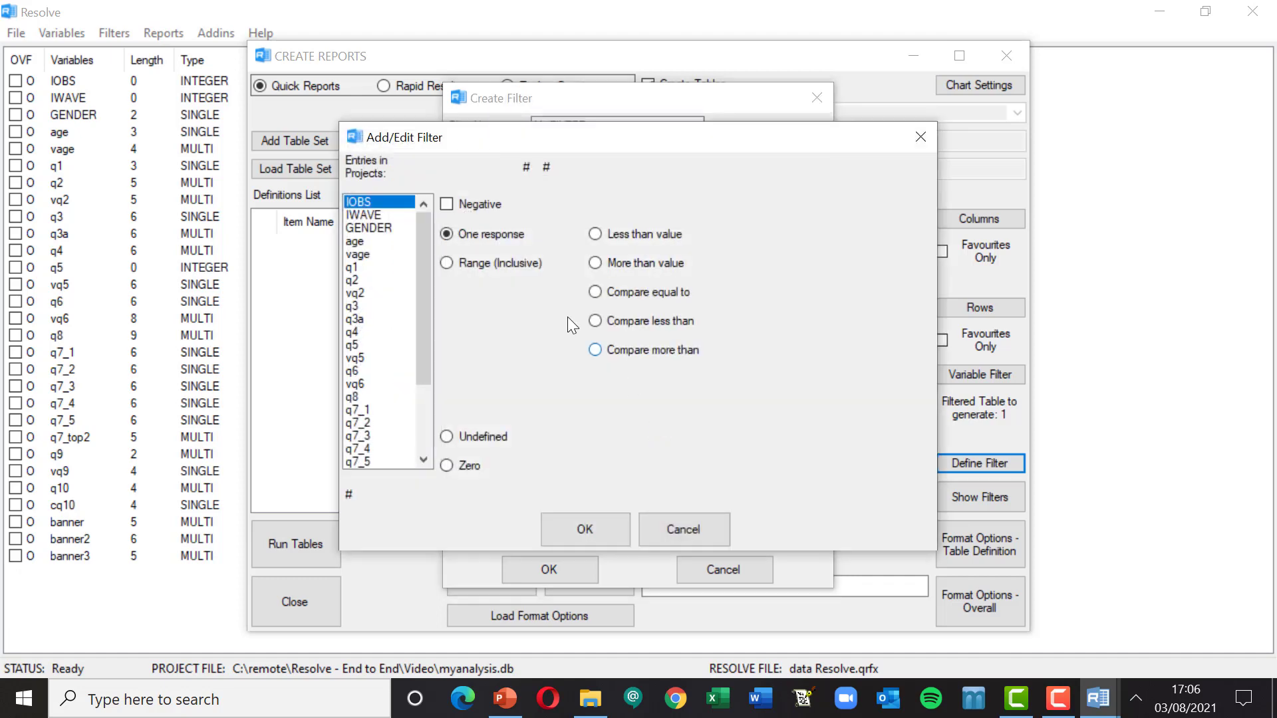
left_click(370, 229)
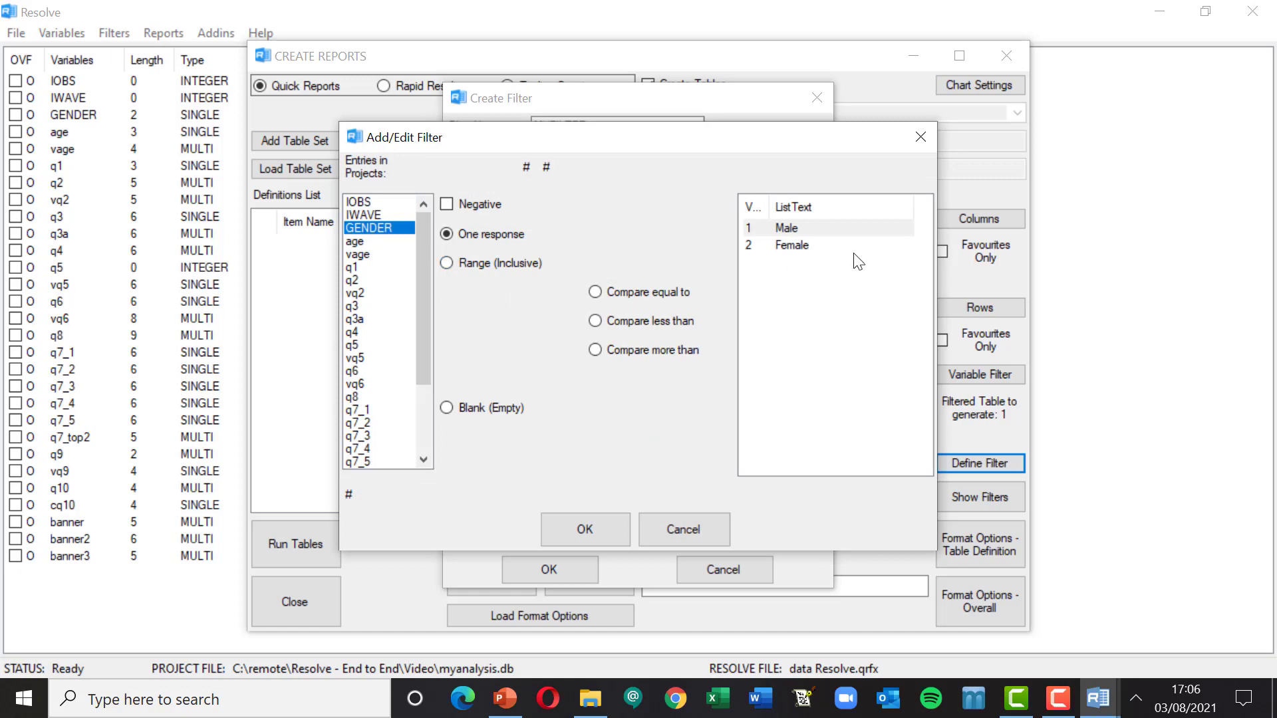
left_click(792, 246)
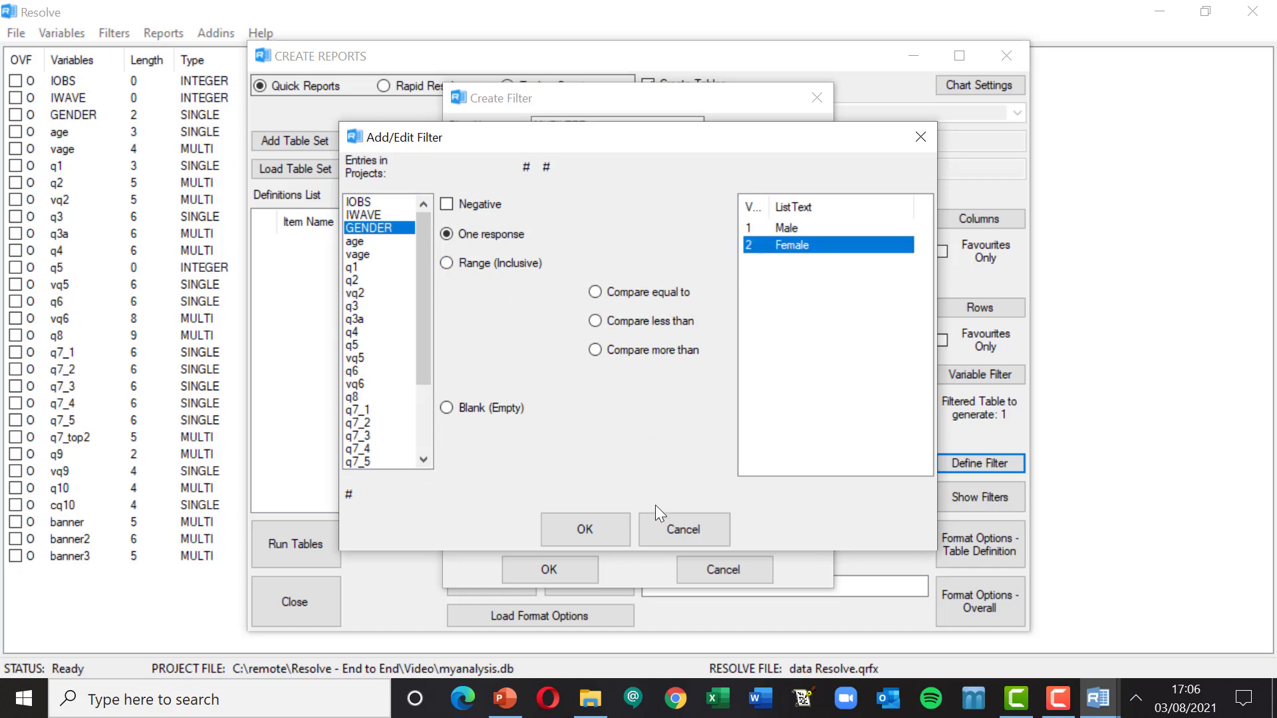
left_click(585, 529)
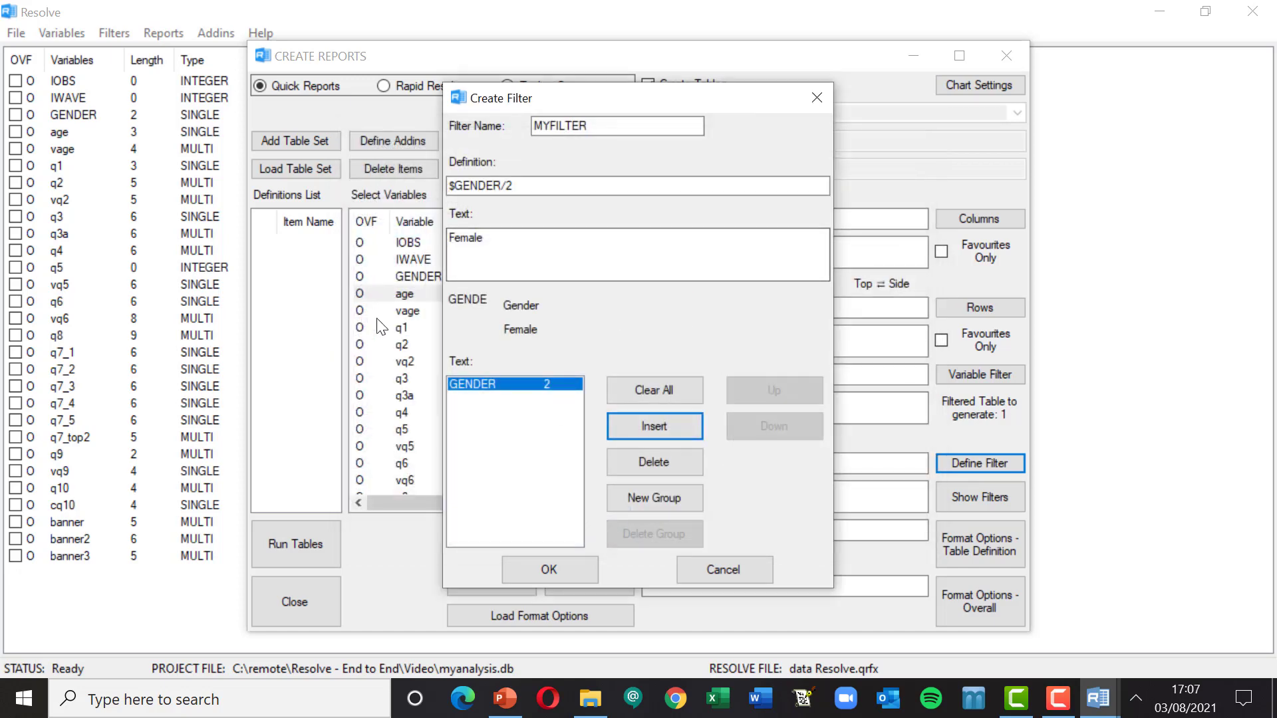
Step: Add the inclusive q4 range Cycle-On to Tracker as a second condition of MYFILTER and apply the filter as the report's base
left_click(655, 427)
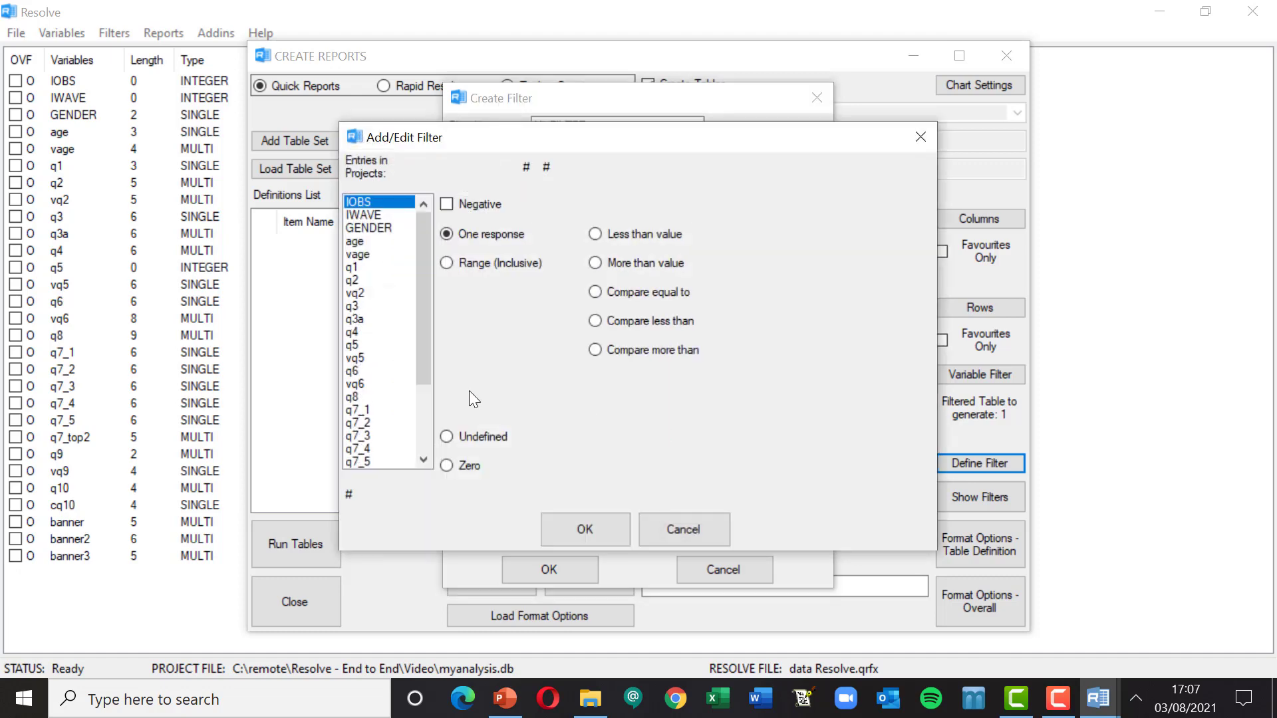
left_click(356, 331)
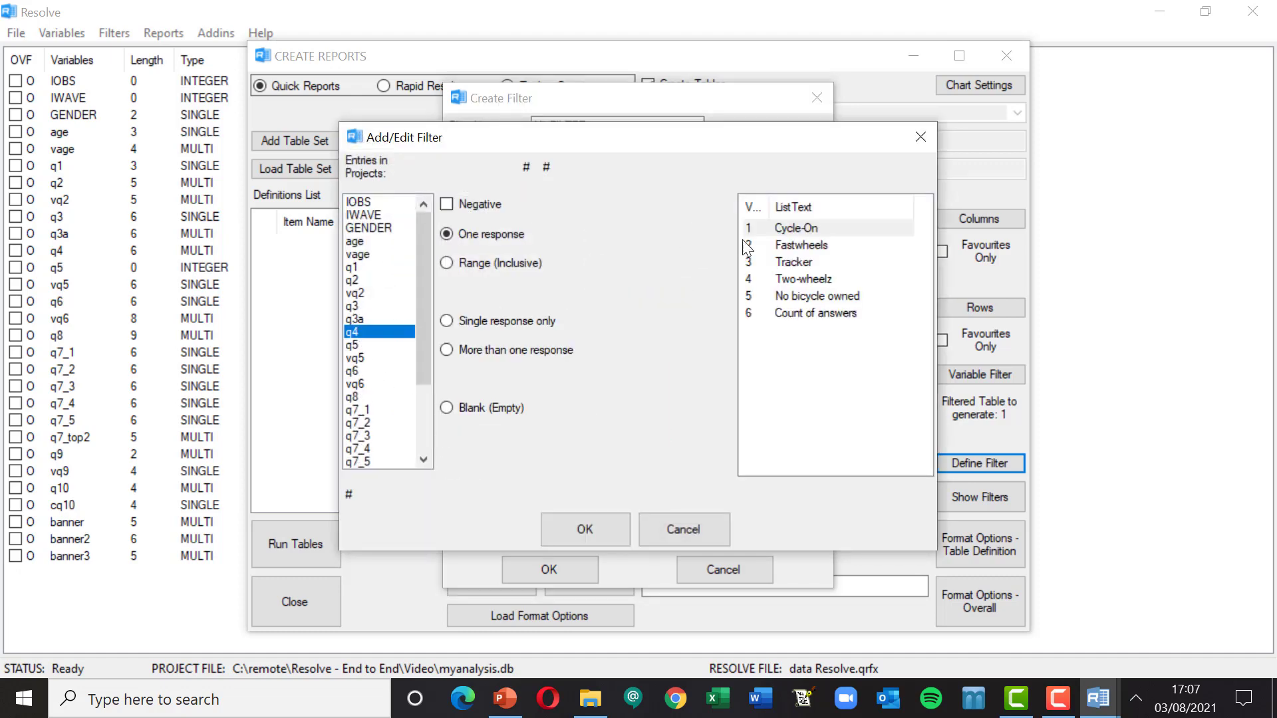
left_click(808, 229)
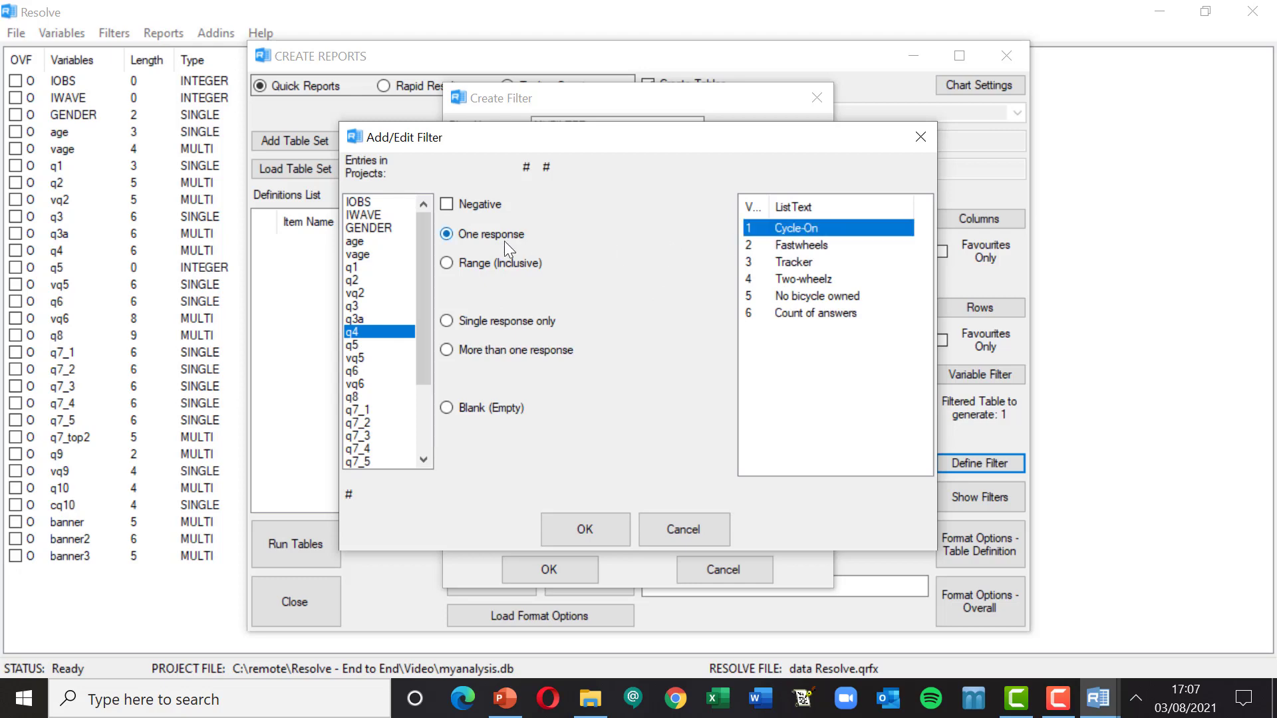
left_click(449, 263)
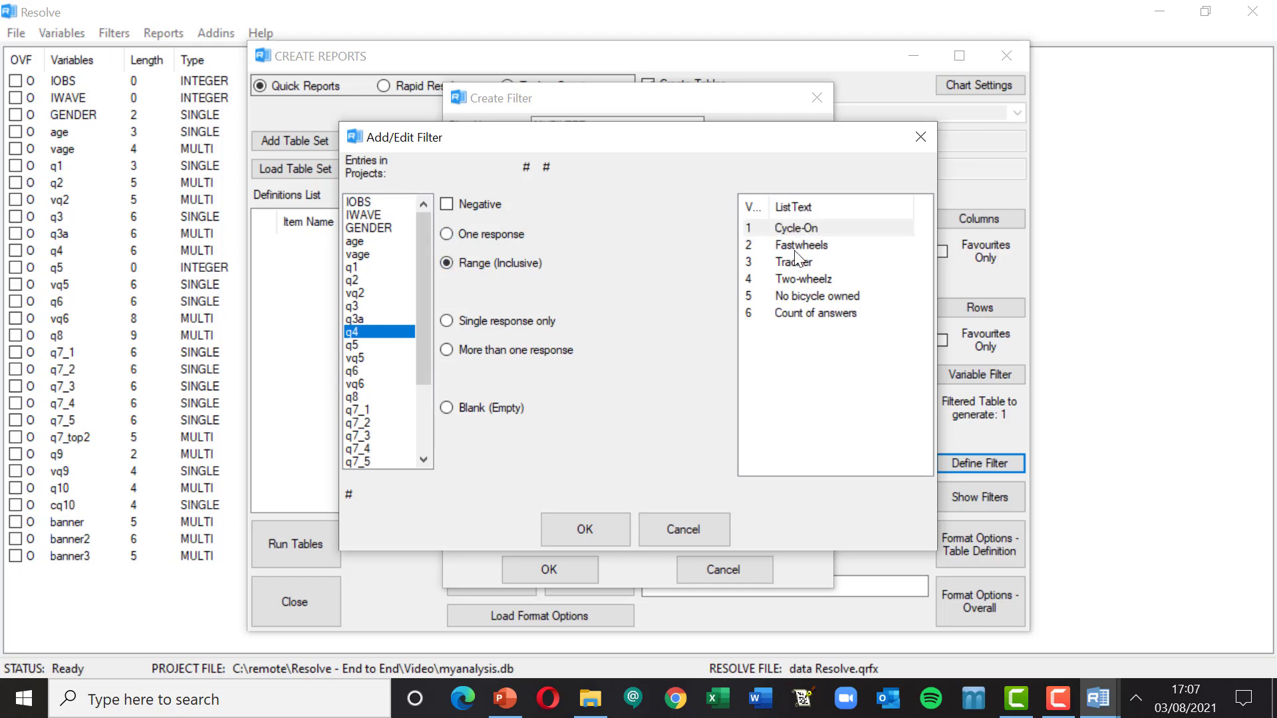
left_click(806, 233)
left_click_drag(807, 229, 811, 264)
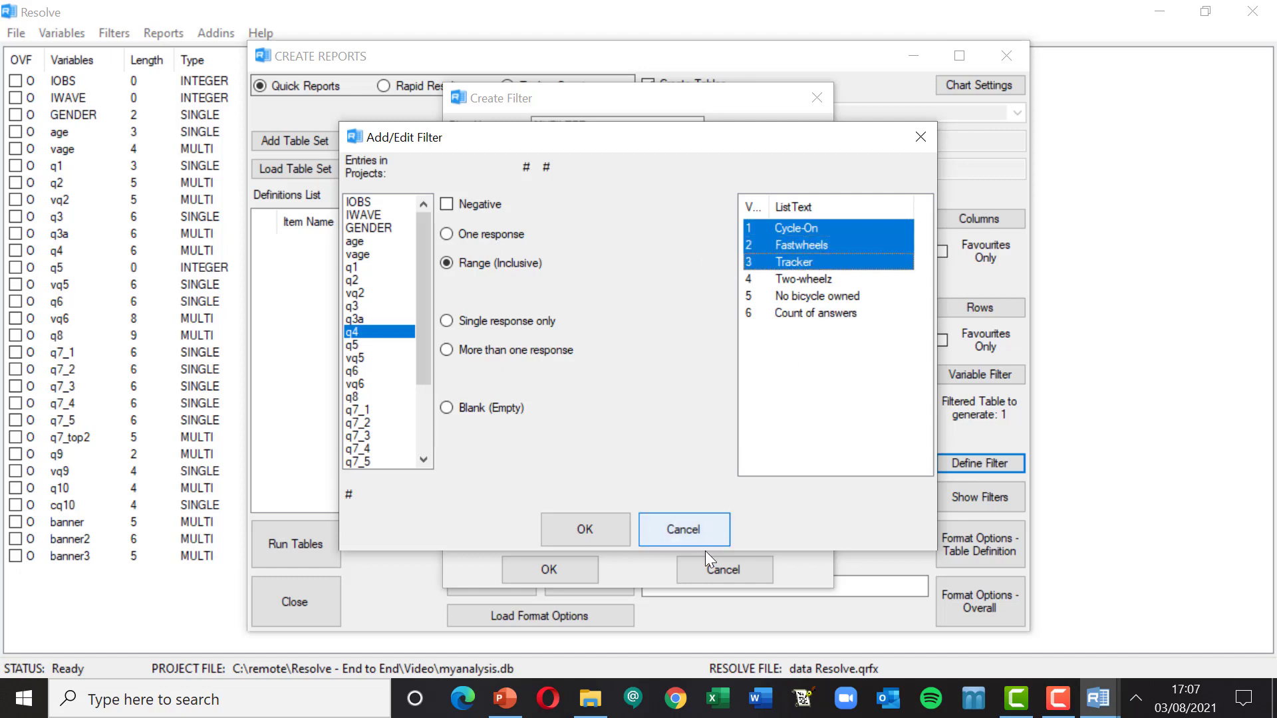
left_click(591, 530)
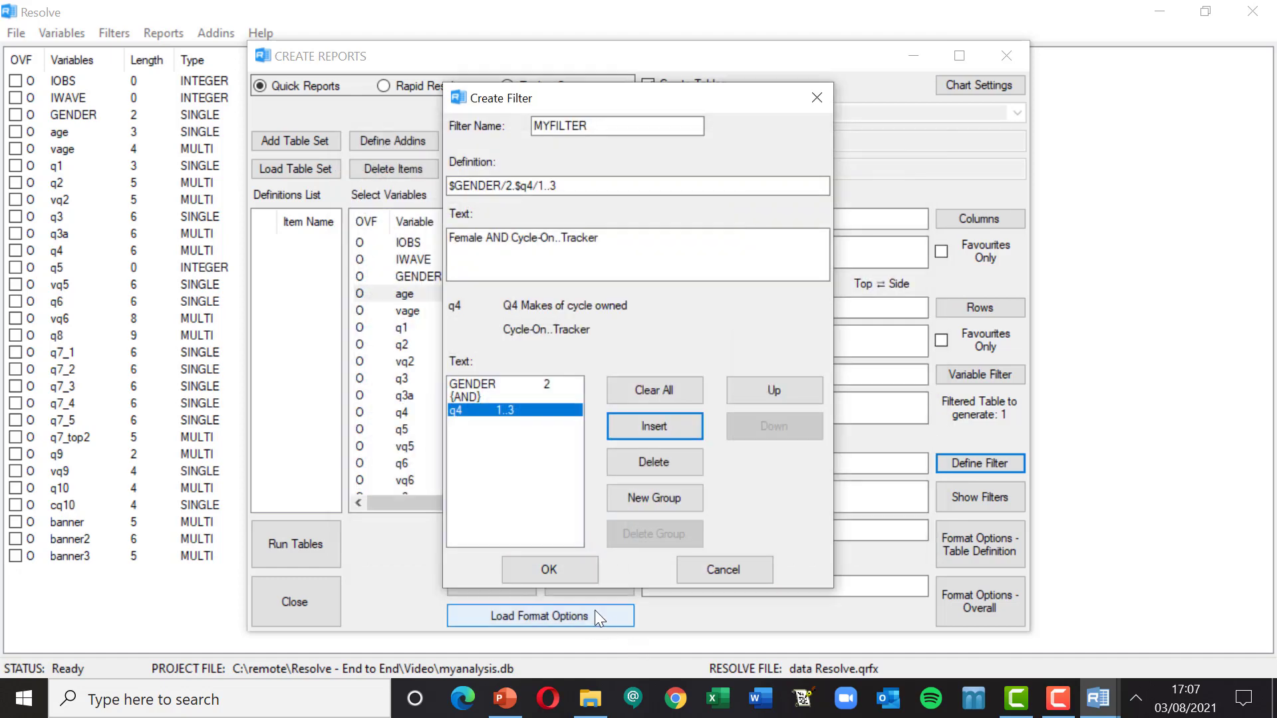
left_click(531, 570)
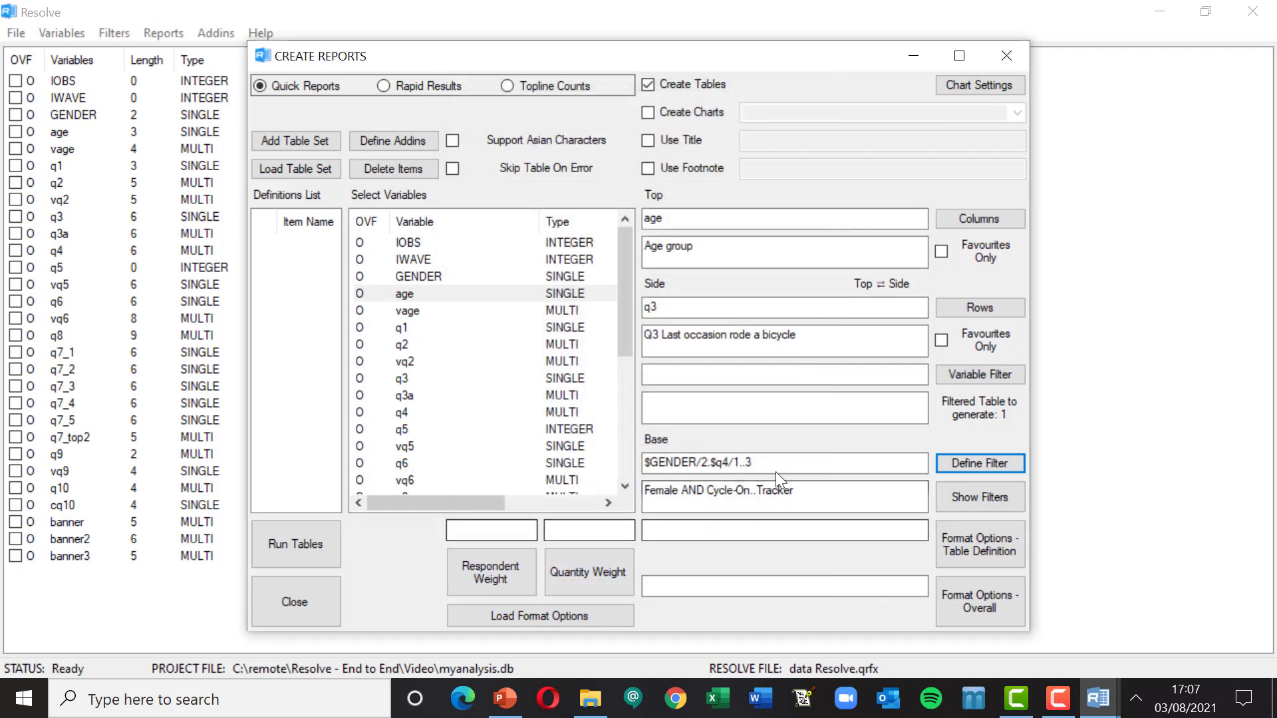
Step: Replace the base description text with "Females choosing main brands"
key("Tab")
type("Females c")
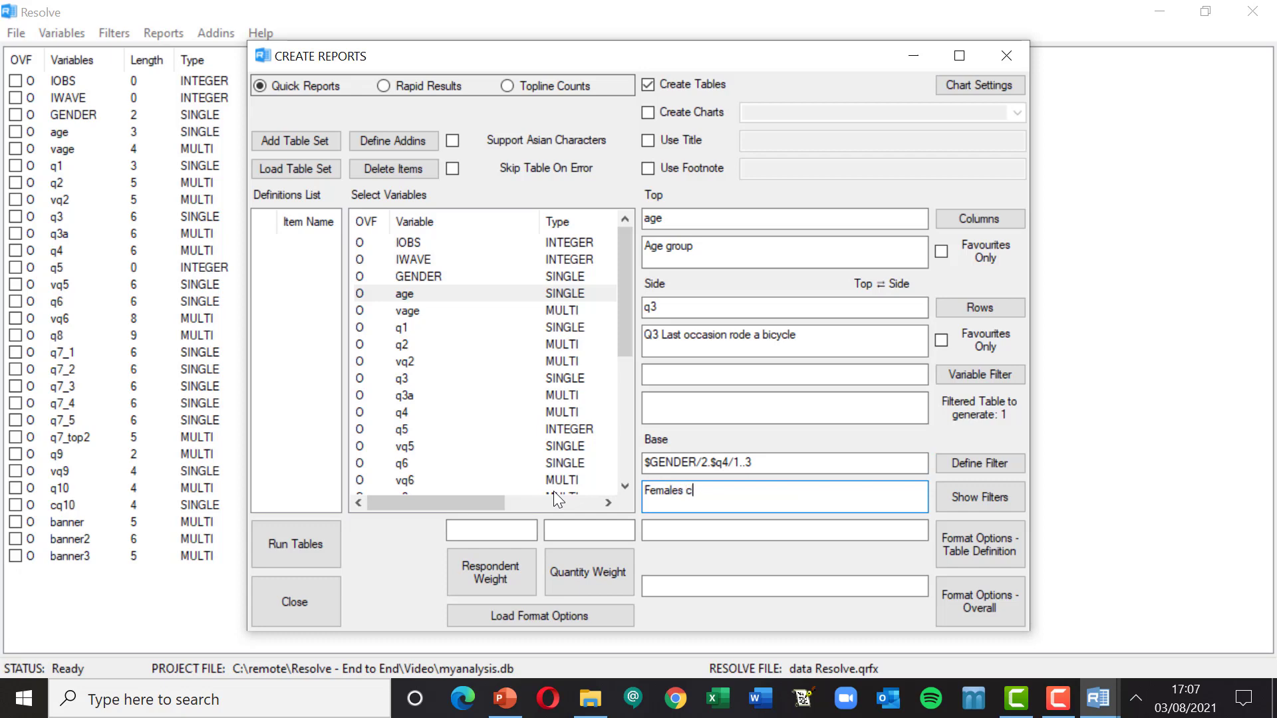
type("hoosing")
type("main brands")
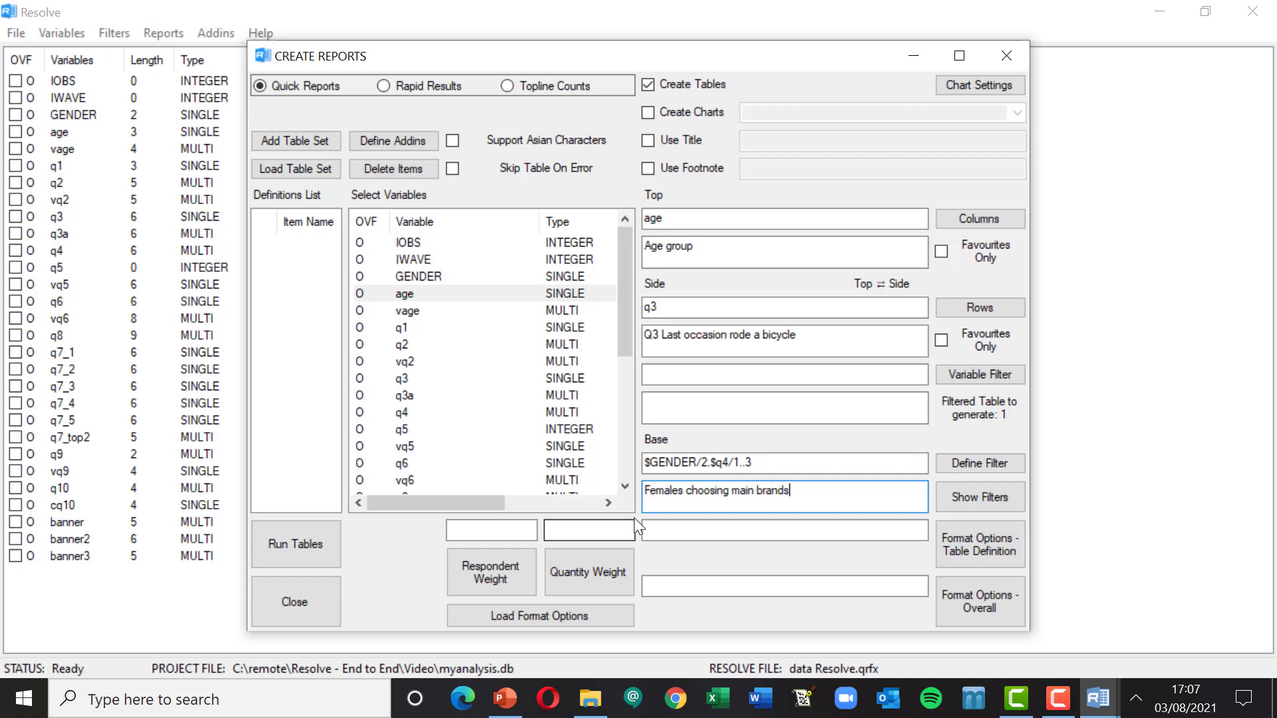
Step: Create a table set for the q3 by age report with the female main-brands base
left_click(289, 552)
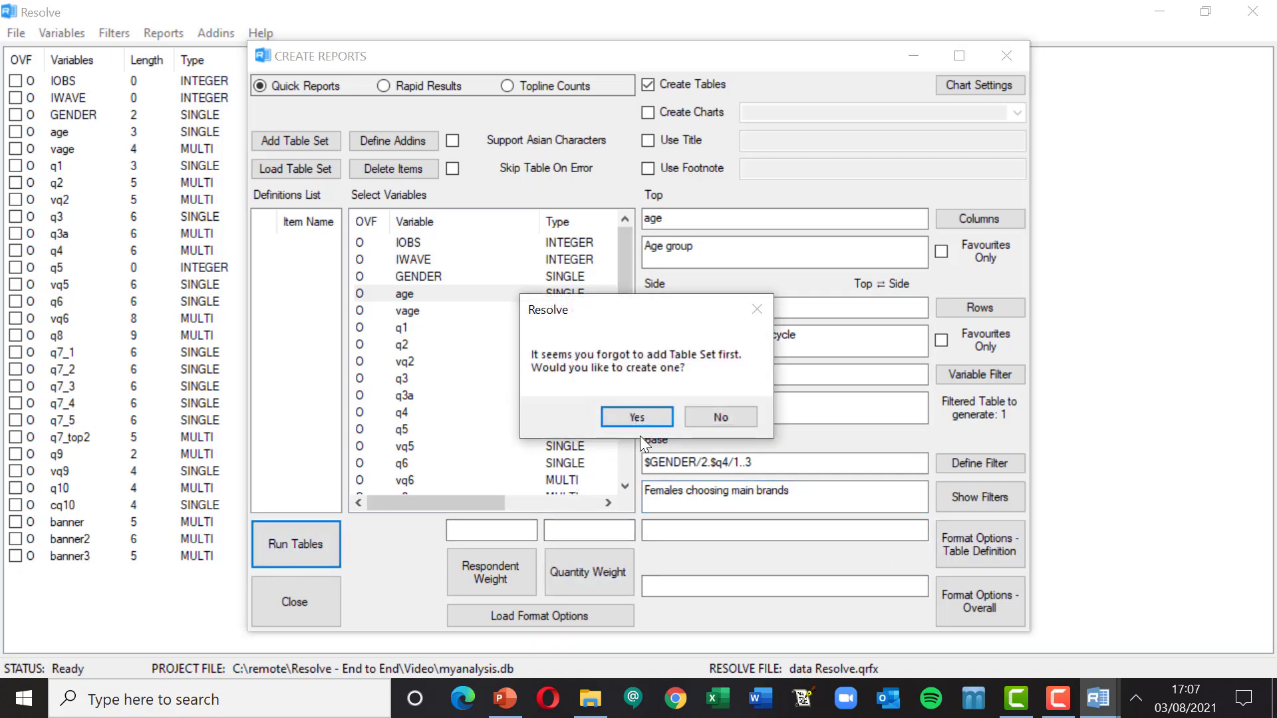
left_click(629, 417)
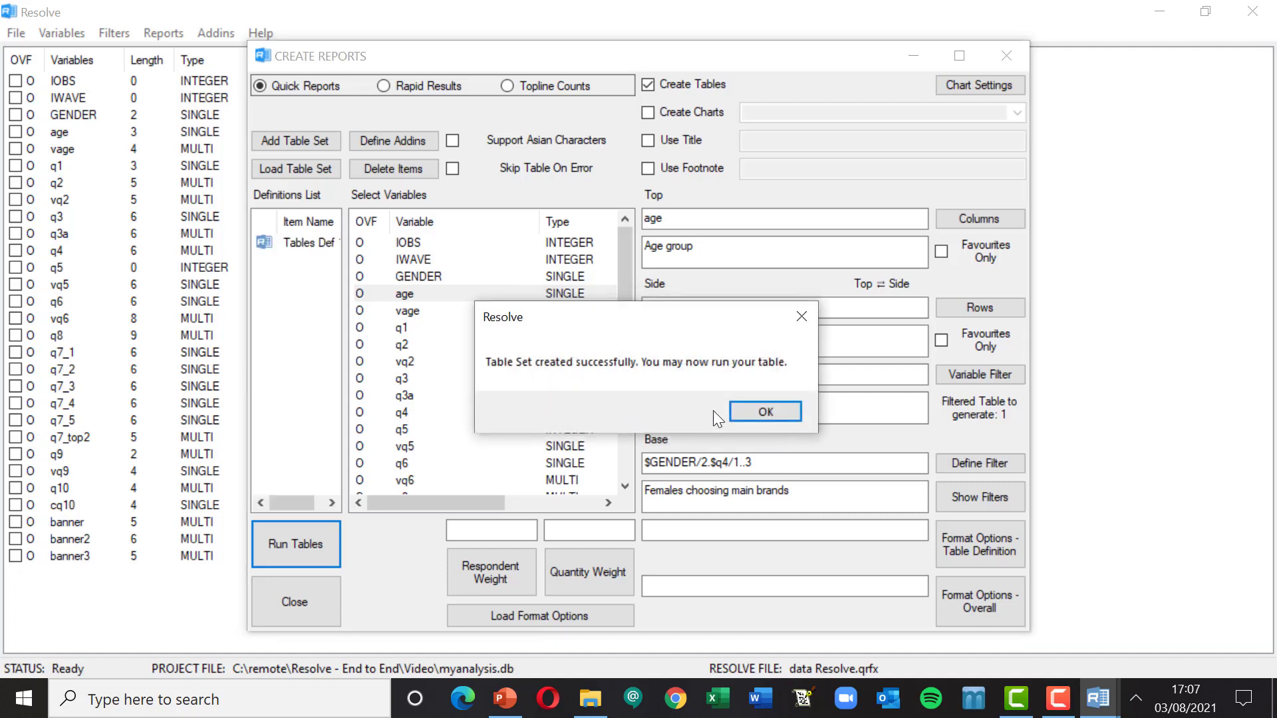
left_click(770, 413)
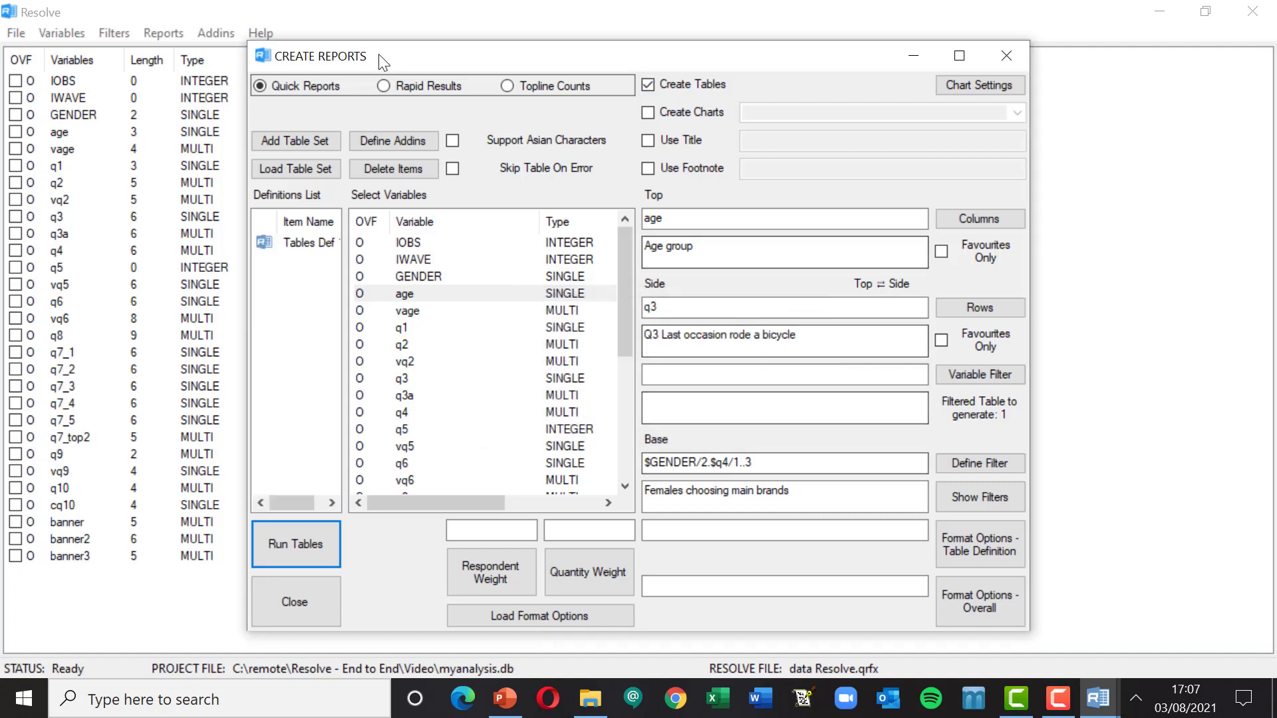
Step: Run the tables, saving the table definition as saved_tables, and open the resulting tables text file
left_click(297, 546)
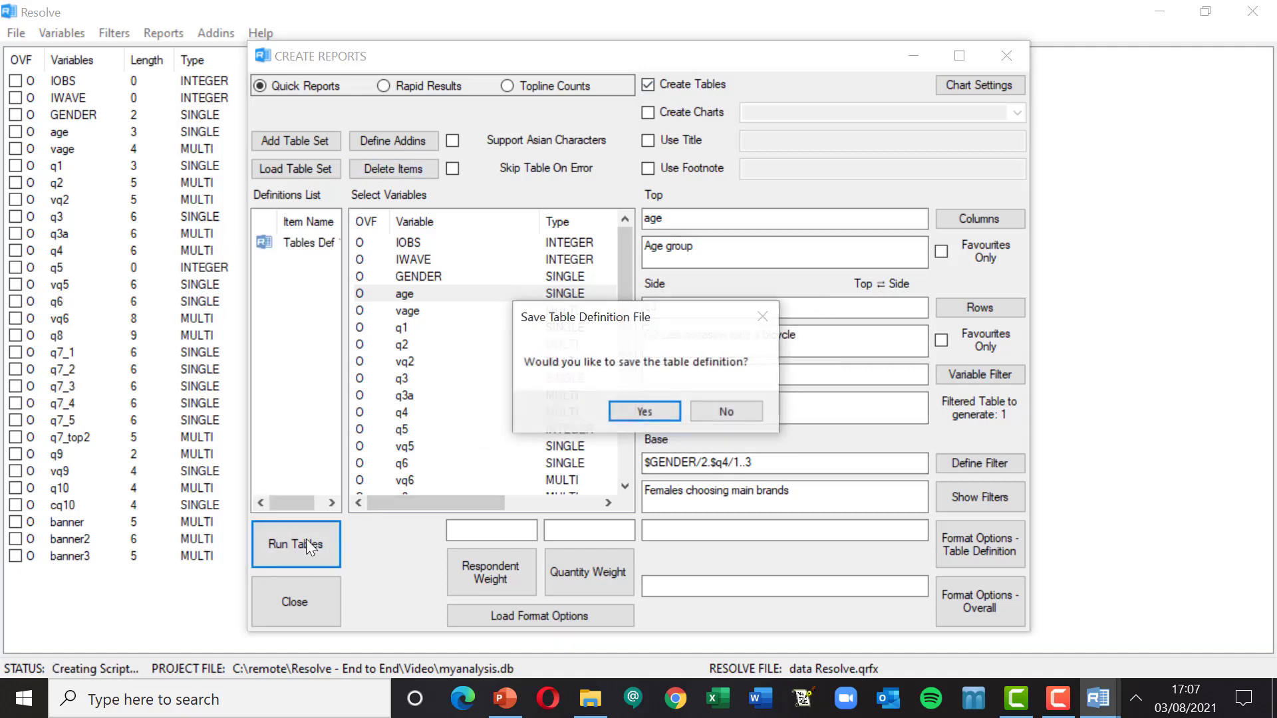
left_click(636, 408)
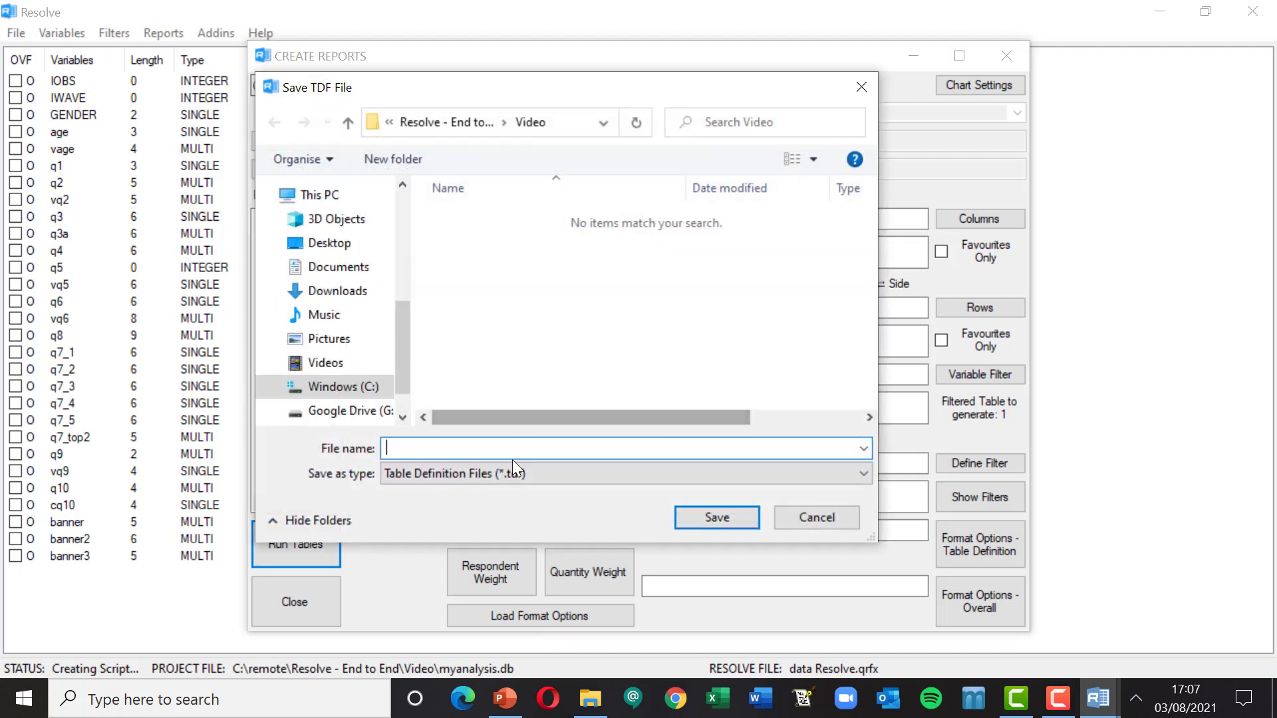
type("s")
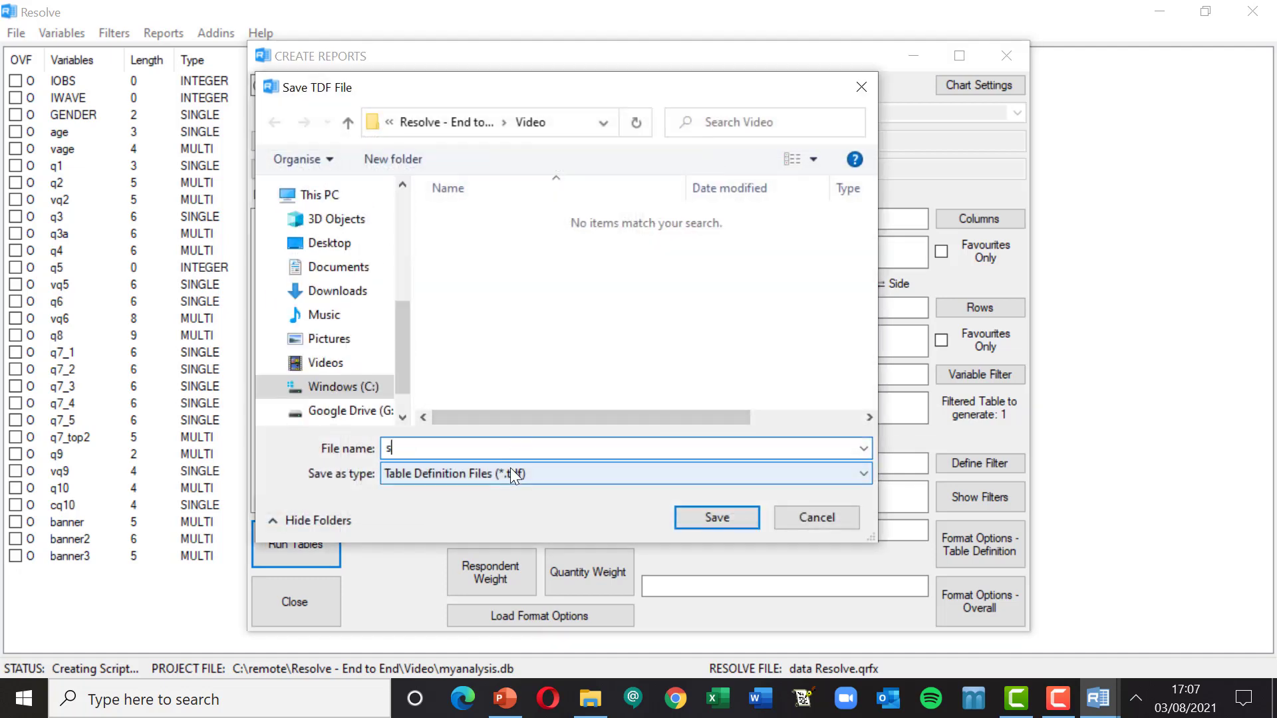
type("aved_tables")
left_click(701, 521)
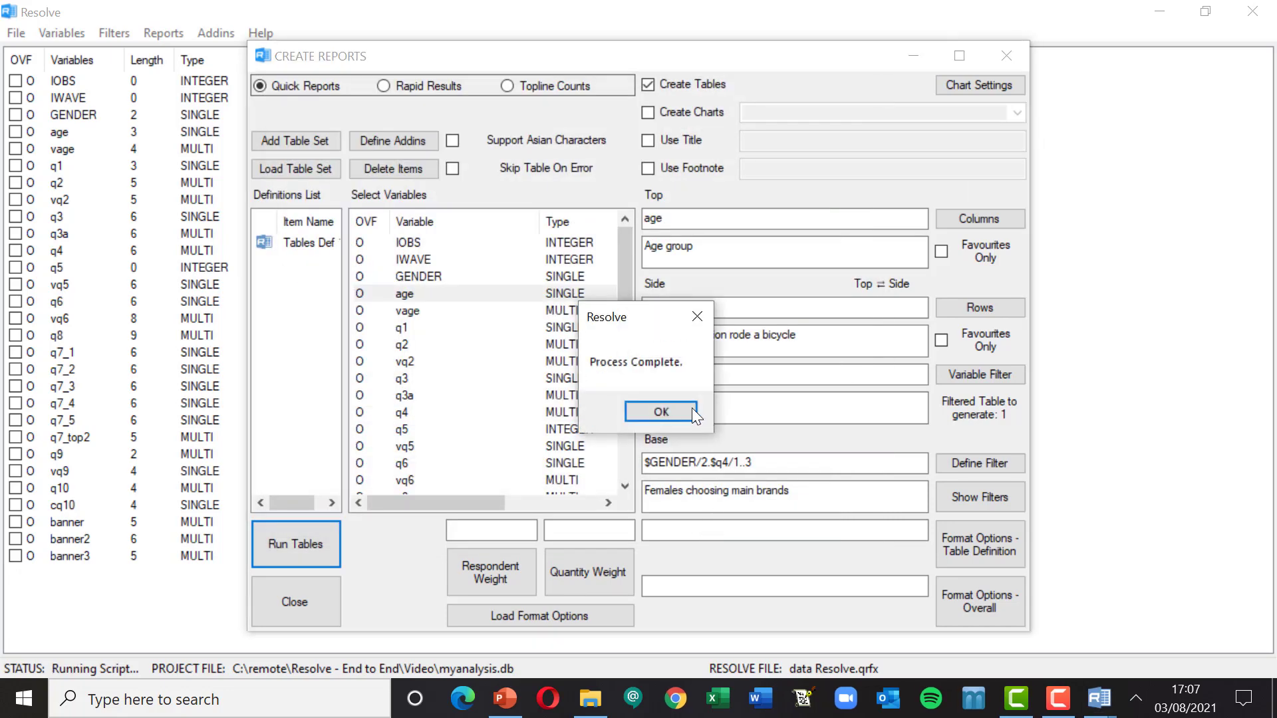
left_click(672, 410)
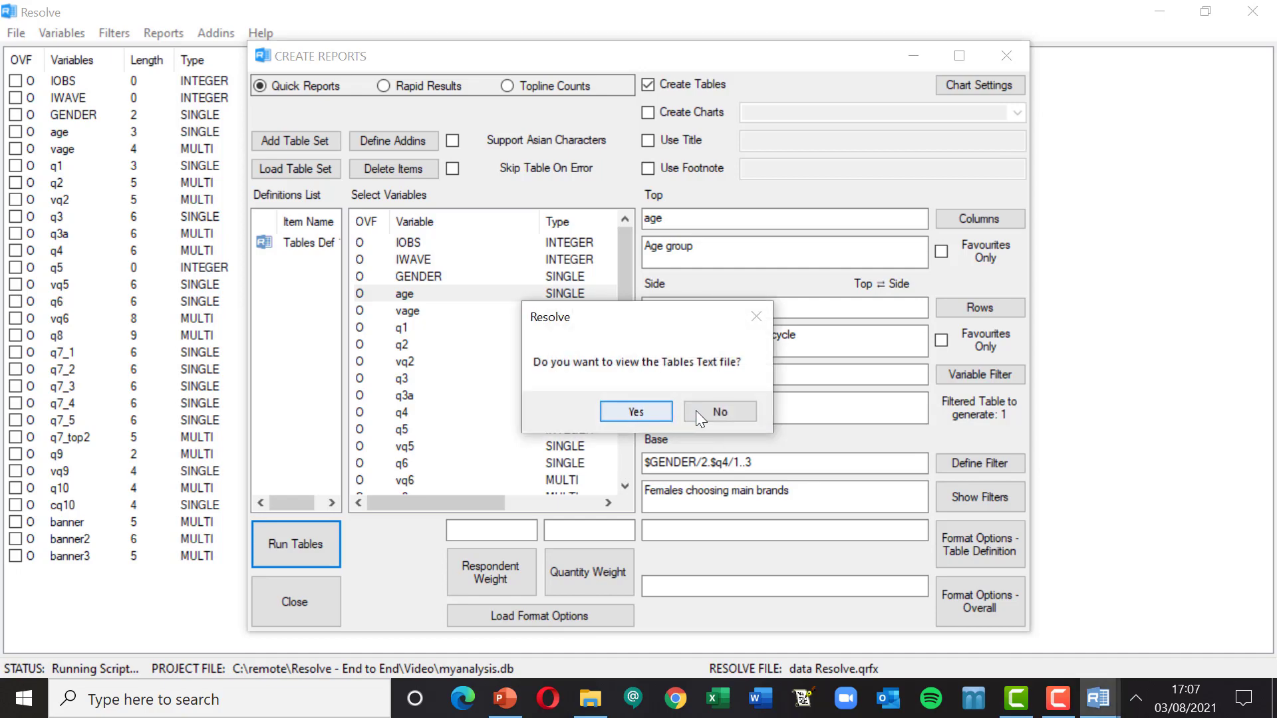
left_click(632, 410)
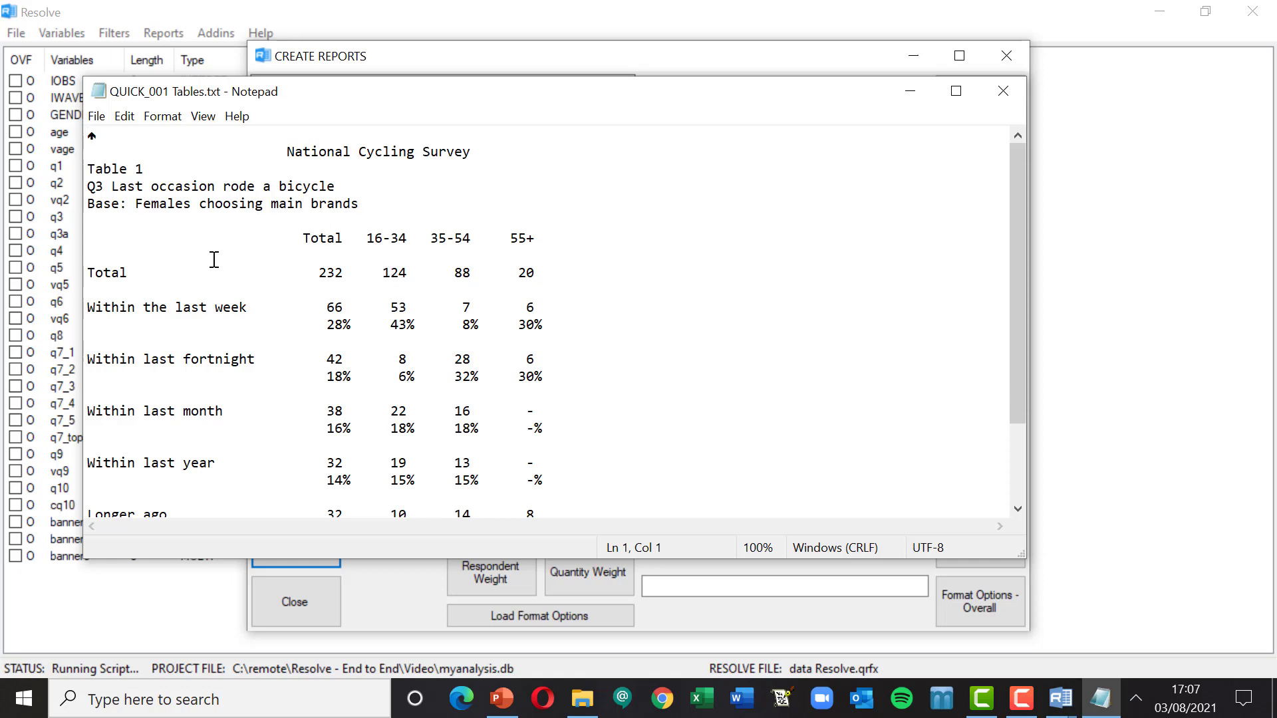
Step: Review the base text and figures of the filtered table in the text file, close it, and skip the CSV file
scroll(215, 261, "down", 2)
scroll(219, 265, "up", 2)
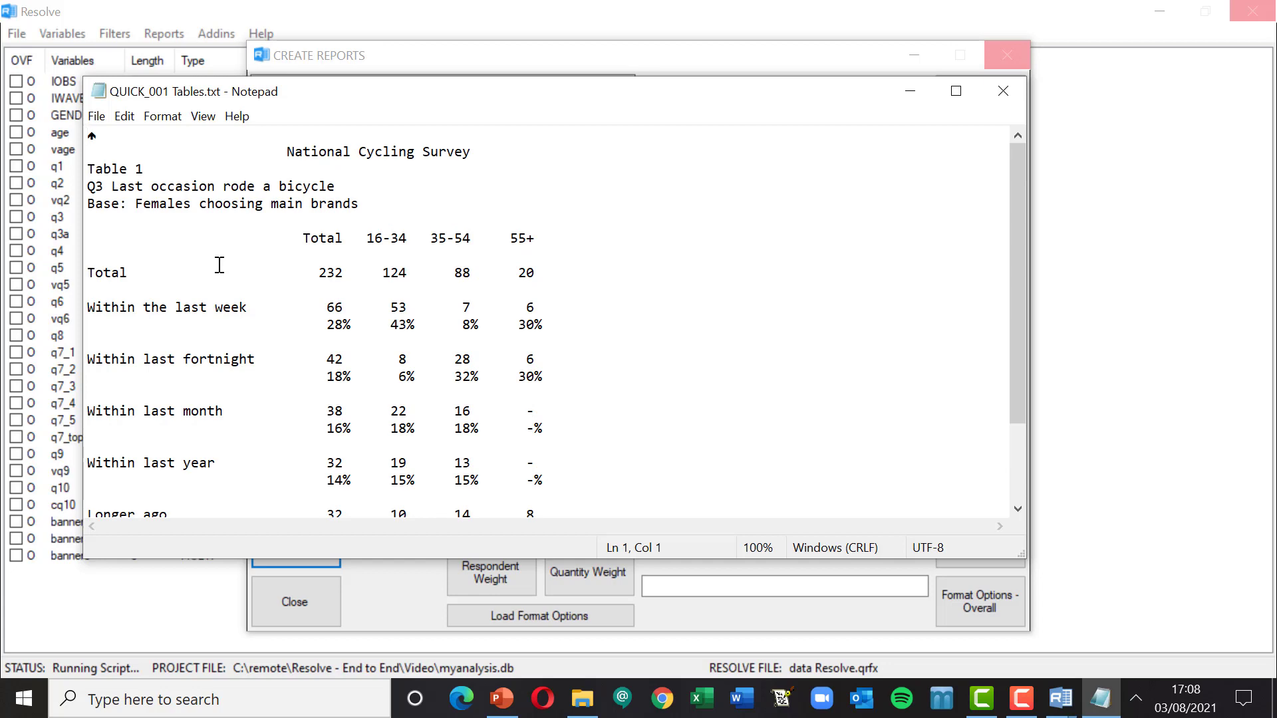
left_click(1004, 100)
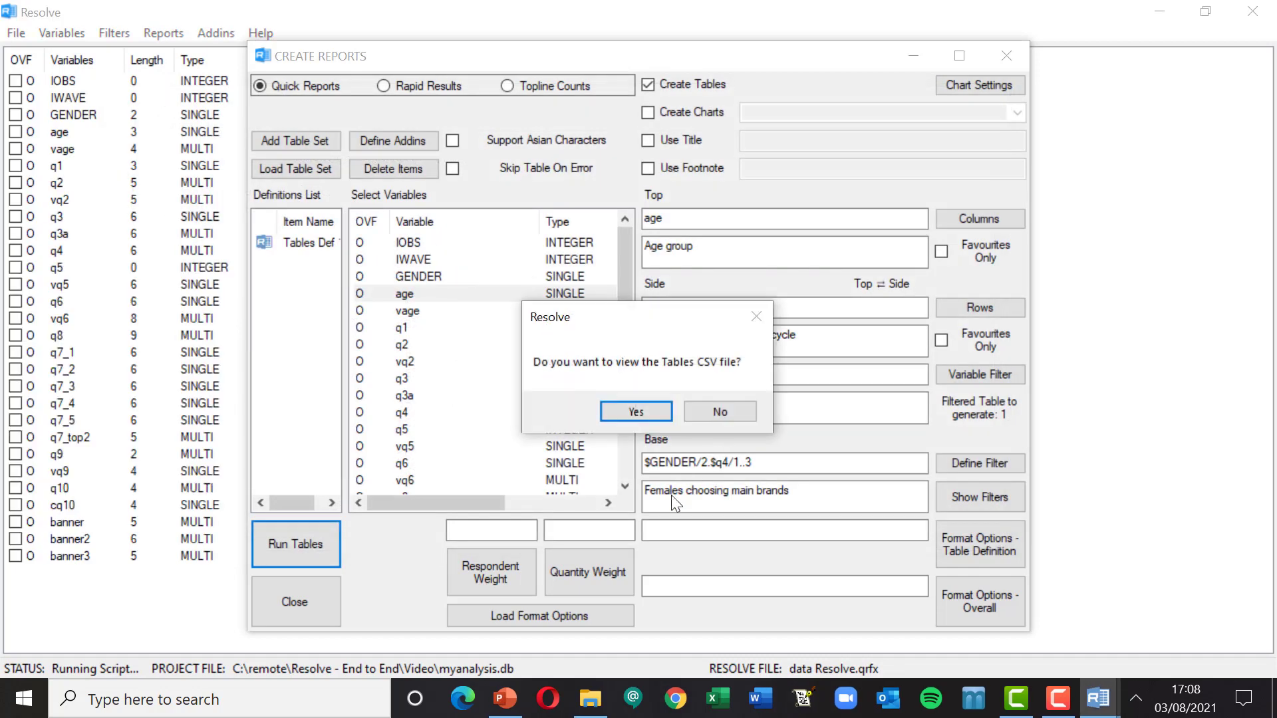
left_click(723, 413)
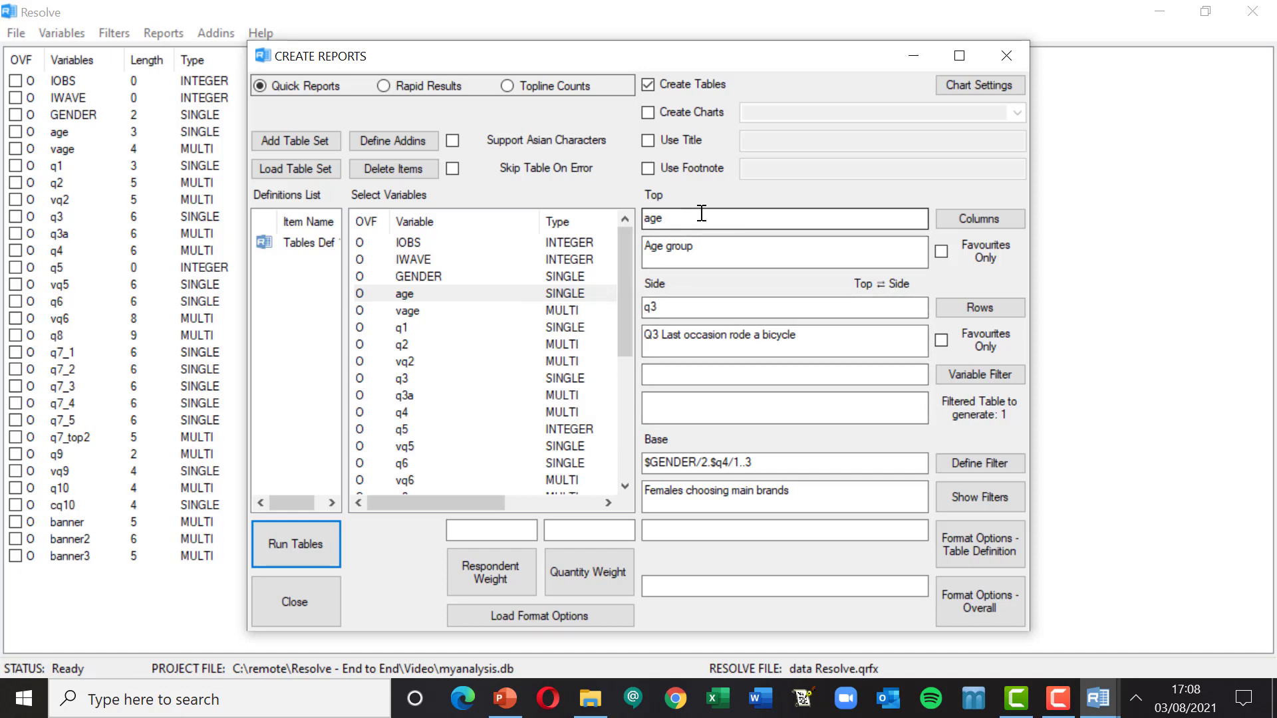
Step: Look at the settings available for Rapid Results and Topline Counts, and return to Quick Reports
left_click(384, 86)
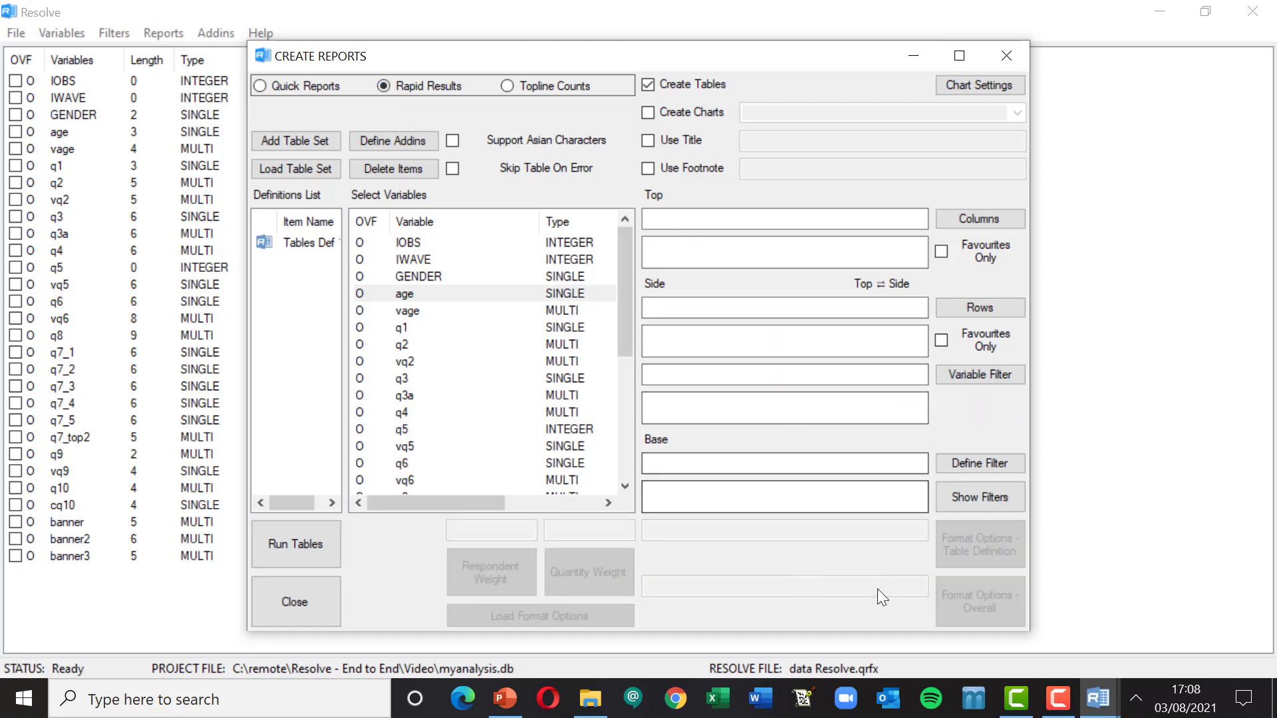
left_click(259, 86)
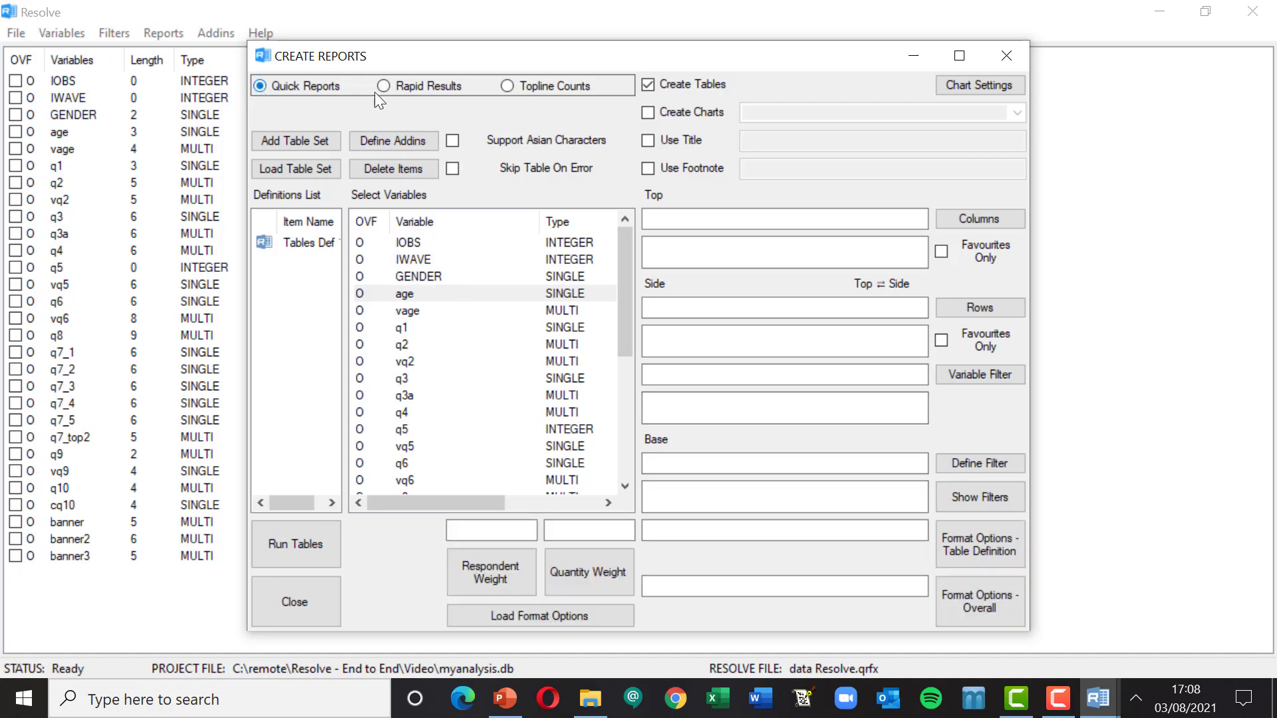
left_click(507, 86)
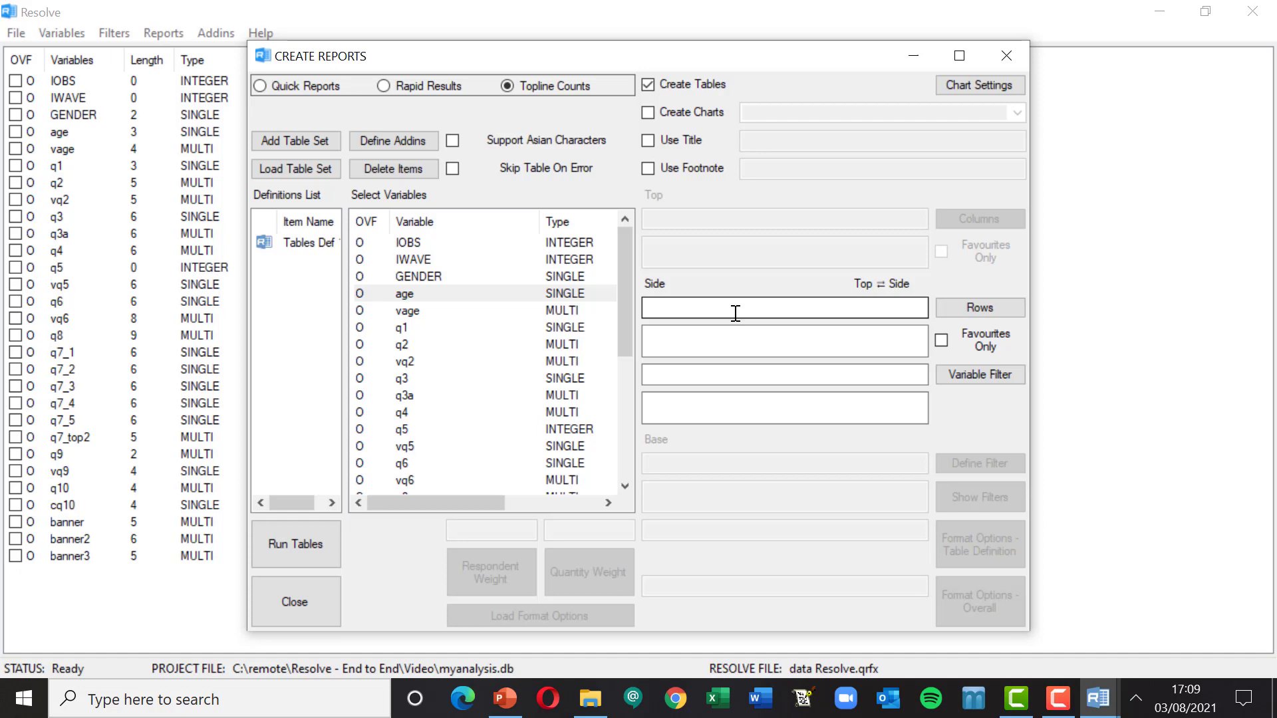
left_click(262, 87)
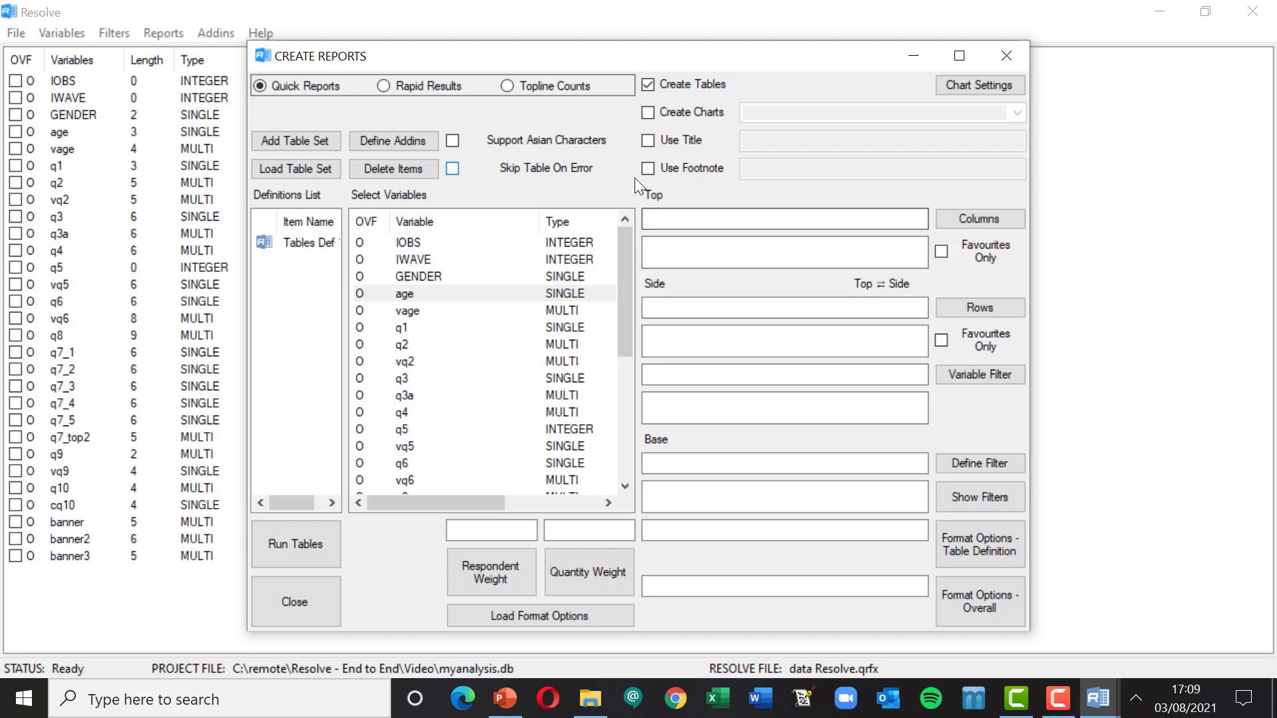
Step: Look at the text fields that the report title and footnote options enable, and turn both options off again
left_click(648, 141)
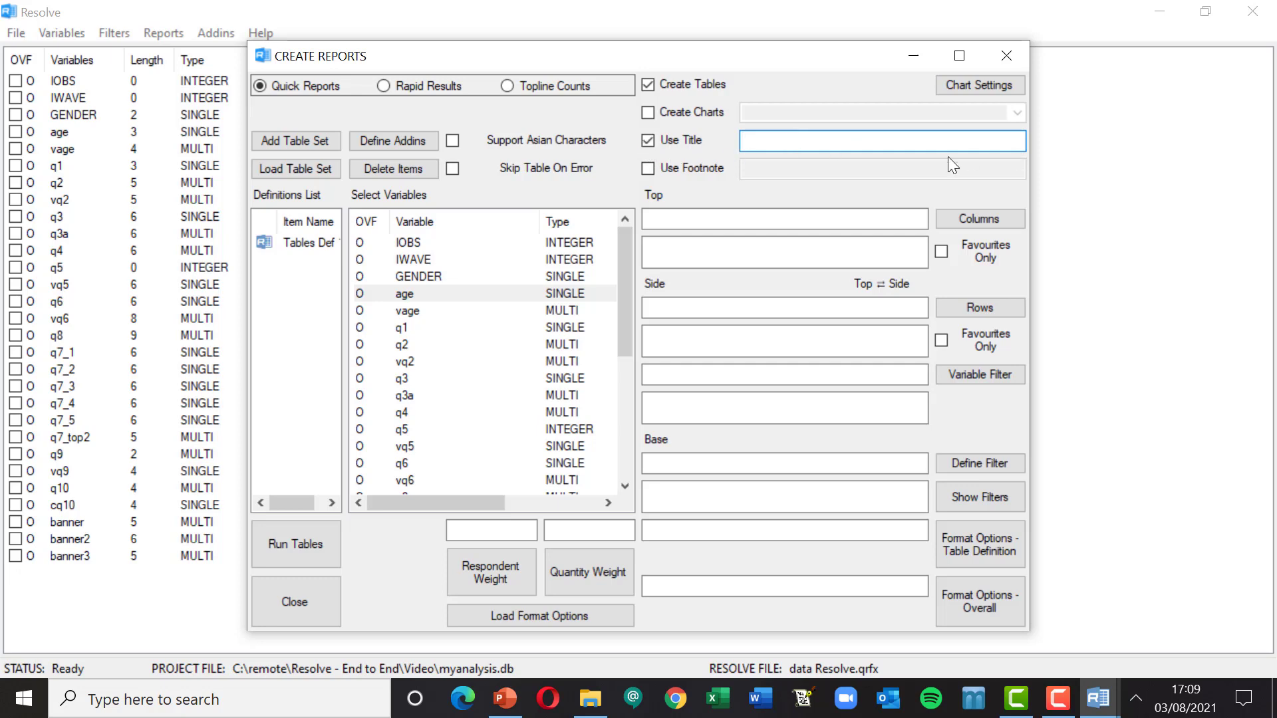
left_click(646, 168)
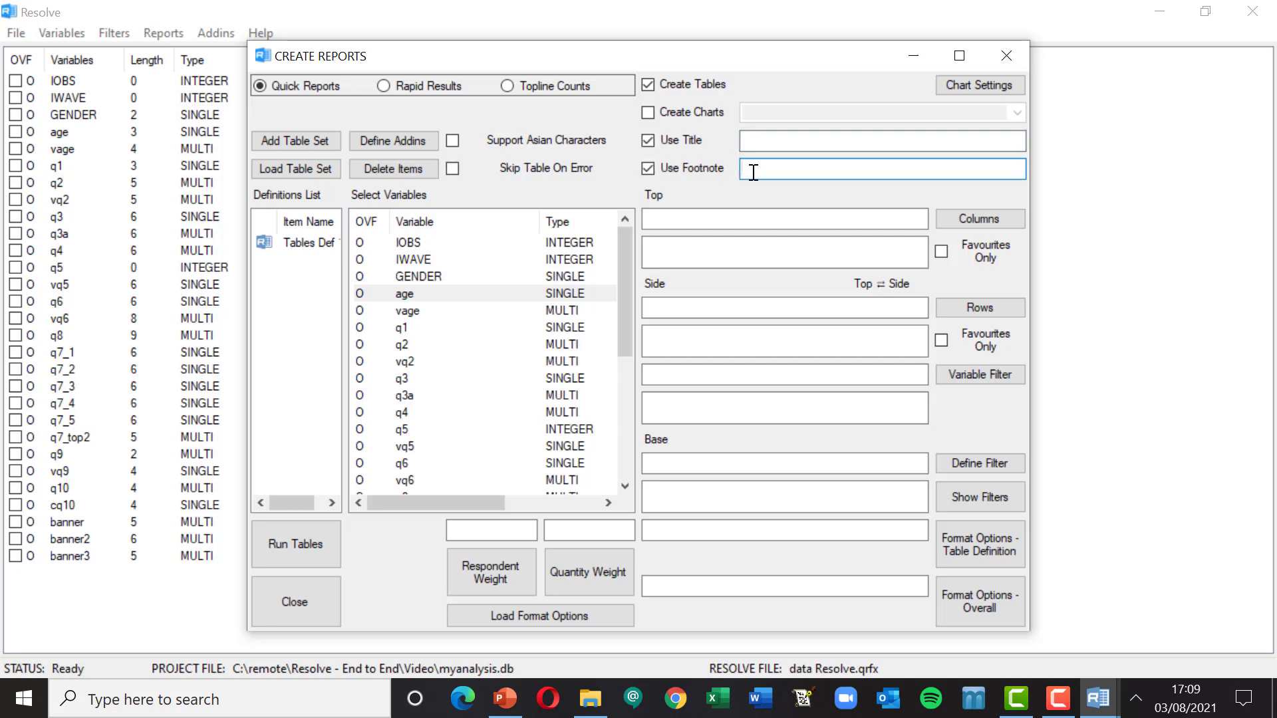
left_click(651, 169)
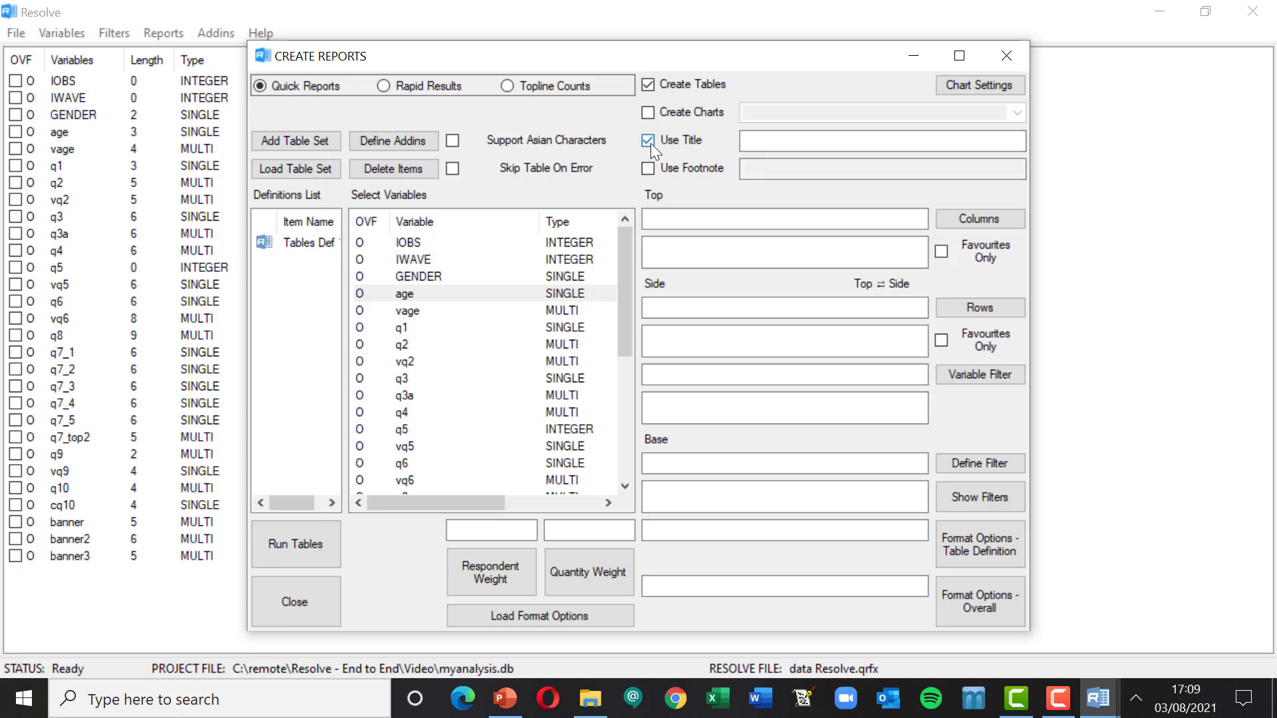
left_click(650, 142)
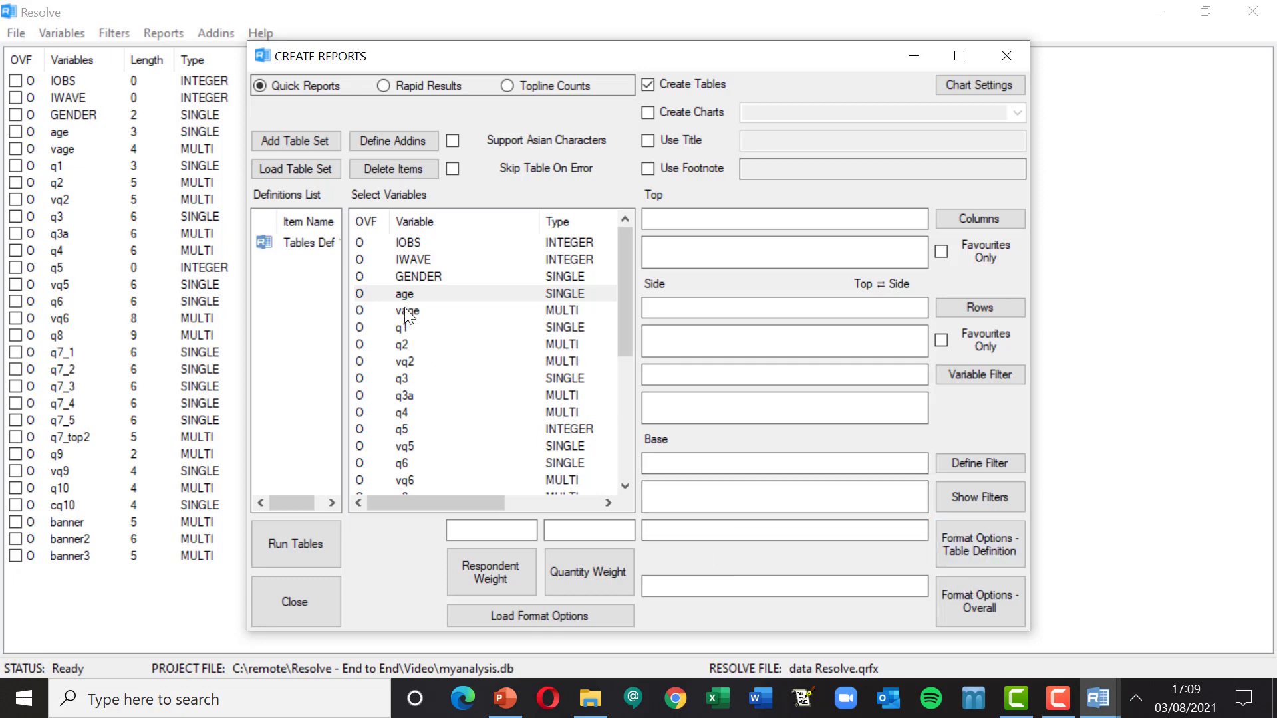
Step: Set up a quick report with q3 as the side variable and age as the top variable
left_click_drag(405, 378, 741, 308)
left_click_drag(405, 294, 736, 229)
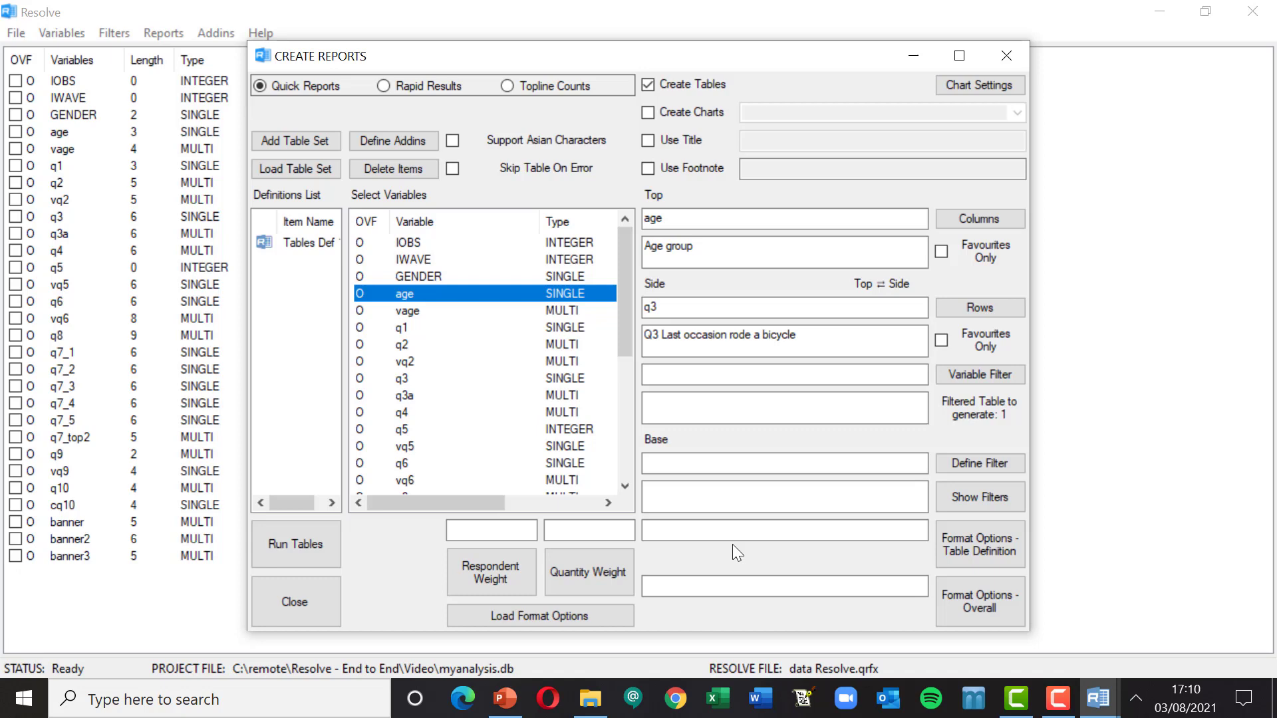
Step: Add the overall format option DPR to the report so that percentages use 1 decimal place
left_click(699, 583)
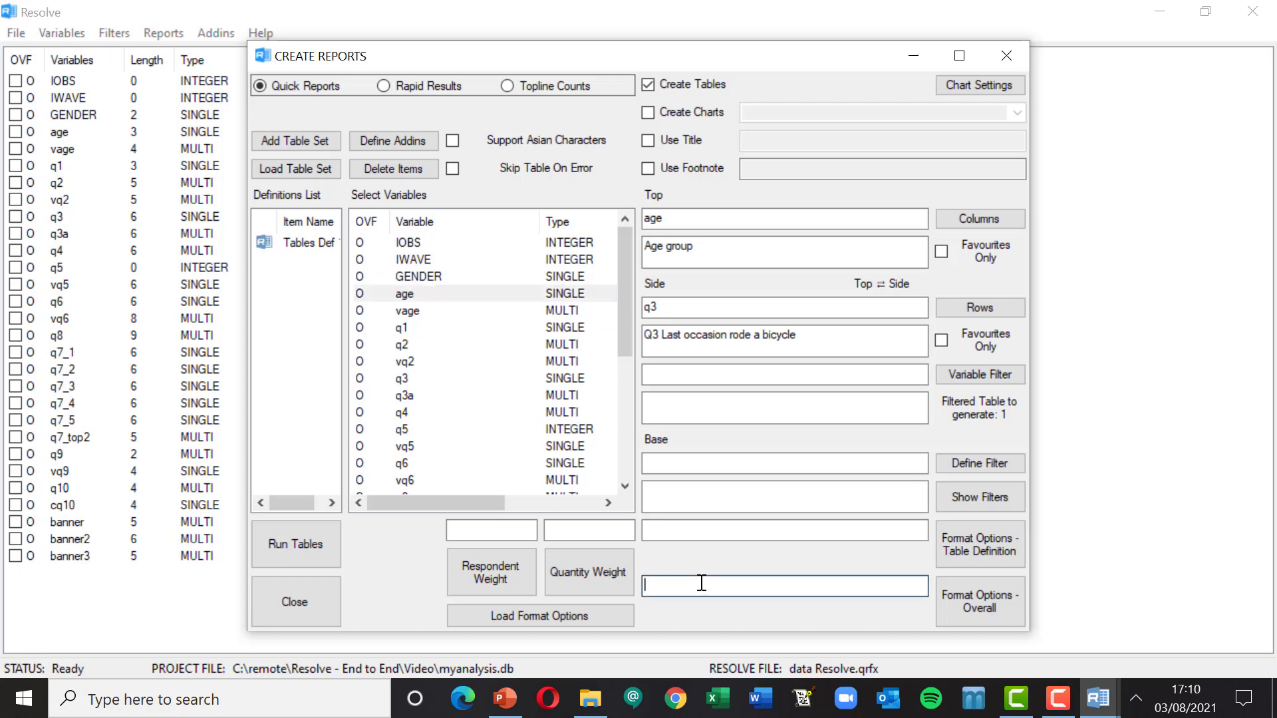
left_click(978, 609)
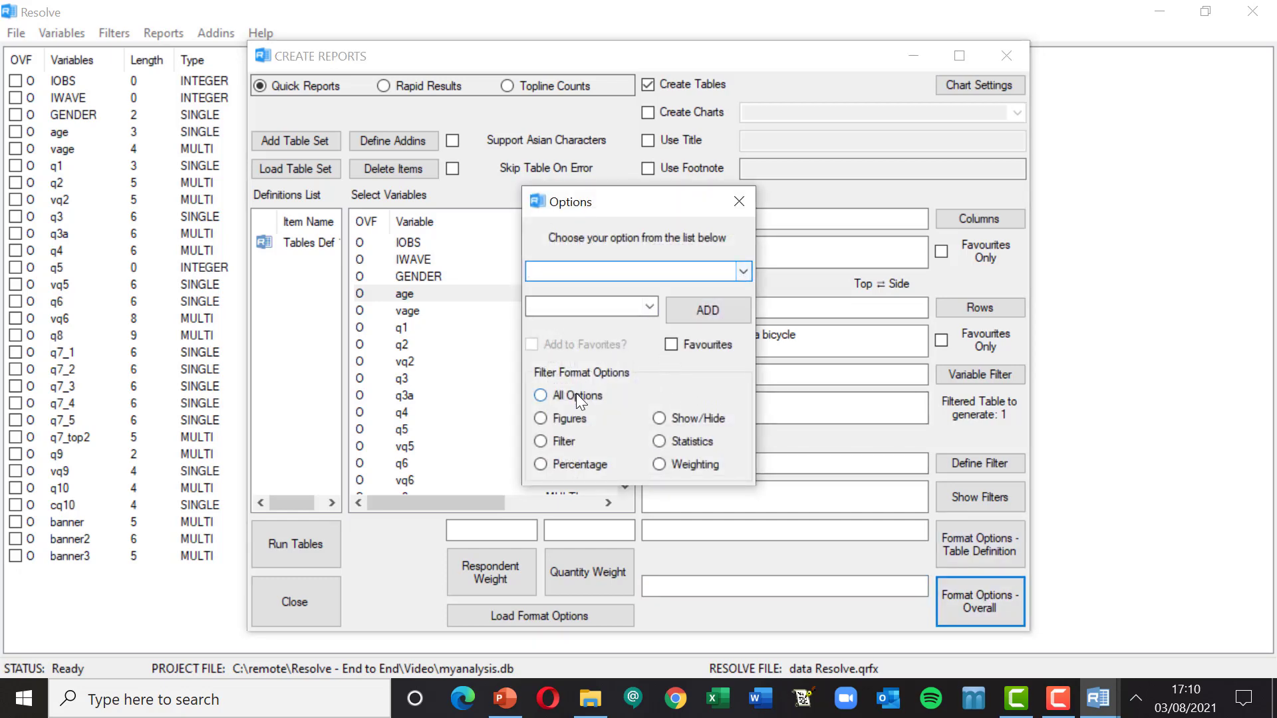
left_click(541, 465)
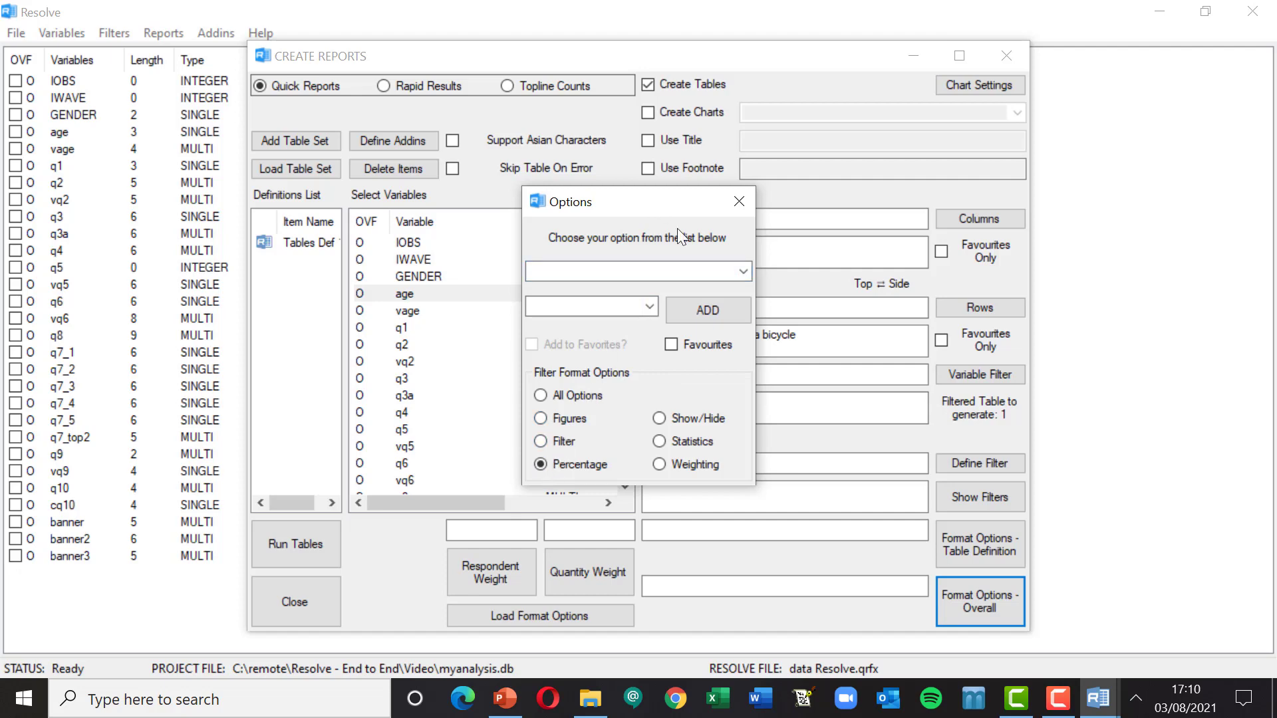
left_click(743, 272)
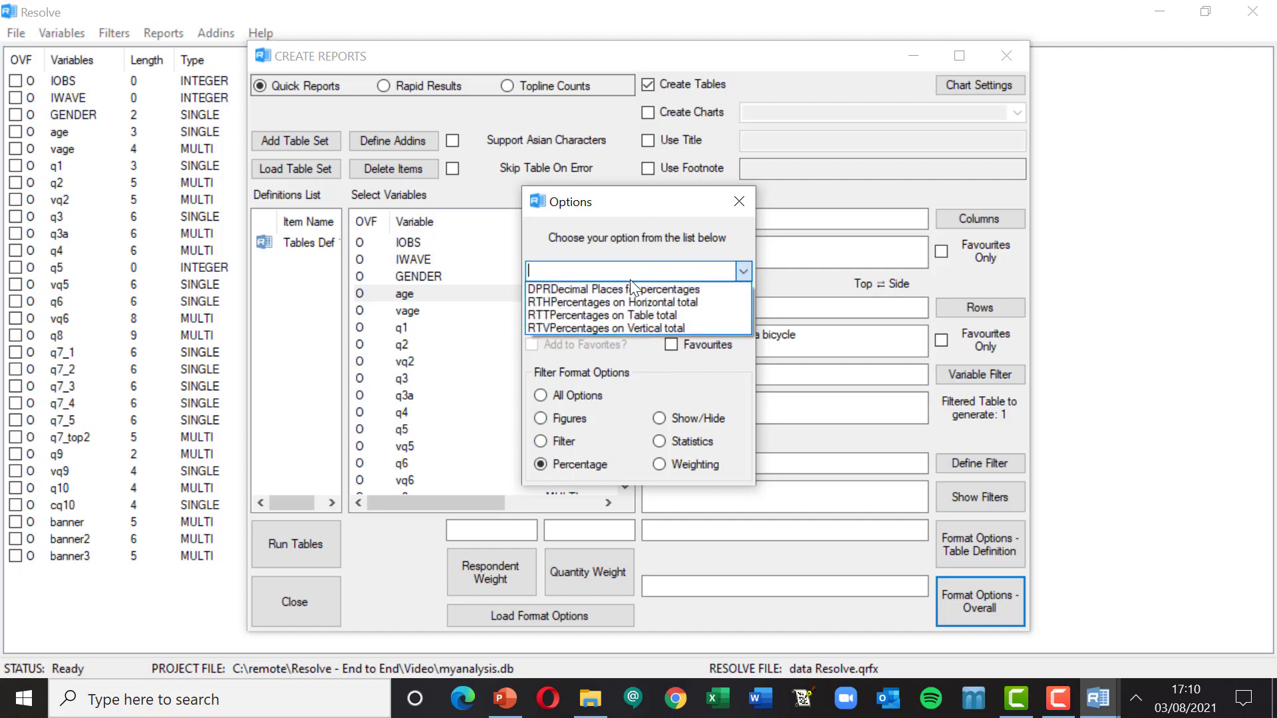
left_click(599, 289)
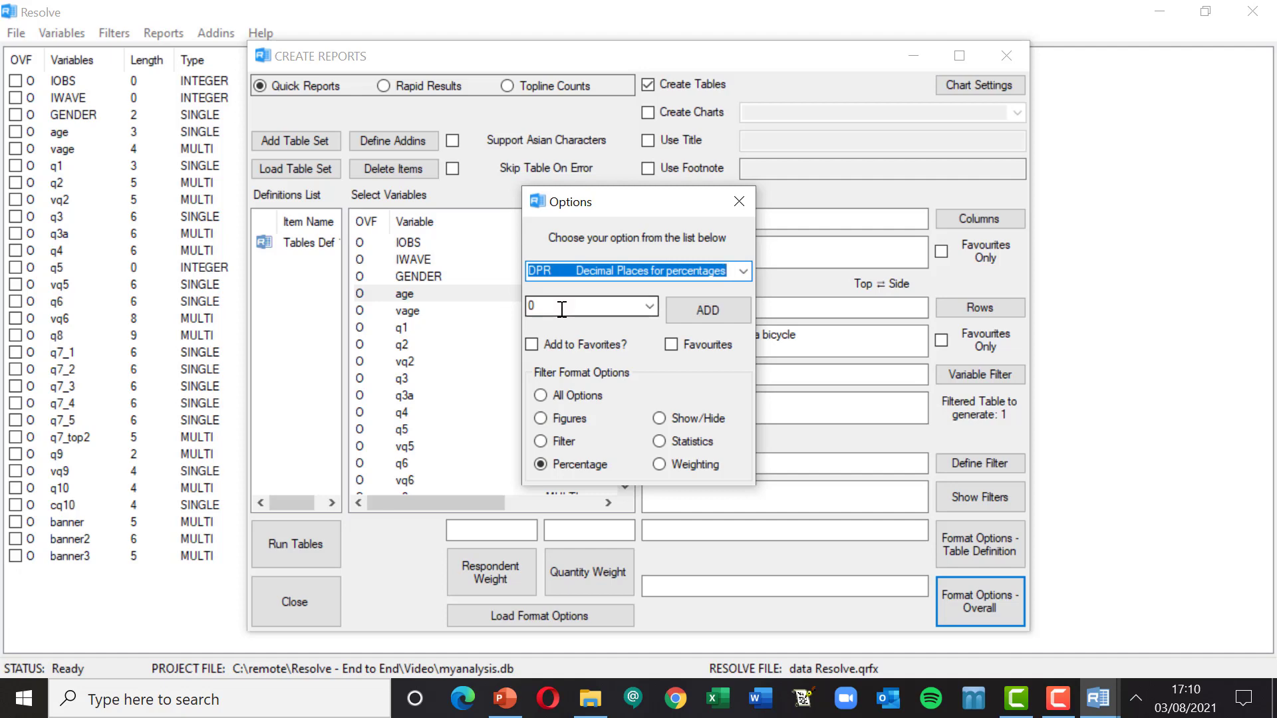
left_click(652, 307)
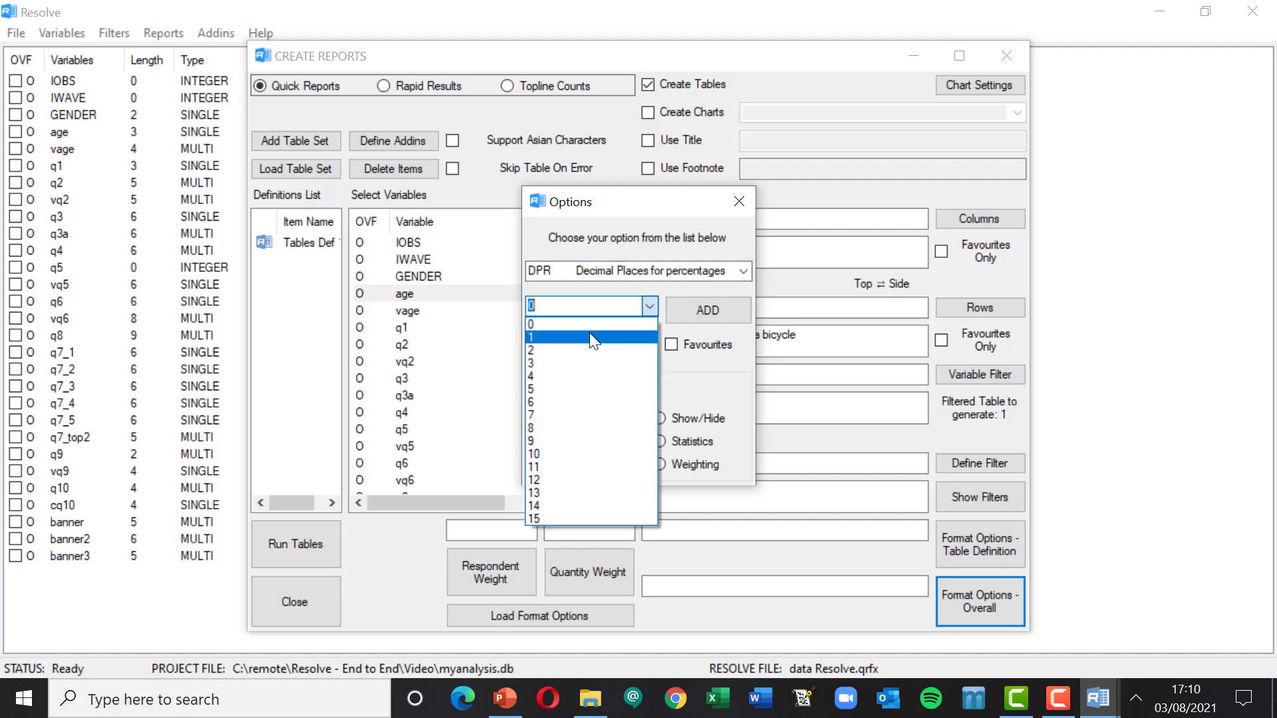
left_click(589, 332)
left_click(707, 312)
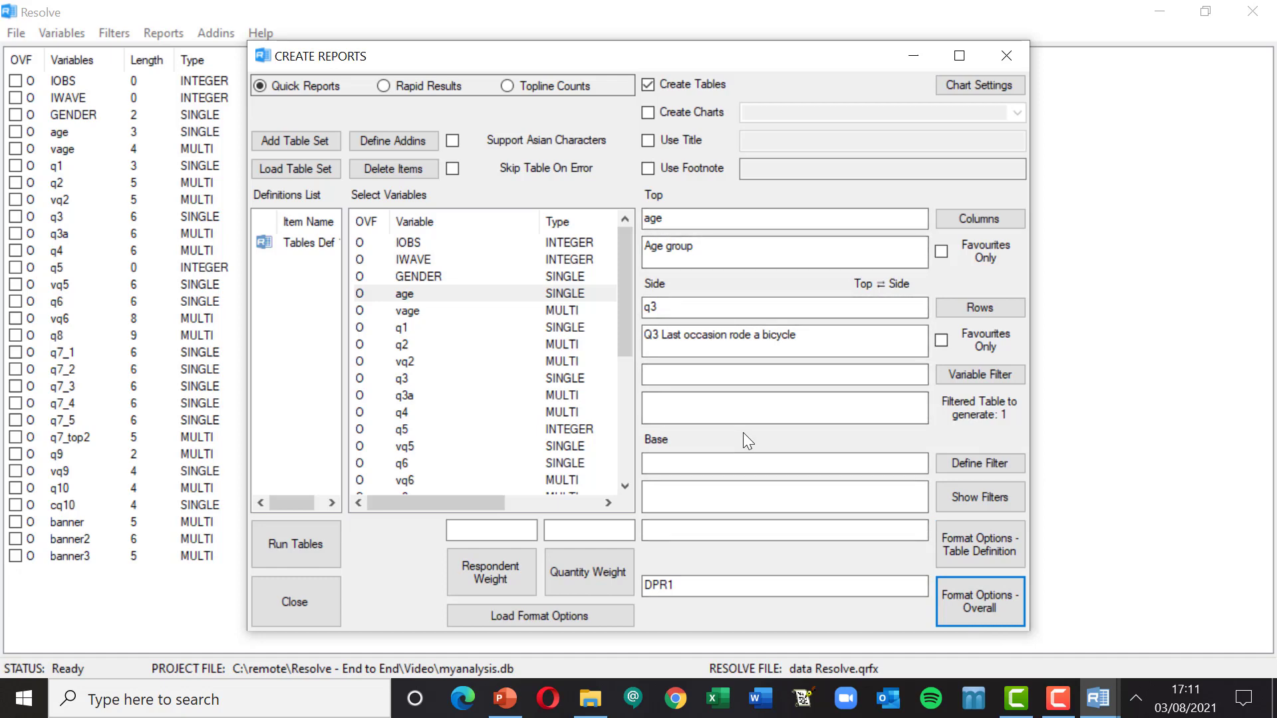
double_click(700, 589)
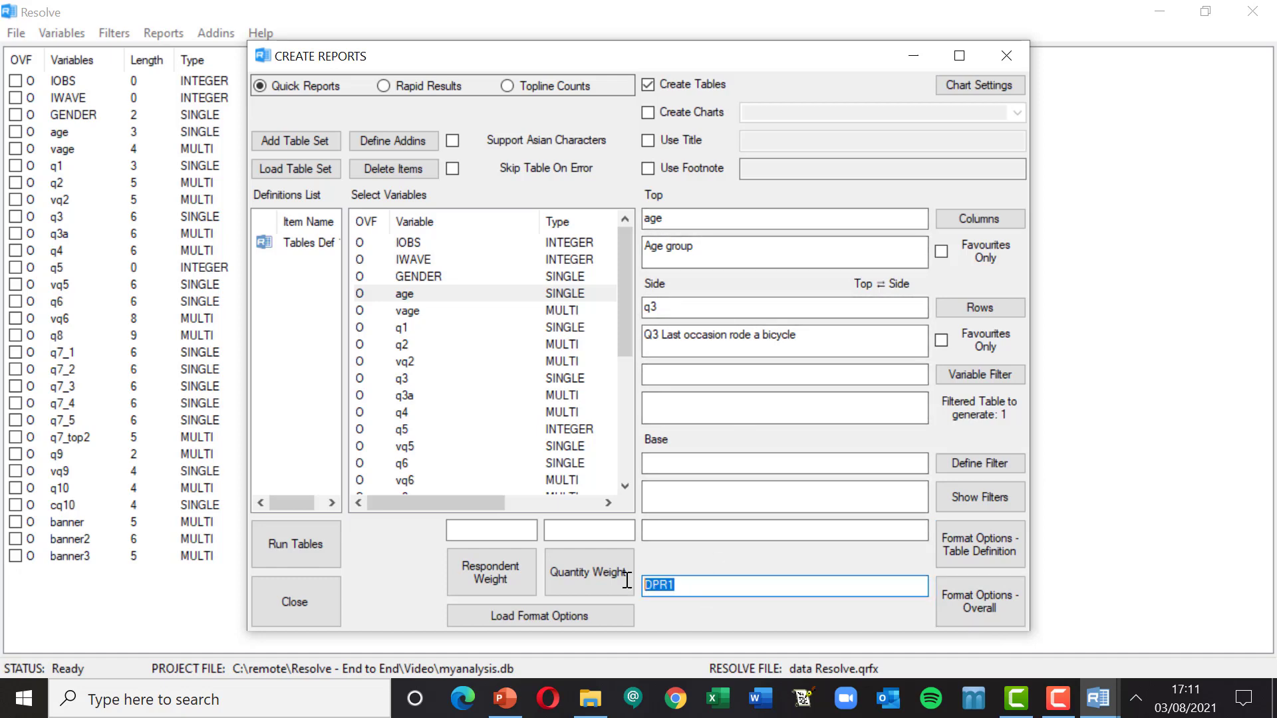
left_click(723, 530)
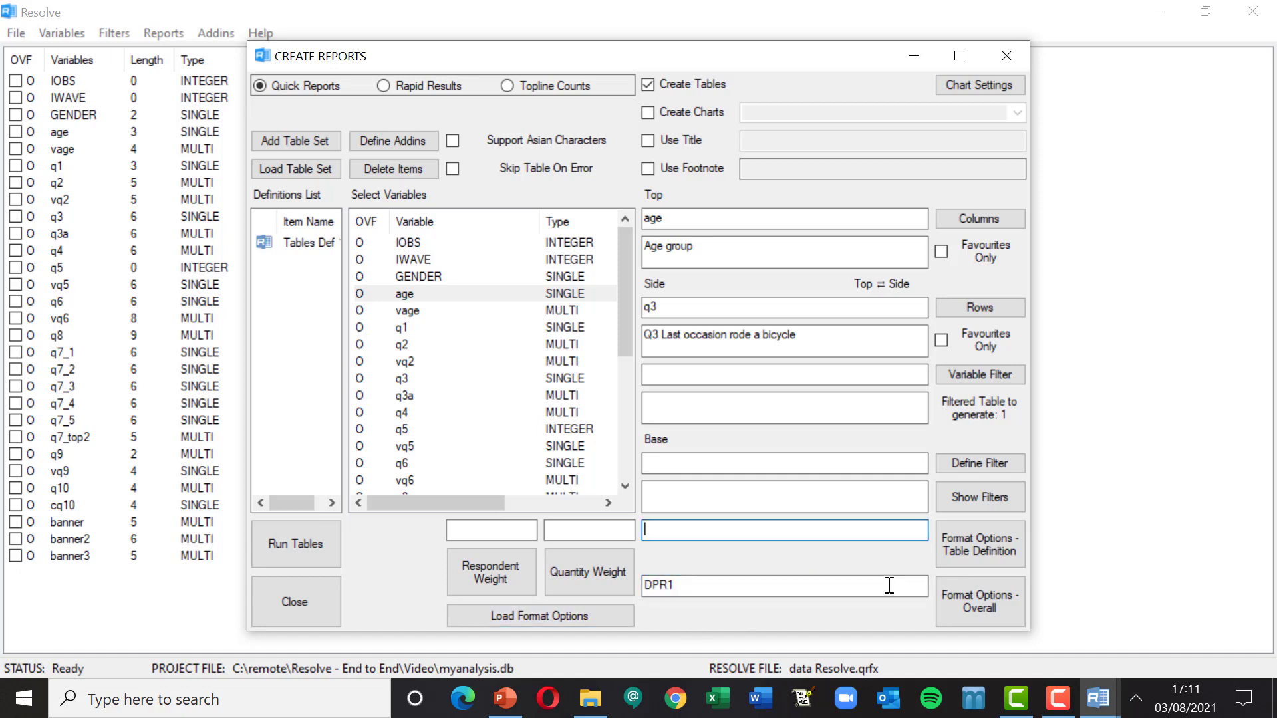
Step: Run the tables without saving the options or table definition, check the percentages in the text file, and skip the CSV file
left_click(298, 545)
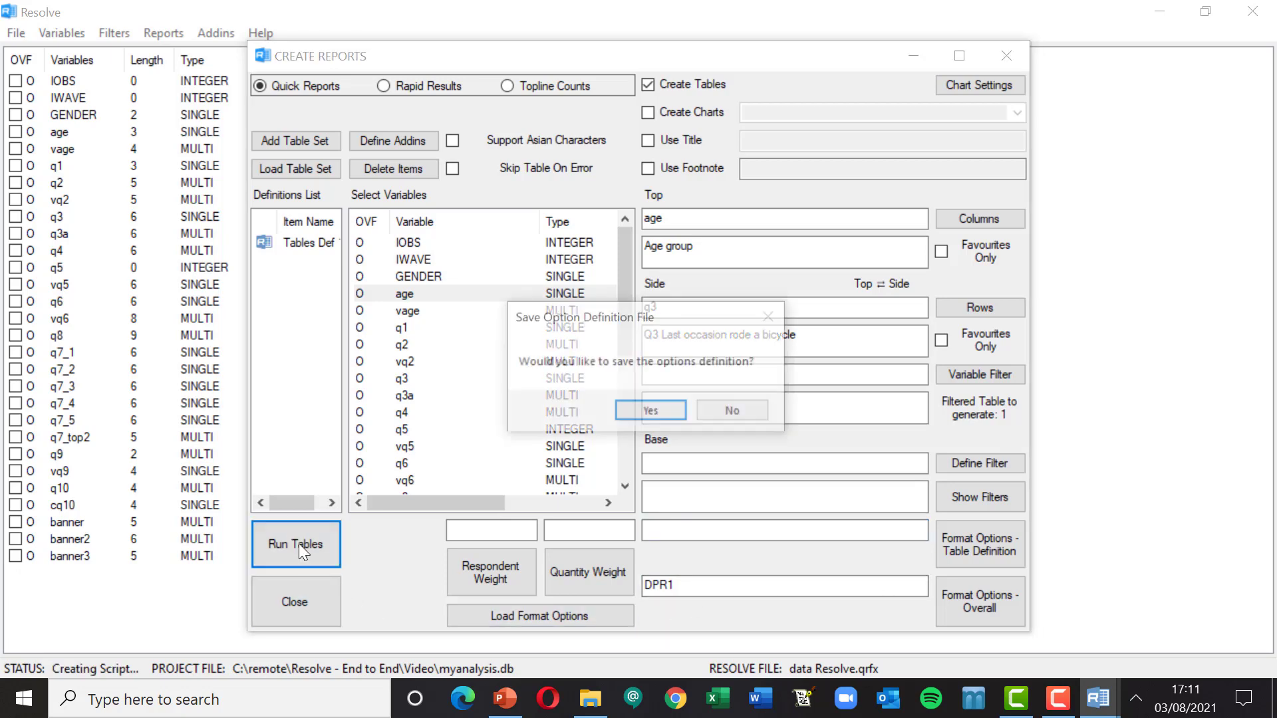
left_click(732, 413)
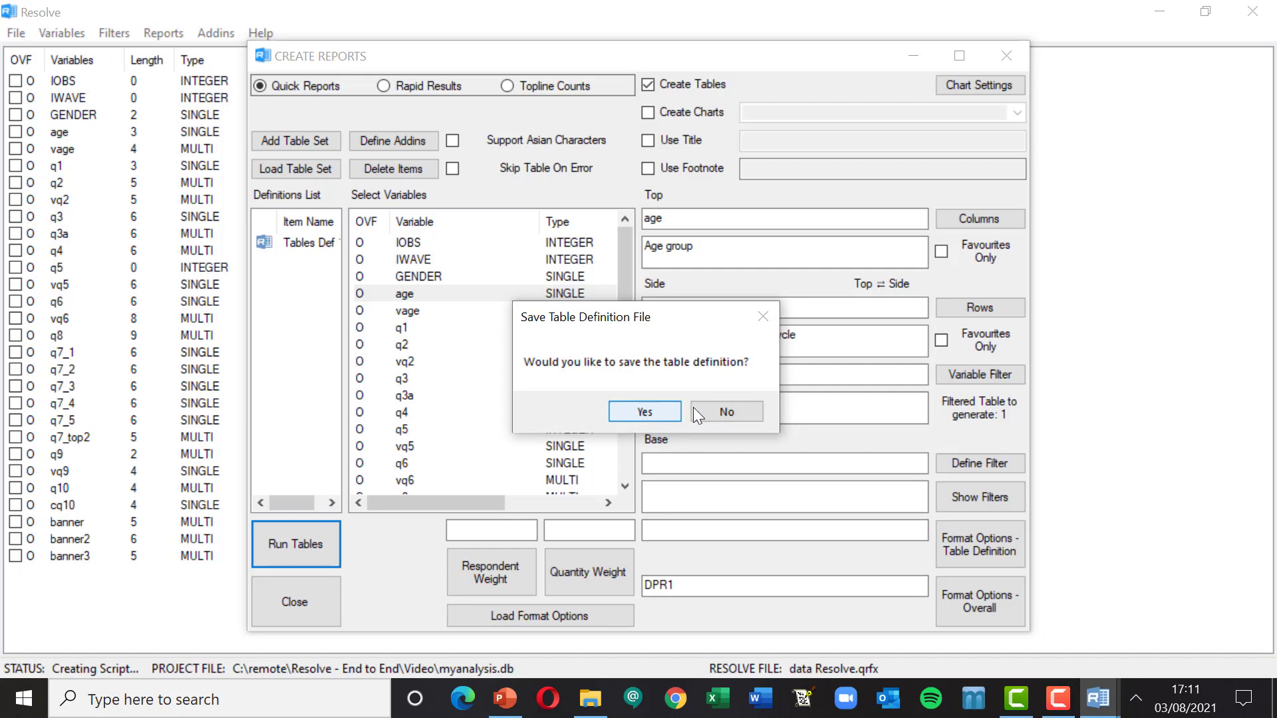
left_click(705, 408)
left_click(669, 410)
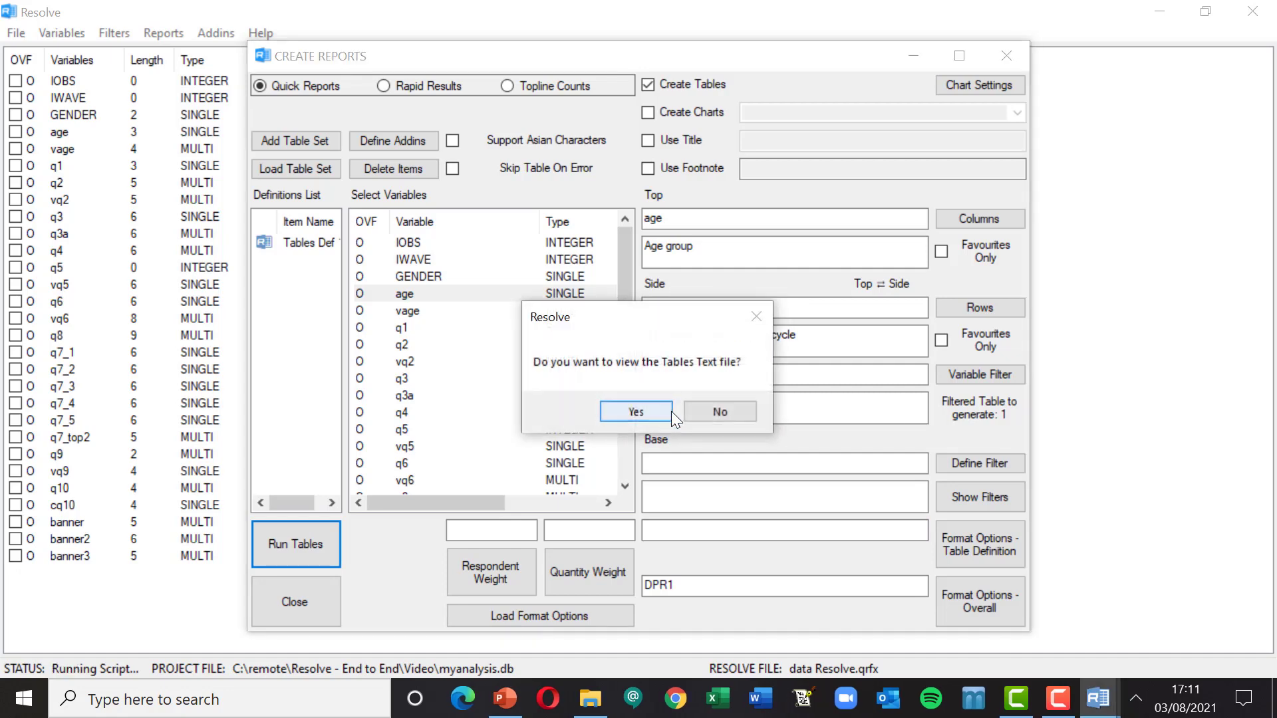
left_click(652, 413)
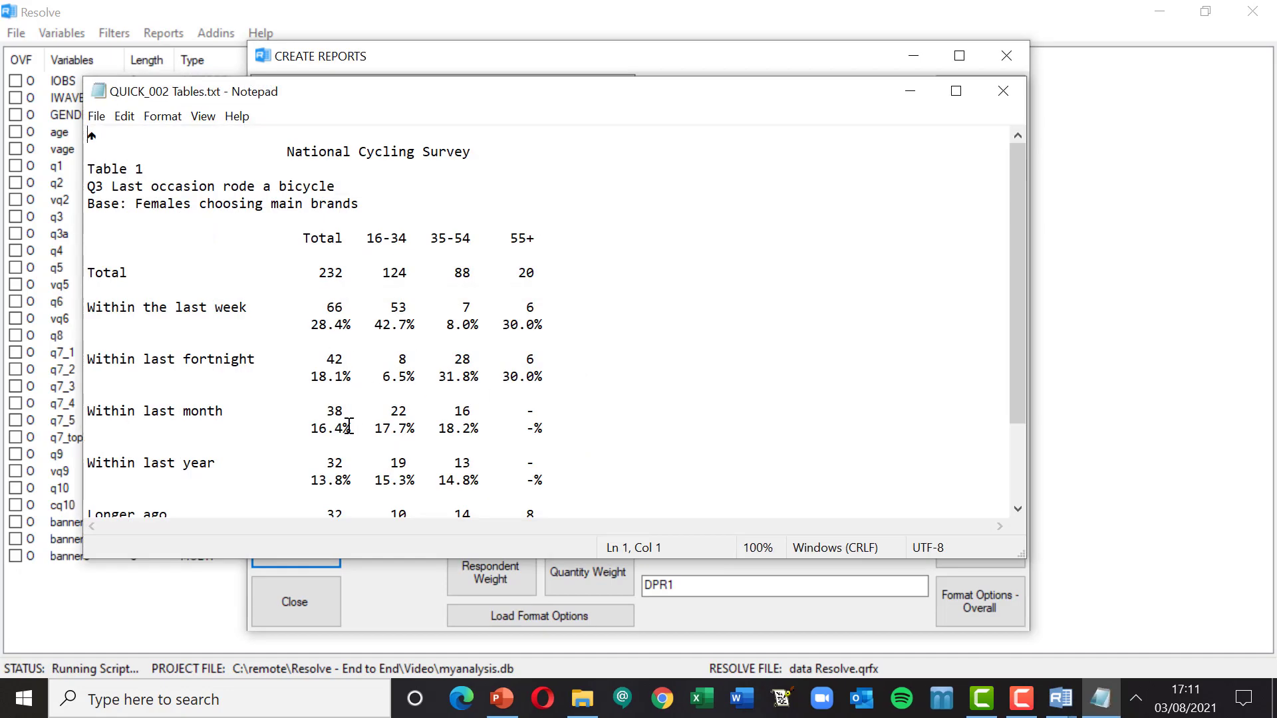
left_click(1004, 92)
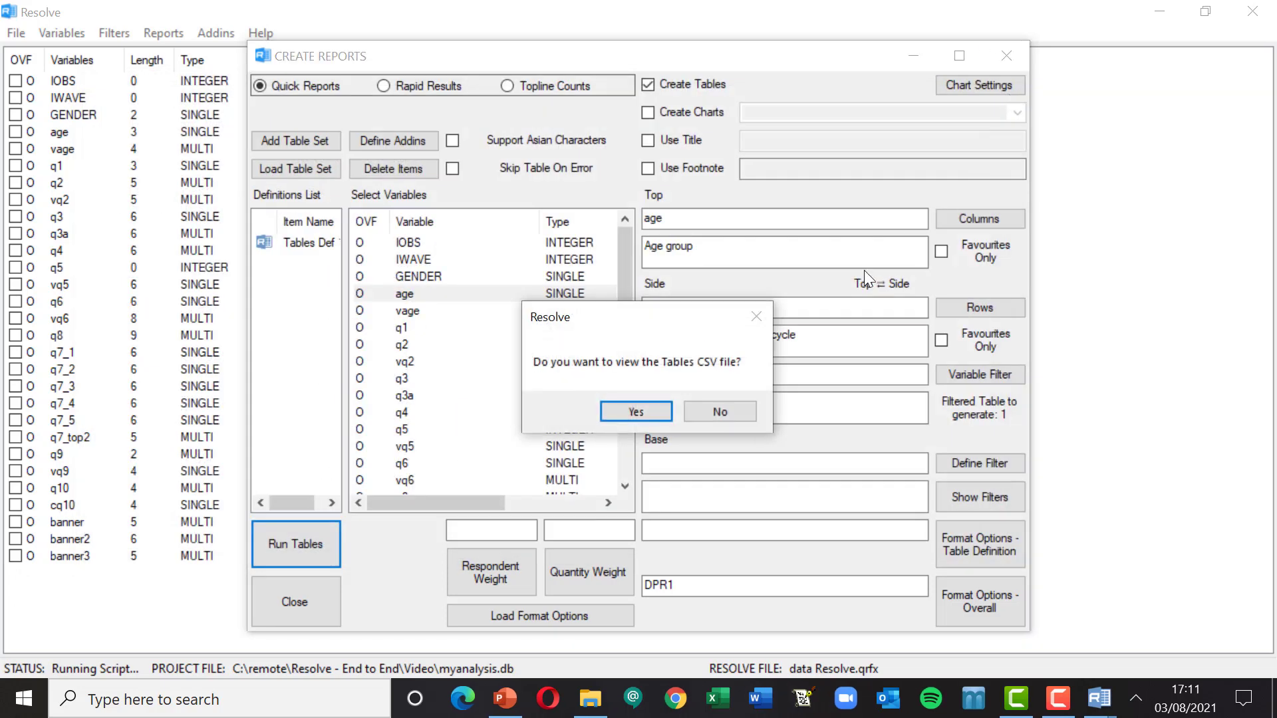
left_click(724, 409)
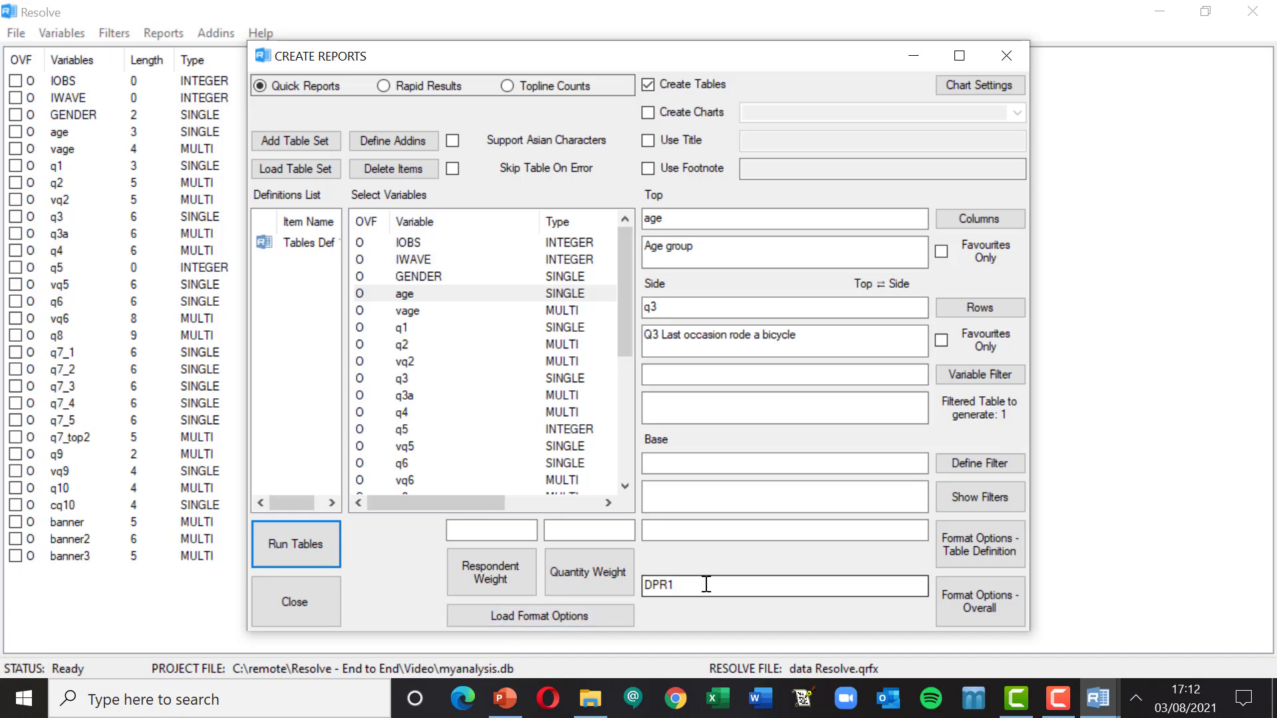
Step: Look at the overall format option categories and close the dialog without adding an option
left_click(958, 601)
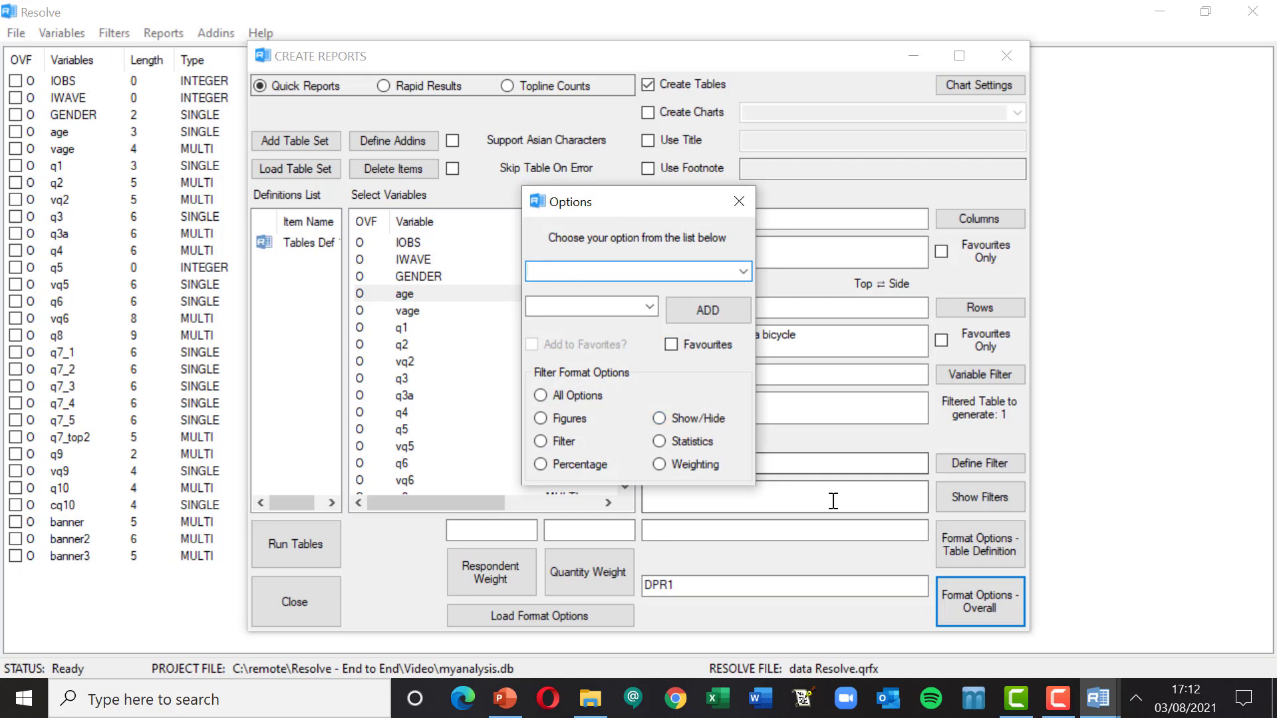
left_click(736, 201)
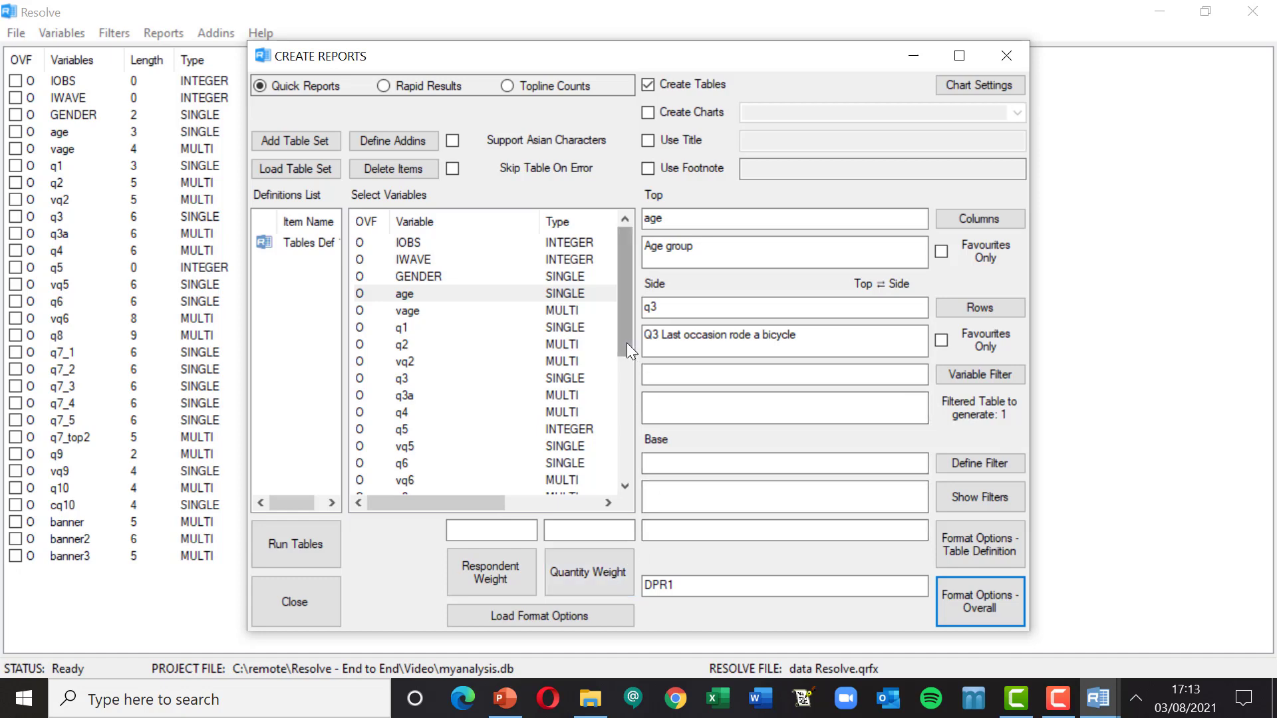
left_click_drag(626, 343, 626, 347)
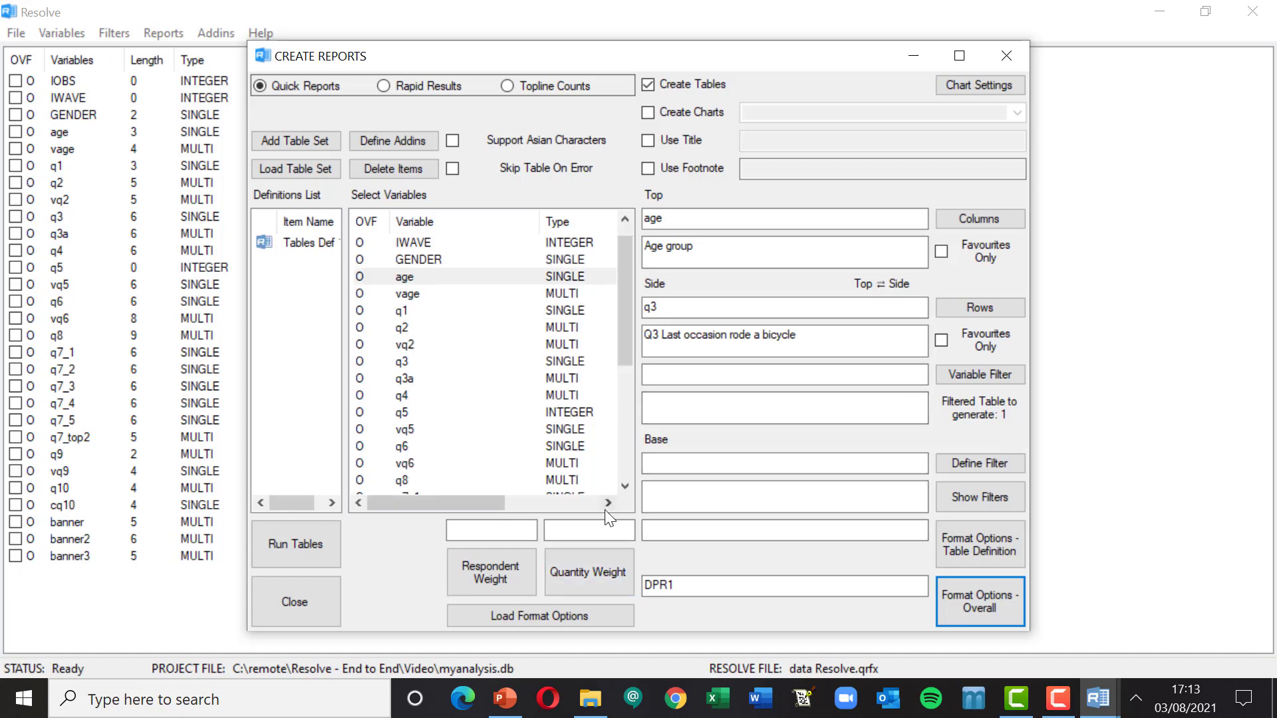
Step: Assign q5, the length of the last cycling trip, as the report's quantity weight
left_click(596, 583)
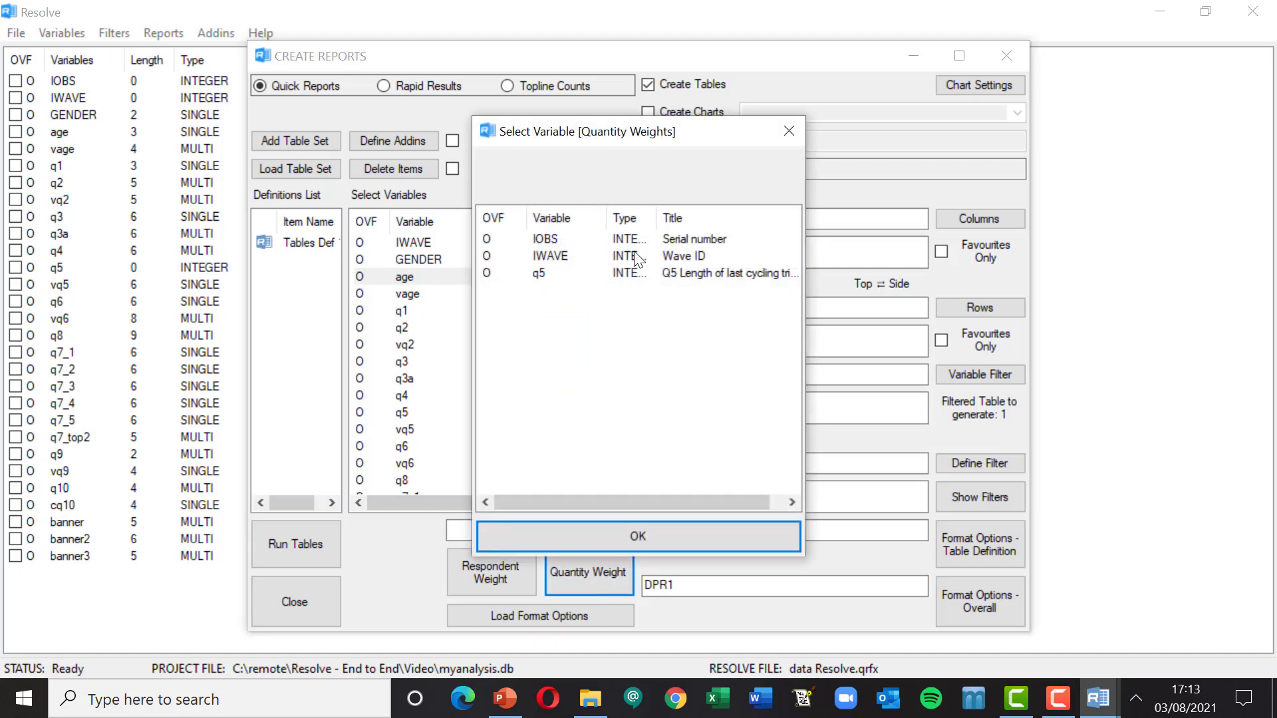
left_click(551, 275)
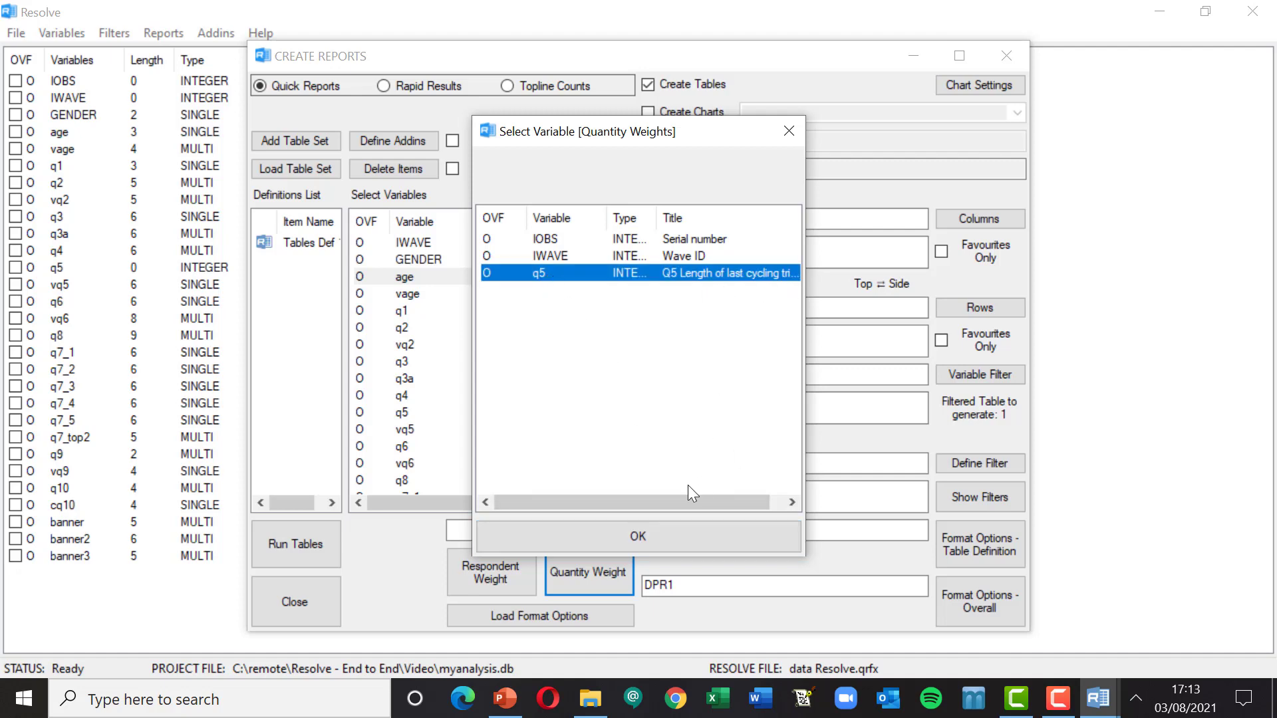
left_click(655, 540)
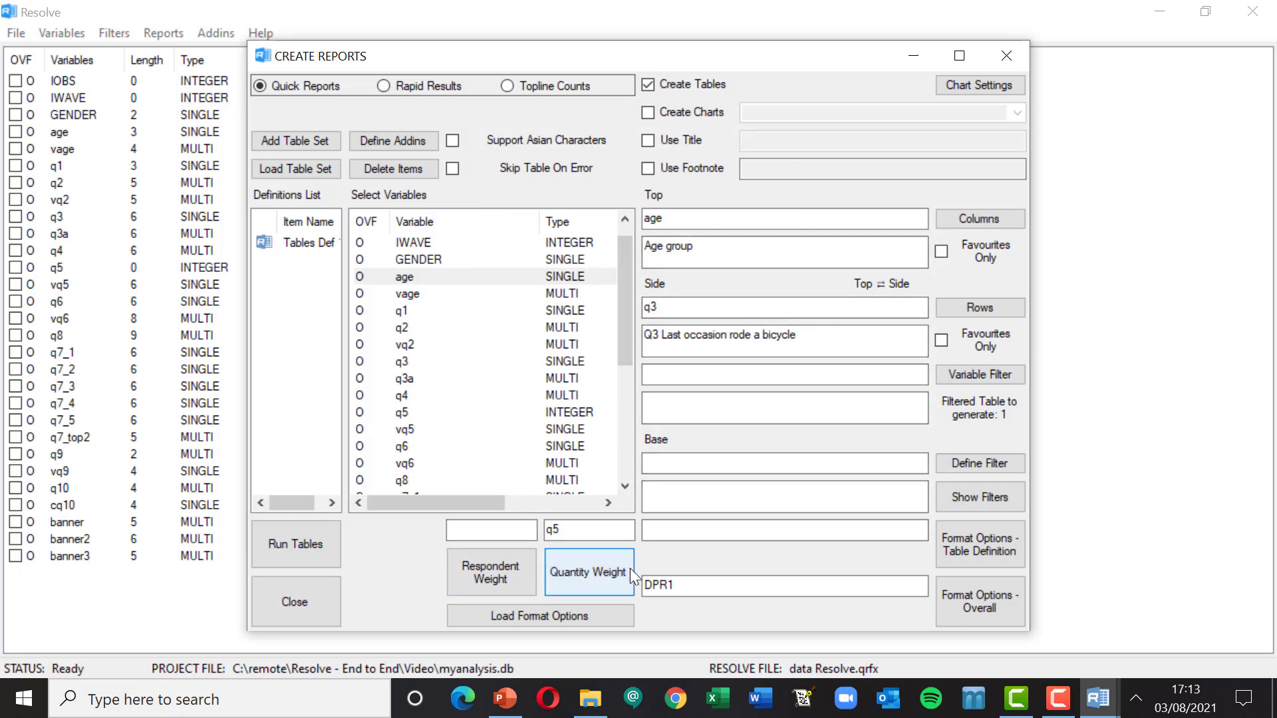
Step: Run the quantity-weighted tables without saving the options definition, and open the resulting tables text file
left_click(299, 546)
left_click(732, 412)
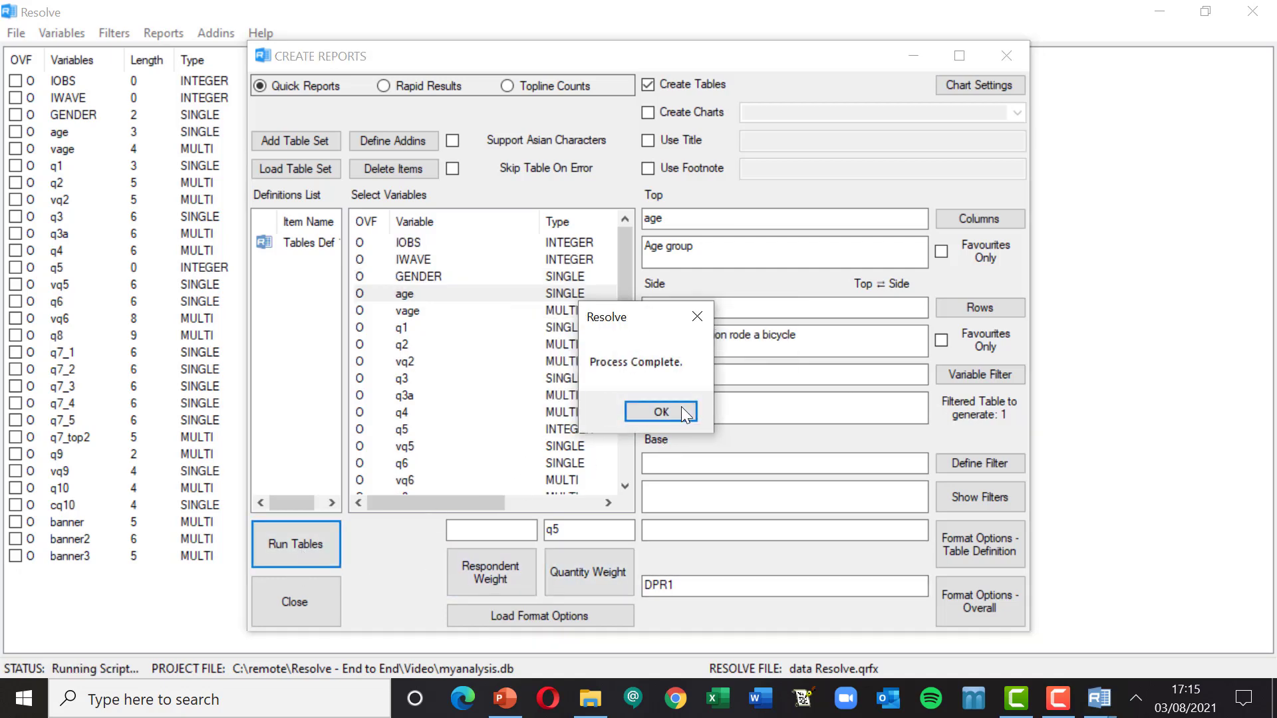
left_click(673, 410)
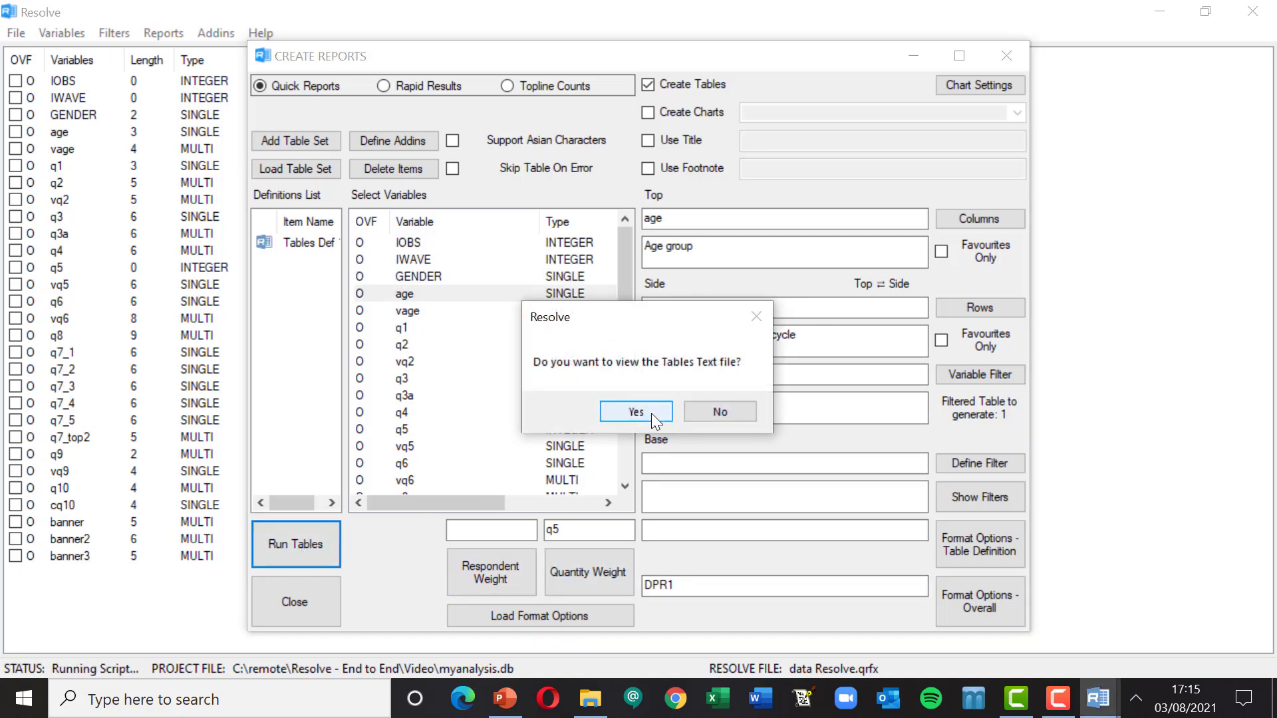
left_click(651, 413)
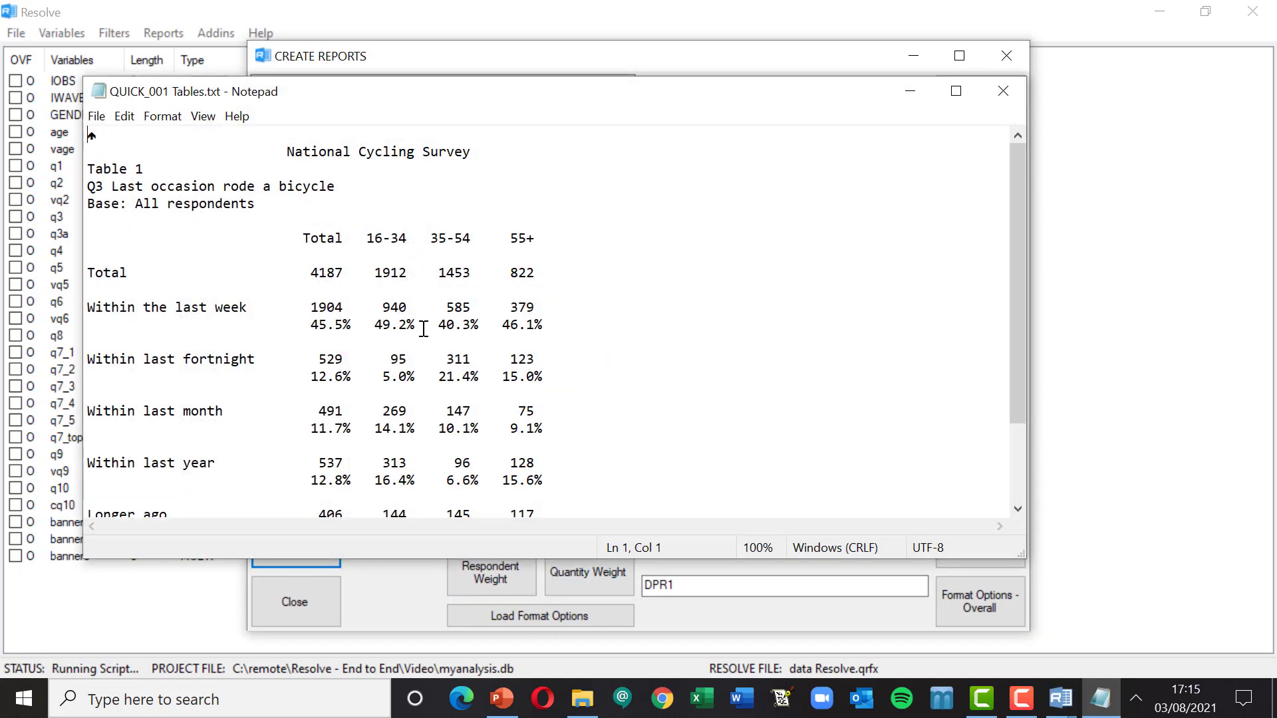
Step: Examine the weighted totals by age group in the text file, close it, and skip the CSV file
left_click_drag(311, 273, 553, 271)
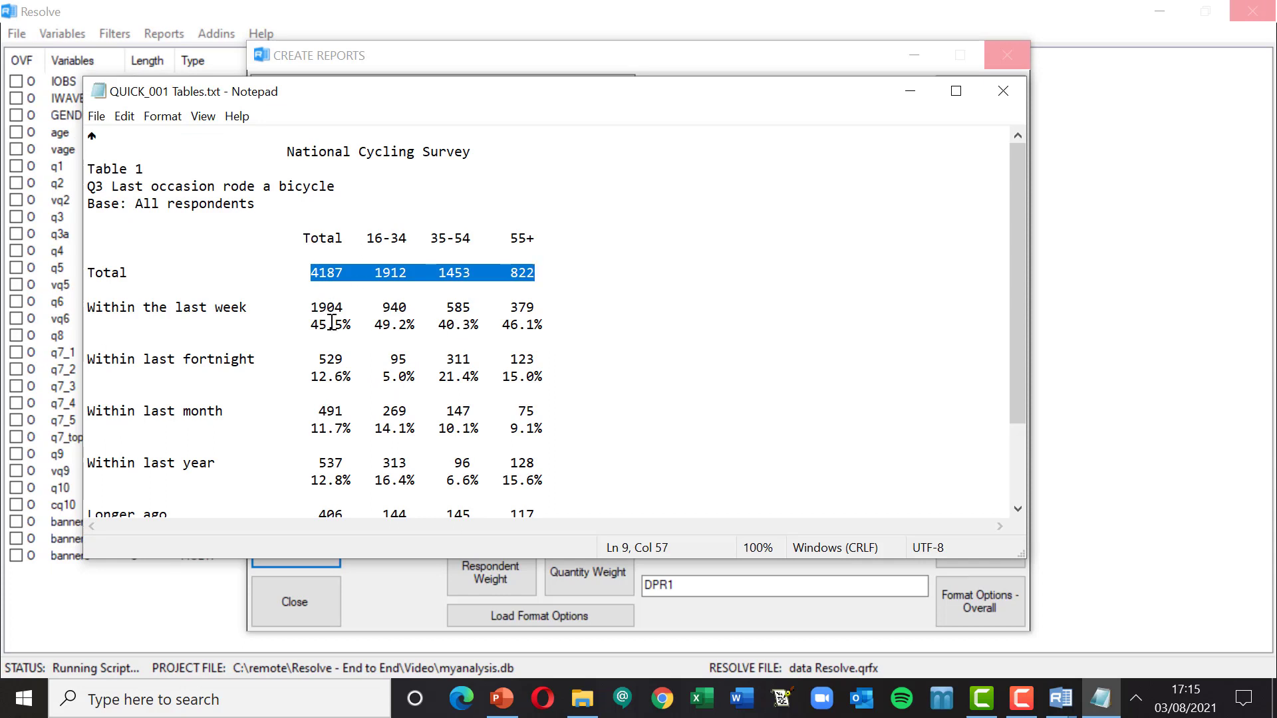
left_click_drag(316, 275, 343, 273)
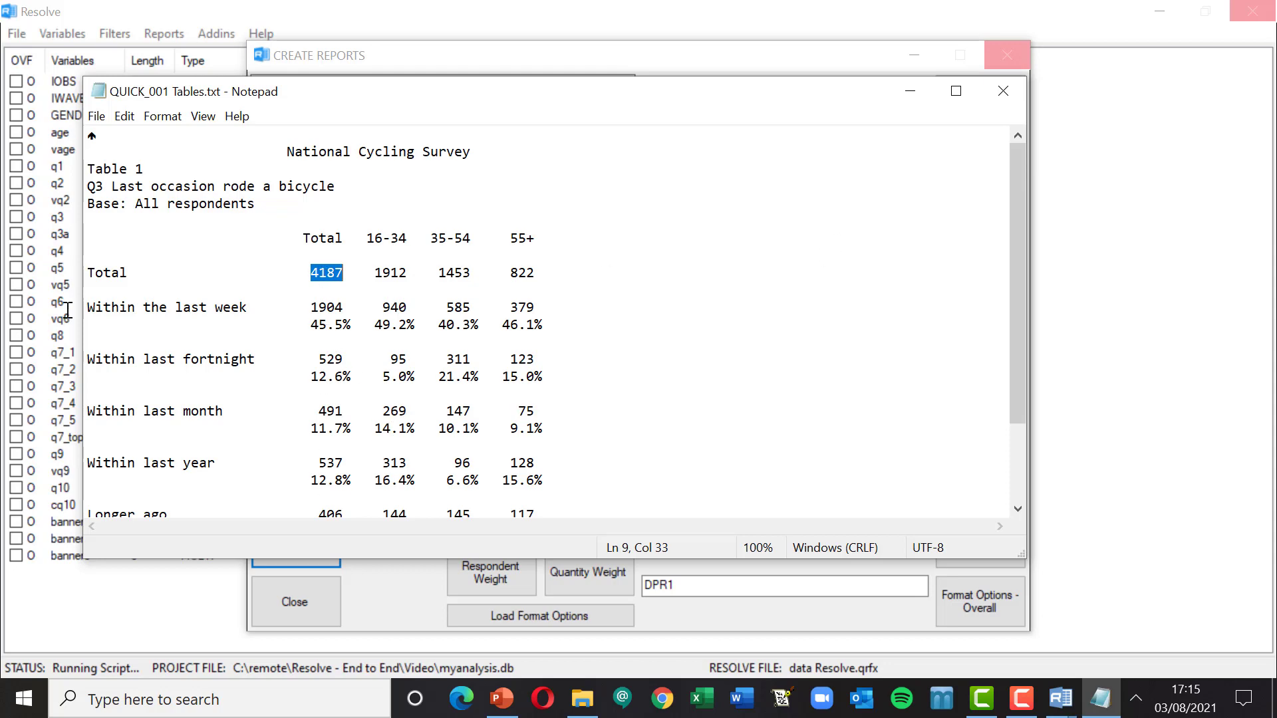
left_click(1003, 93)
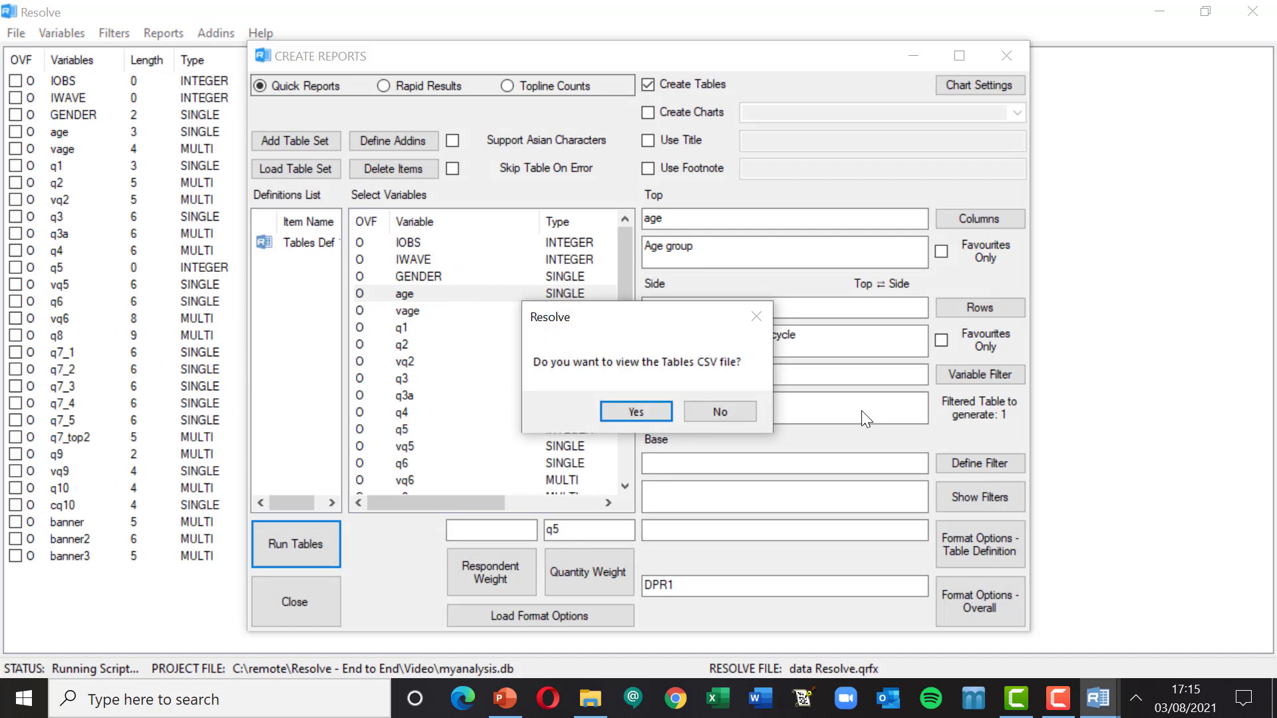
left_click(727, 410)
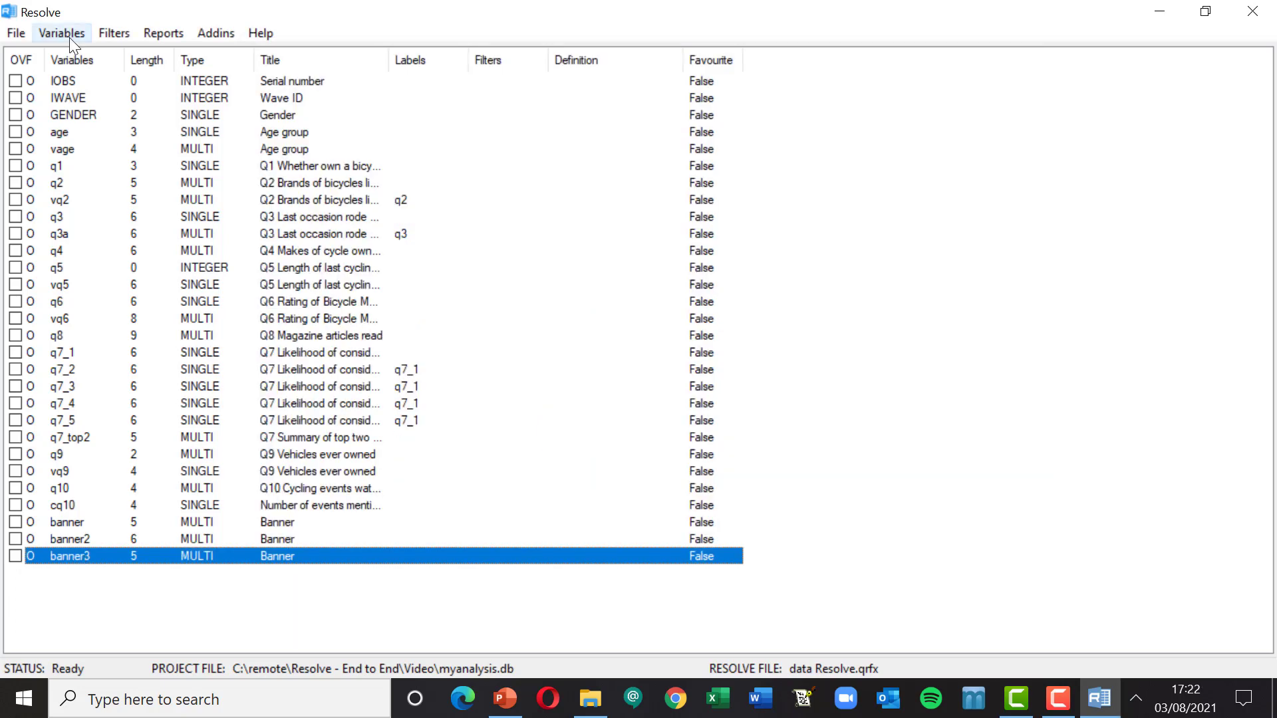
Step: Start a new multiple-coded variable named MYVAR with the variable text "Q2 Summary"
left_click(69, 34)
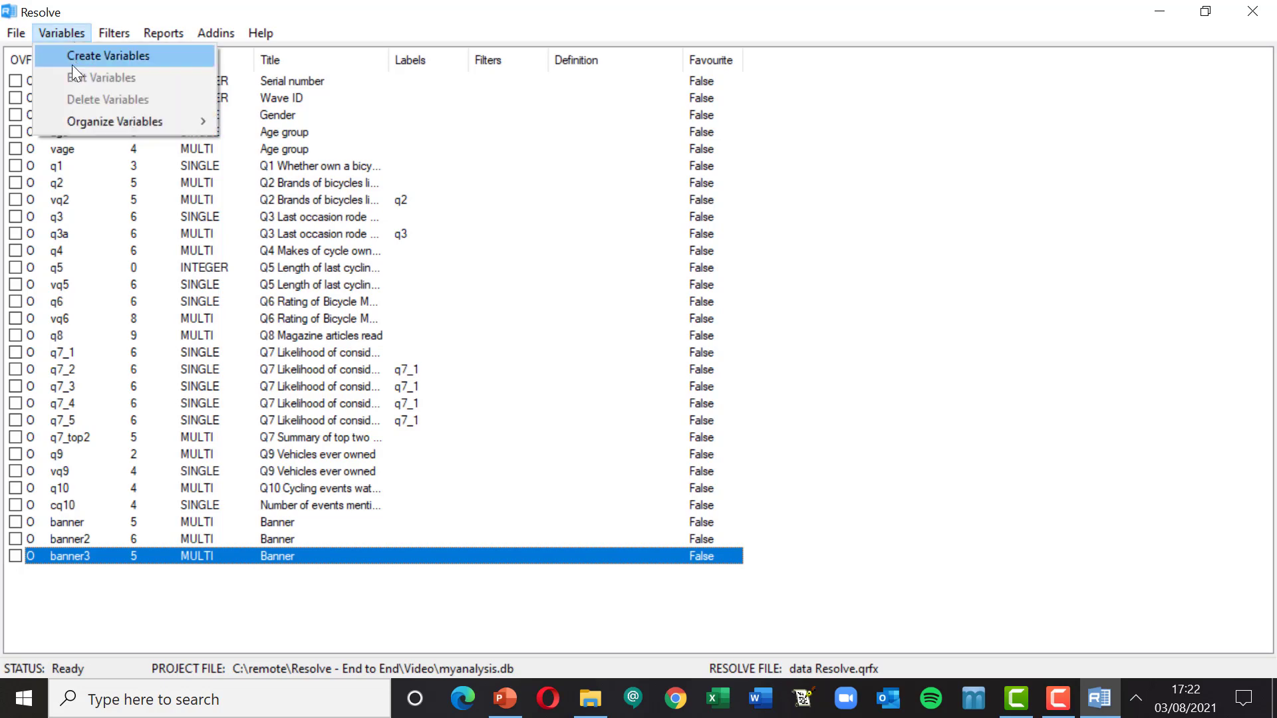
left_click(95, 57)
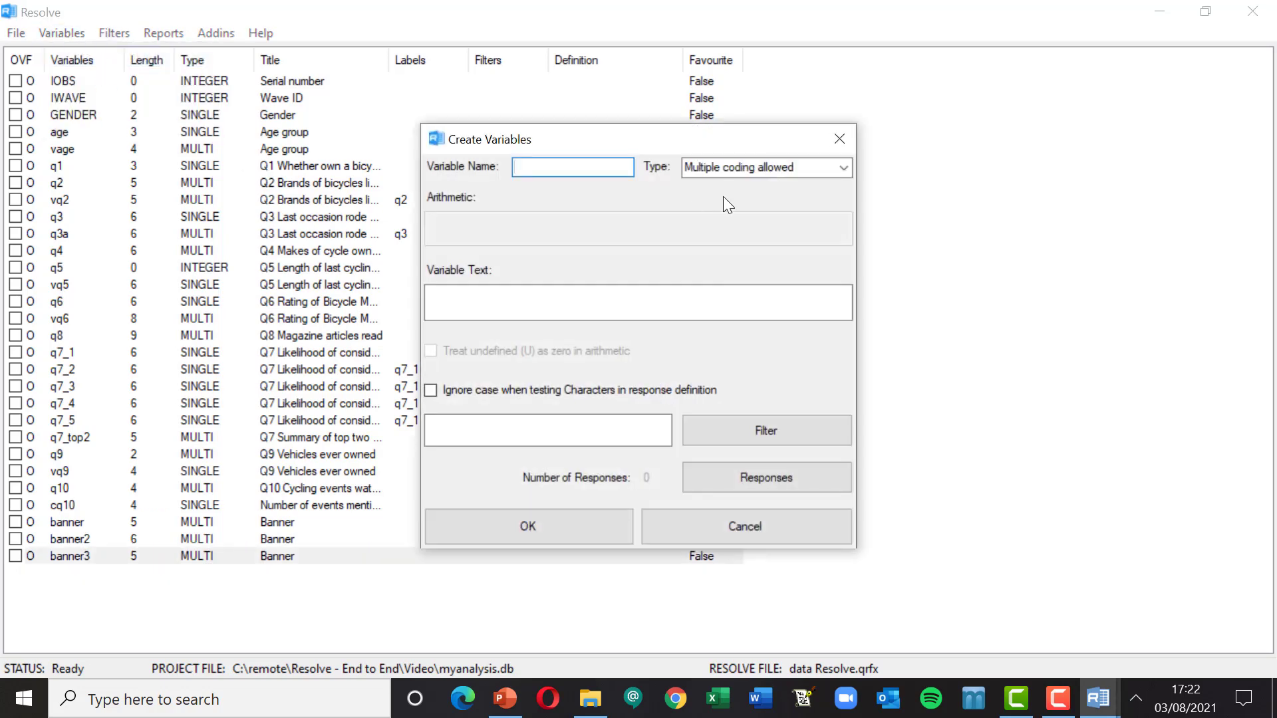
type("MYVAR")
left_click(506, 297)
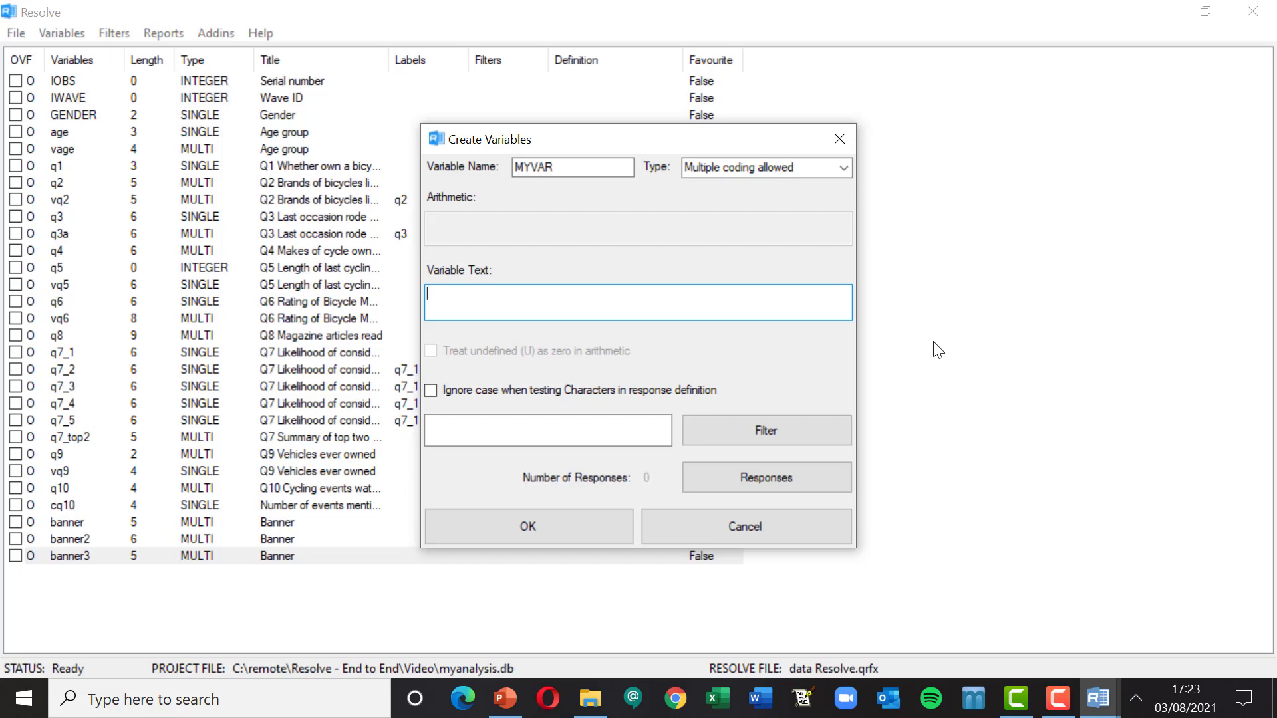
type("Q2 Summary")
Step: Block insert all of q2's responses into MYVAR as single entries
left_click(773, 477)
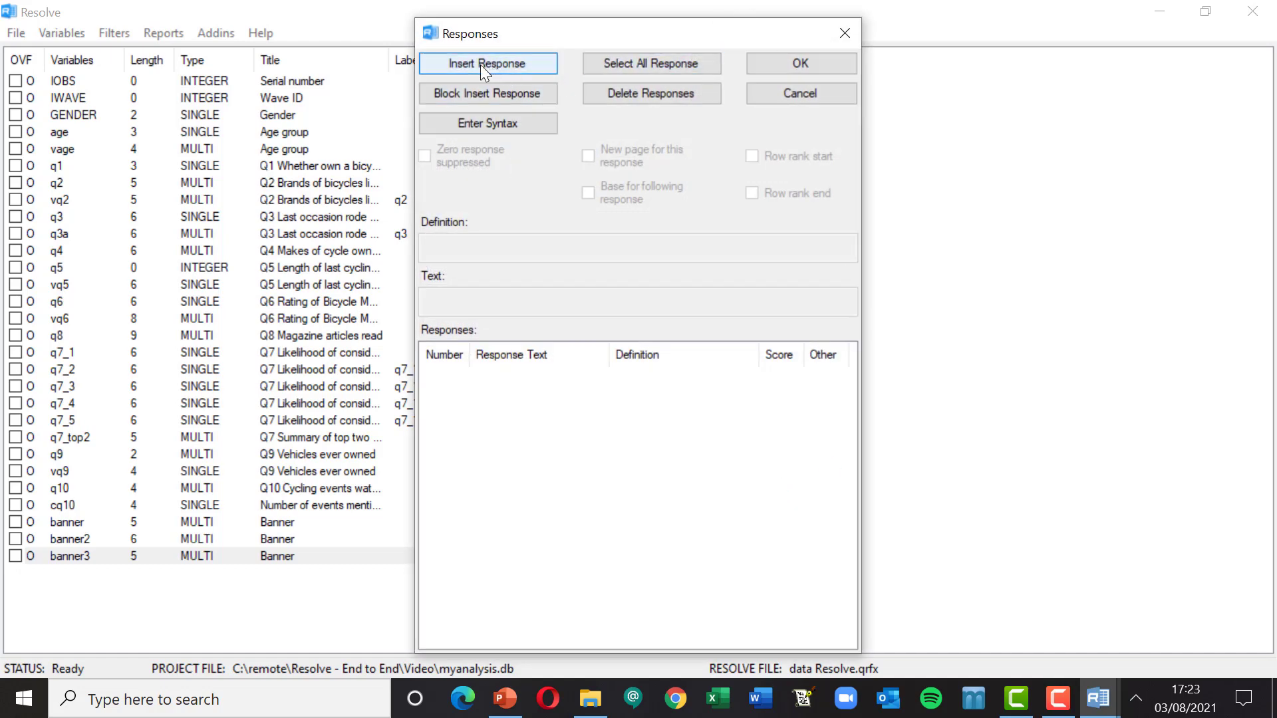
left_click(505, 94)
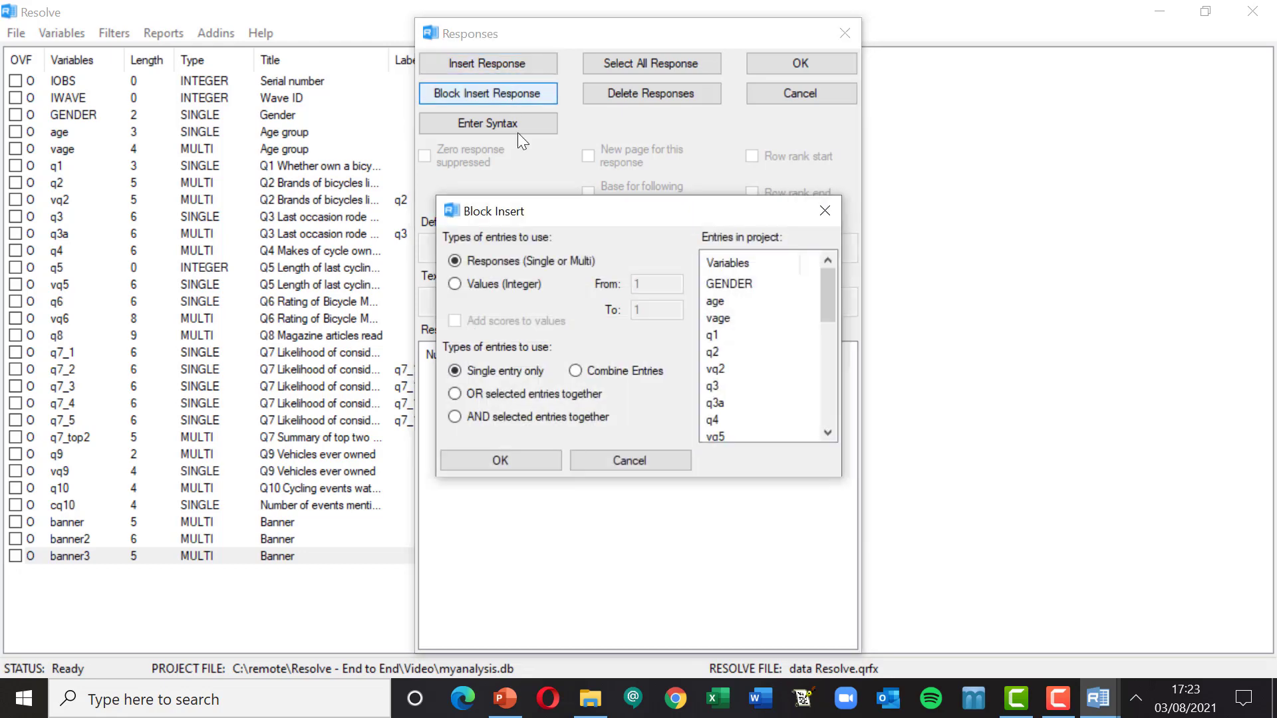
left_click(715, 352)
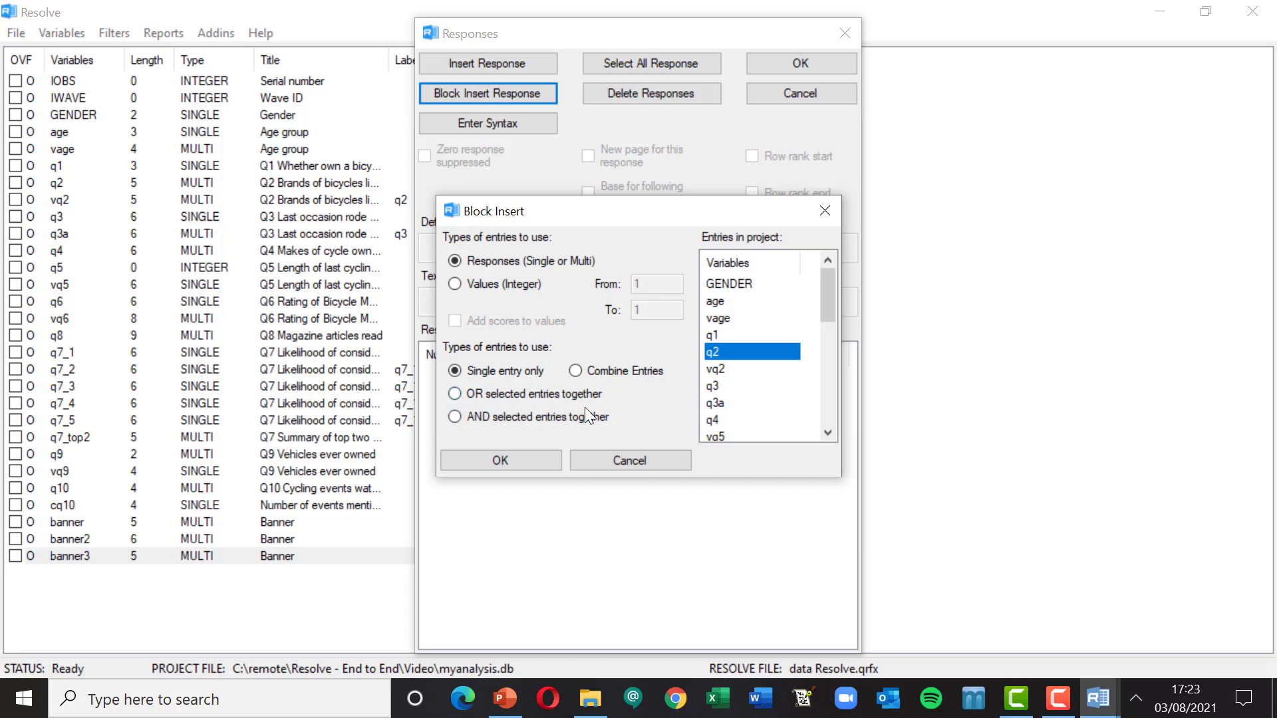
left_click(496, 459)
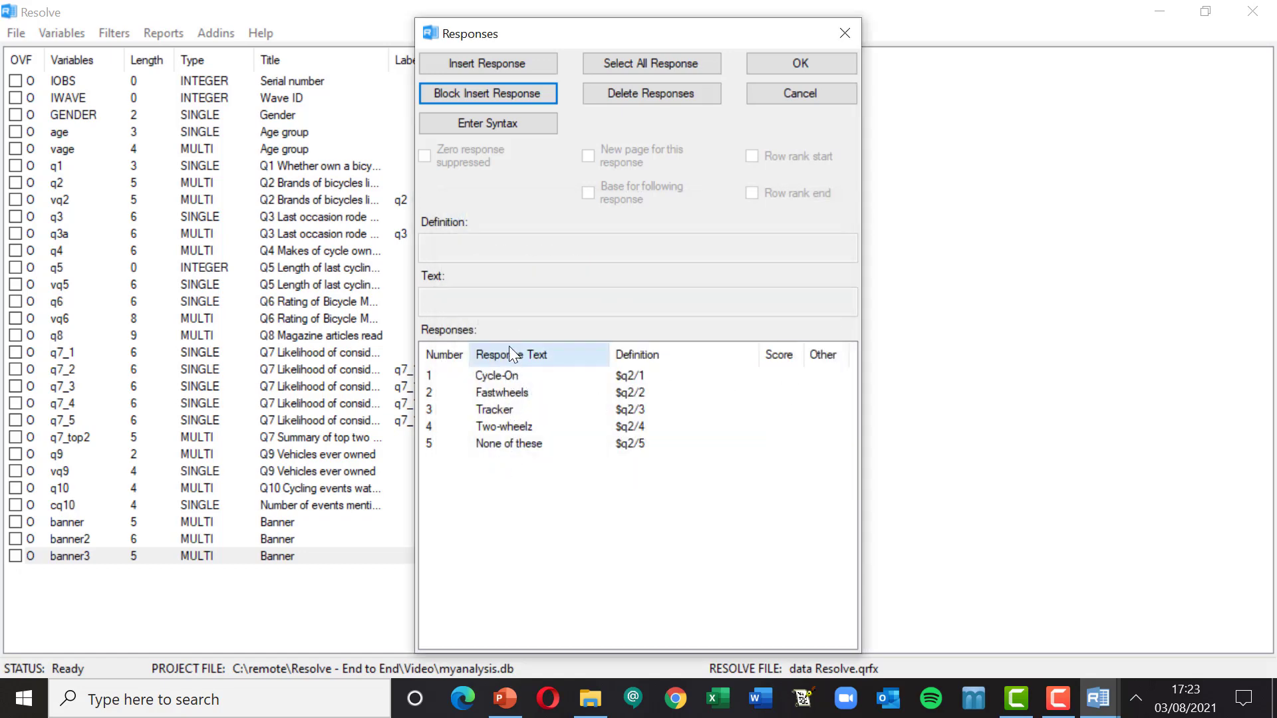
Step: Add a further response to MYVAR, defined as the inclusive q2 range from Cycle-On to Two-wheelz
left_click(507, 442)
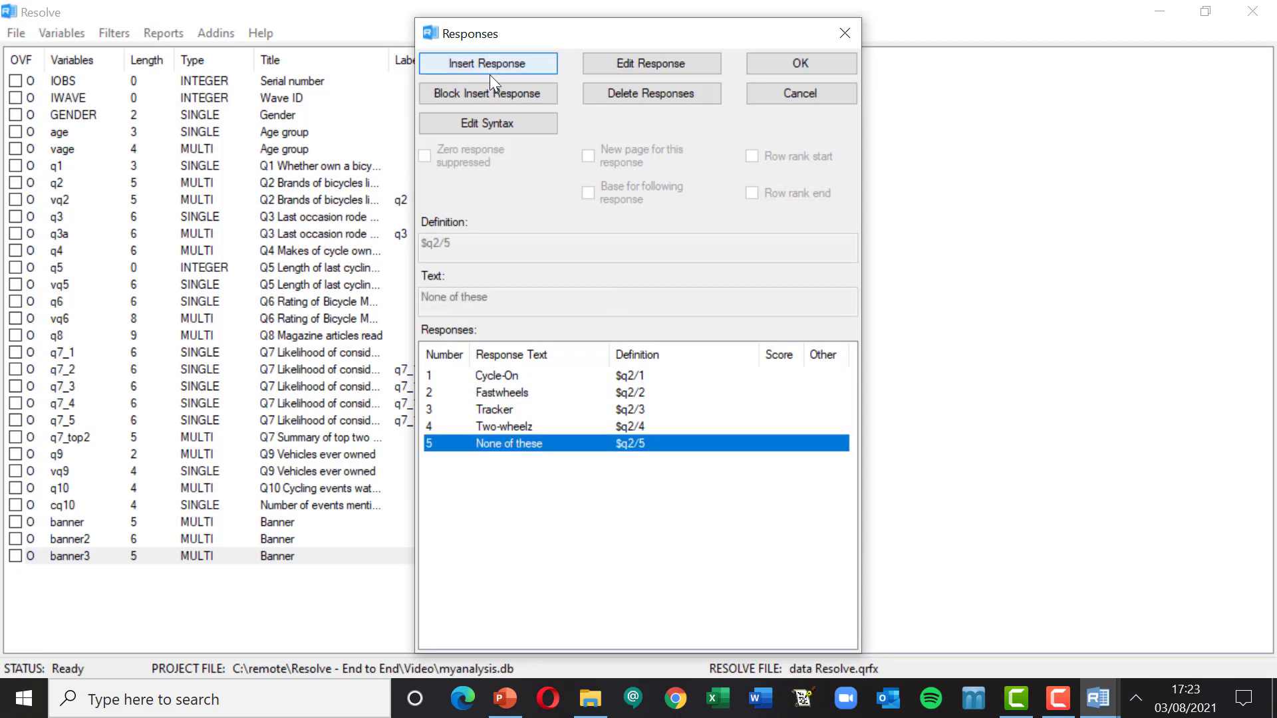
left_click(512, 425)
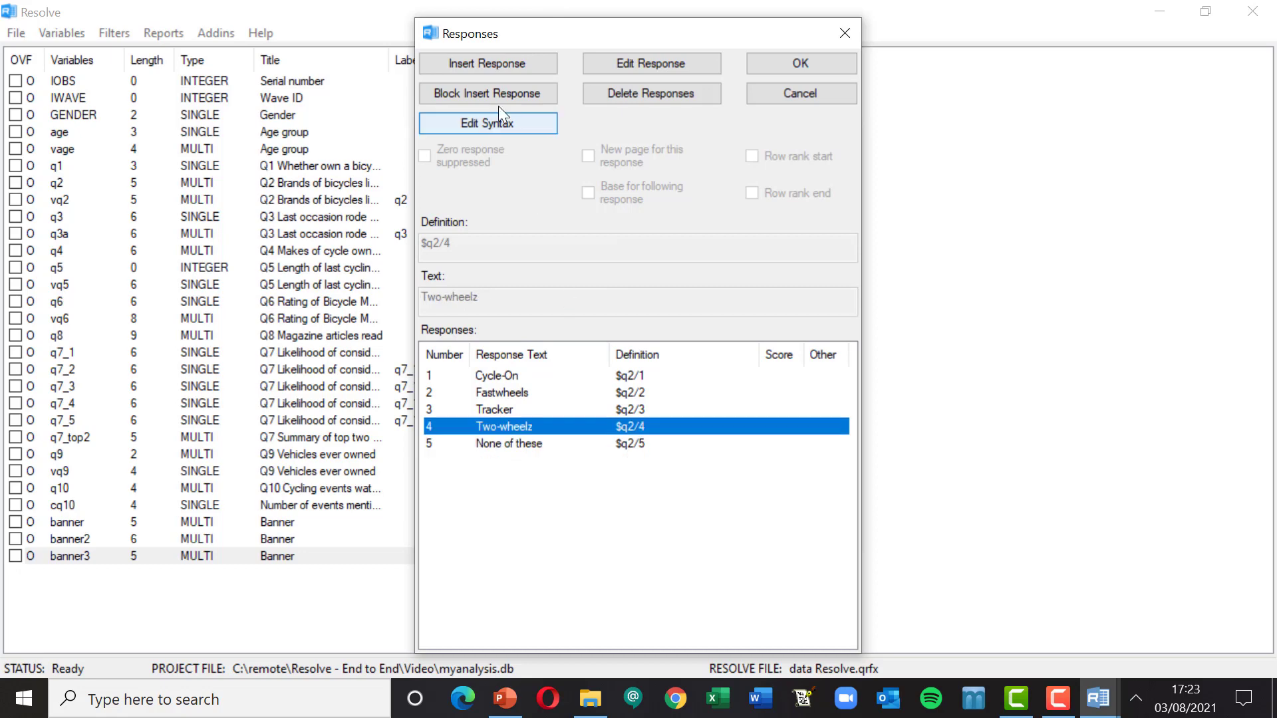
left_click(484, 63)
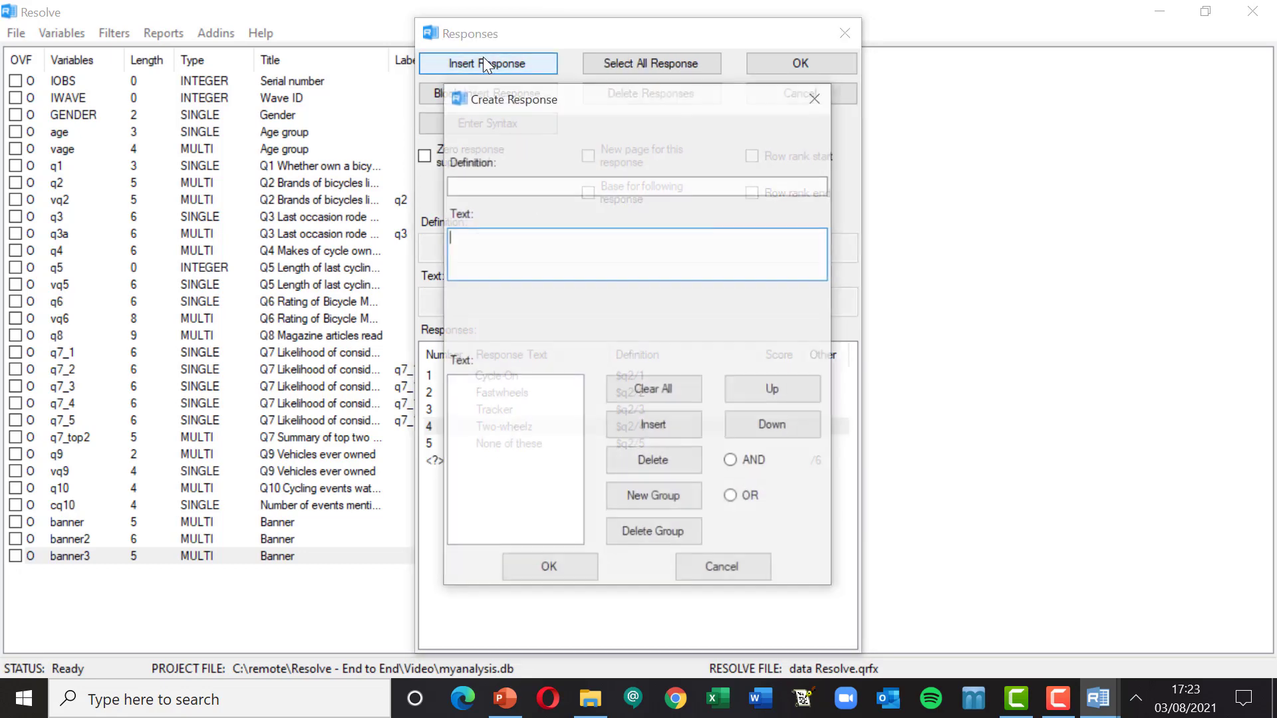
left_click(512, 188)
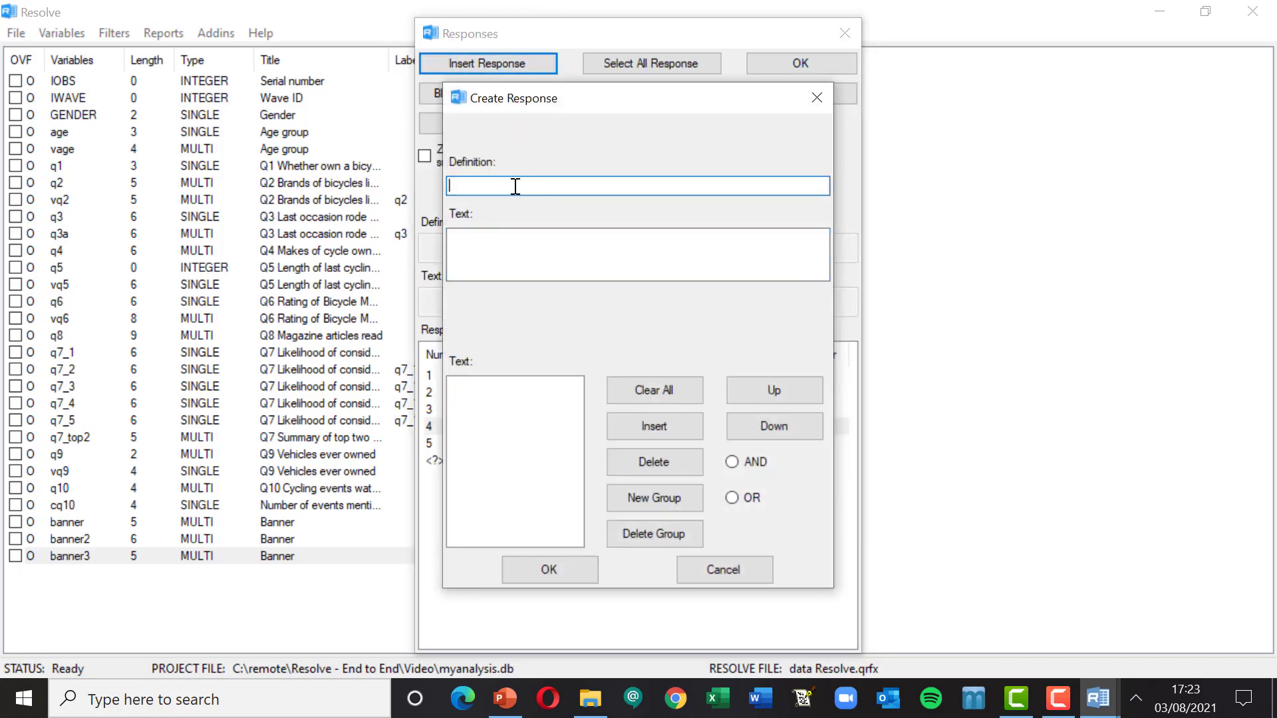
left_click(653, 426)
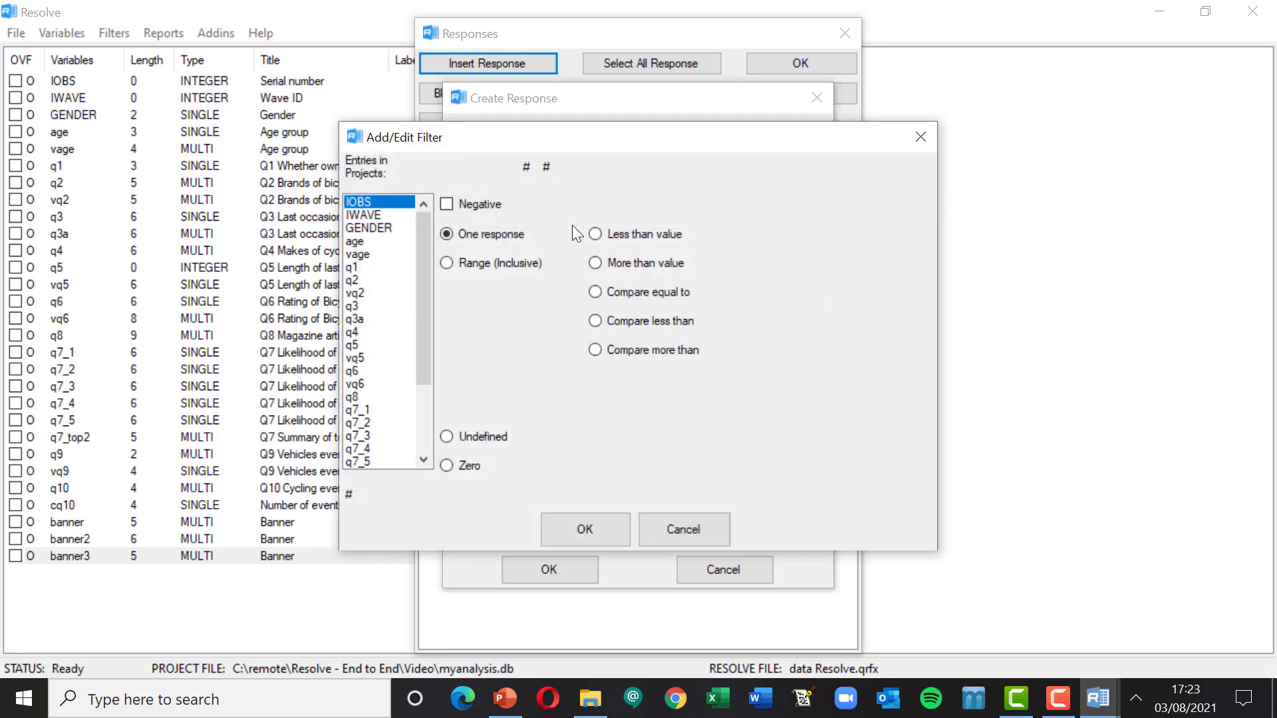
left_click(357, 280)
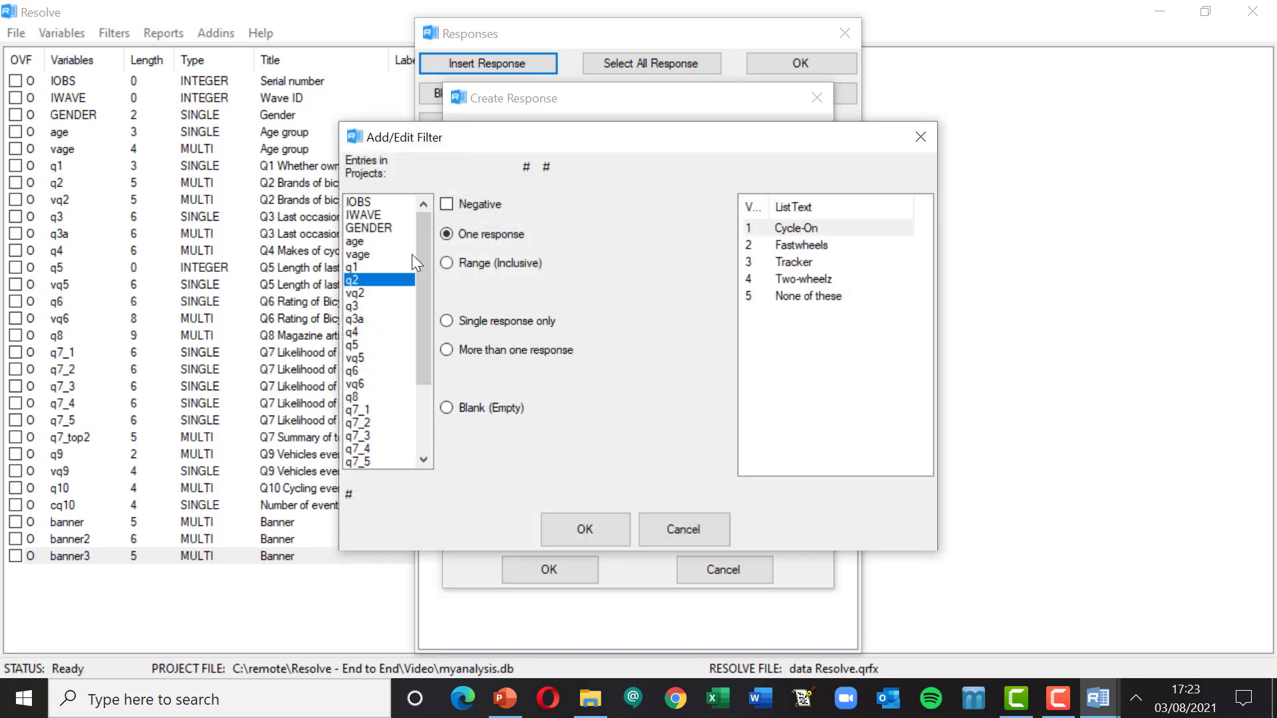
left_click(446, 263)
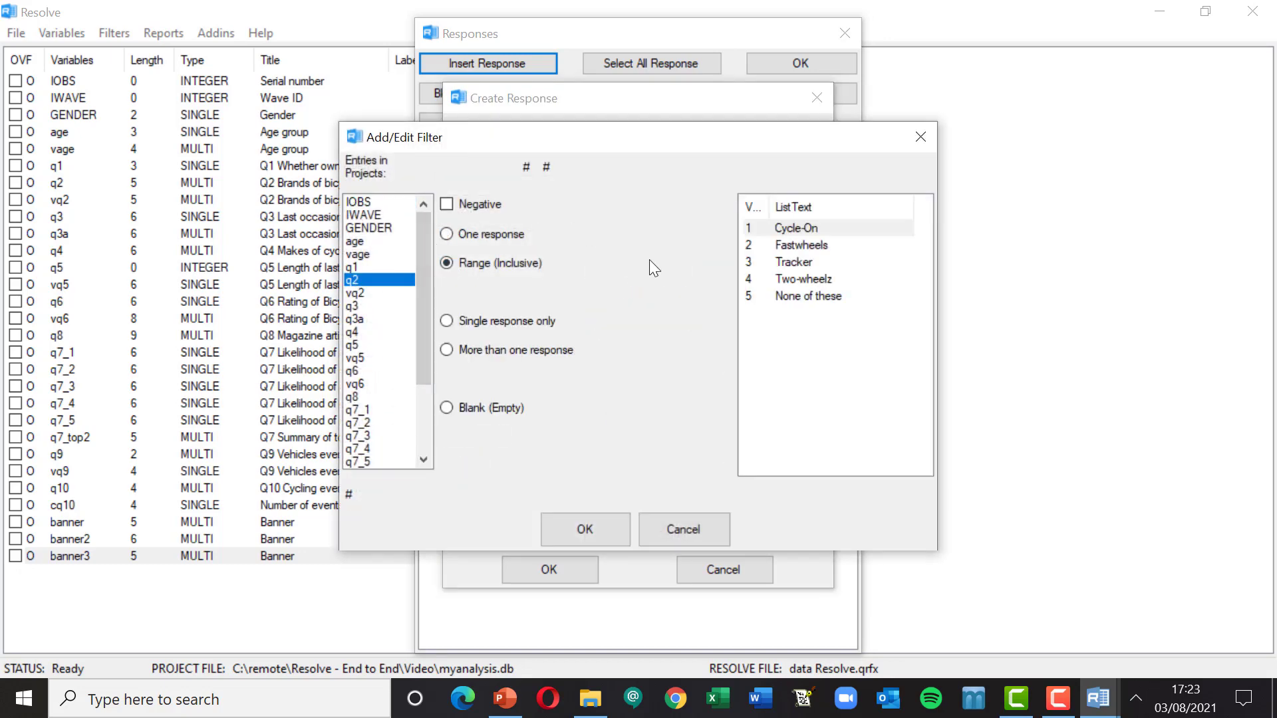
left_click(801, 227)
left_click(804, 280, "shift")
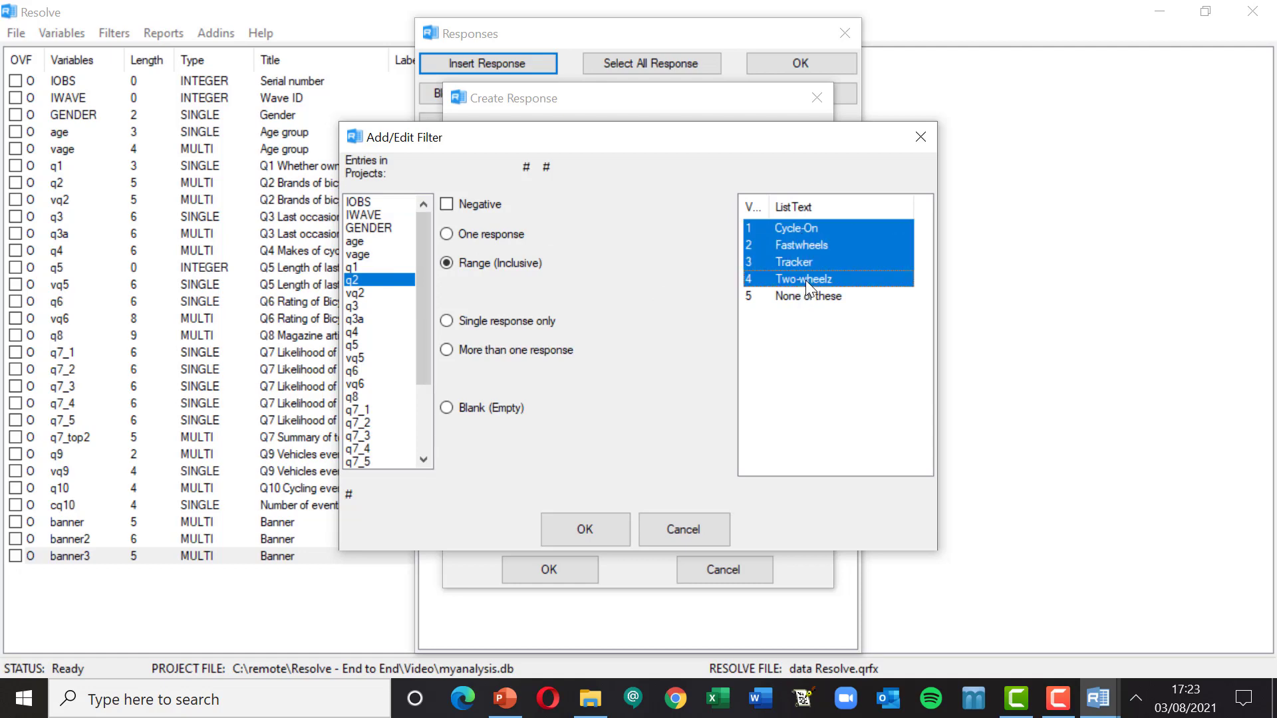
left_click(590, 530)
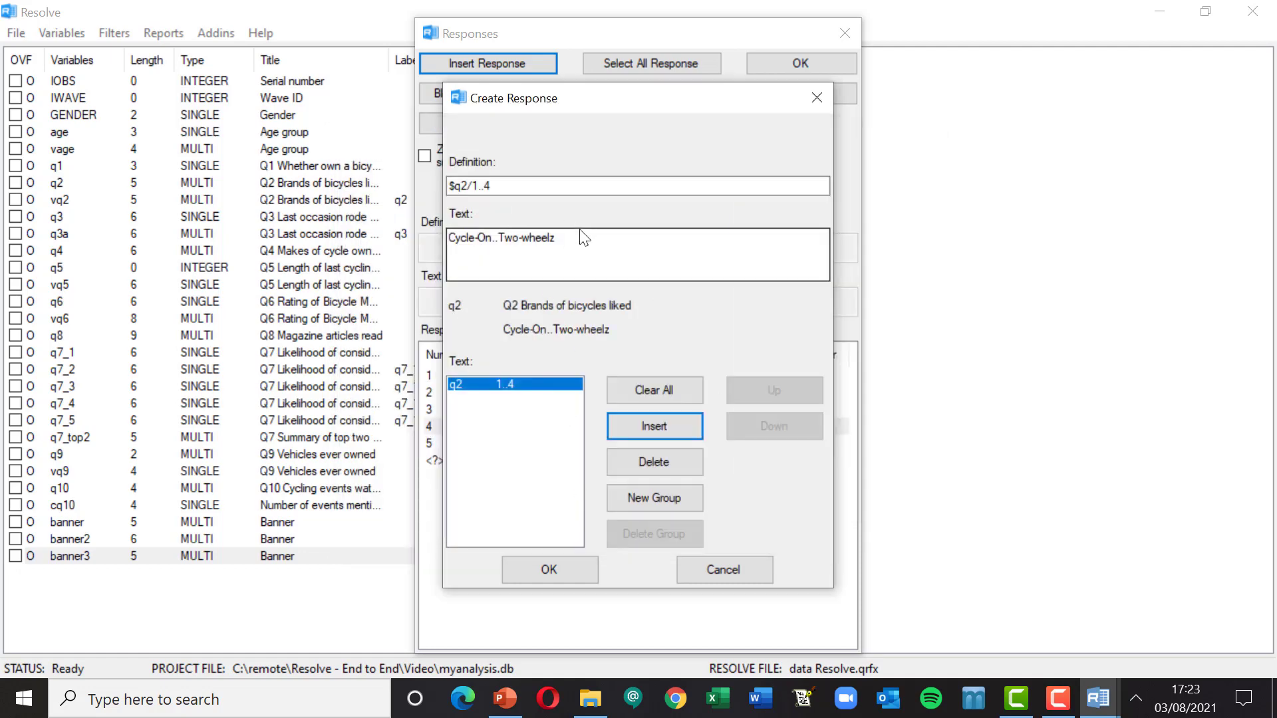
Step: Replace the range response's text with "Any of 4 main brands" and accept the response
left_click_drag(570, 244, 393, 239)
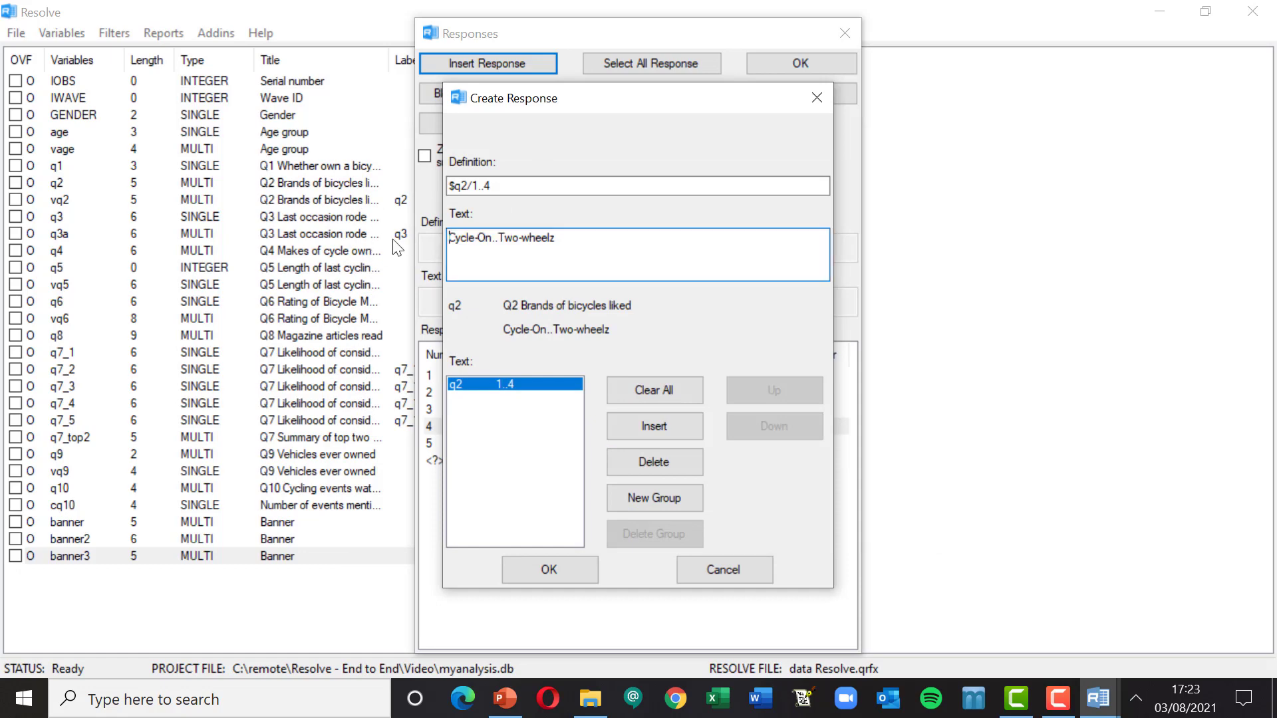
key("shift+End")
type("Any of")
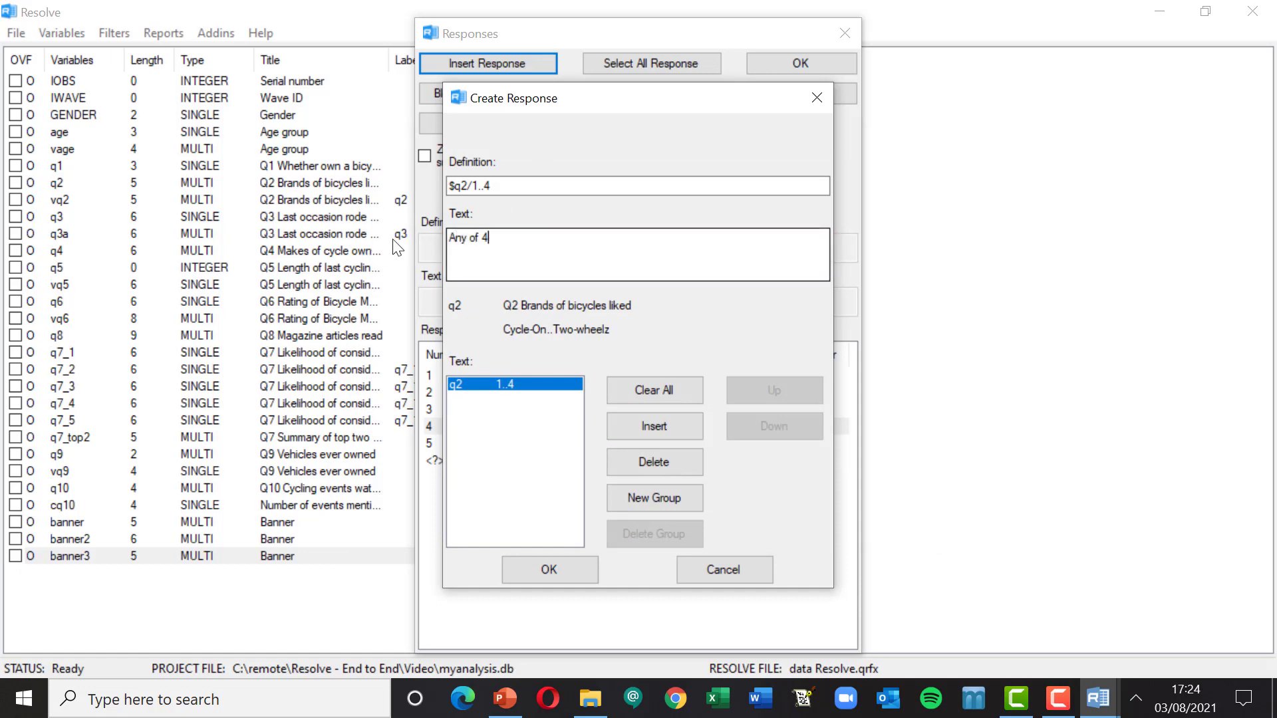
type(" 4 main brands")
left_click(549, 569)
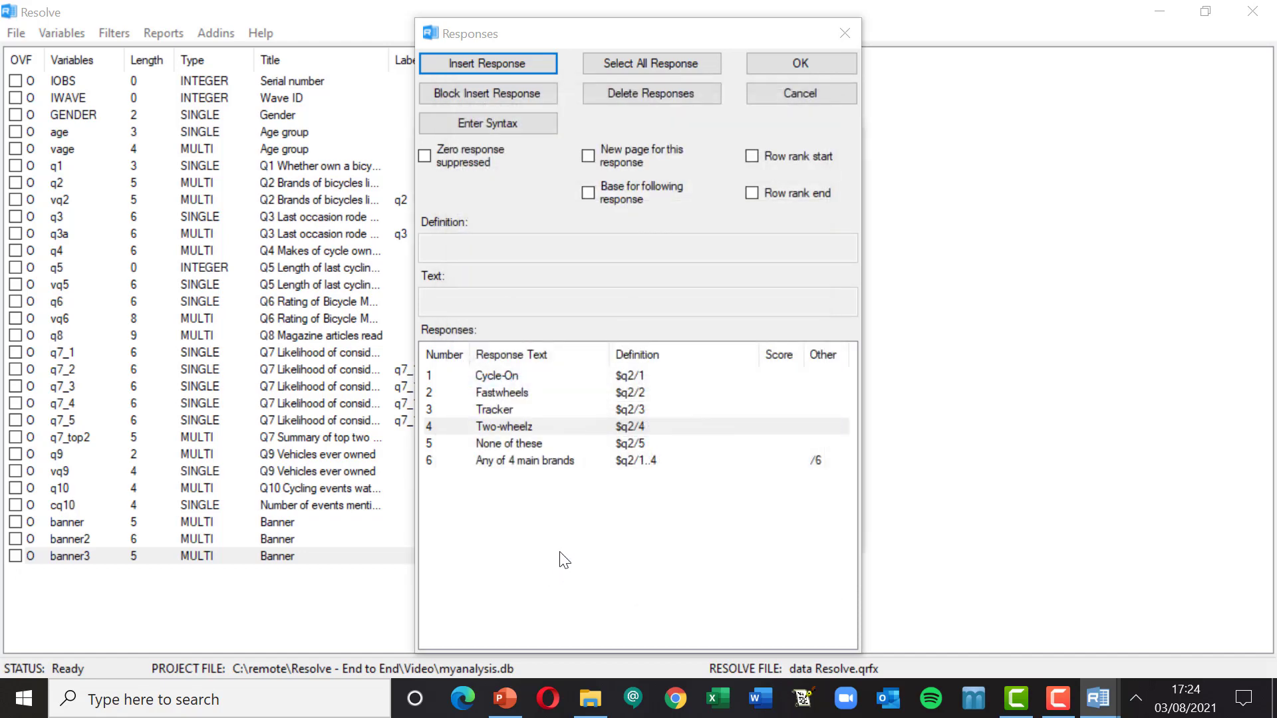
Step: Start another response after "Any of 4 main brands", with q2 Fastwheels as its first condition
left_click(491, 460)
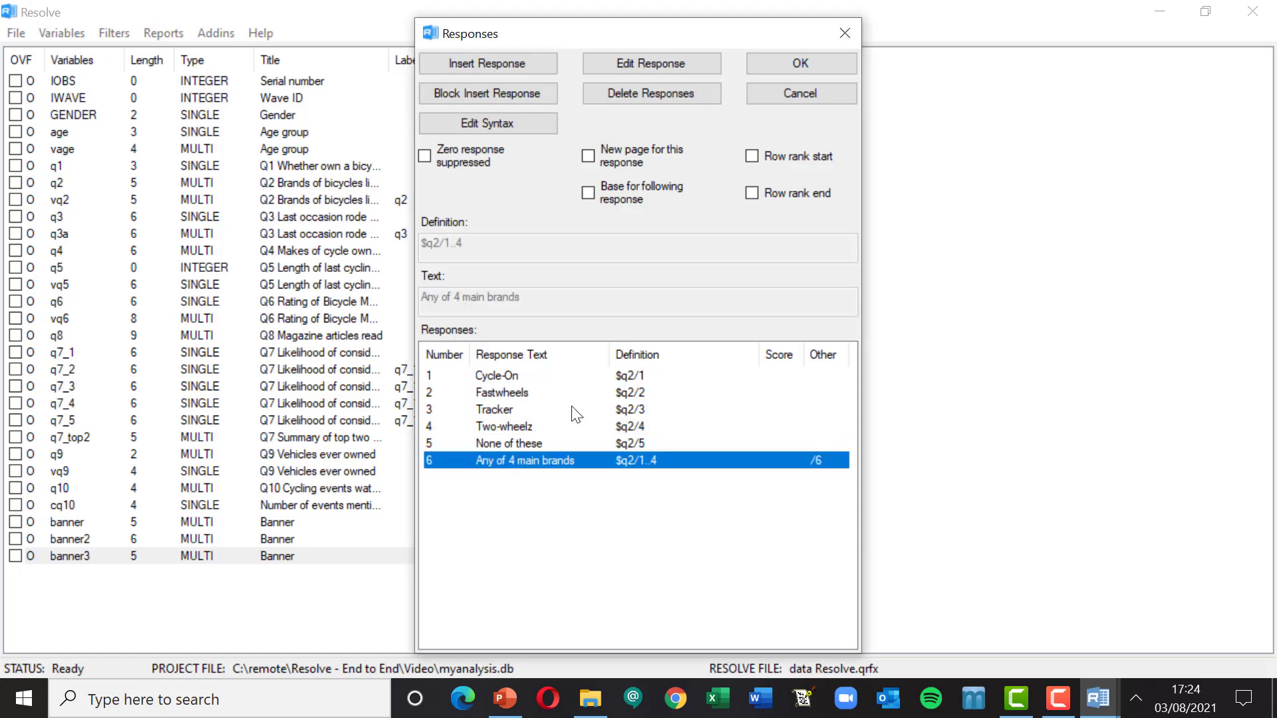
left_click(489, 62)
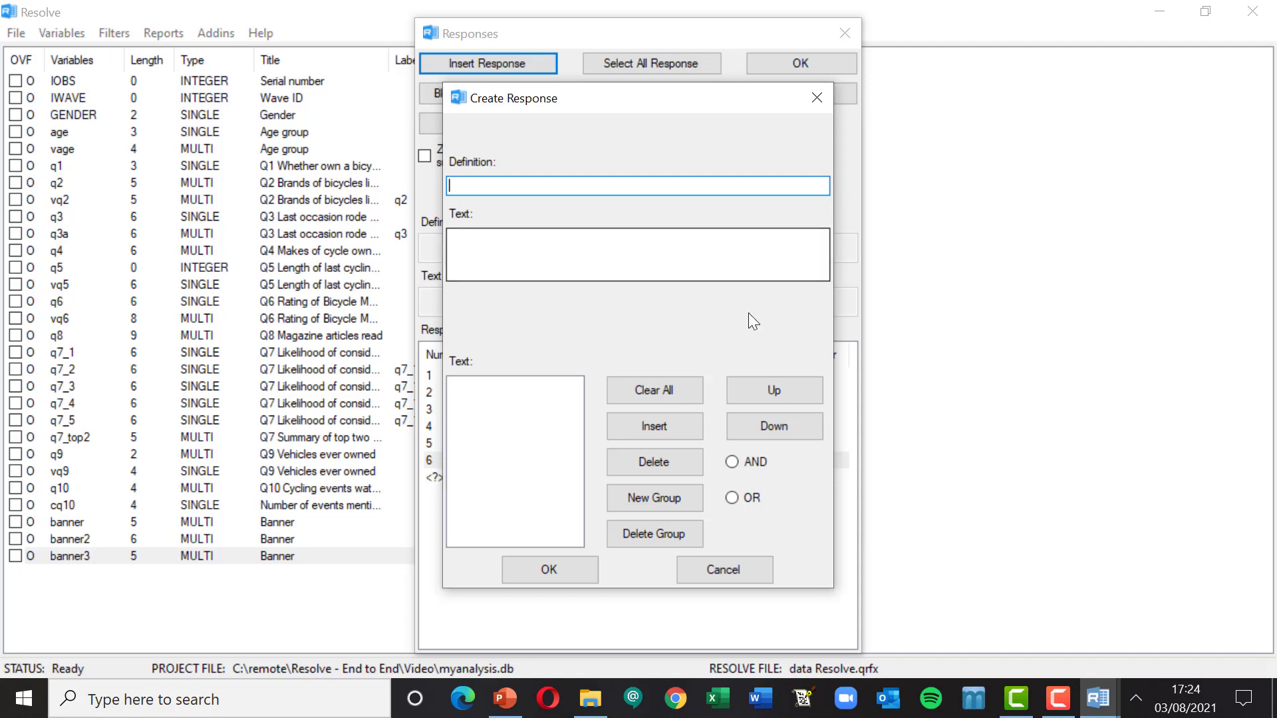
left_click(666, 432)
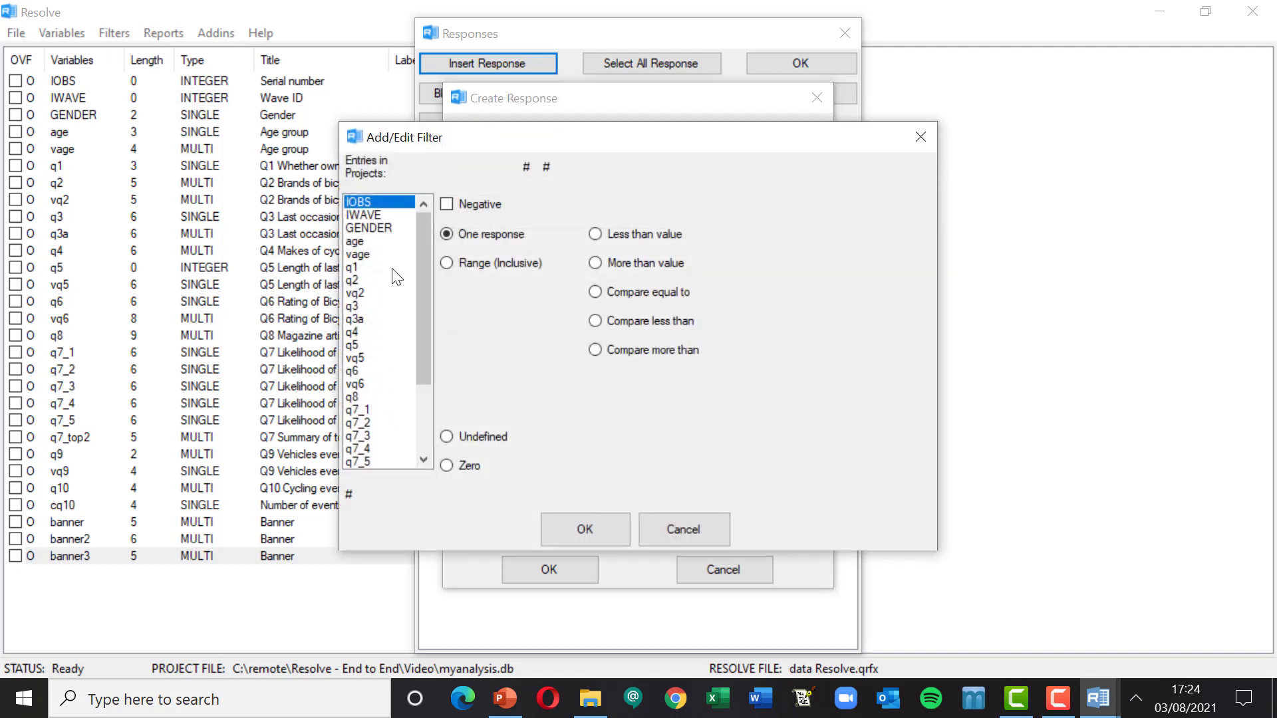
left_click(358, 280)
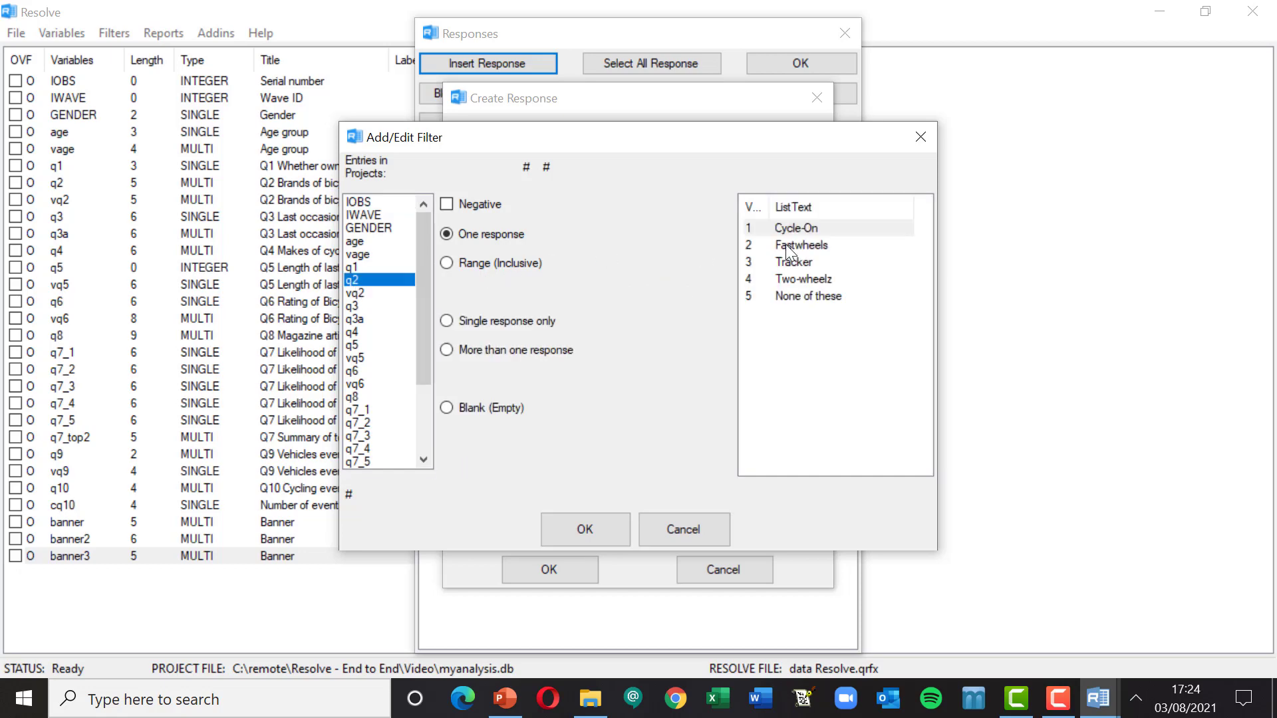
left_click(788, 251)
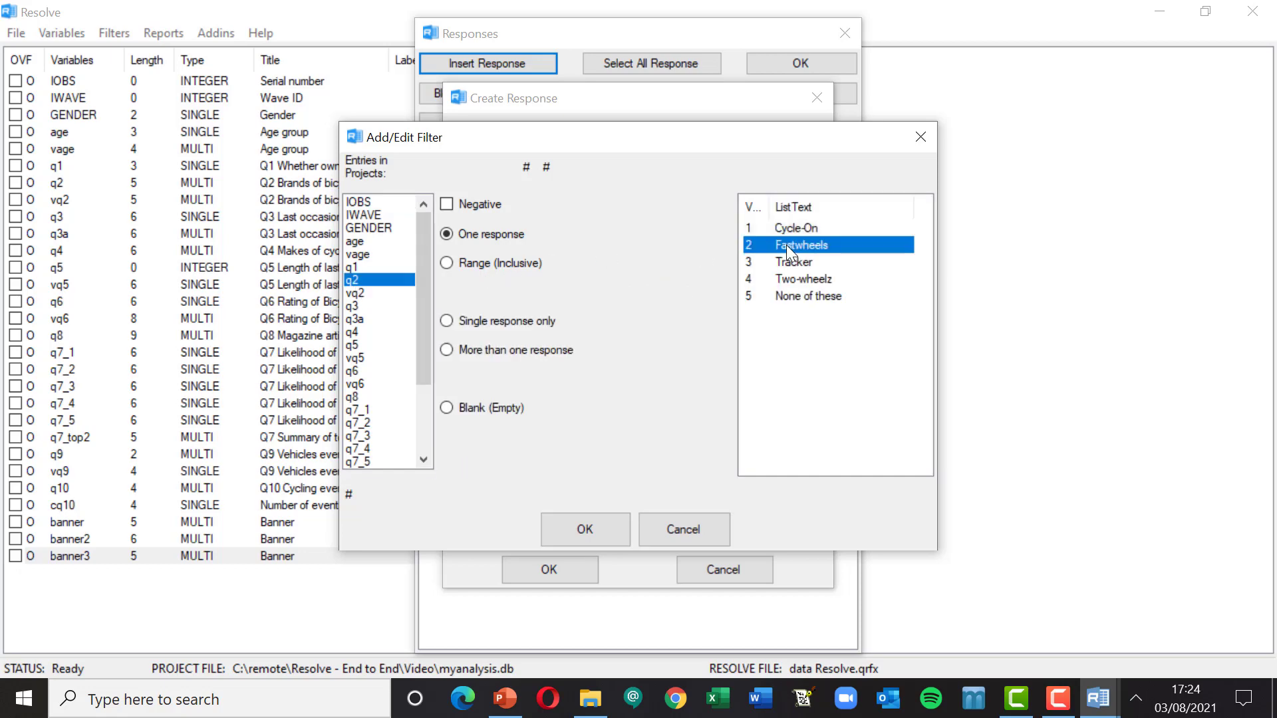
left_click(585, 529)
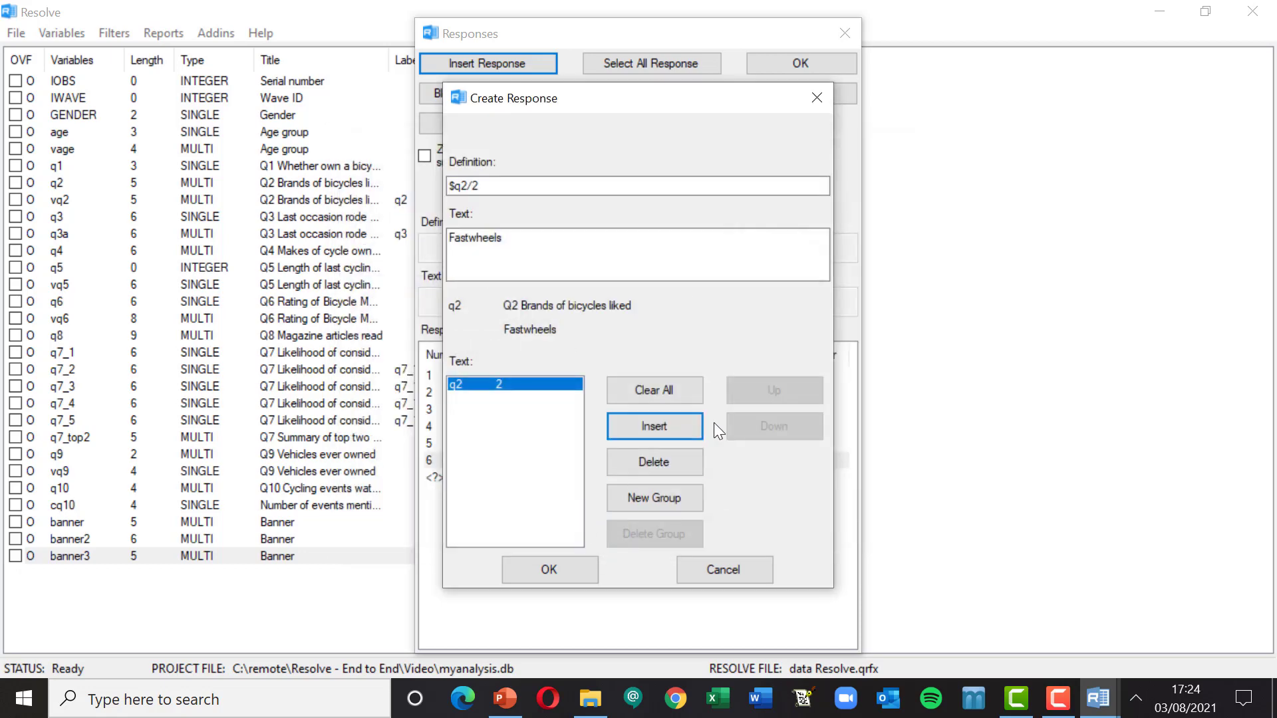
Step: Add a negative q2 Tracker condition to the Fastwheels response and accept the combined definition
left_click(661, 425)
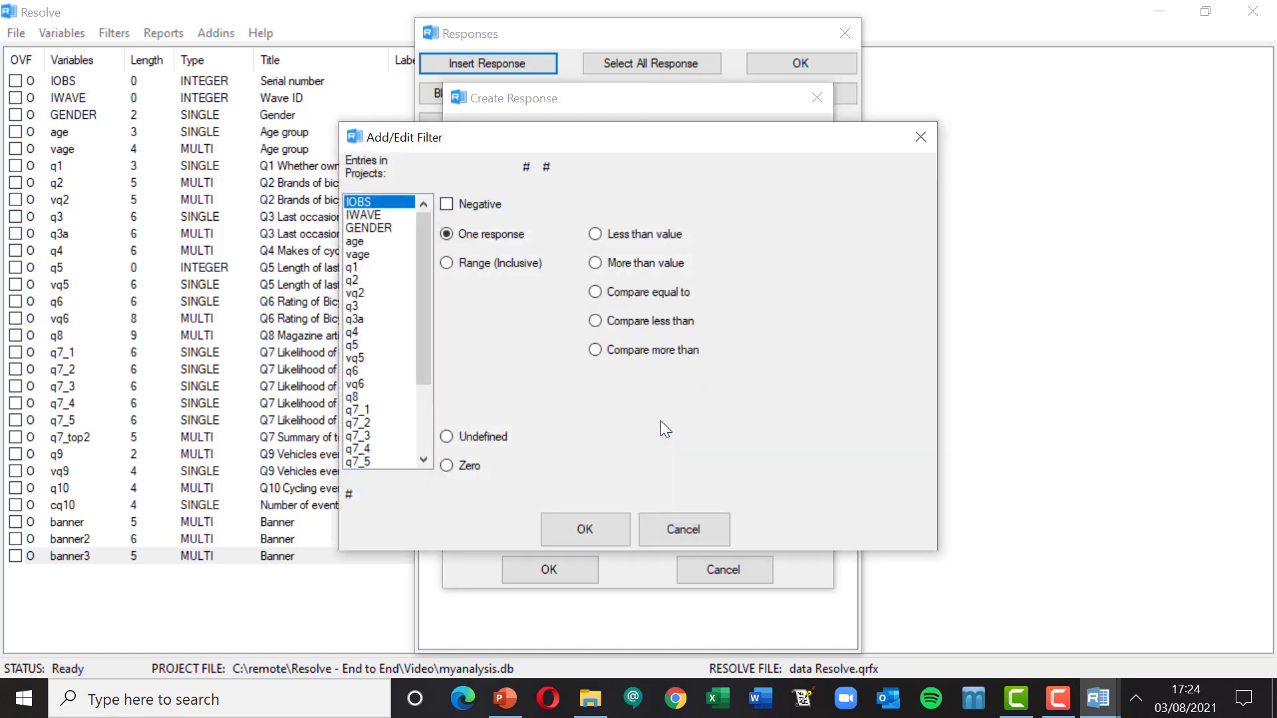
left_click(363, 281)
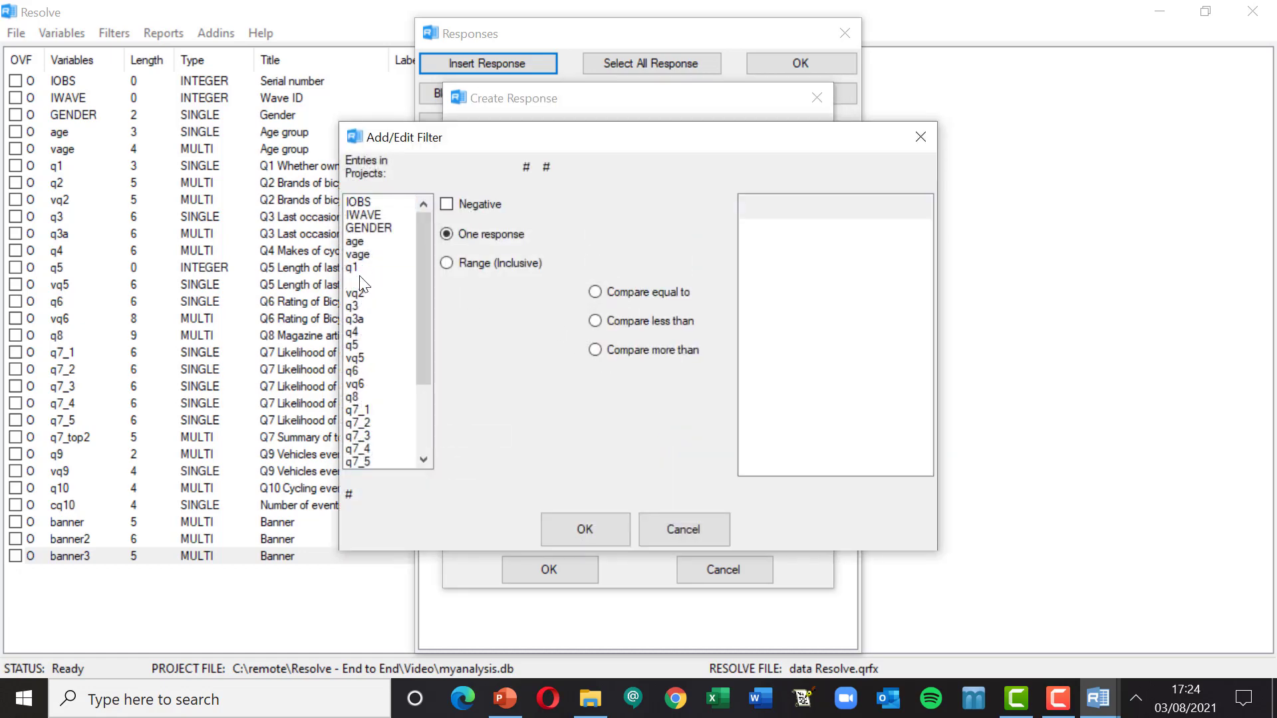
left_click(449, 203)
left_click(791, 262)
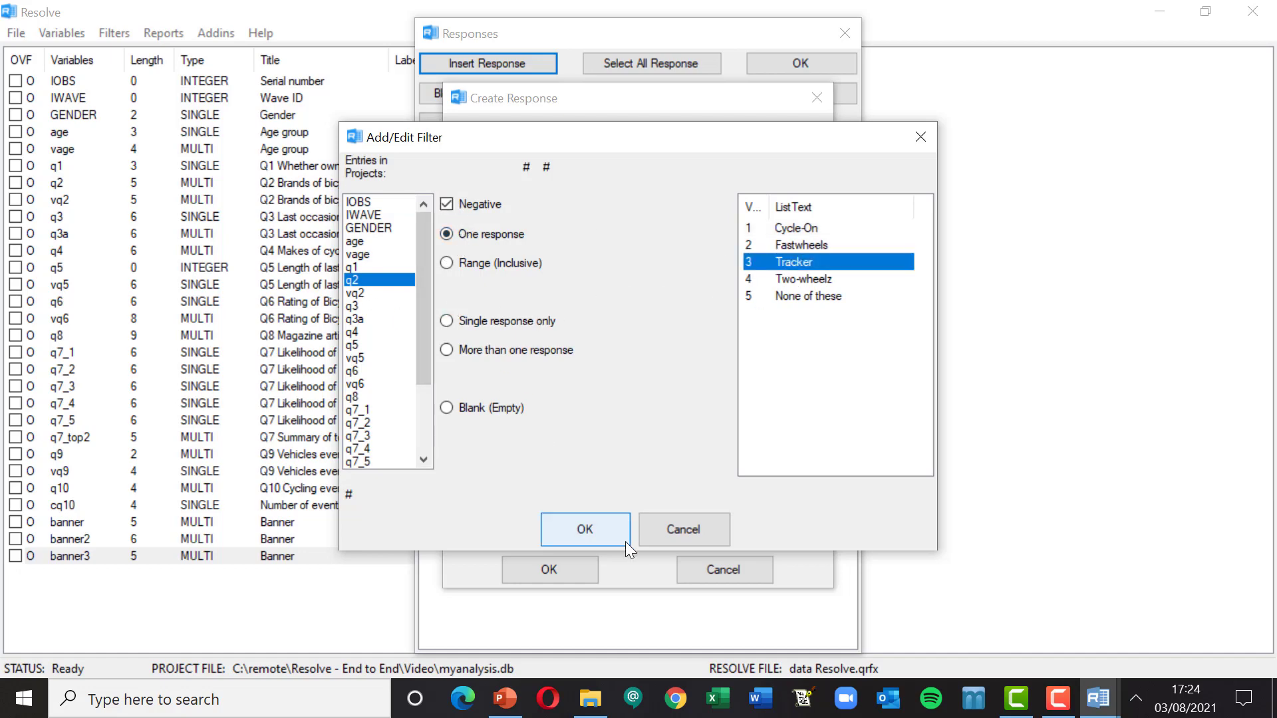
left_click(584, 530)
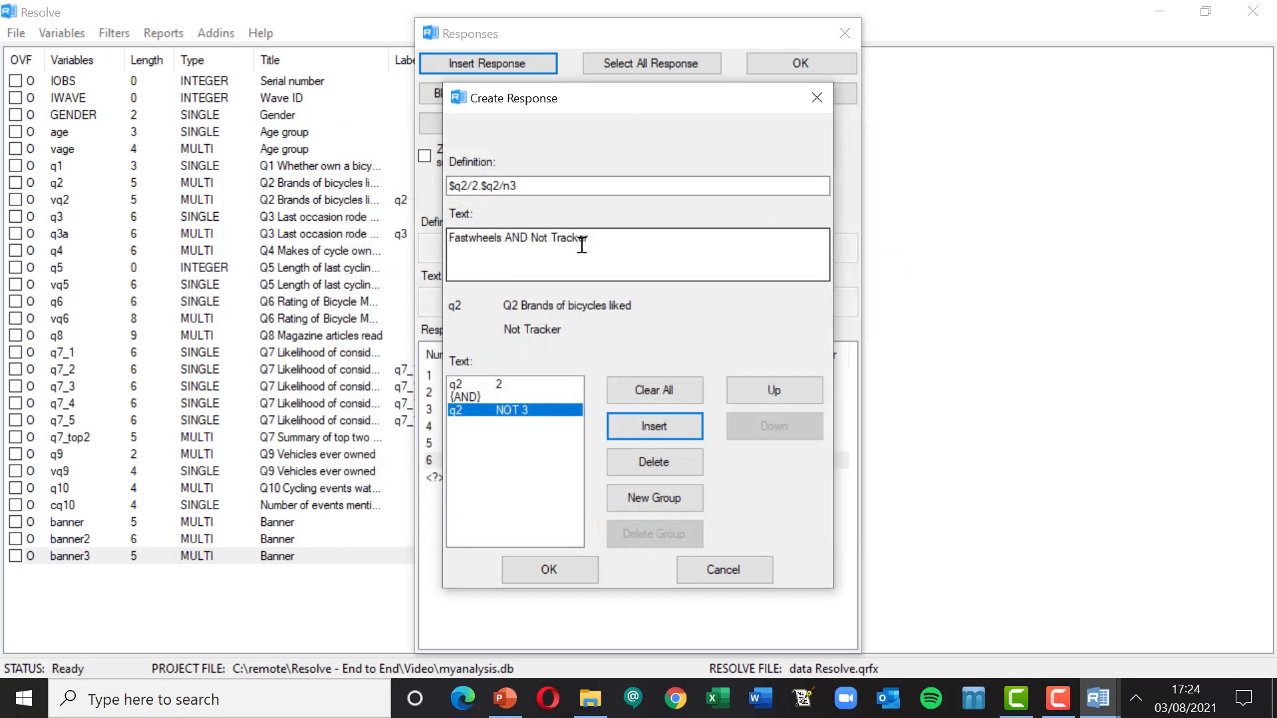
left_click(547, 572)
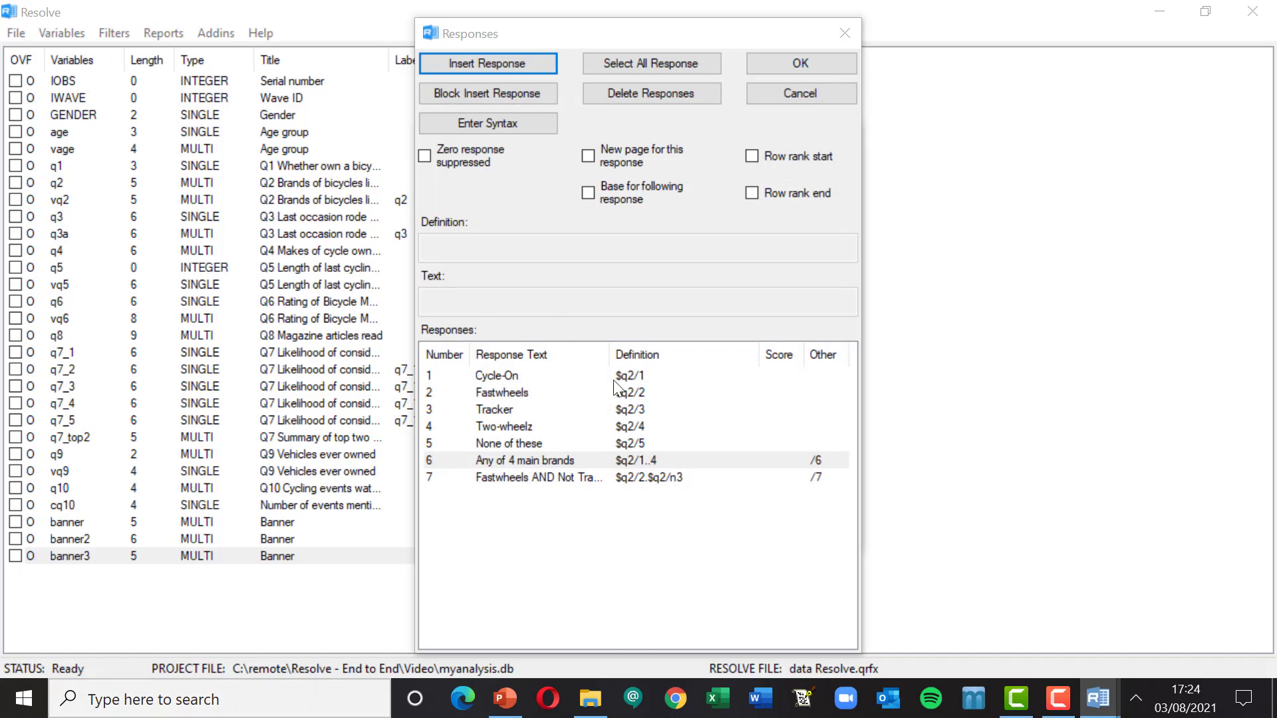
Step: Accept MYVAR's response list and finish creating the variable
left_click(807, 61)
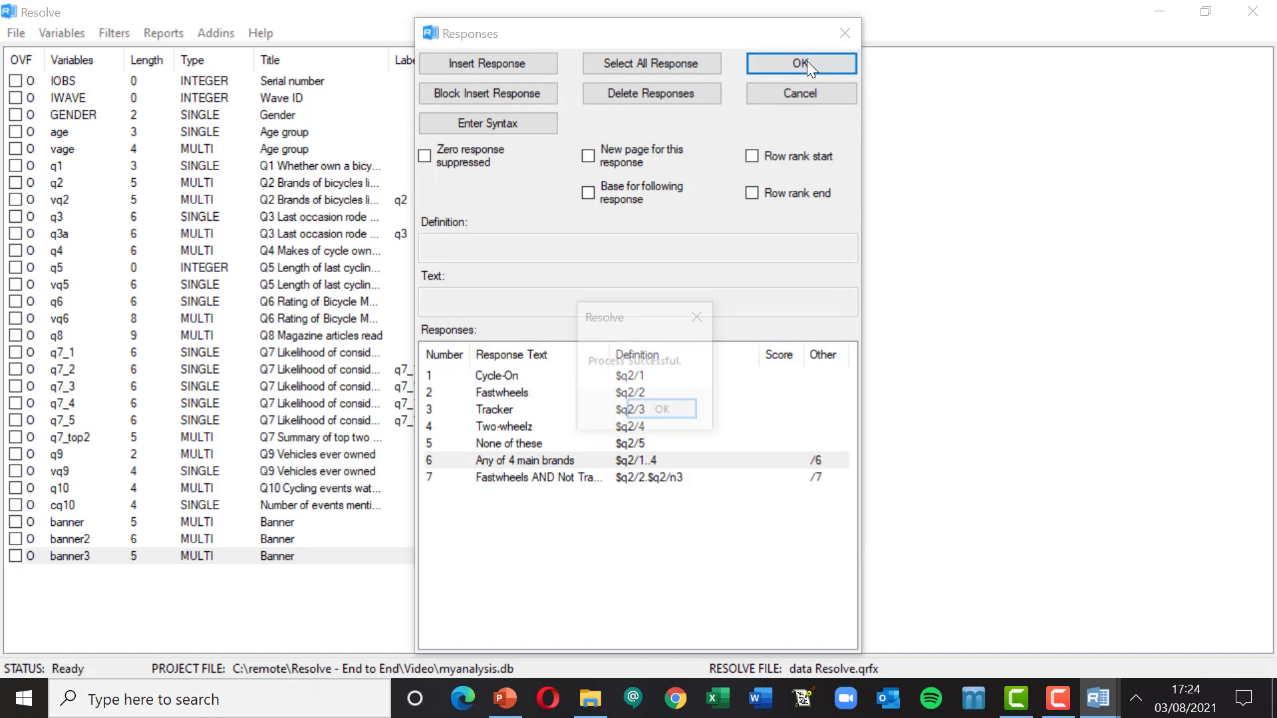
left_click(664, 413)
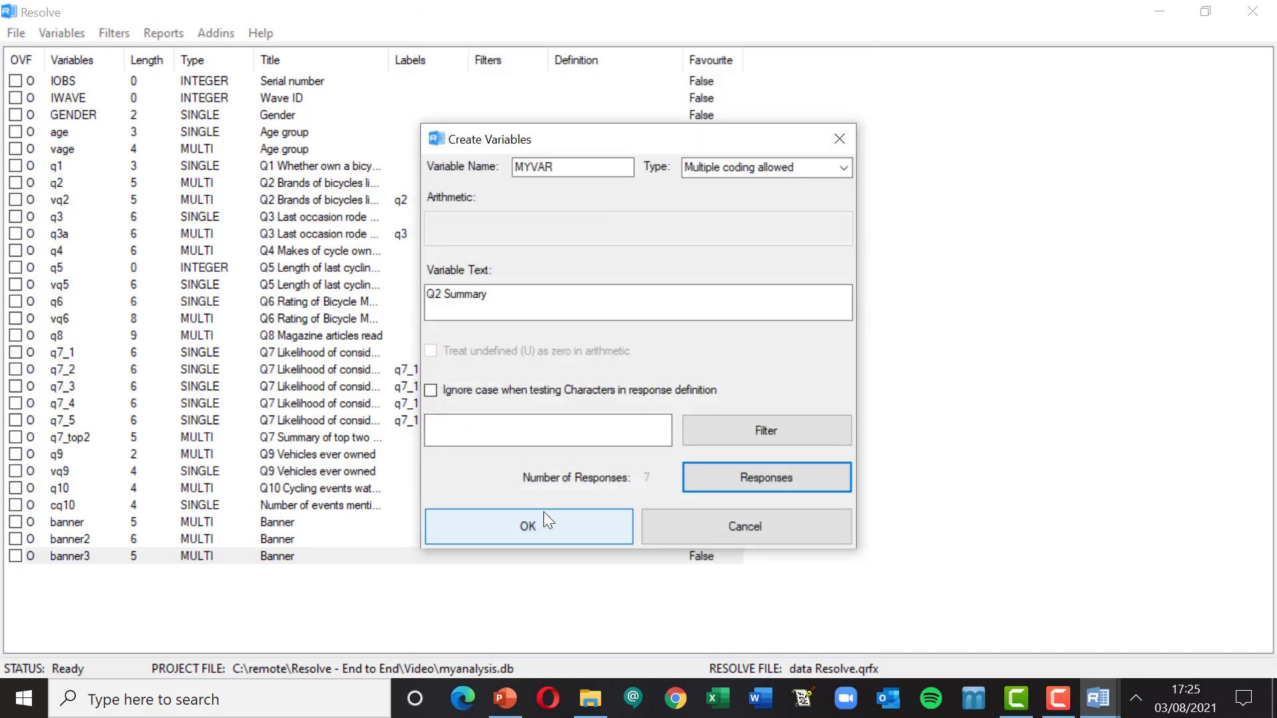
left_click(549, 530)
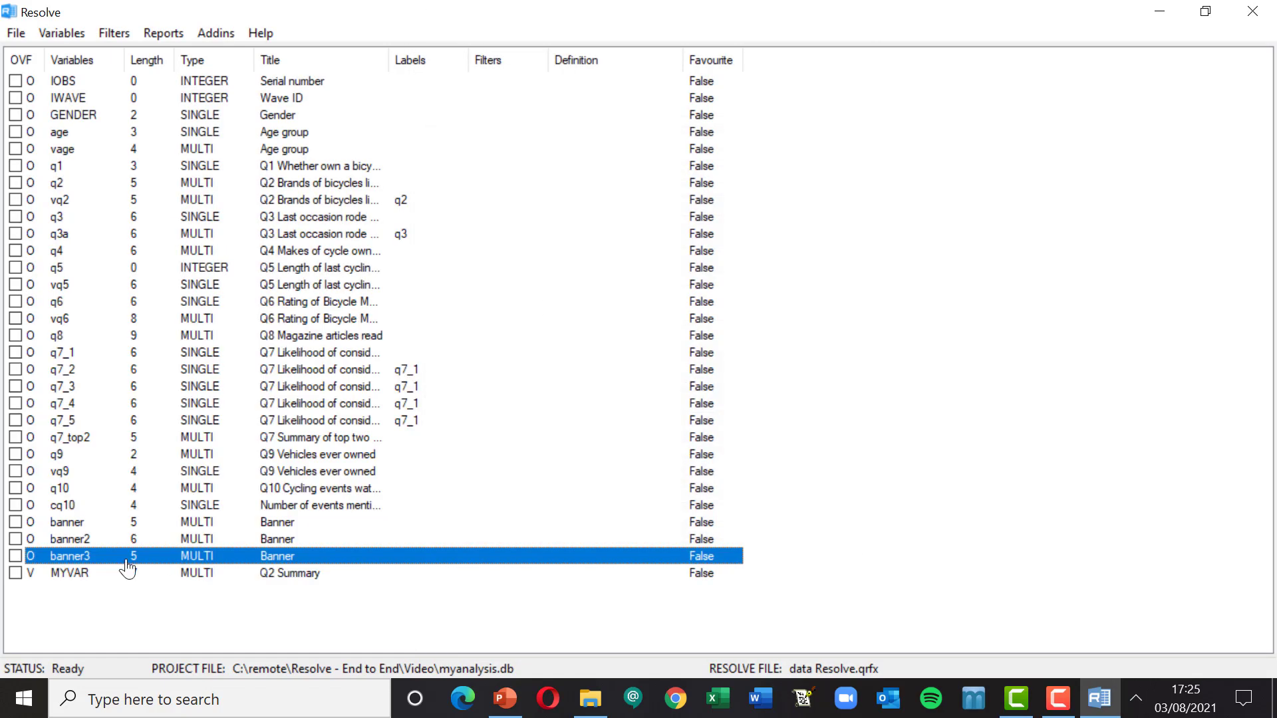
Step: Start a new multiple-coding variable named MYBANNER with the variable text "My banner"
left_click(83, 575)
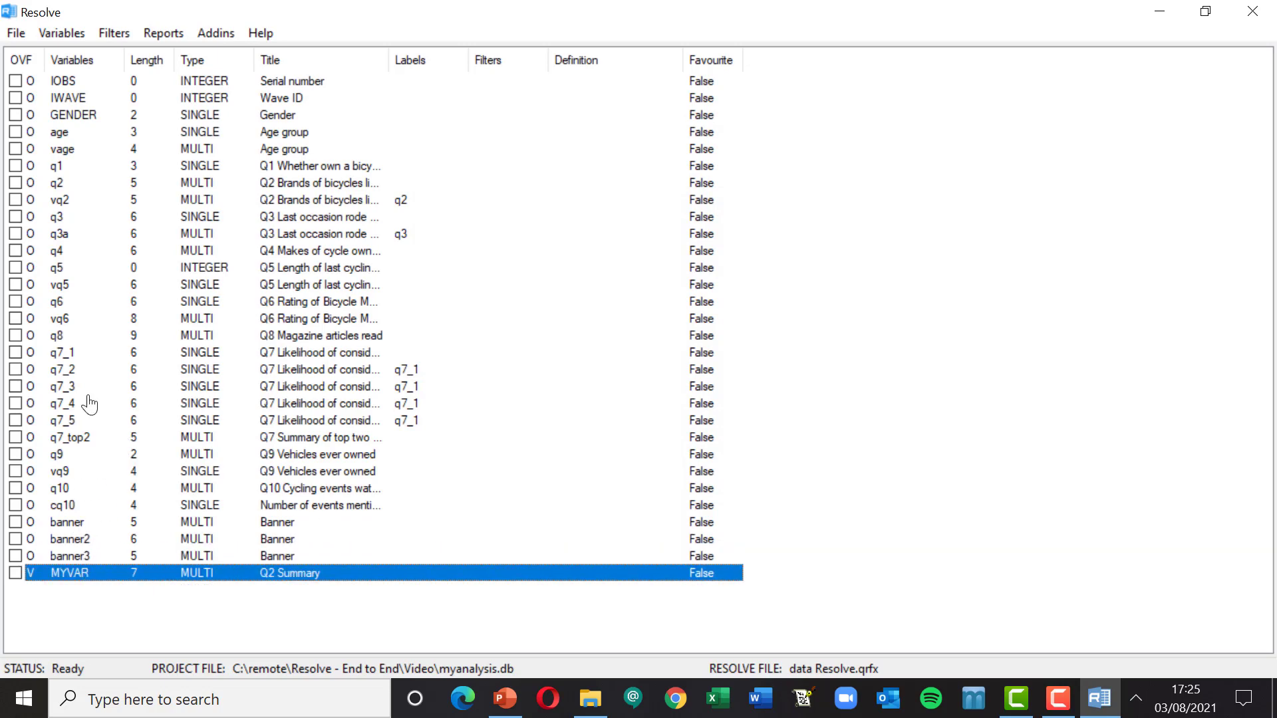
left_click(75, 36)
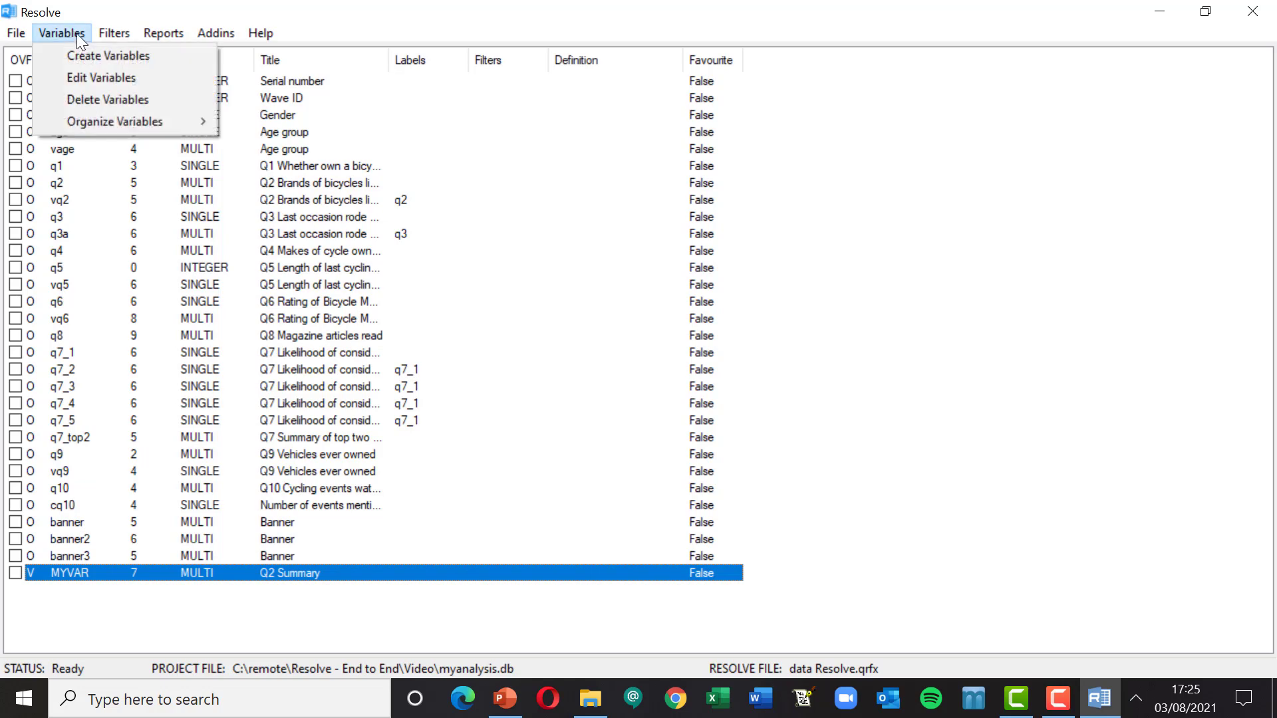
left_click(111, 54)
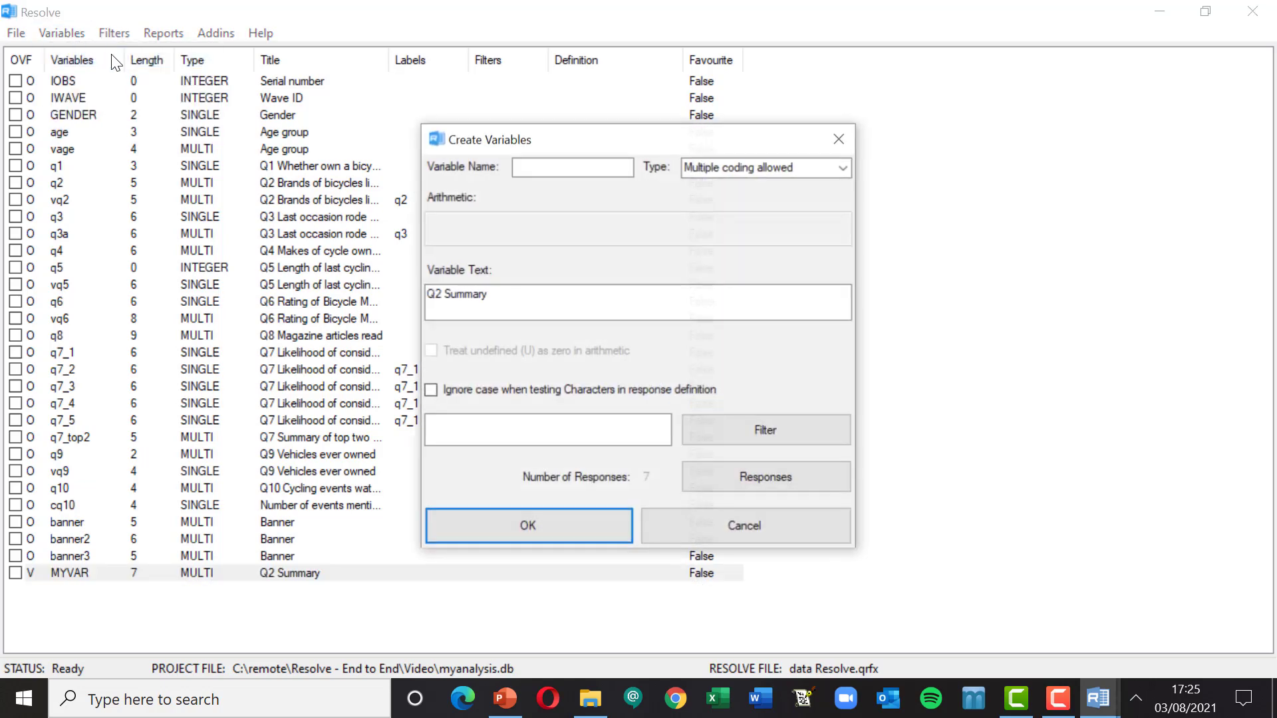
left_click(608, 163)
type("MYBANNER")
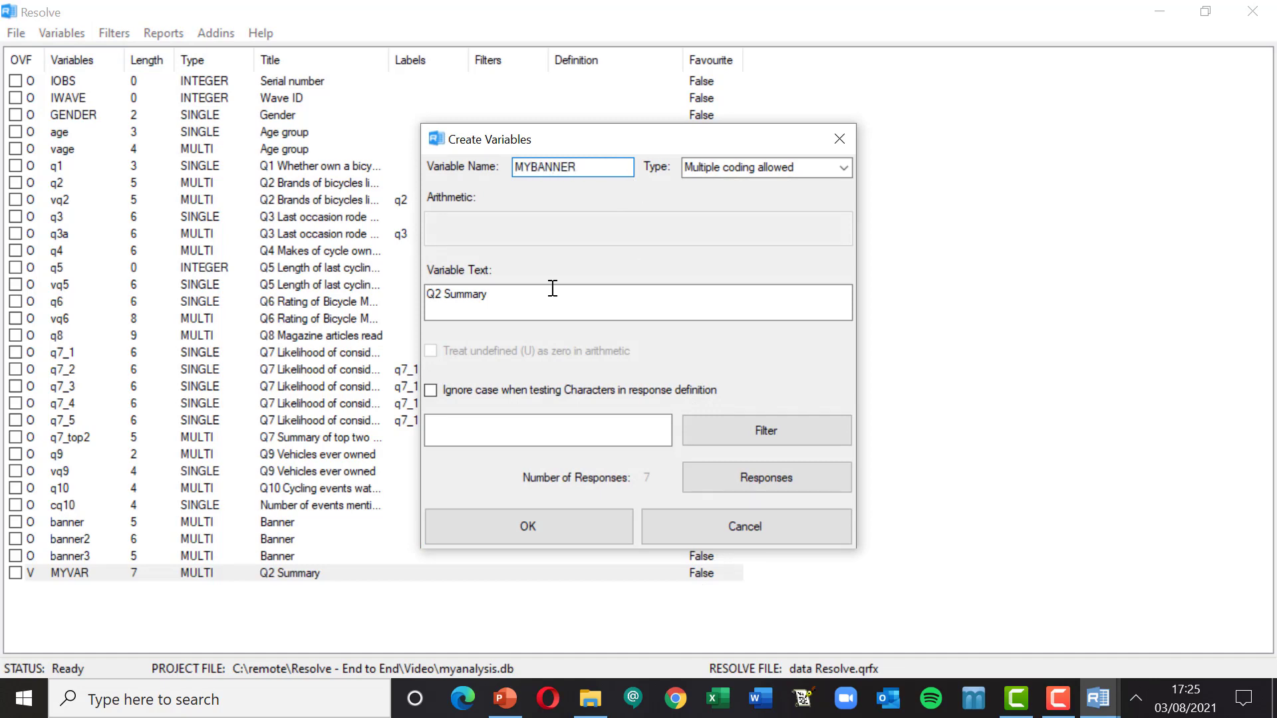
left_click_drag(552, 287, 320, 302)
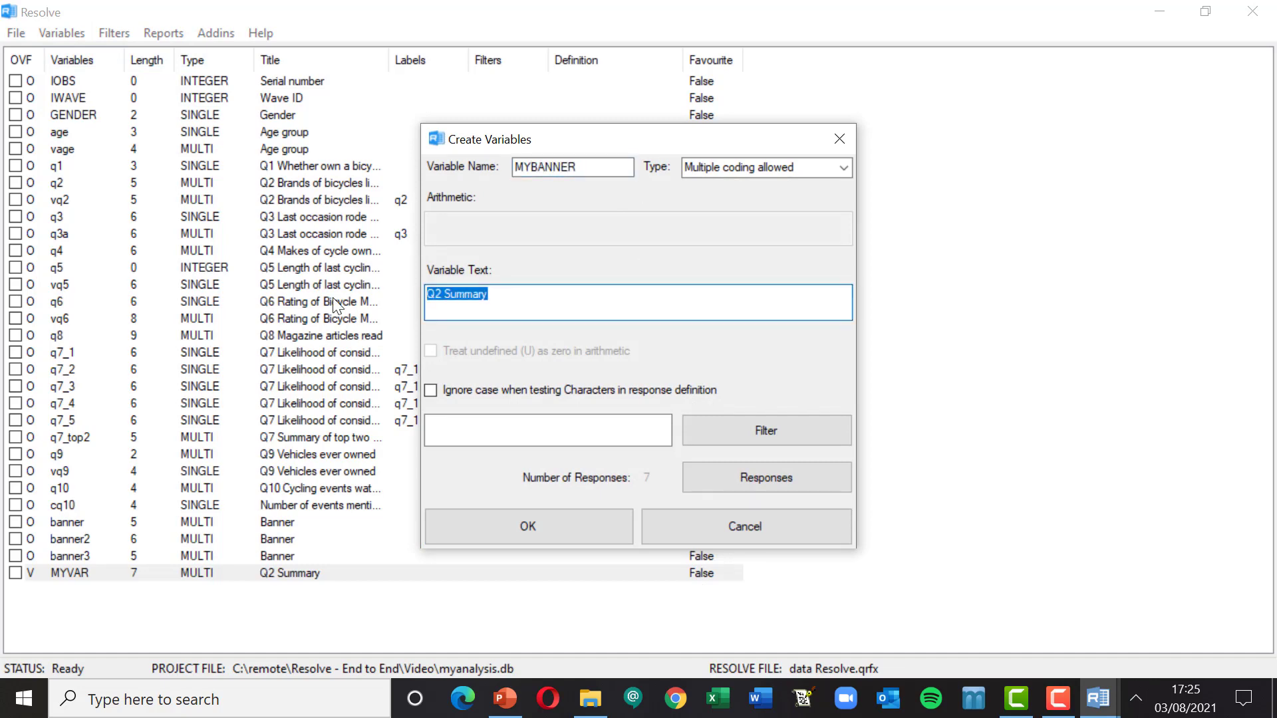
type("My ba")
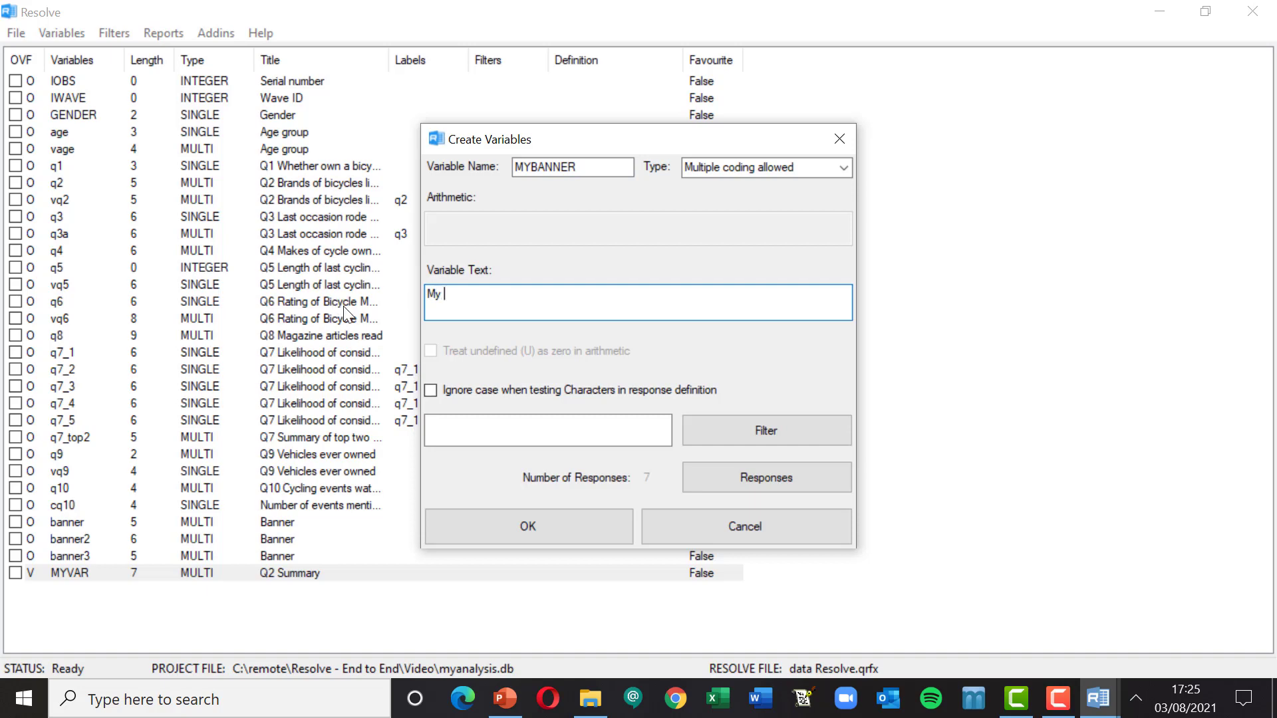
type("n")
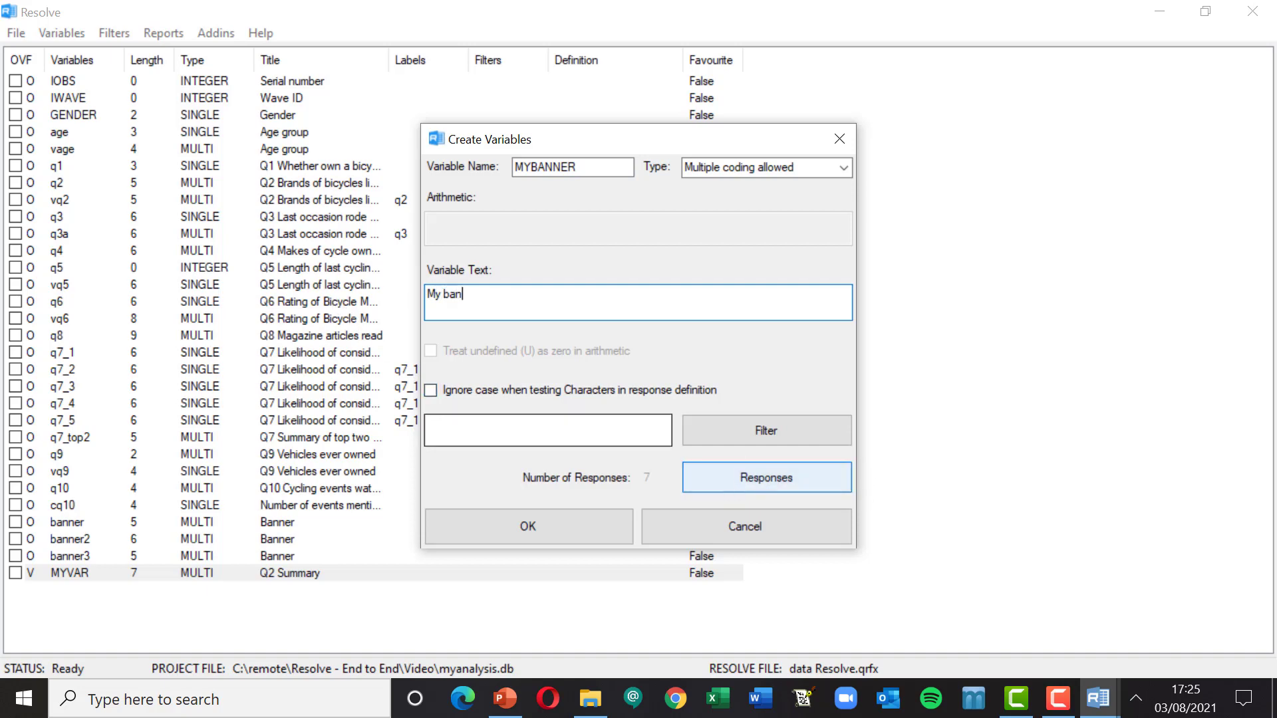
type("ner")
Step: Block insert the responses of GENDER and age as single entries in MYBANNER's response list
left_click(764, 479)
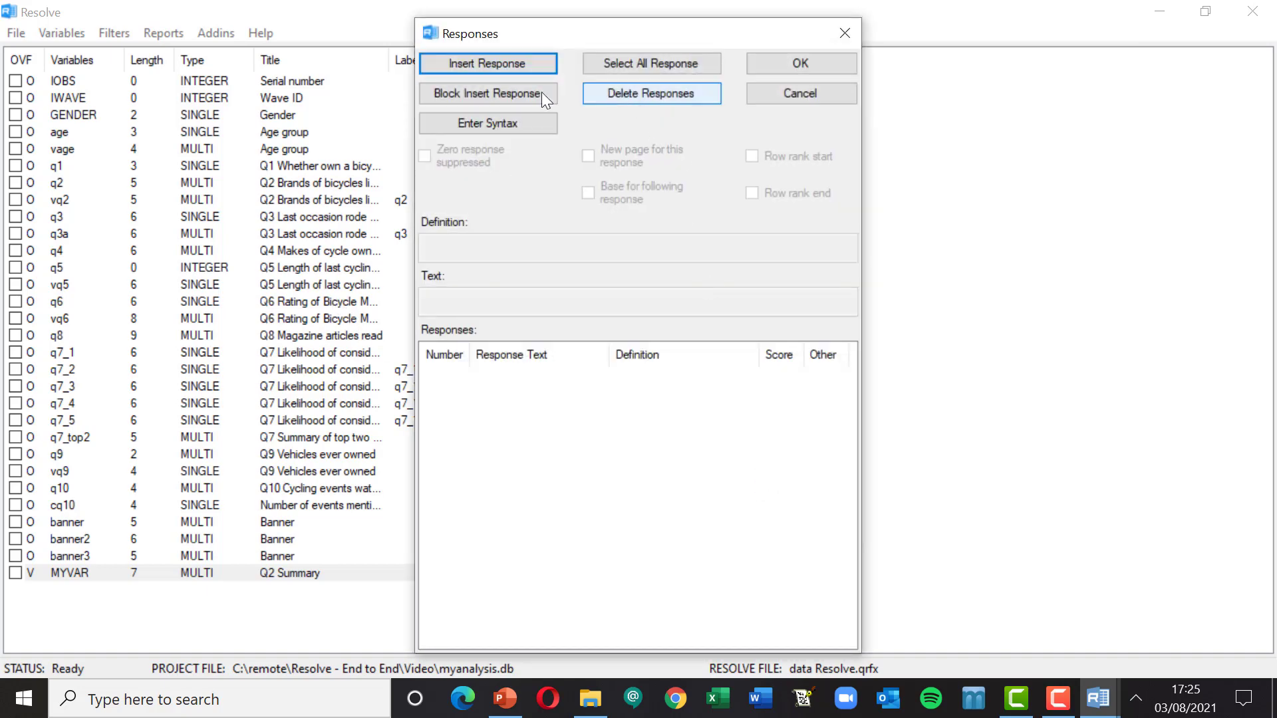
left_click(506, 92)
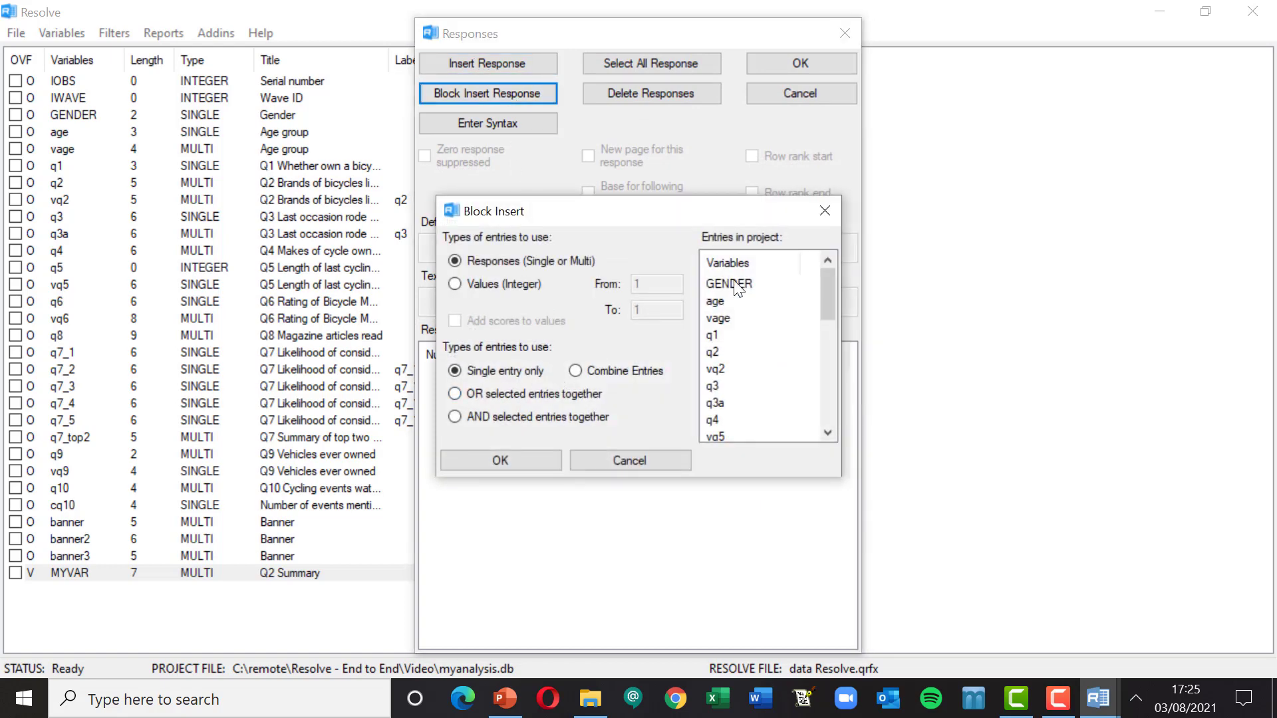
left_click(736, 286)
left_click(524, 456)
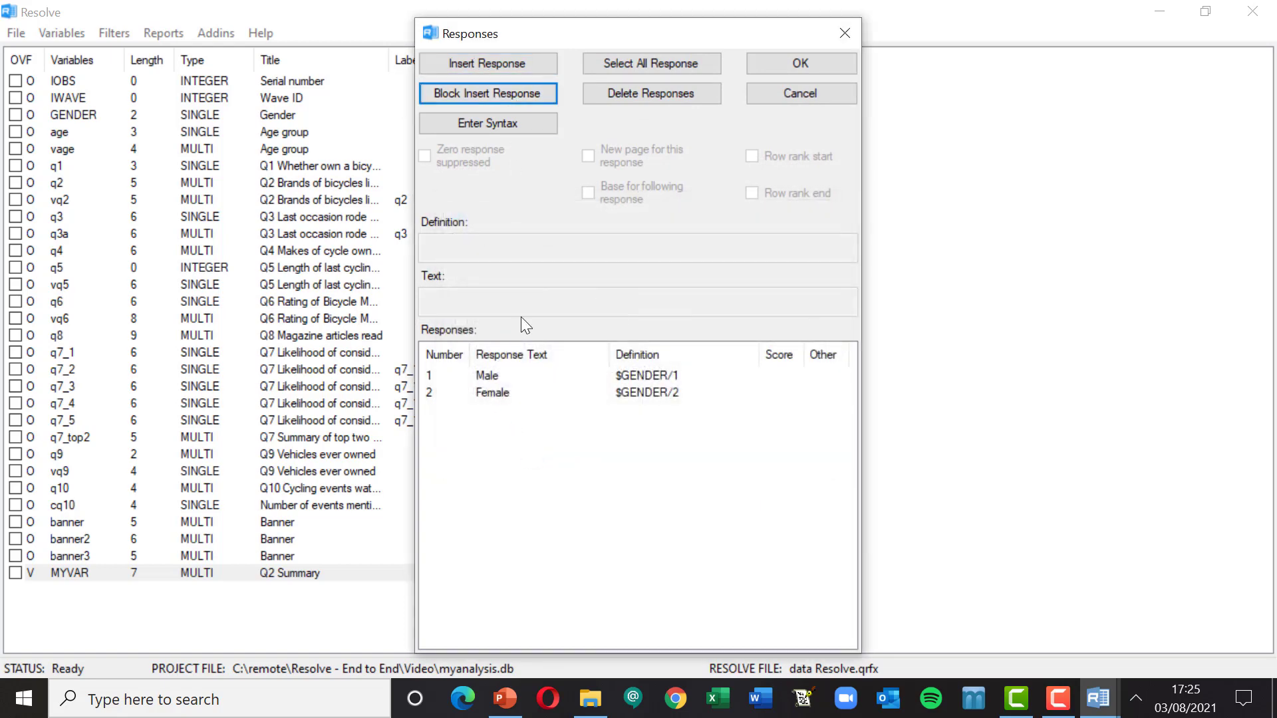
left_click(496, 93)
left_click(711, 301)
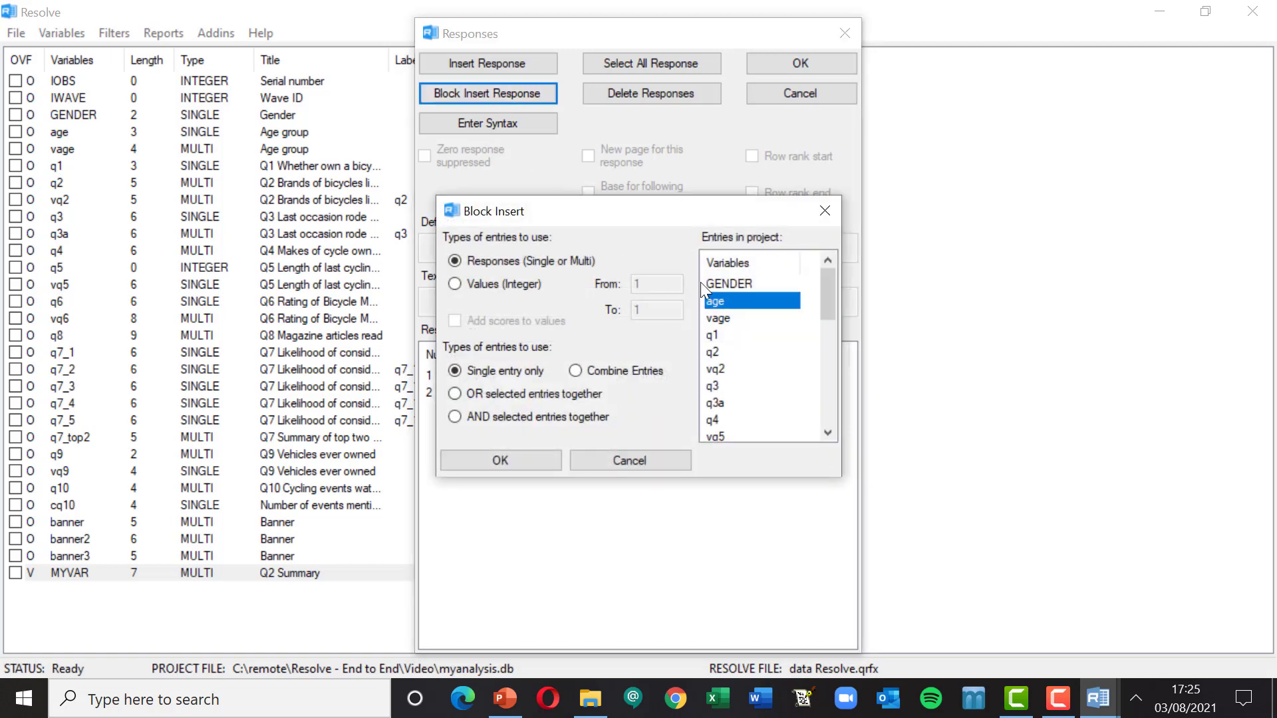
left_click(504, 461)
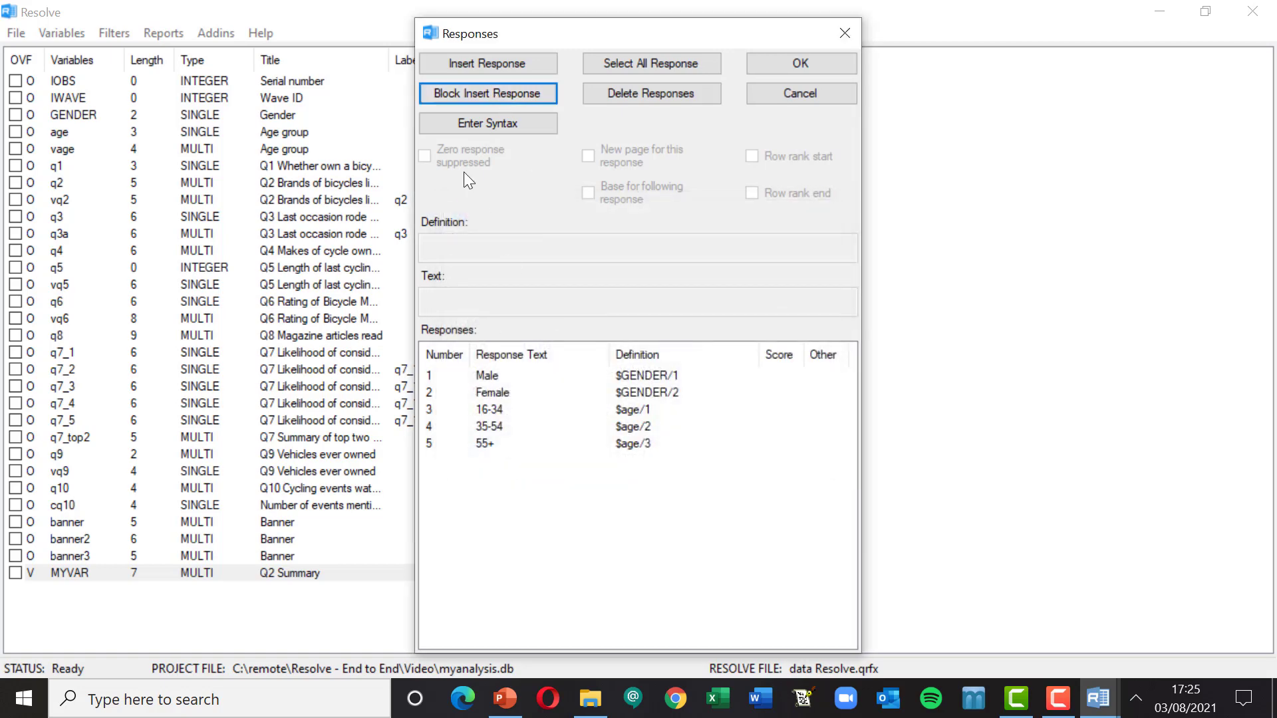
Step: Block insert the q3 responses as single entries, accept the response list and finish creating MYBANNER
left_click(468, 93)
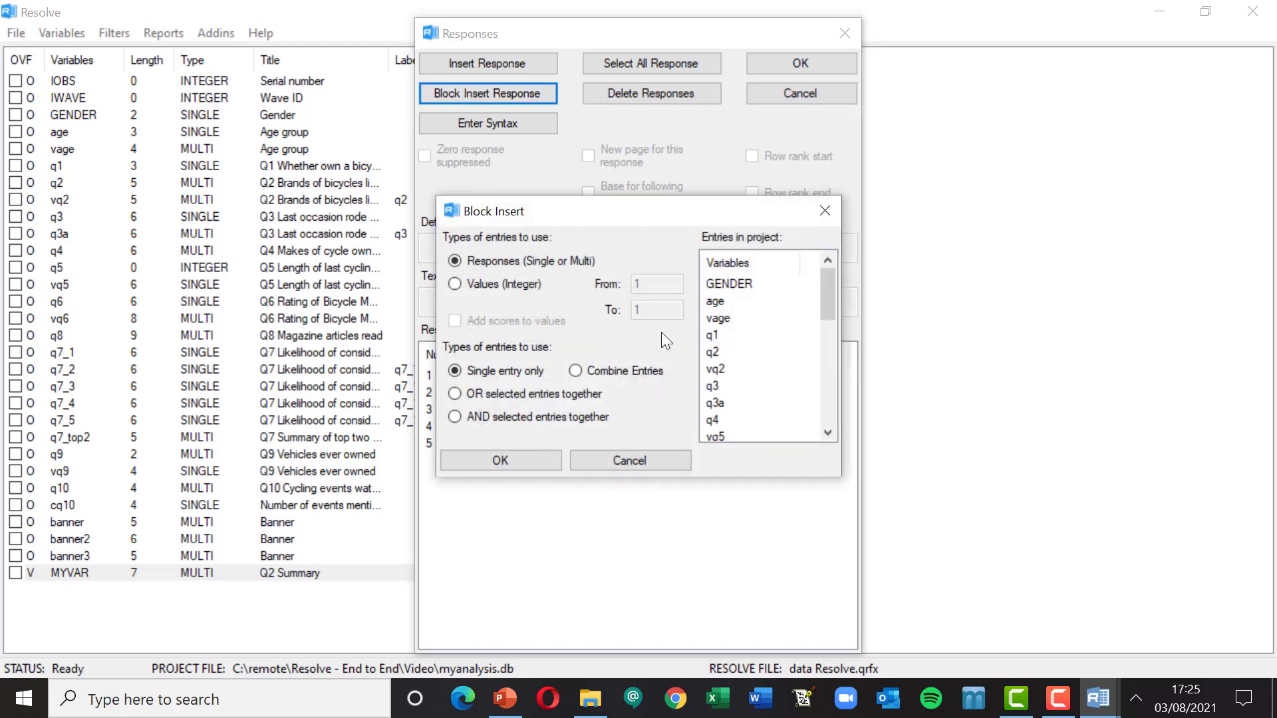
left_click(714, 387)
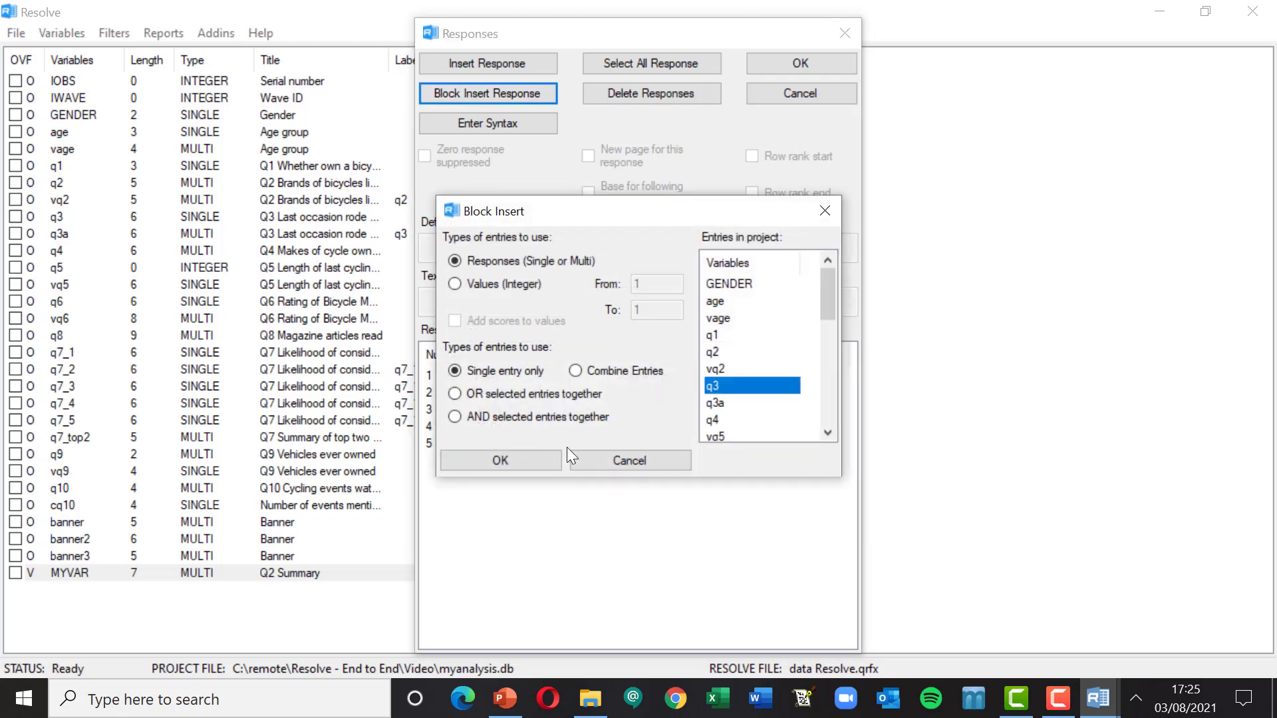
left_click(516, 458)
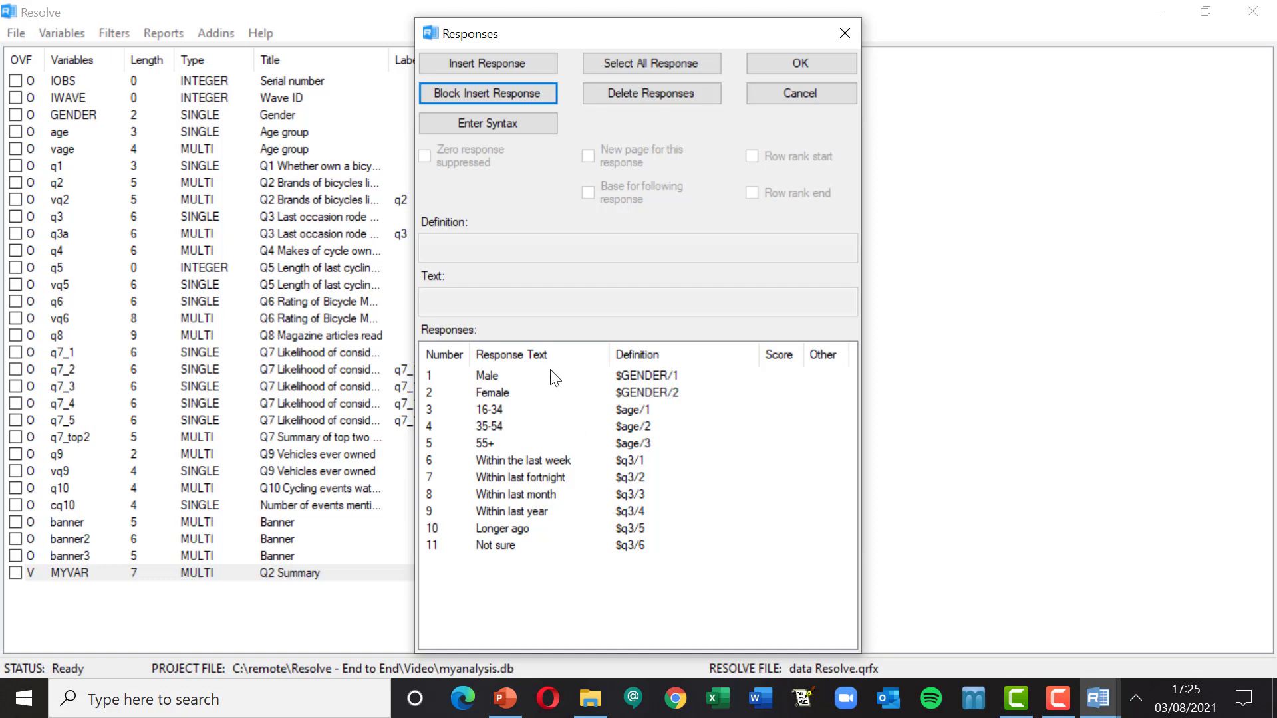
left_click(809, 58)
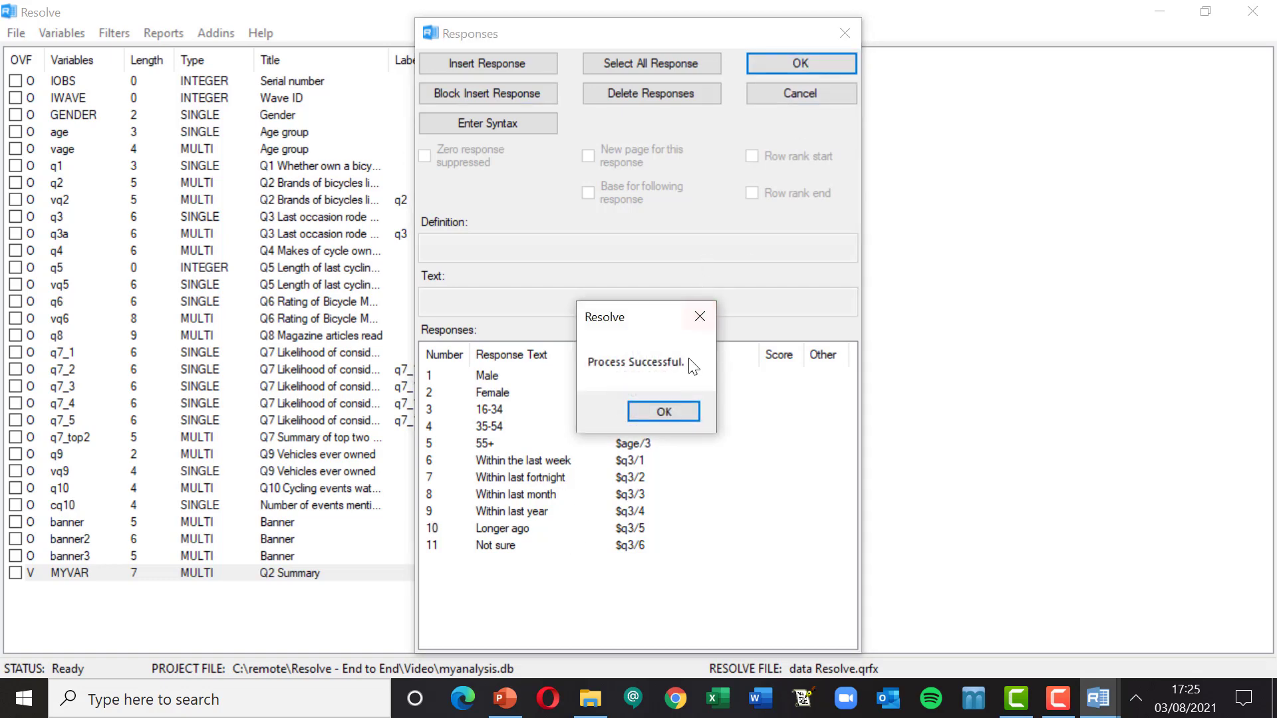
left_click(677, 411)
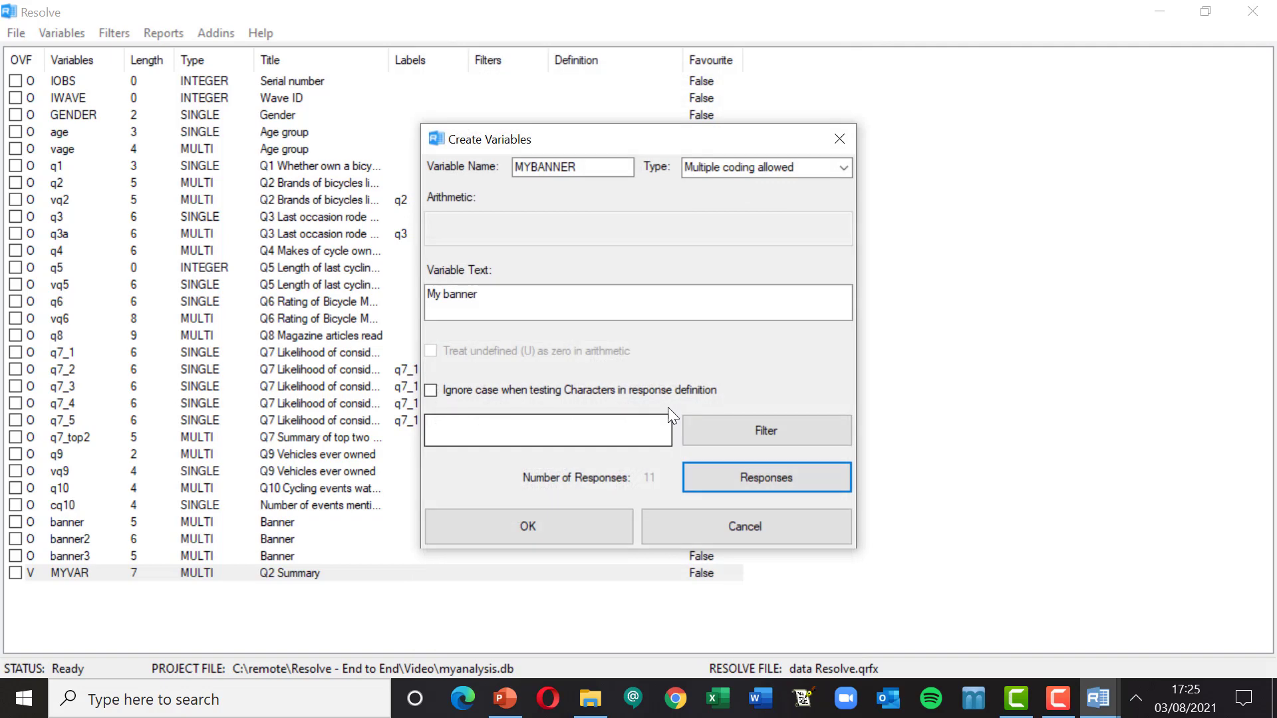
left_click(555, 528)
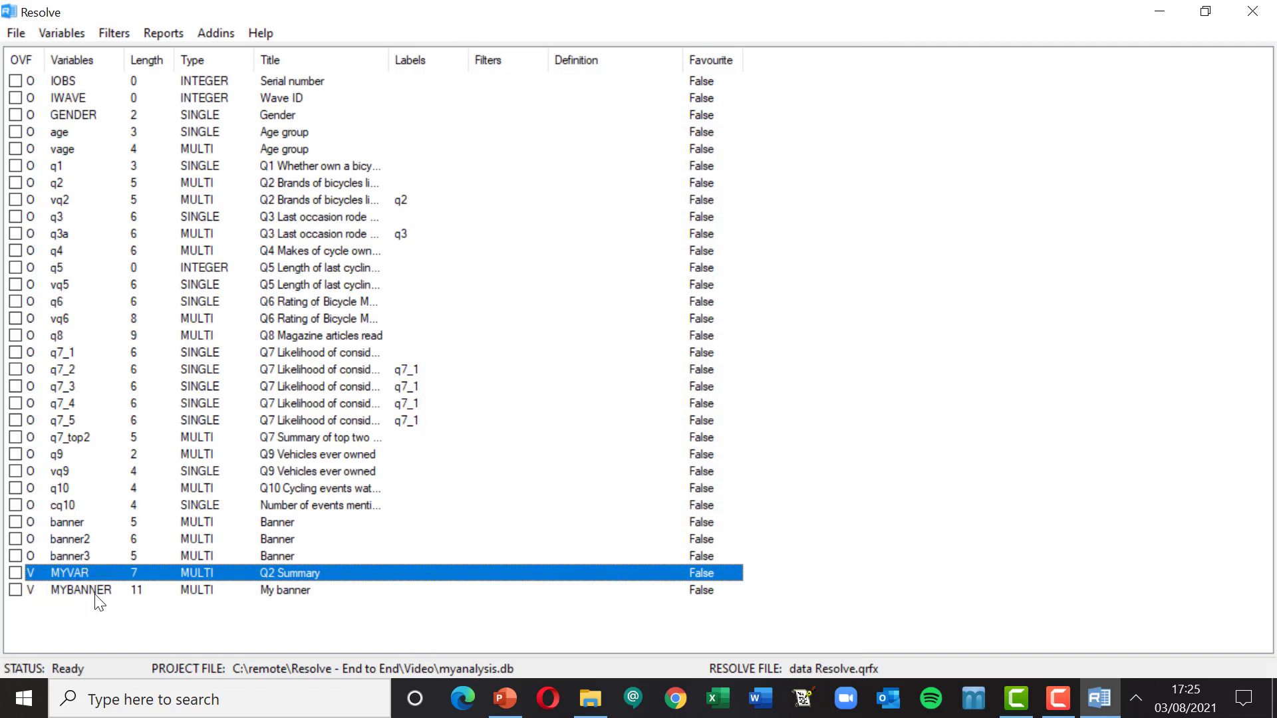
Step: Add a quick-report table set with MYVAR on the side and MYBANNER across the top
left_click(161, 34)
left_click(183, 55)
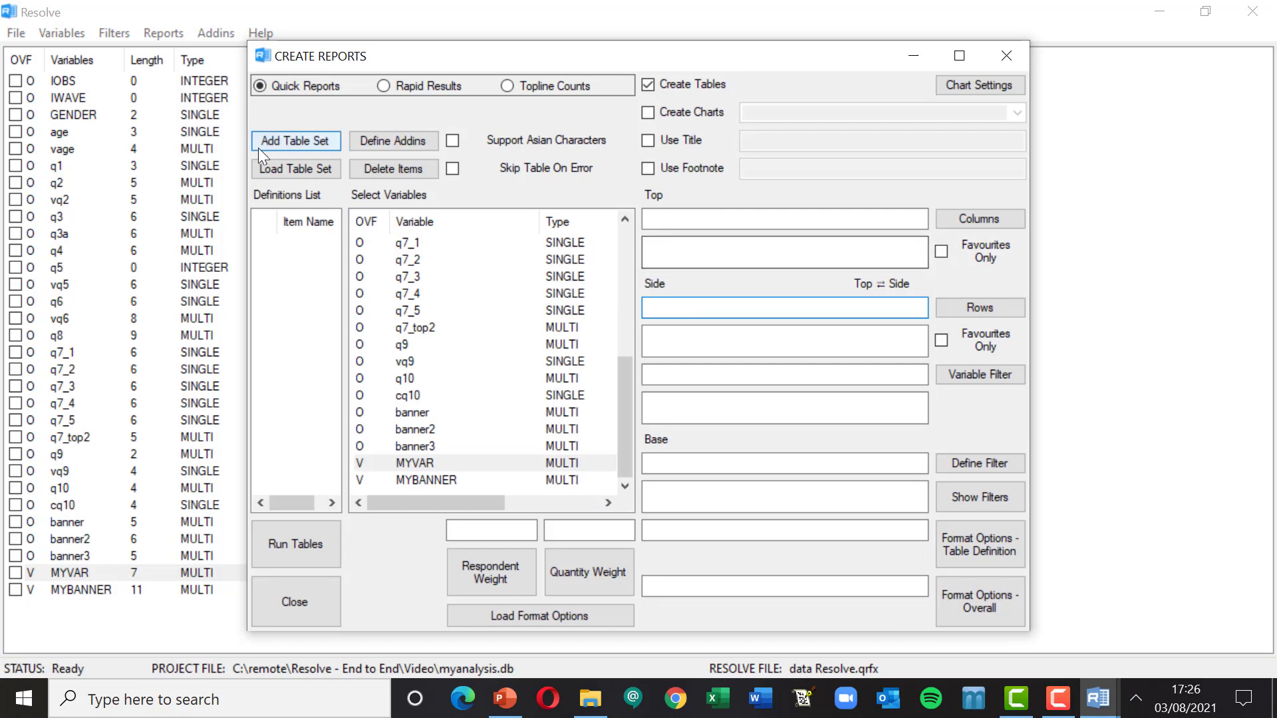
left_click(289, 142)
left_click(311, 242)
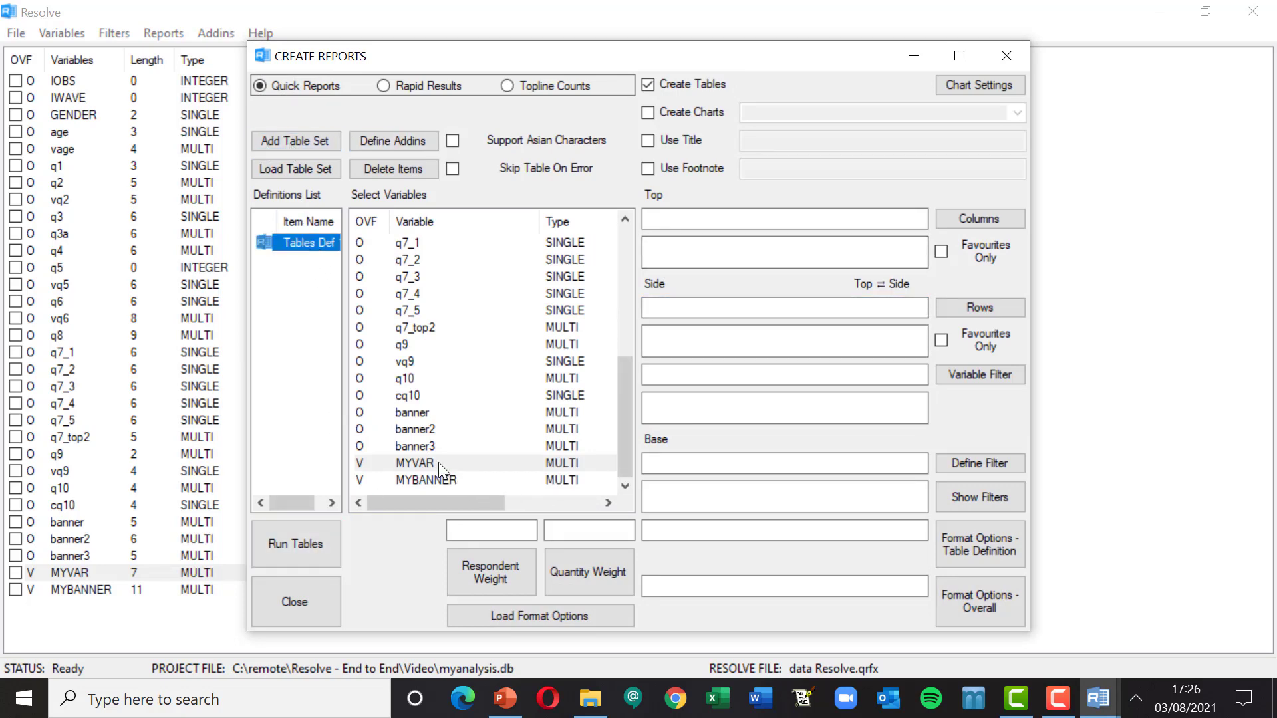
left_click_drag(438, 461, 764, 317)
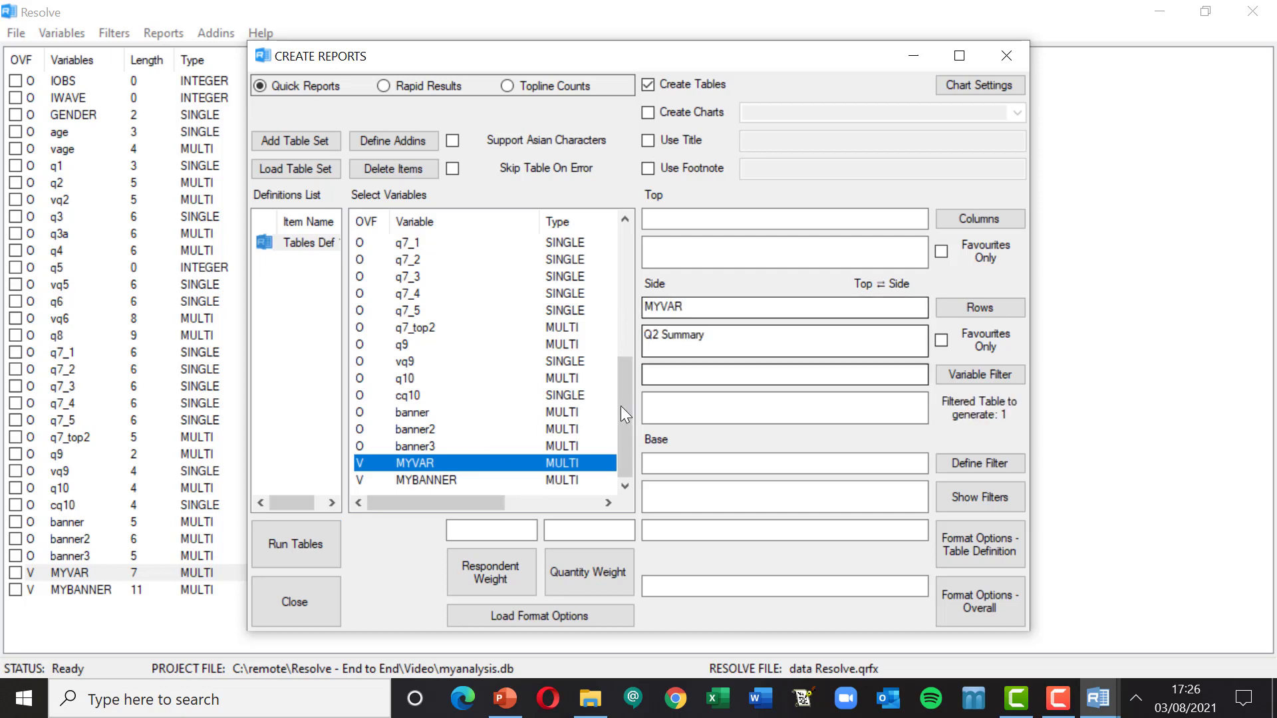
left_click_drag(720, 243, 718, 221)
Step: Run the MYVAR by MYBANNER table and open its text output
left_click(286, 552)
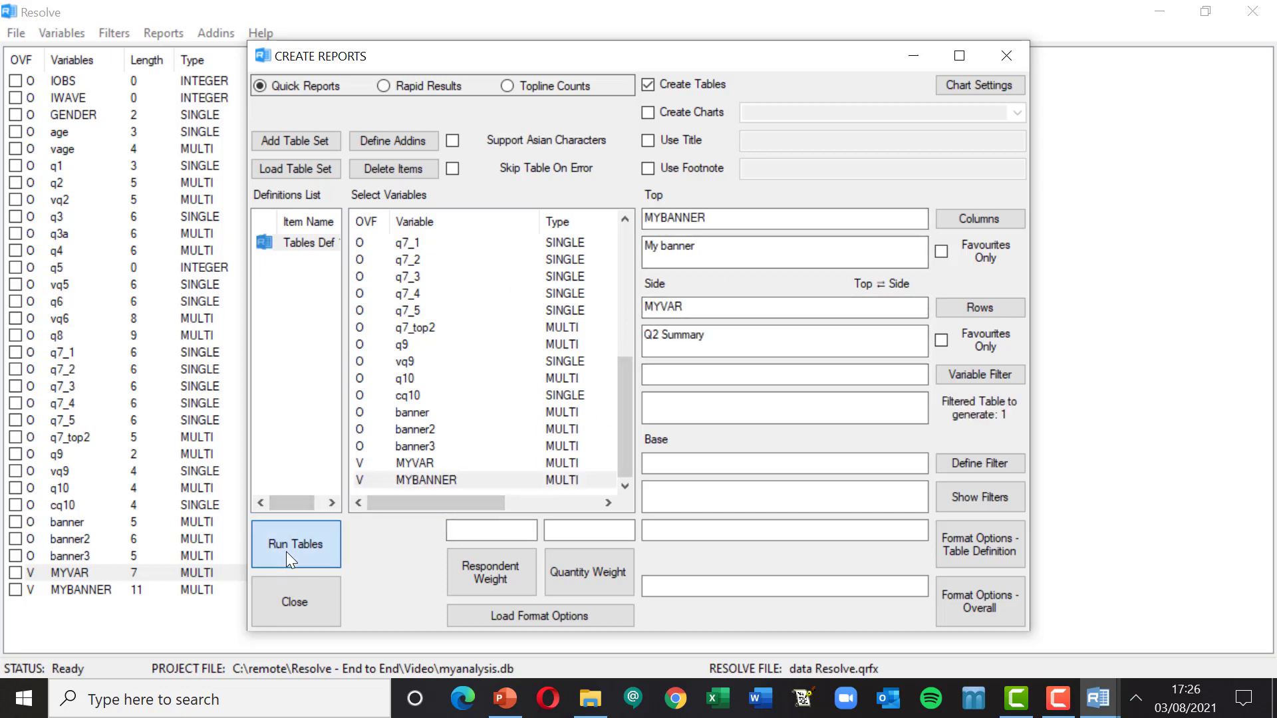
left_click(740, 416)
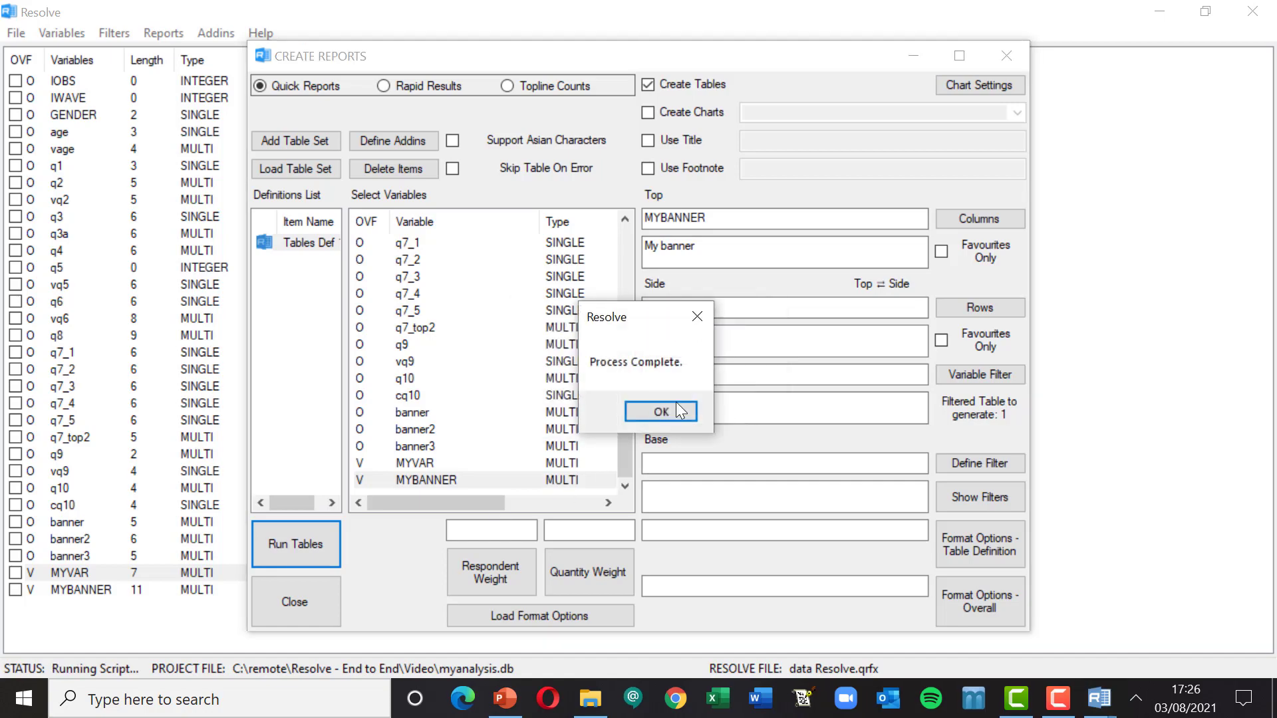
left_click(672, 406)
left_click(656, 409)
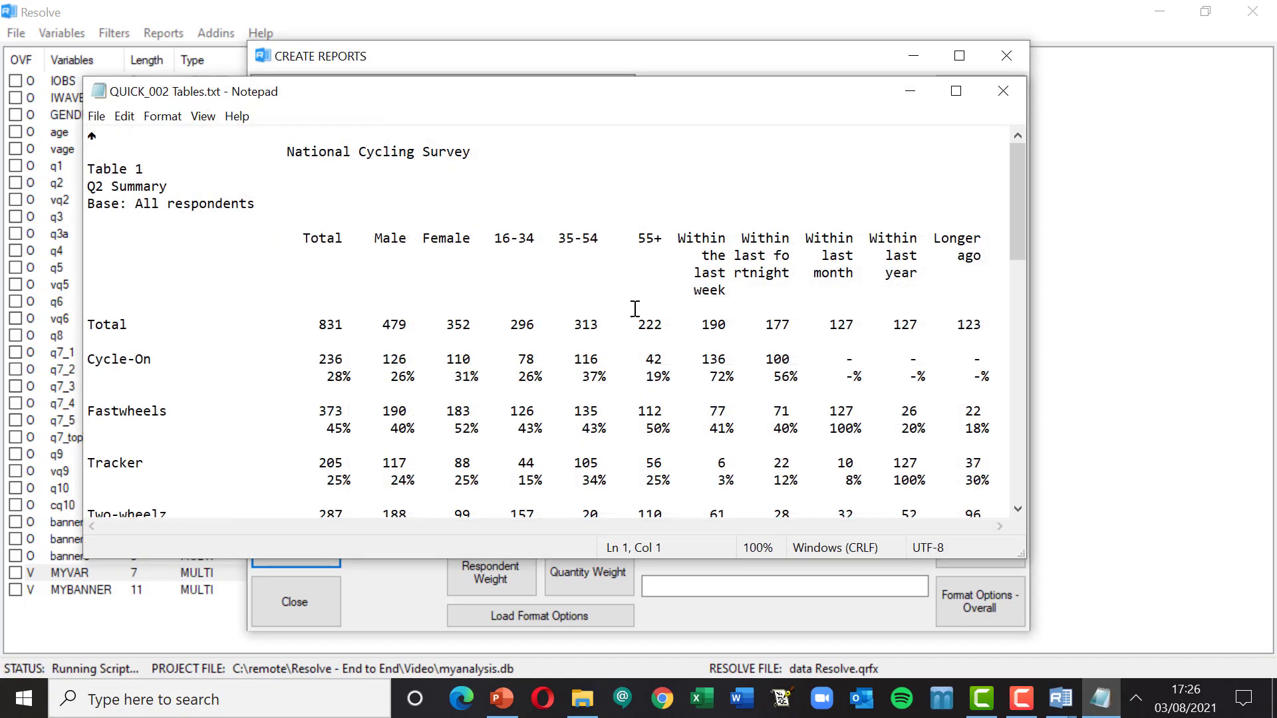
Step: Examine the Q2 Summary table's brand rows, especially "Fastwheels AND Not Tracker", and close the text output
scroll(219, 421, "down", 3)
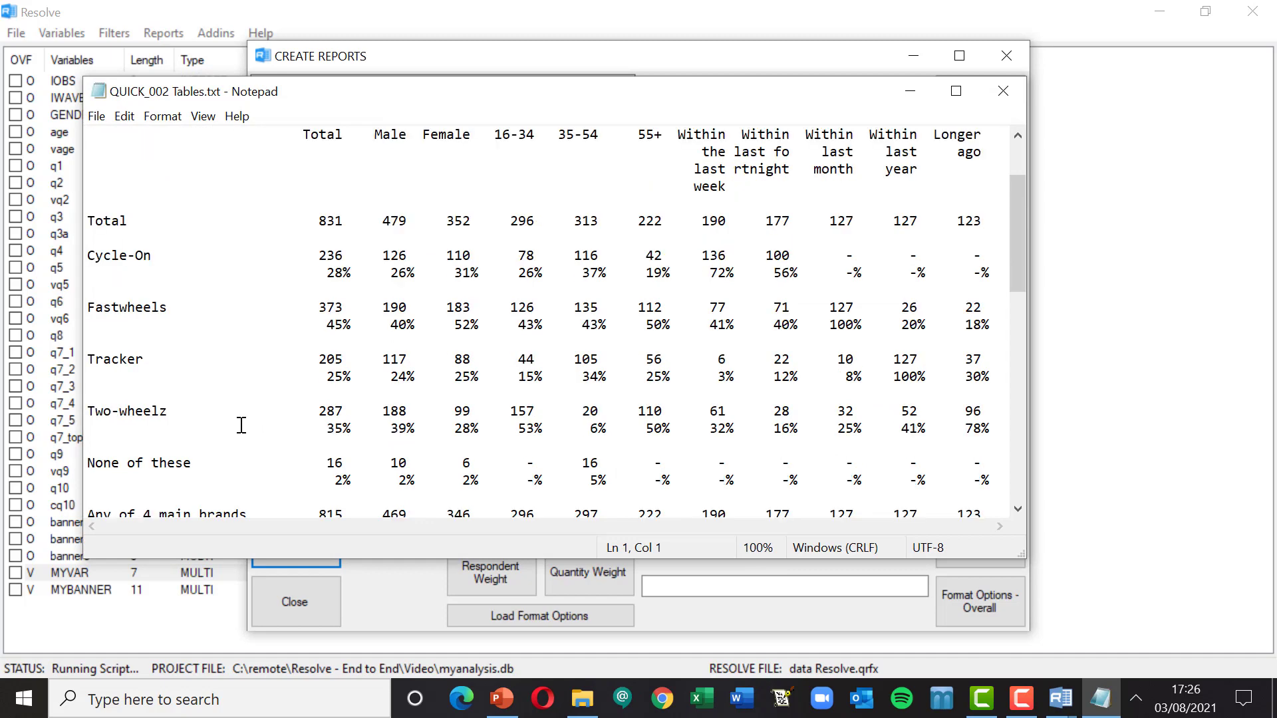
scroll(315, 410, "down", 1)
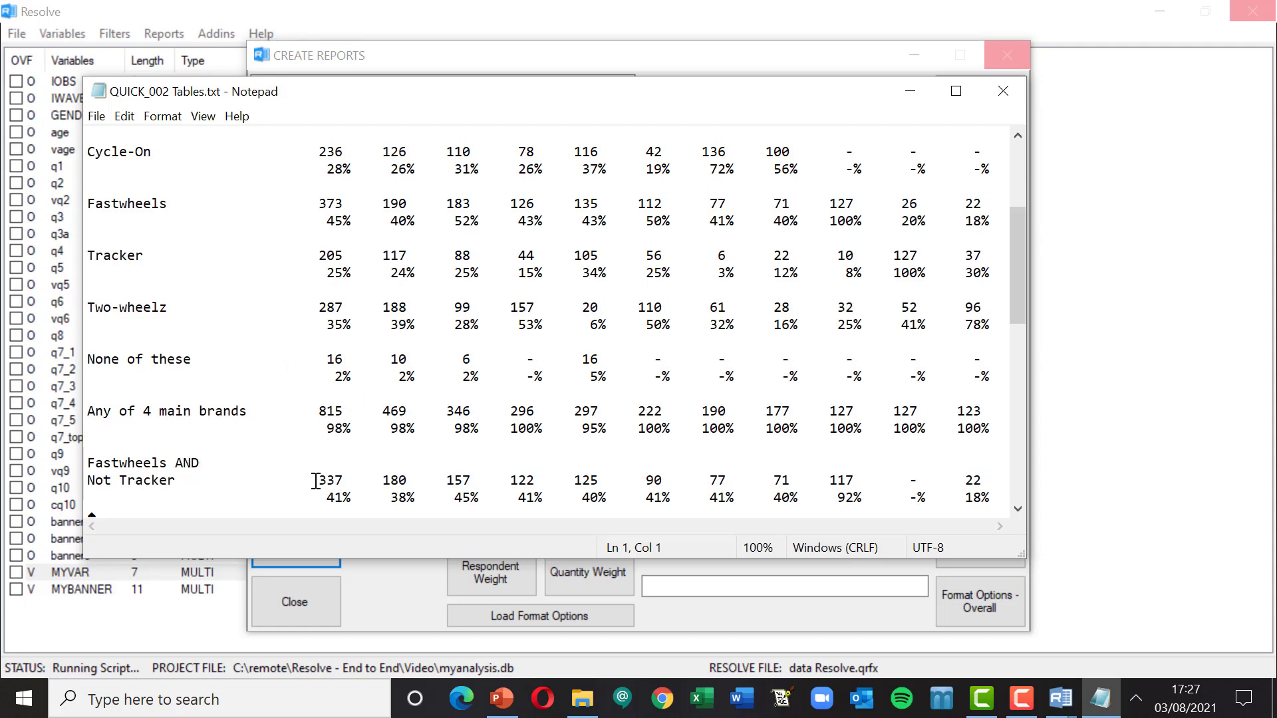
left_click_drag(315, 480, 353, 493)
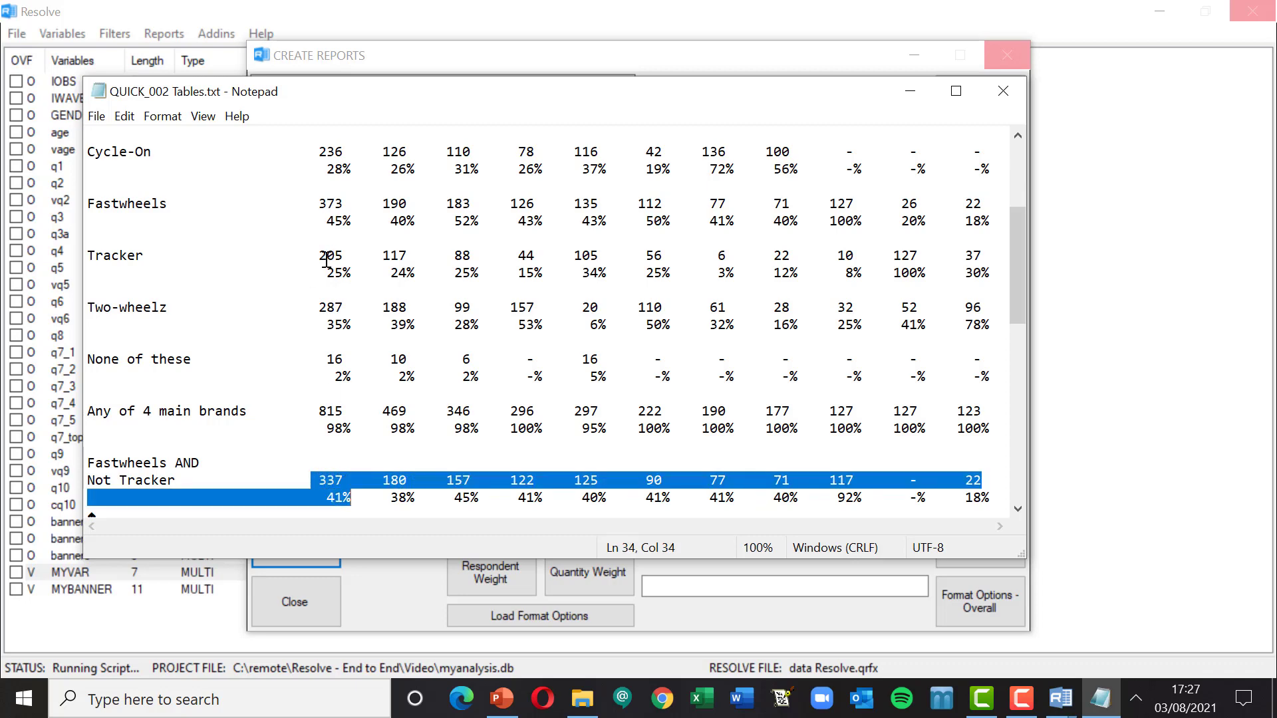
scroll(570, 347, "up", 3)
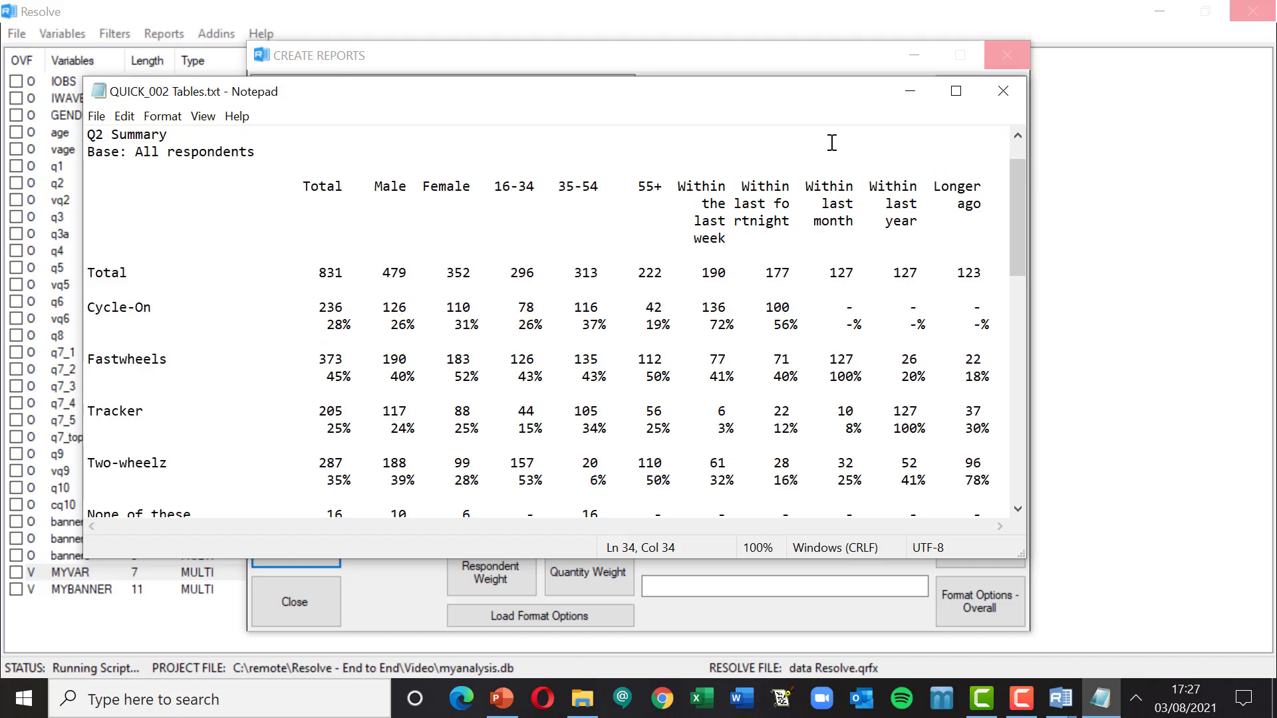
left_click(1002, 93)
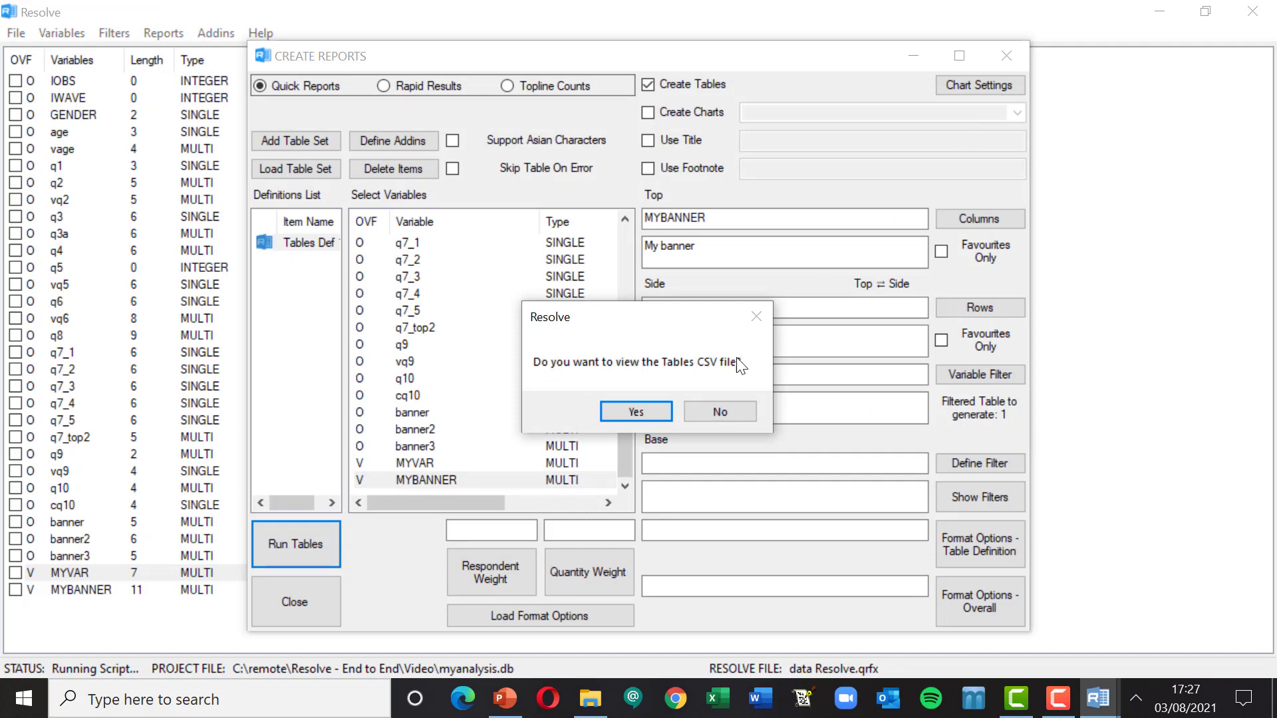
Step: Open the tables CSV file in Excel, review the counts and percentages, and close it
left_click(628, 413)
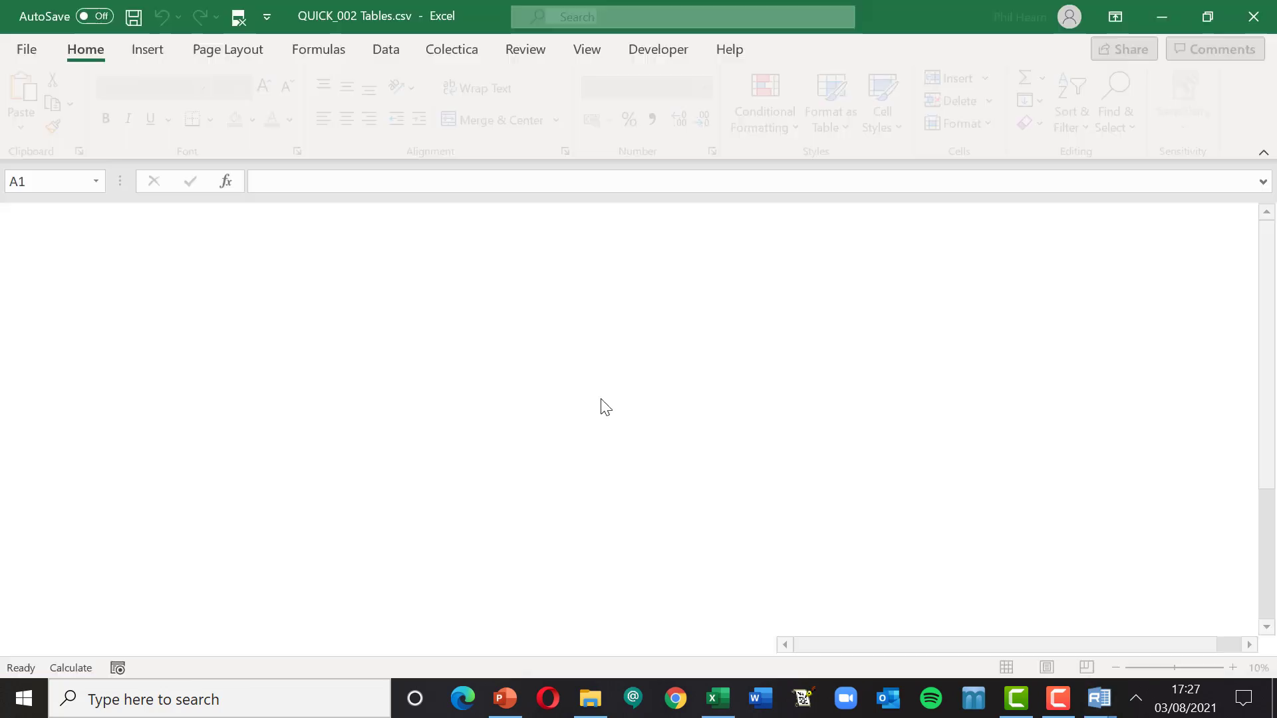
scroll(476, 373, "down", 2)
scroll(477, 373, "down", 2)
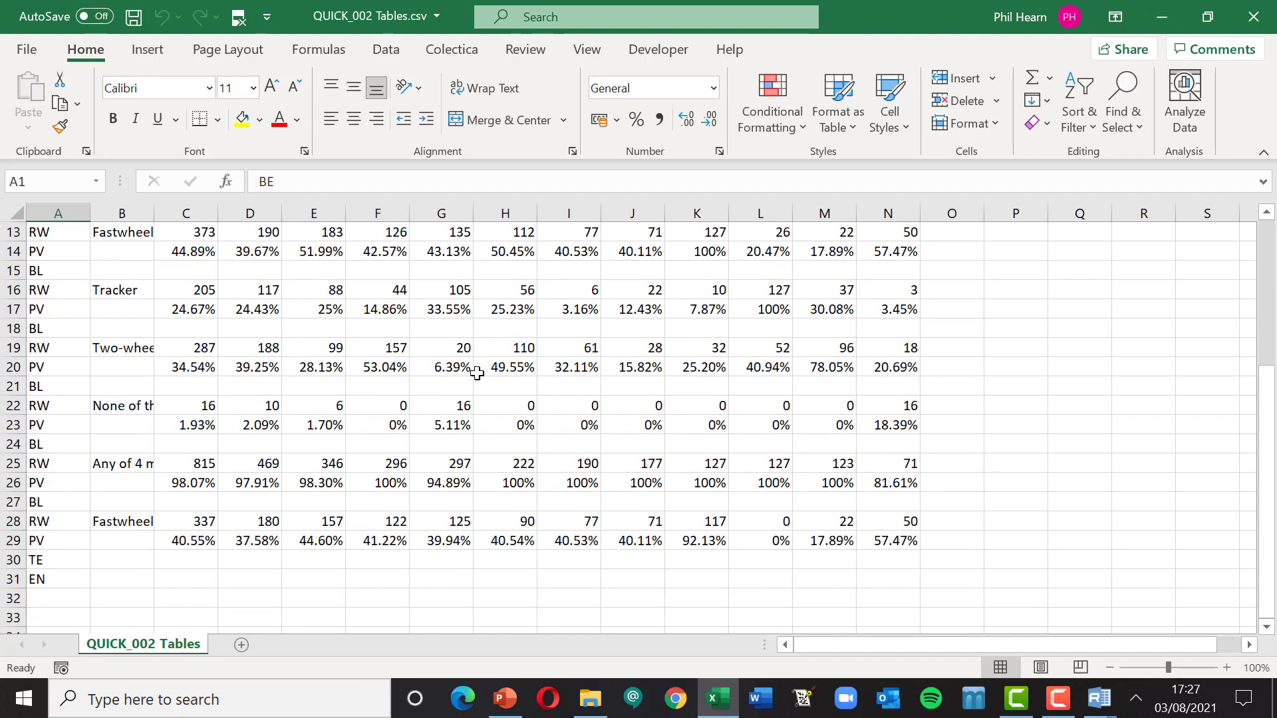
scroll(477, 373, "up", 4)
left_click(1248, 16)
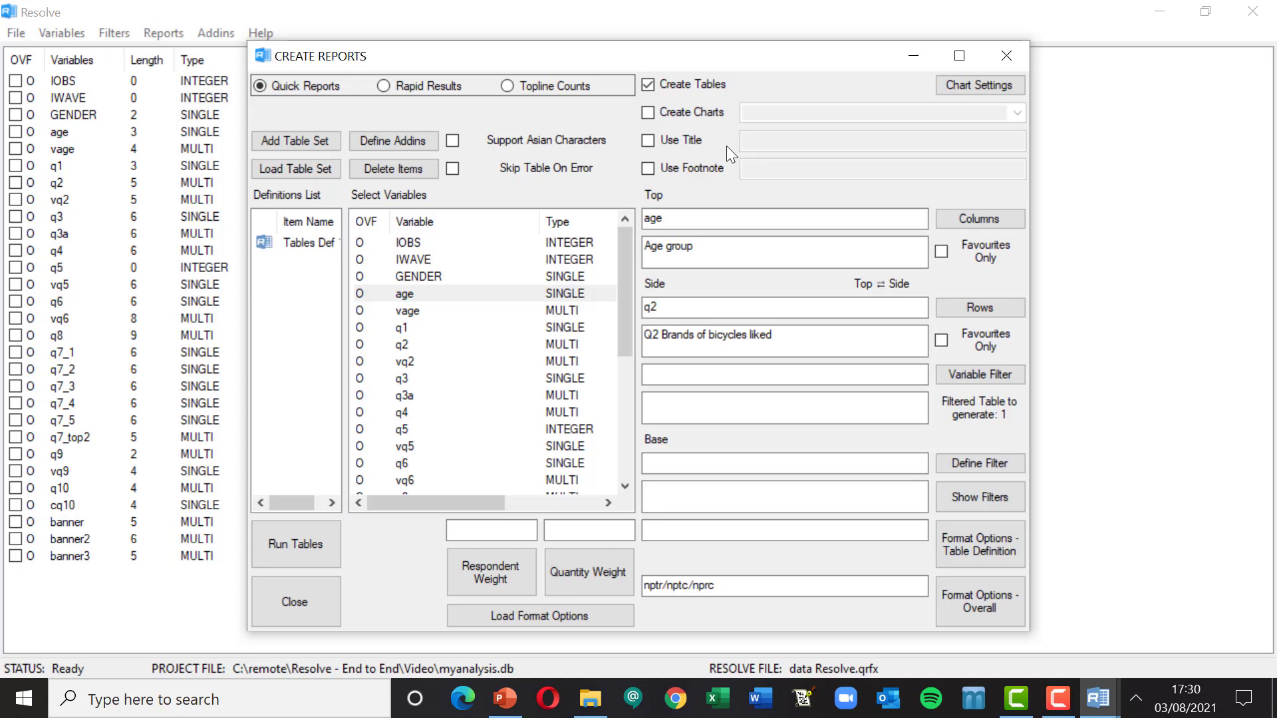
Step: Enable chart creation for the q2 by age table using the Clustered Column chart type
left_click(647, 112)
left_click(1019, 113)
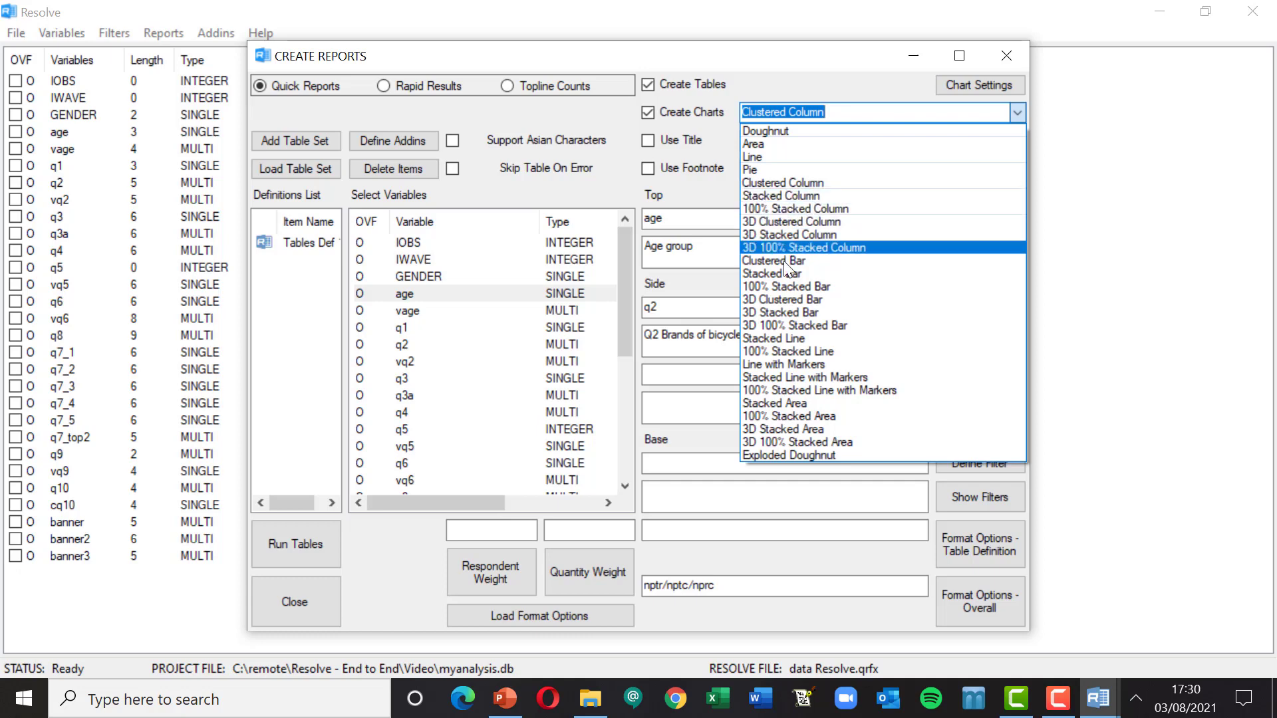
left_click(817, 181)
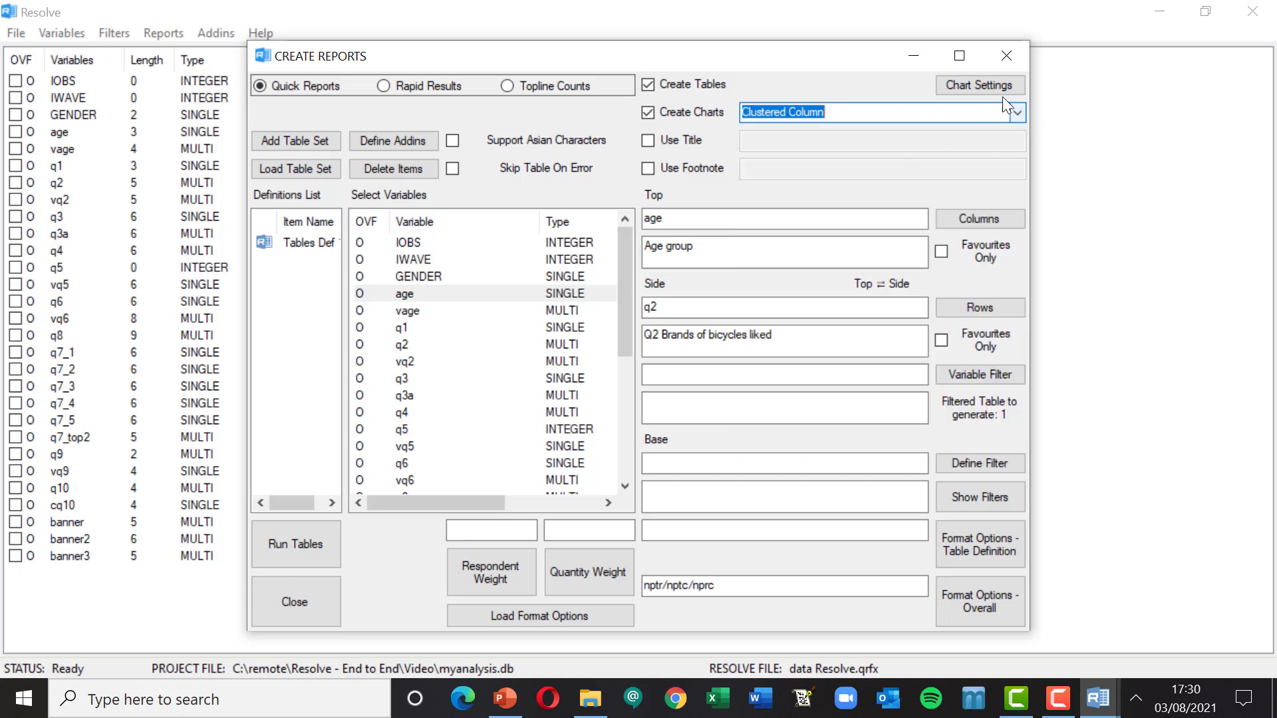
Step: Check the chart format settings and run the q2 by age table with its chart, opening only the Tables and Charts Excel file
left_click(990, 85)
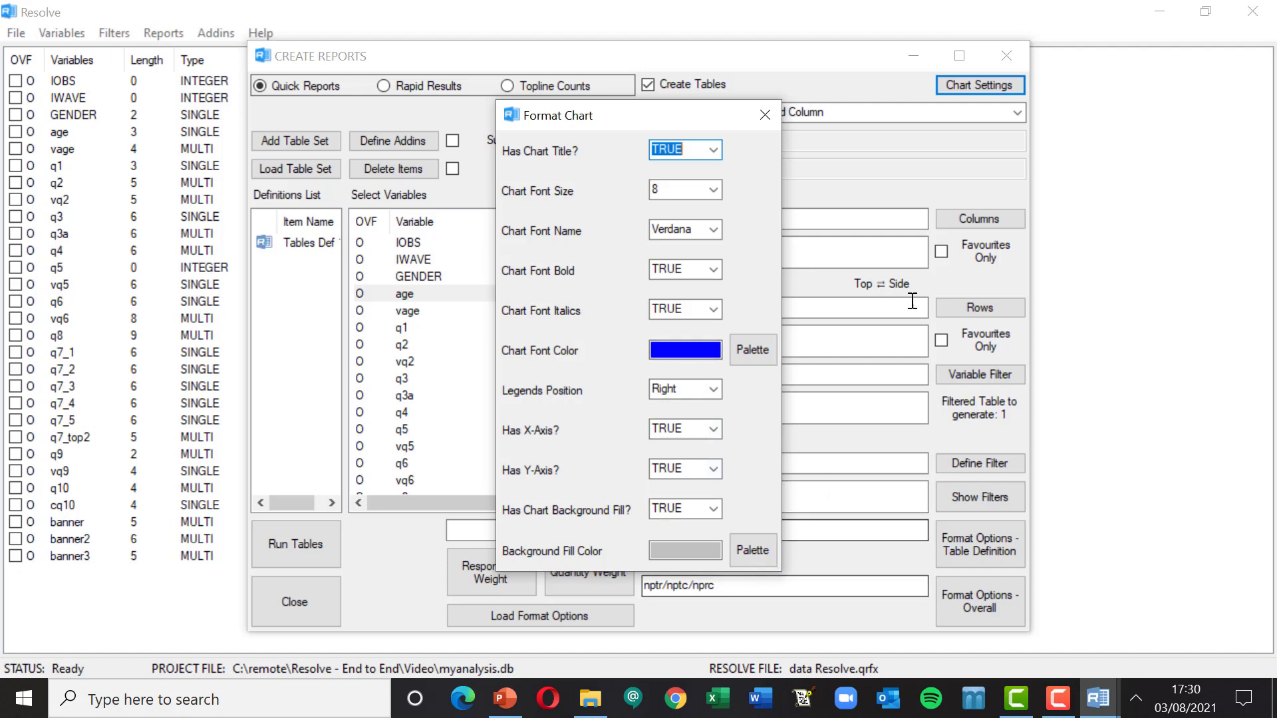
left_click(765, 114)
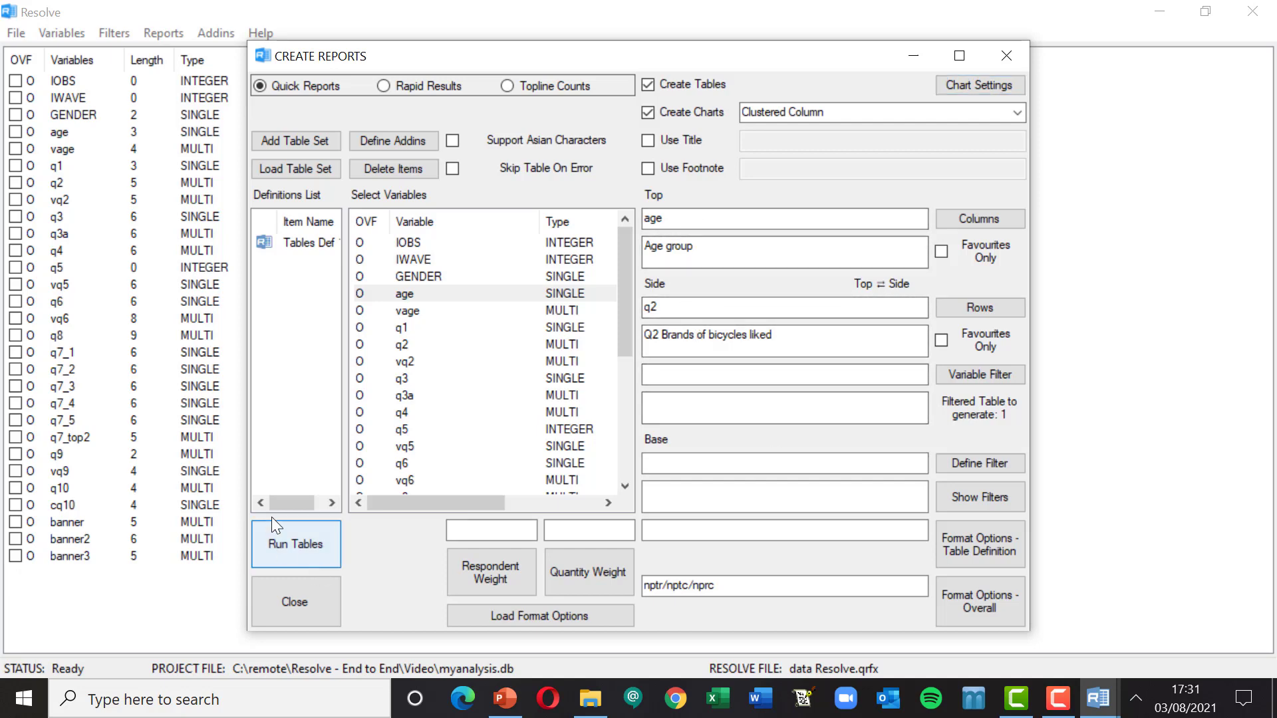
left_click(310, 543)
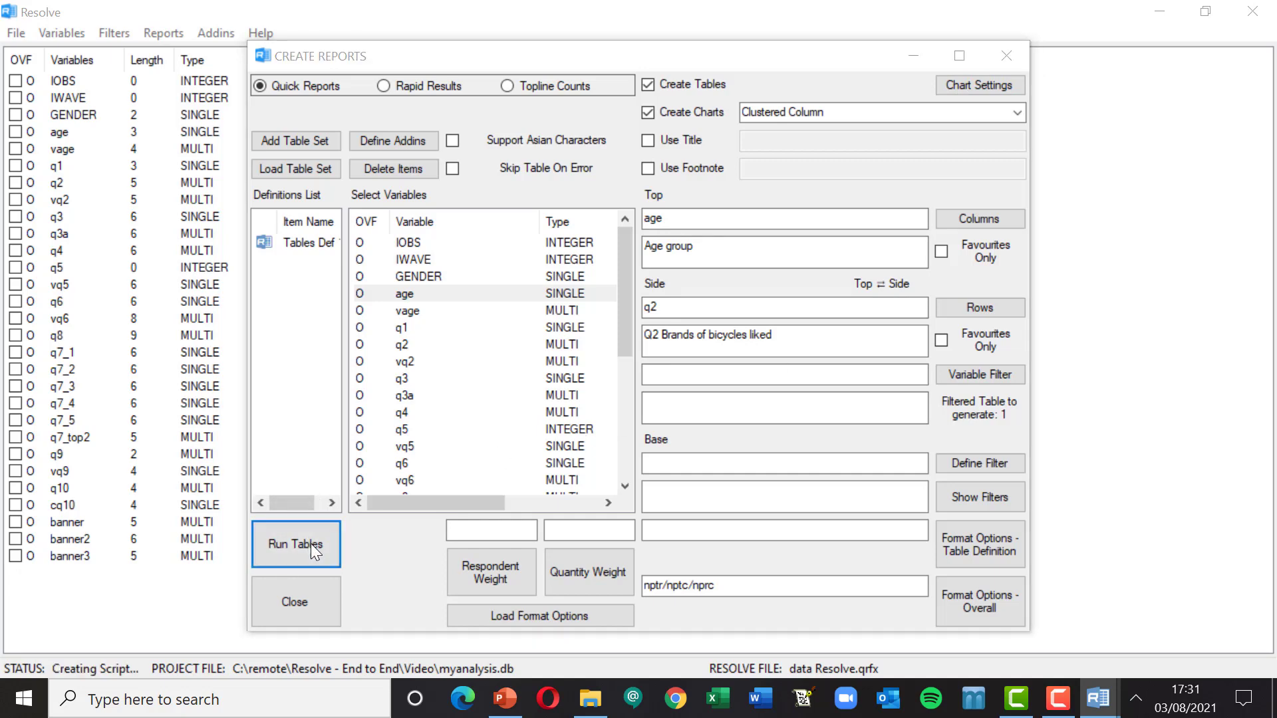
left_click(736, 409)
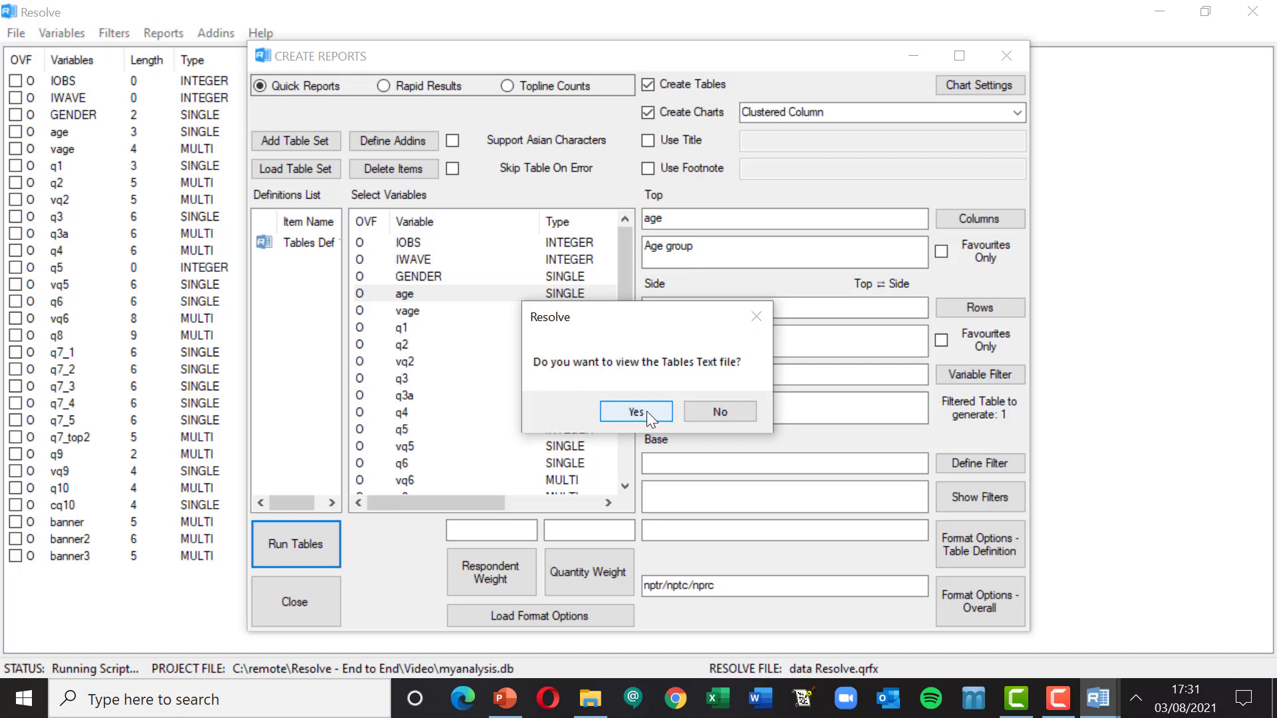
left_click(711, 408)
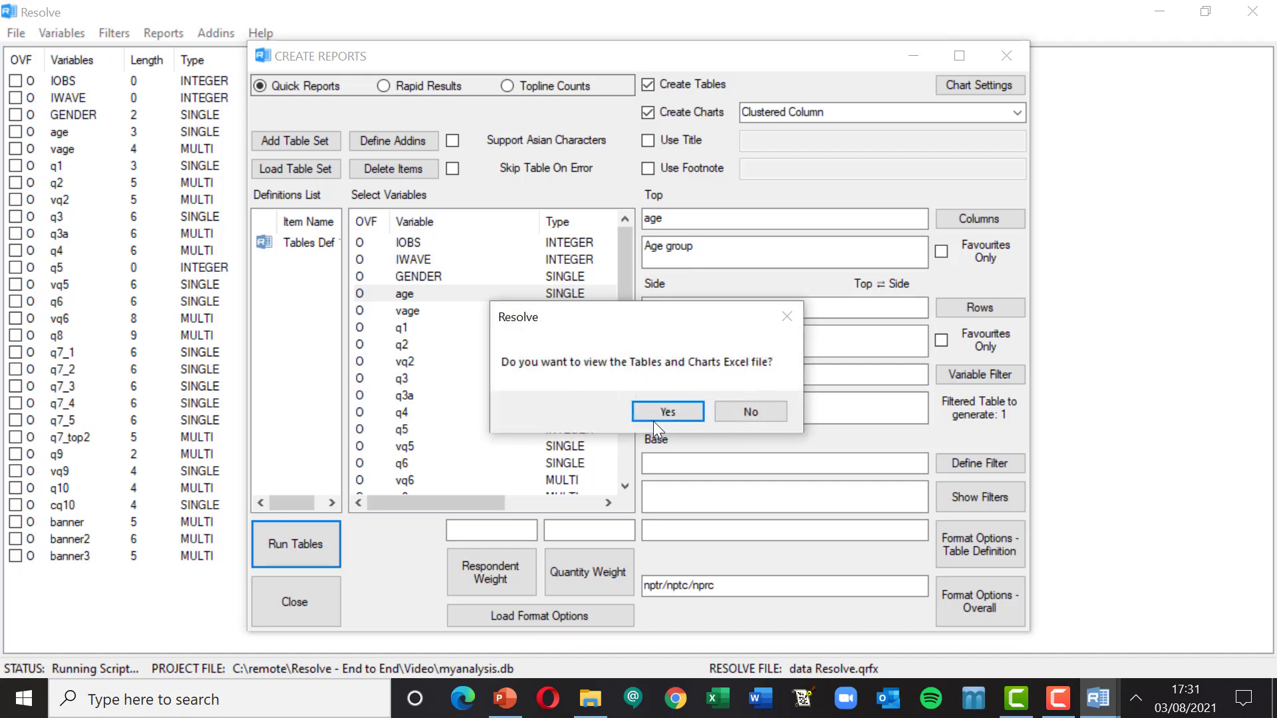
left_click(668, 411)
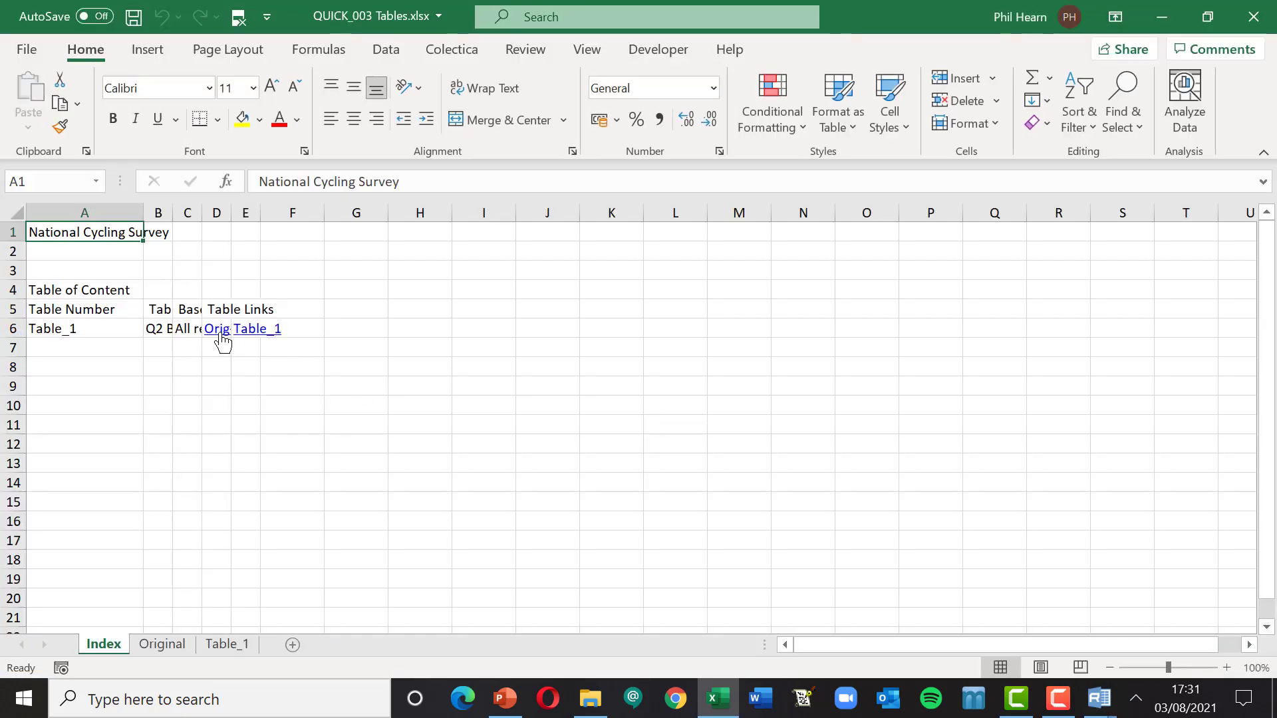
Step: Follow the index link to the original Table_1, examine its clustered column chart and the chart's editing options, and return to the index
left_click(222, 341)
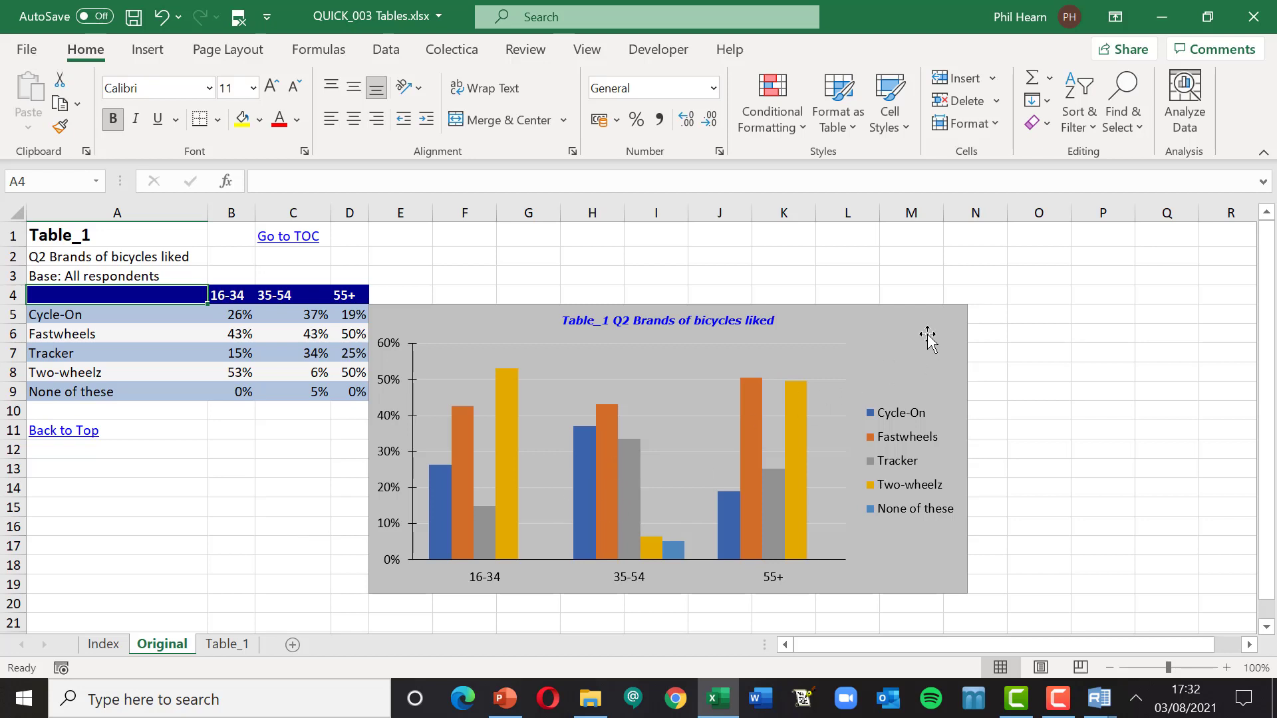
left_click(908, 347)
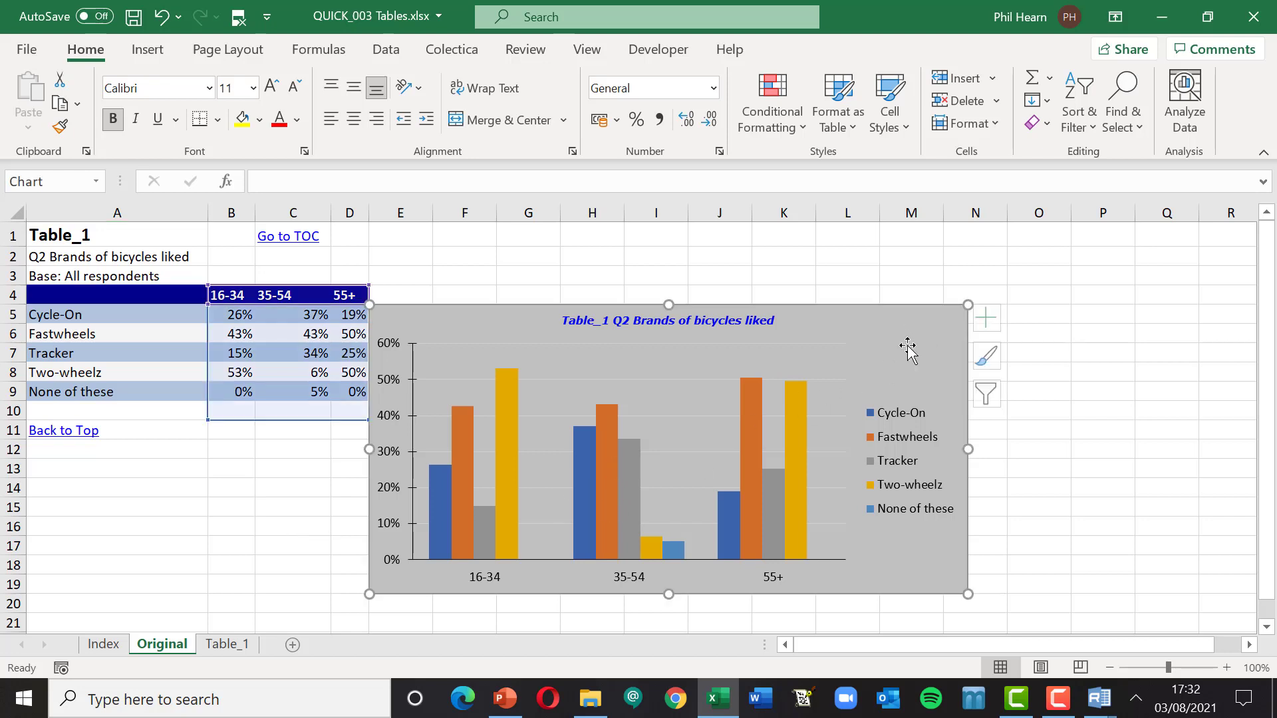
right_click(901, 353)
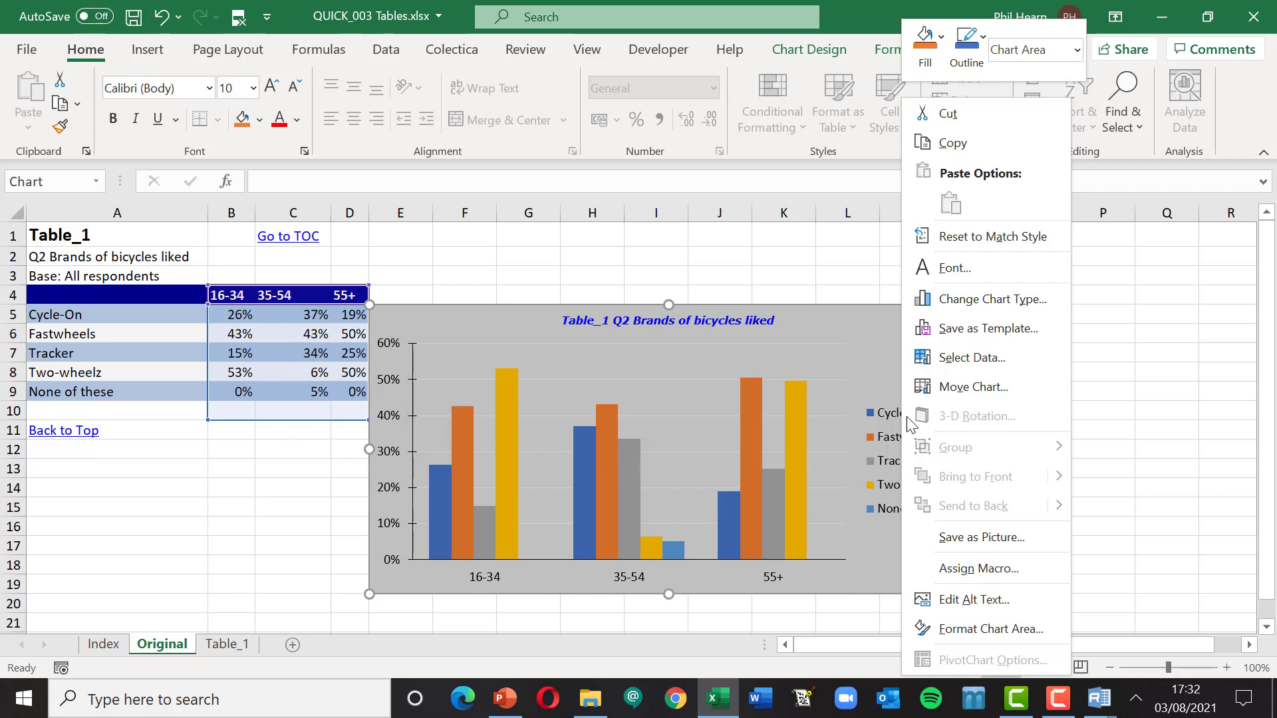
left_click(607, 247)
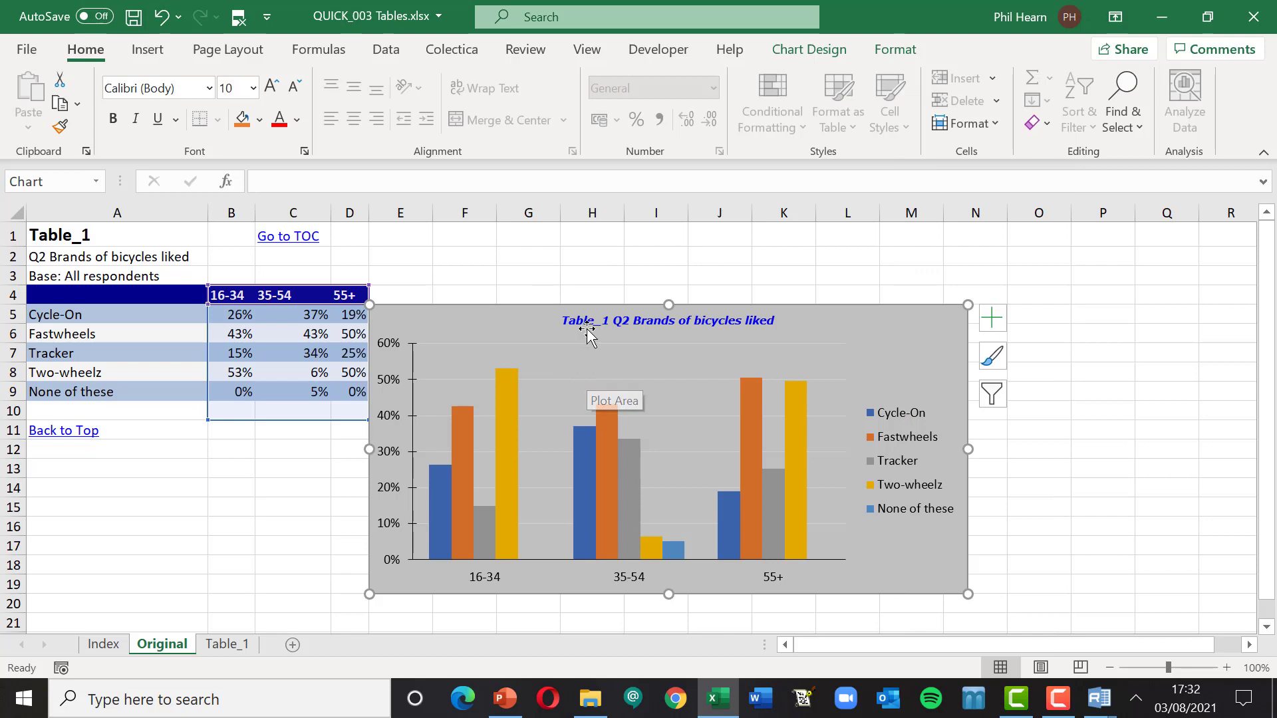
left_click(118, 651)
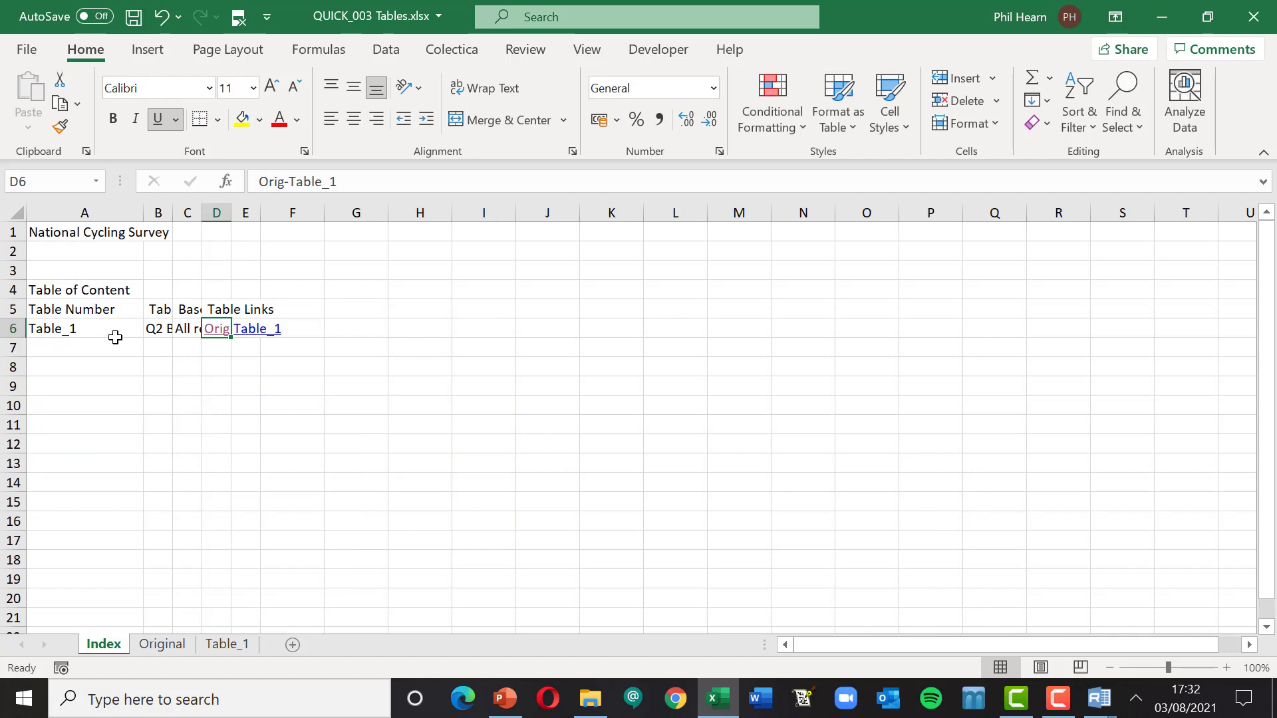